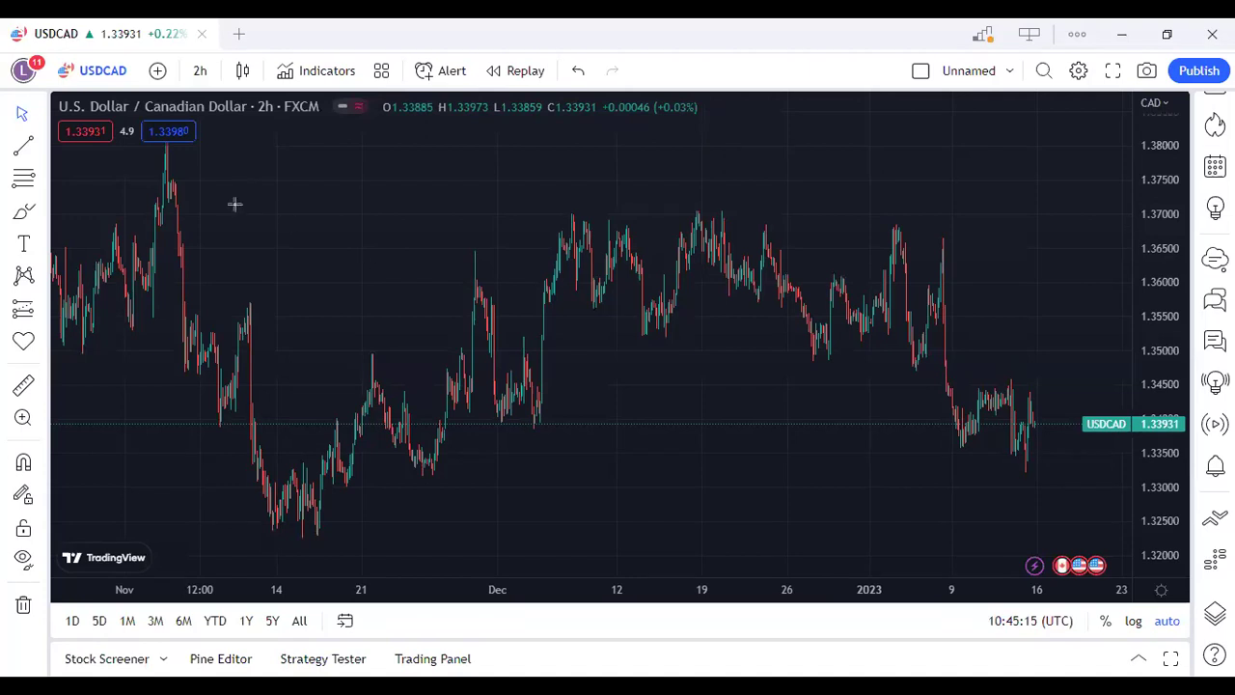
# Sketch a trial zigzag with a rising line in the upper-left, then erase it
pyautogui.moveTo(240, 186)
pyautogui.mouseDown()
pyautogui.moveTo(263, 238)
pyautogui.moveTo(280, 171)
pyautogui.moveTo(305, 210)
pyautogui.moveTo(324, 179)
pyautogui.mouseUp()
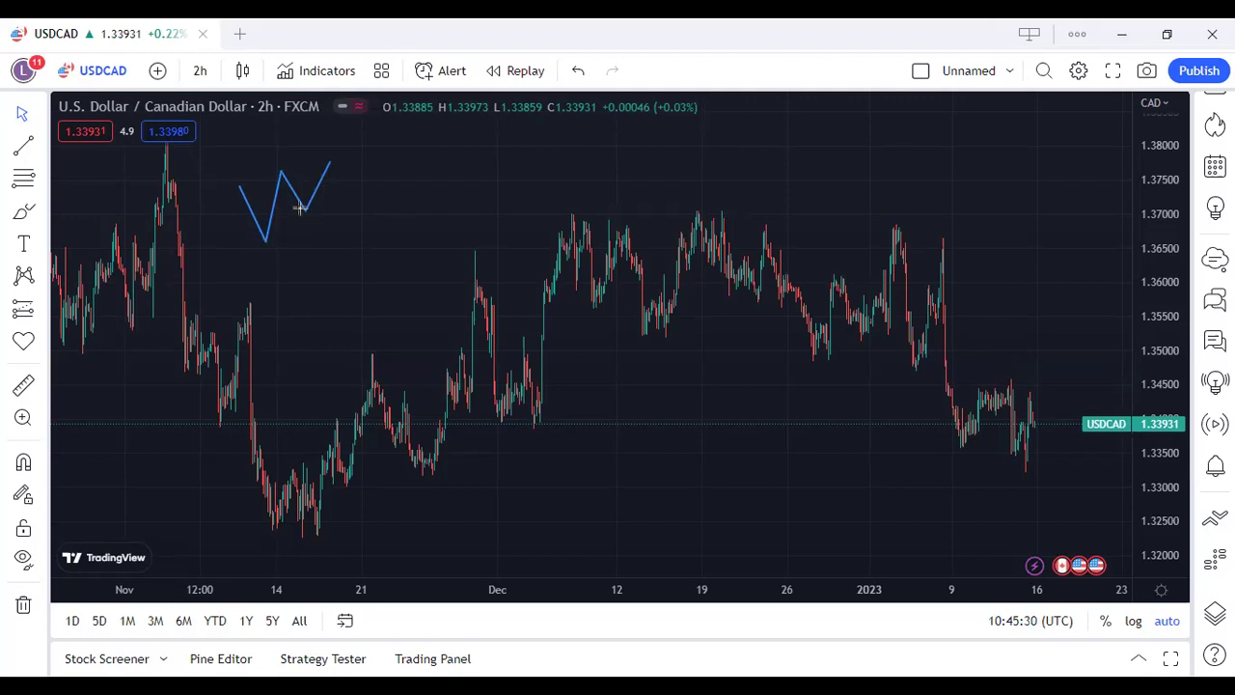
pyautogui.moveTo(262, 242); pyautogui.dragTo(368, 167)
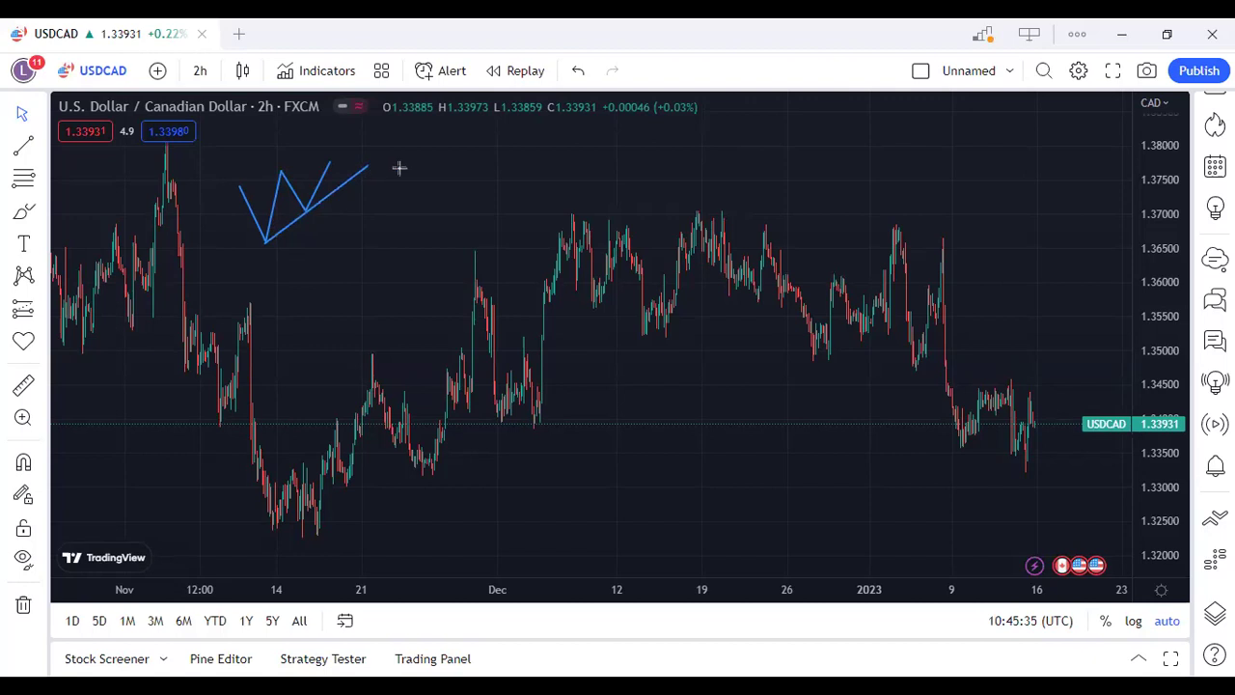
pyautogui.moveTo(353, 170); pyautogui.dragTo(248, 215)
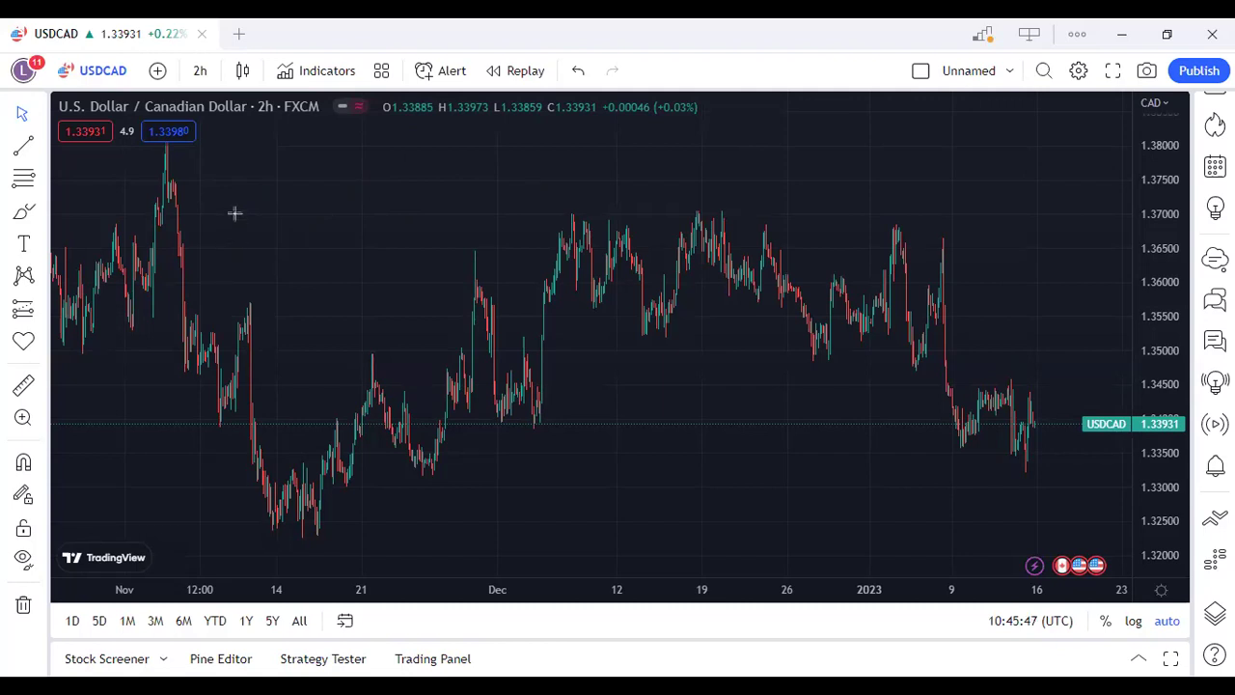
# Redraw the blue zigzag over the November highs with a rising line under its lows
pyautogui.moveTo(235, 203)
pyautogui.mouseDown()
pyautogui.moveTo(276, 276)
pyautogui.moveTo(303, 182)
pyautogui.moveTo(358, 225)
pyautogui.moveTo(367, 167)
pyautogui.mouseUp()
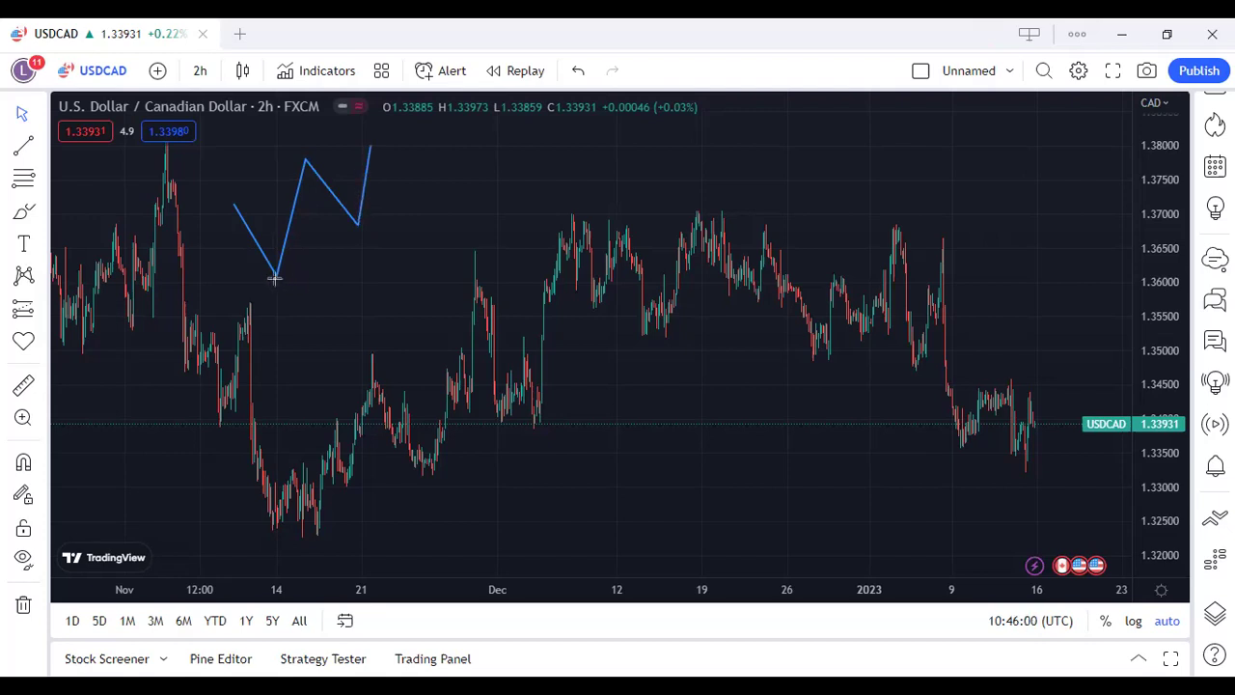
pyautogui.moveTo(276, 277); pyautogui.dragTo(448, 172)
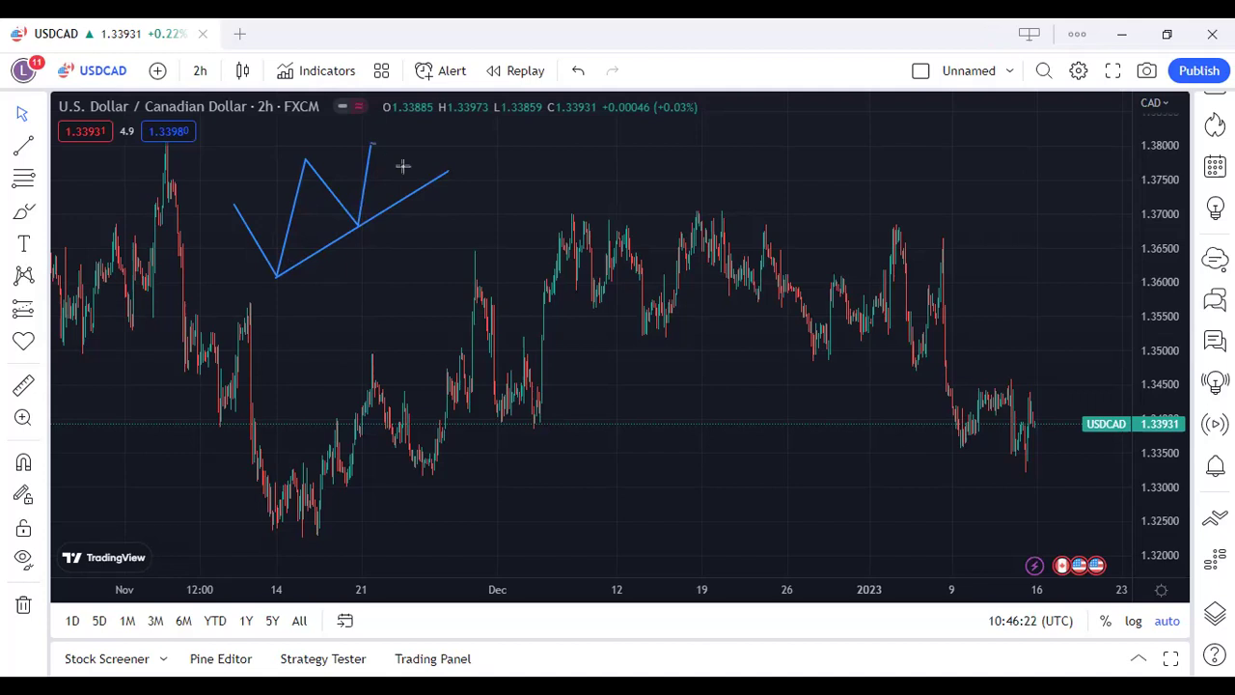
pyautogui.click(424, 187)
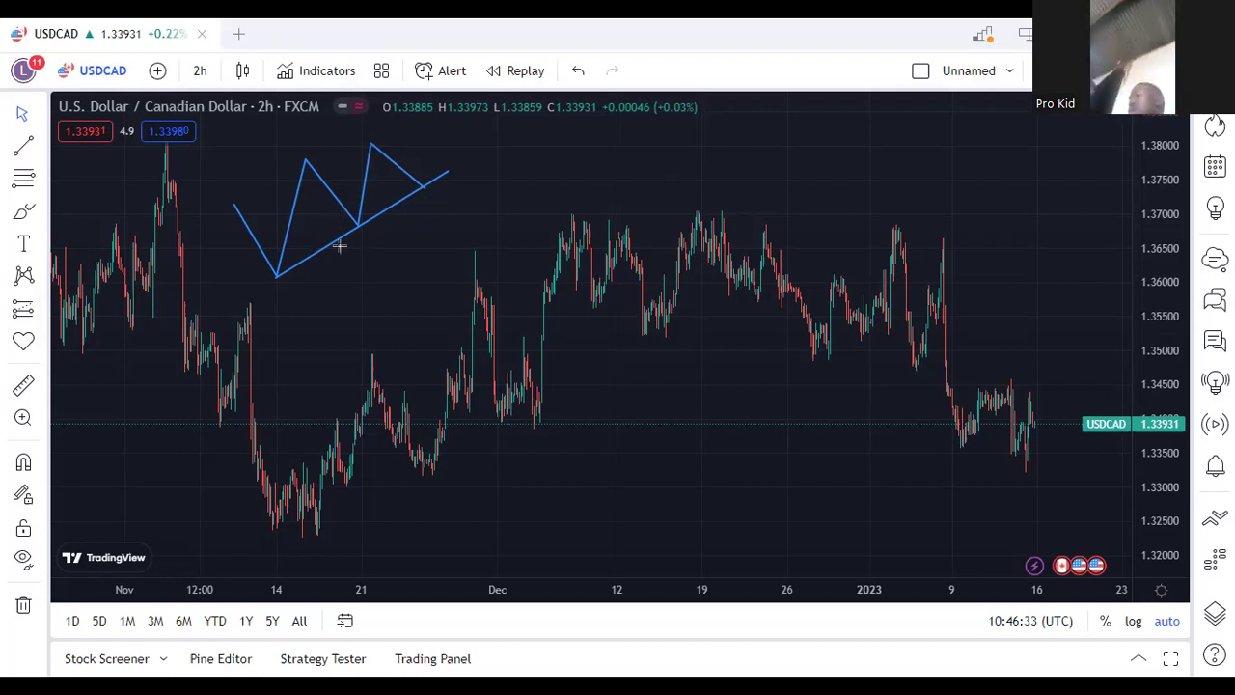
pyautogui.click(426, 177)
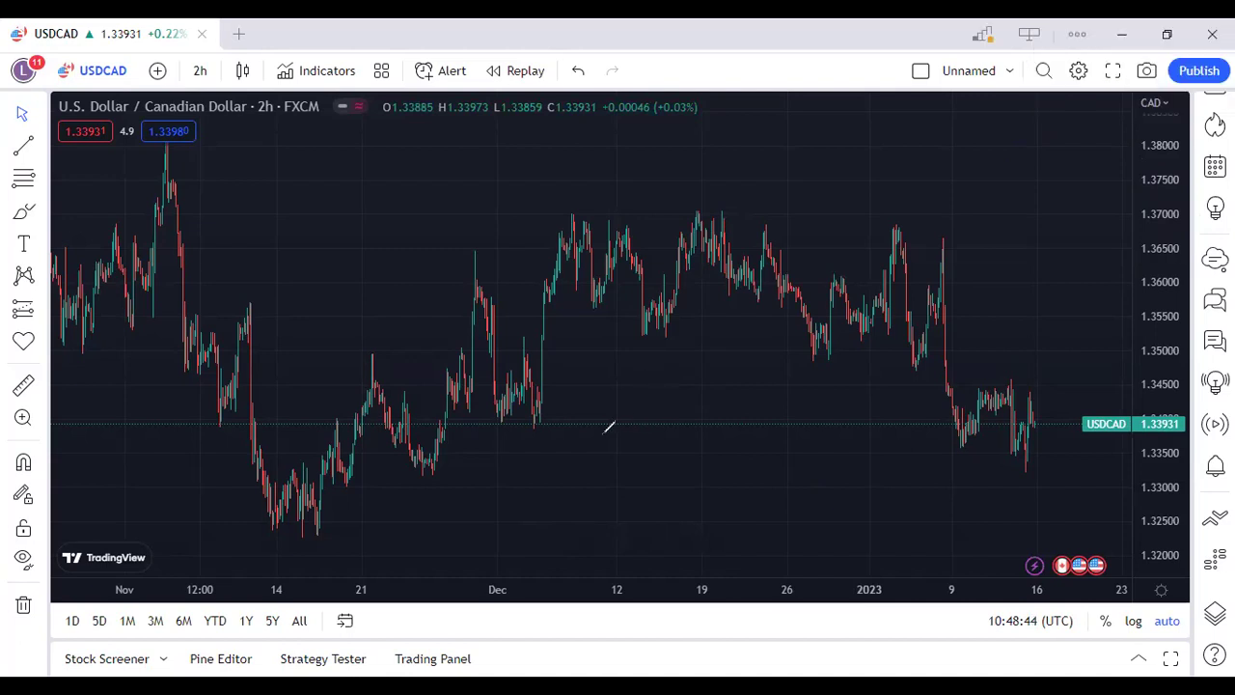
pyautogui.moveTo(602, 436); pyautogui.dragTo(622, 399)
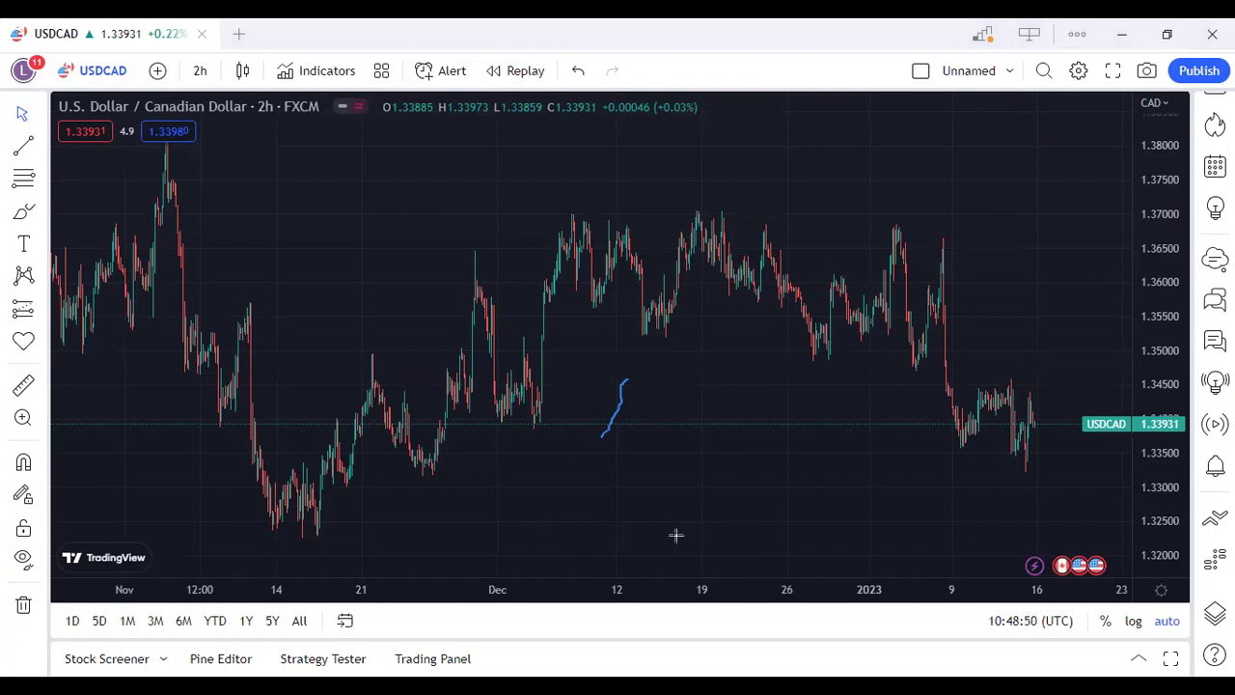
pyautogui.moveTo(634, 486)
pyautogui.mouseDown()
pyautogui.moveTo(679, 418)
pyautogui.moveTo(712, 505)
pyautogui.moveTo(750, 441)
pyautogui.moveTo(782, 488)
pyautogui.moveTo(797, 546)
pyautogui.mouseUp()
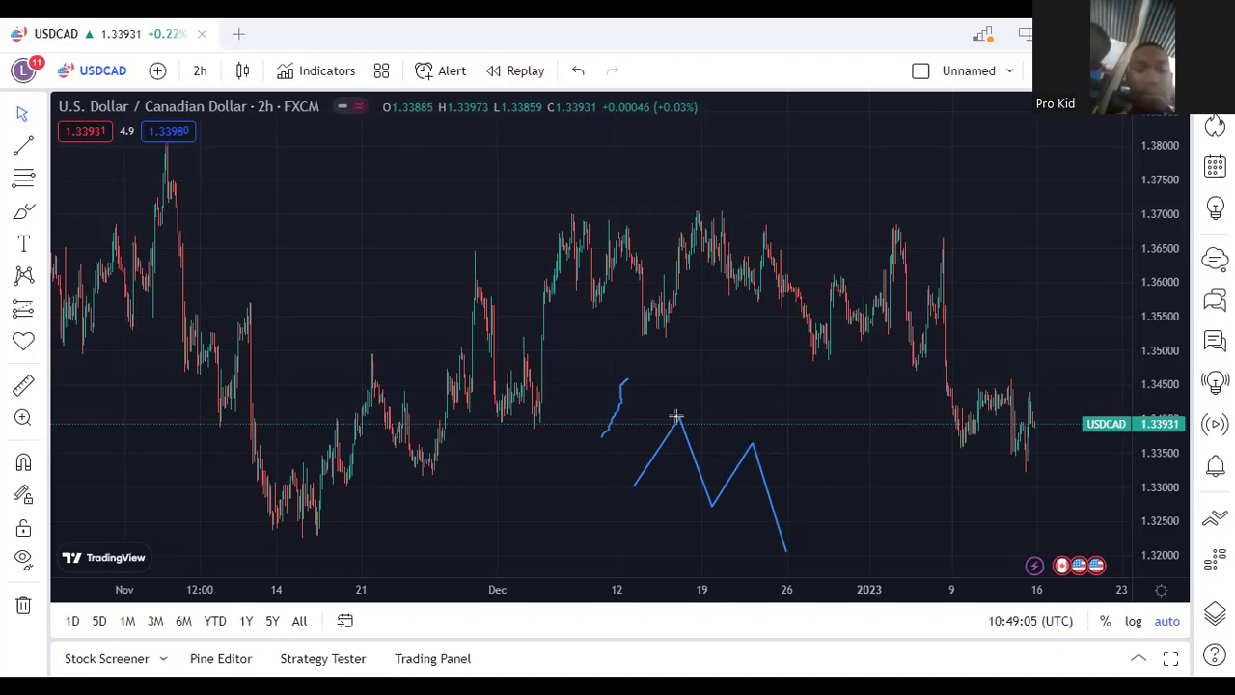
pyautogui.moveTo(677, 416)
pyautogui.mouseDown()
pyautogui.moveTo(788, 466)
pyautogui.moveTo(908, 495)
pyautogui.mouseUp()
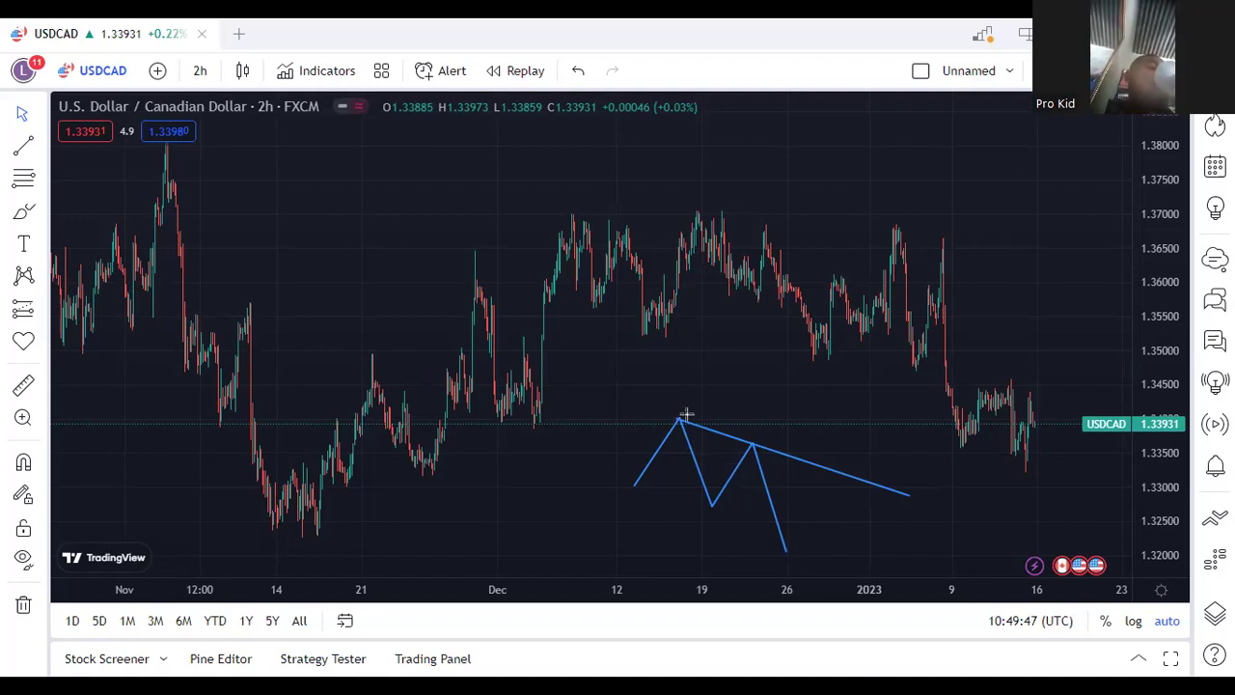
pyautogui.moveTo(684, 405); pyautogui.dragTo(678, 413)
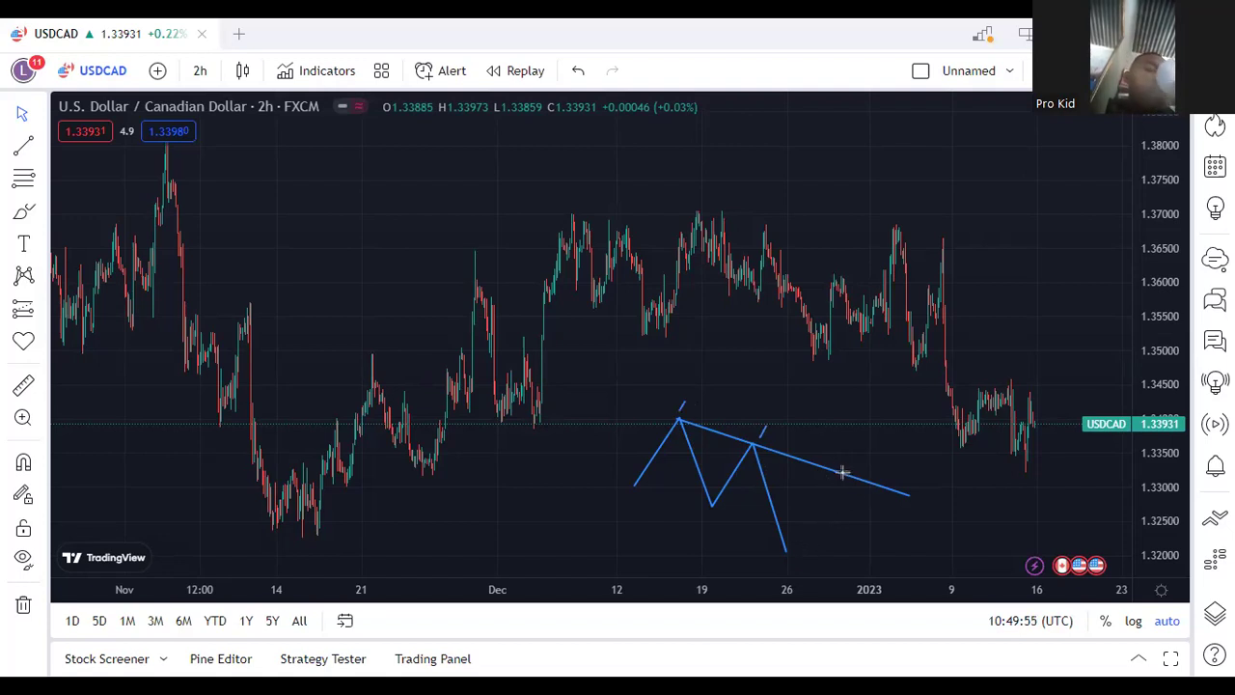
pyautogui.click(786, 550)
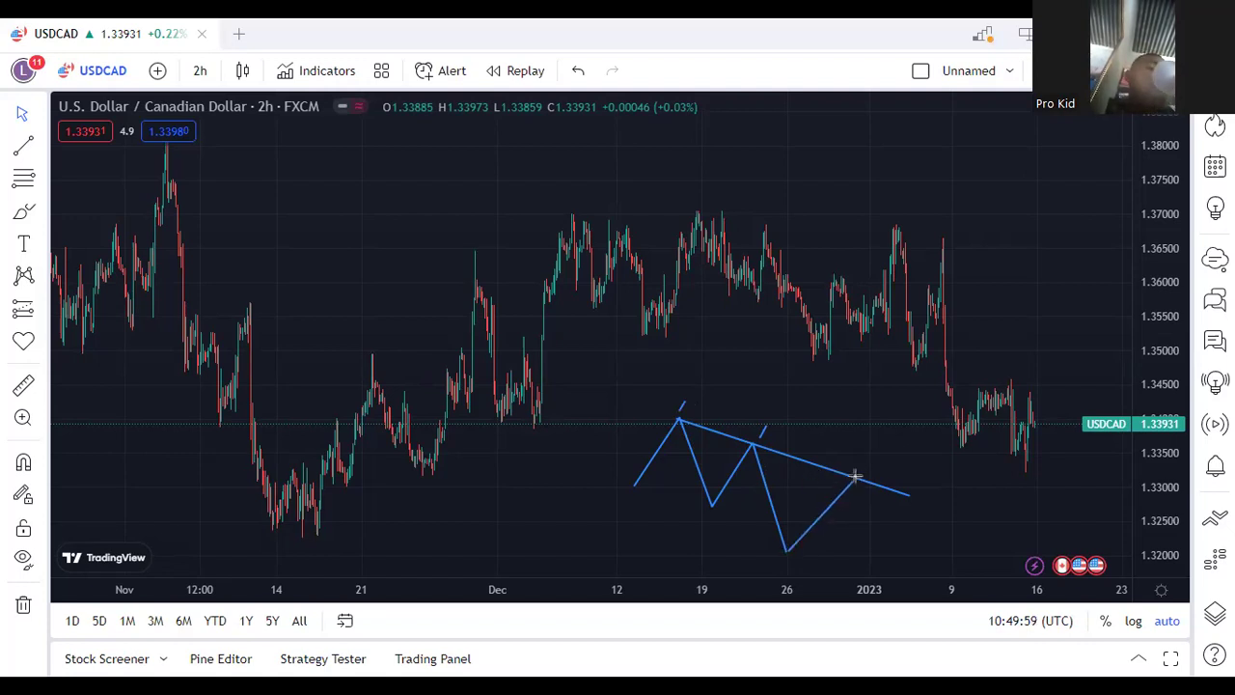
pyautogui.click(855, 477)
pyautogui.click(868, 537)
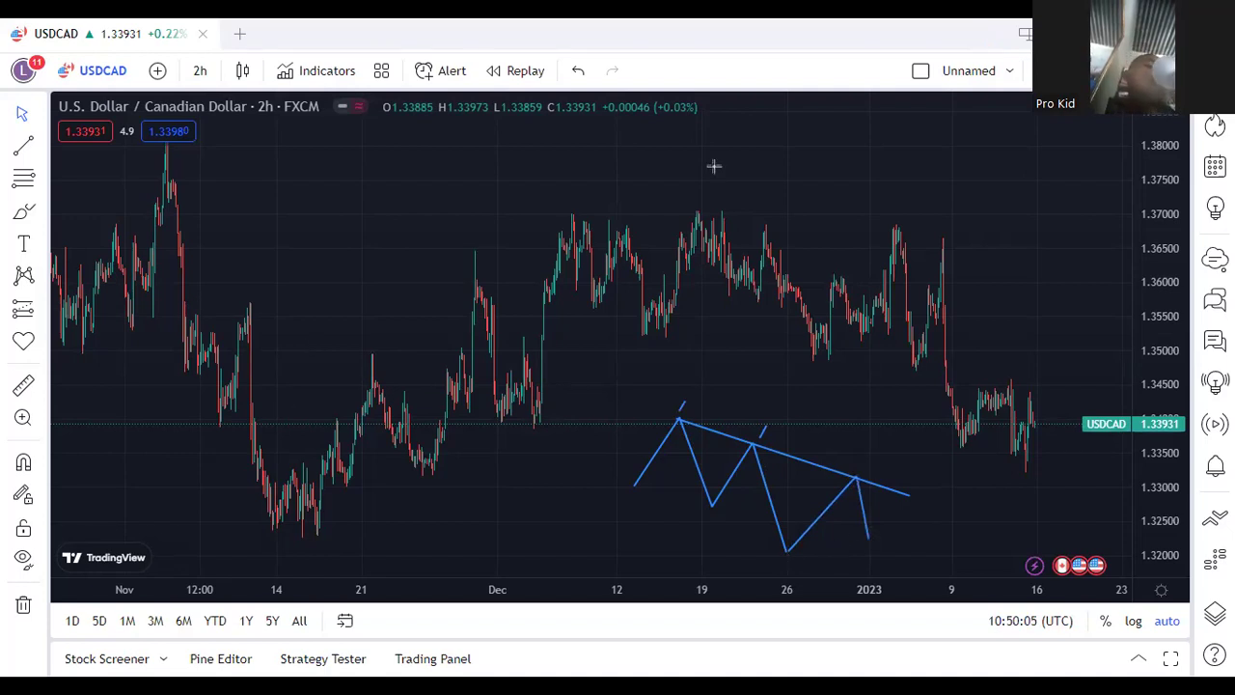
pyautogui.click(760, 425)
pyautogui.press('Delete')
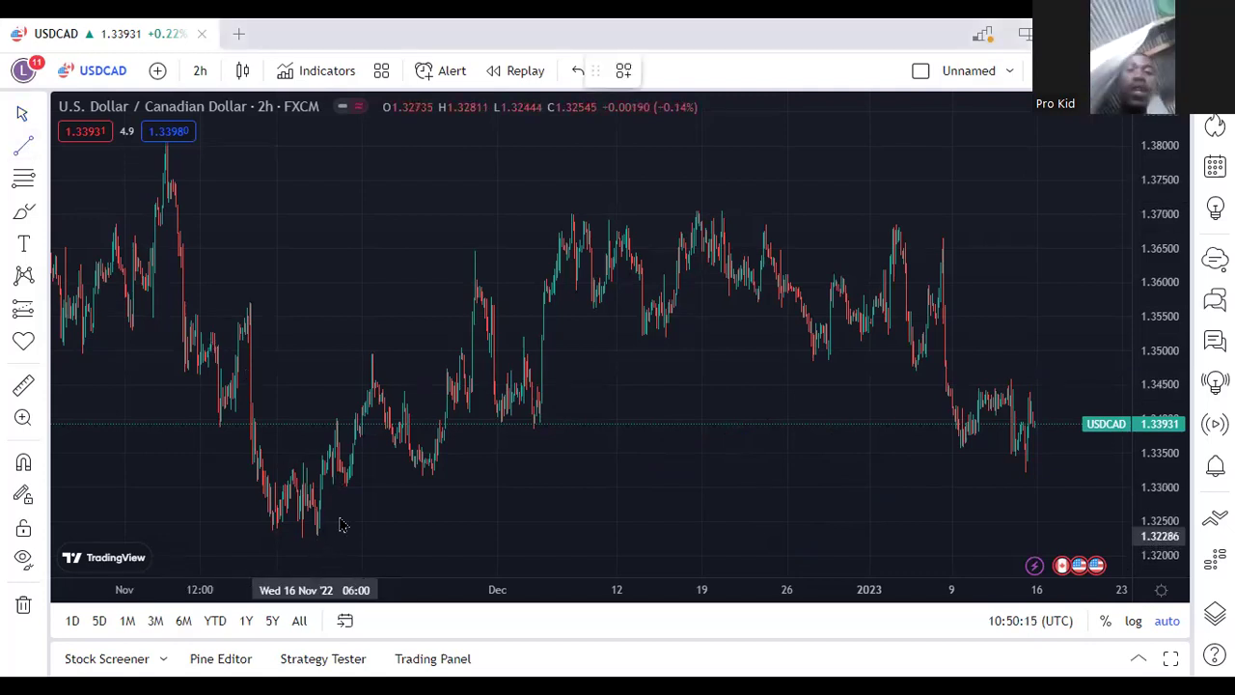
# Draw a white trend line from the 16 November low to the early-December lows
pyautogui.click(316, 533)
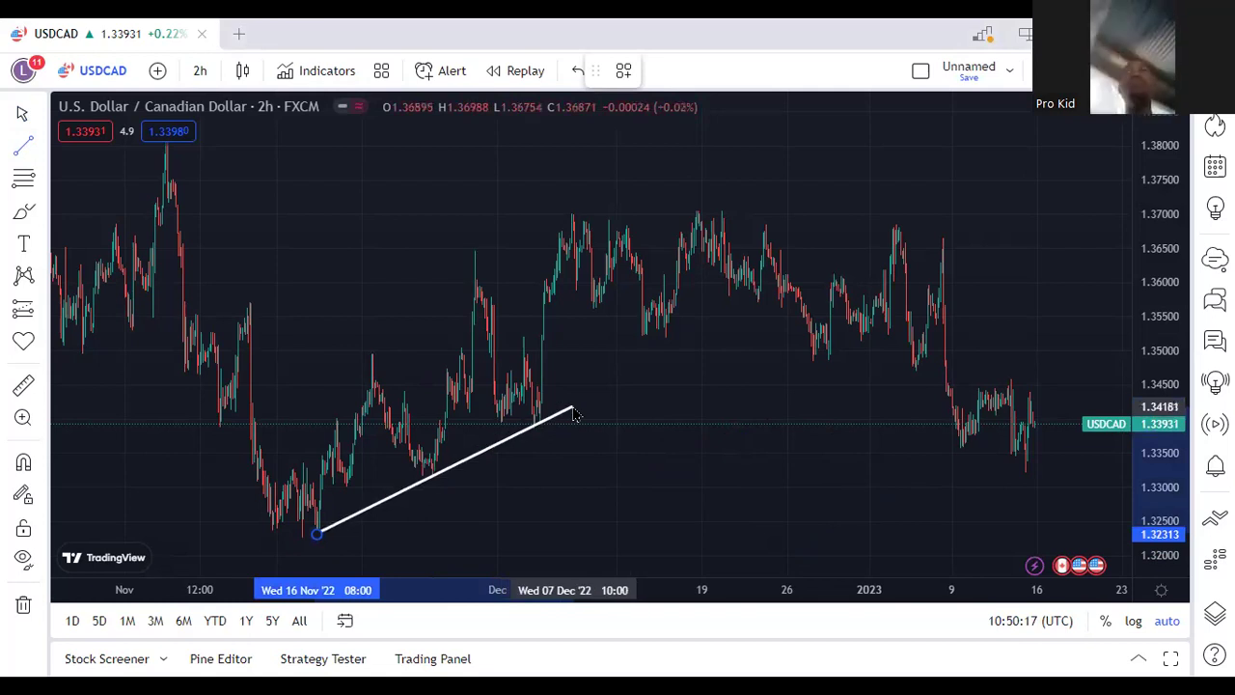
pyautogui.click(573, 412)
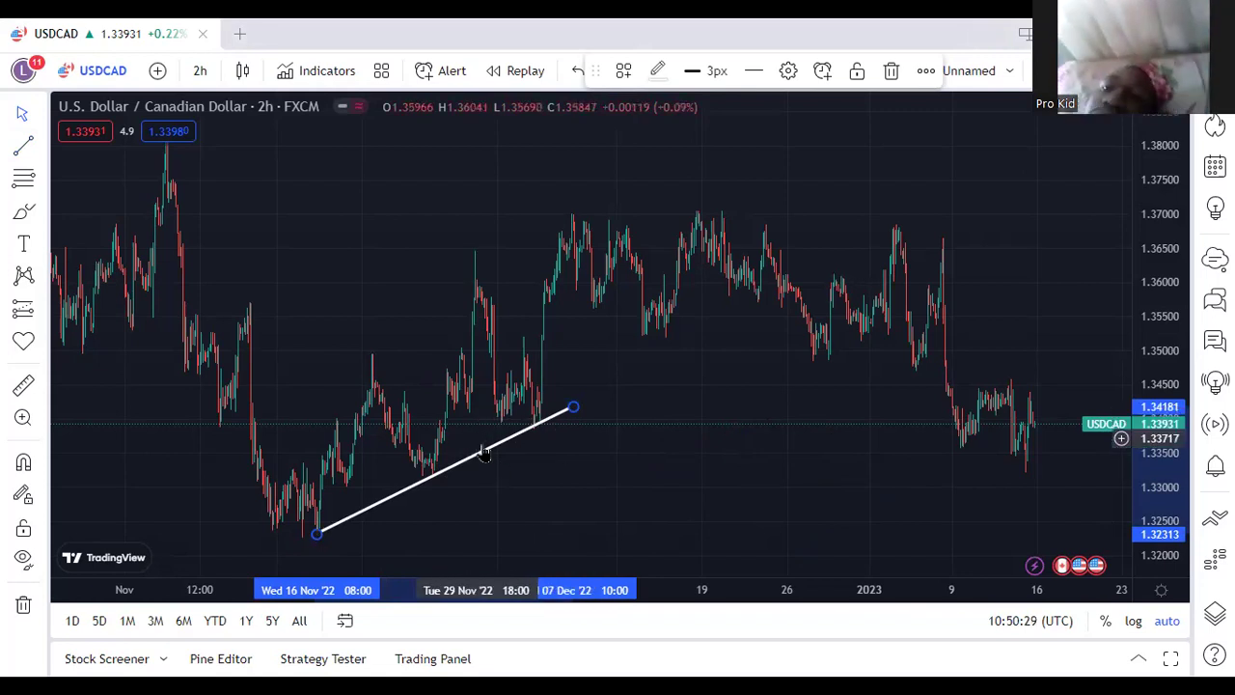
pyautogui.click(615, 488)
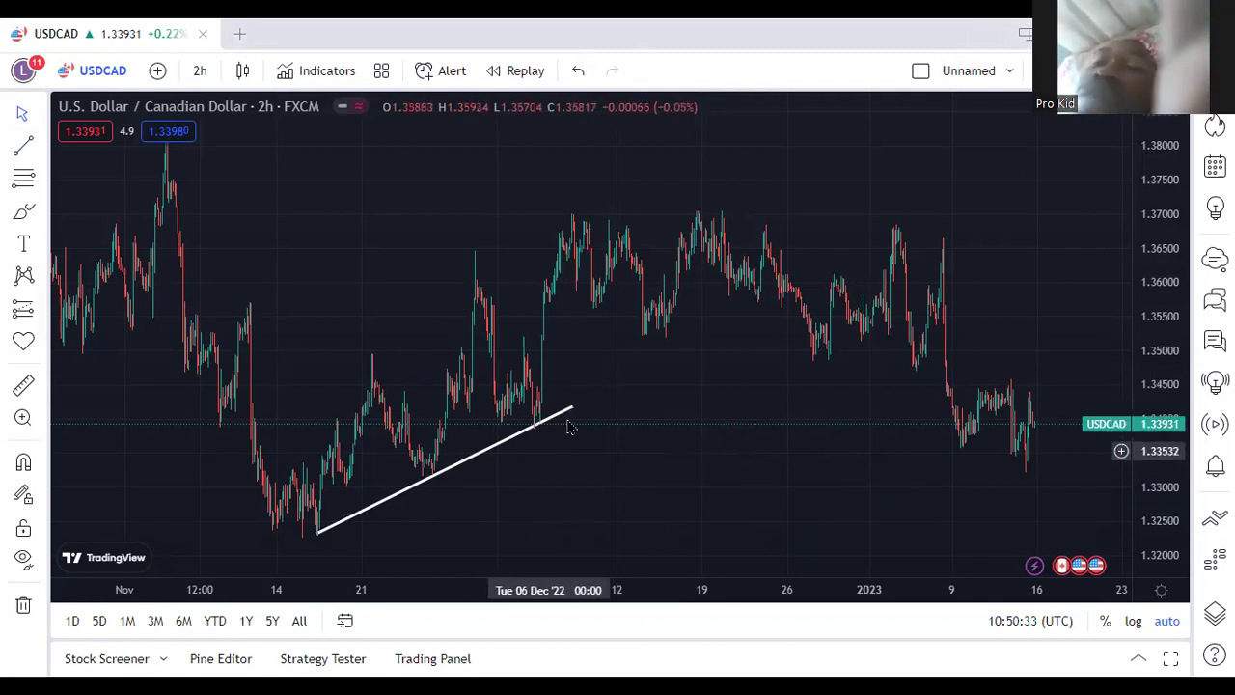
# Draw a trial rectangle below the trendline's end, then delete it
pyautogui.click(47, 315)
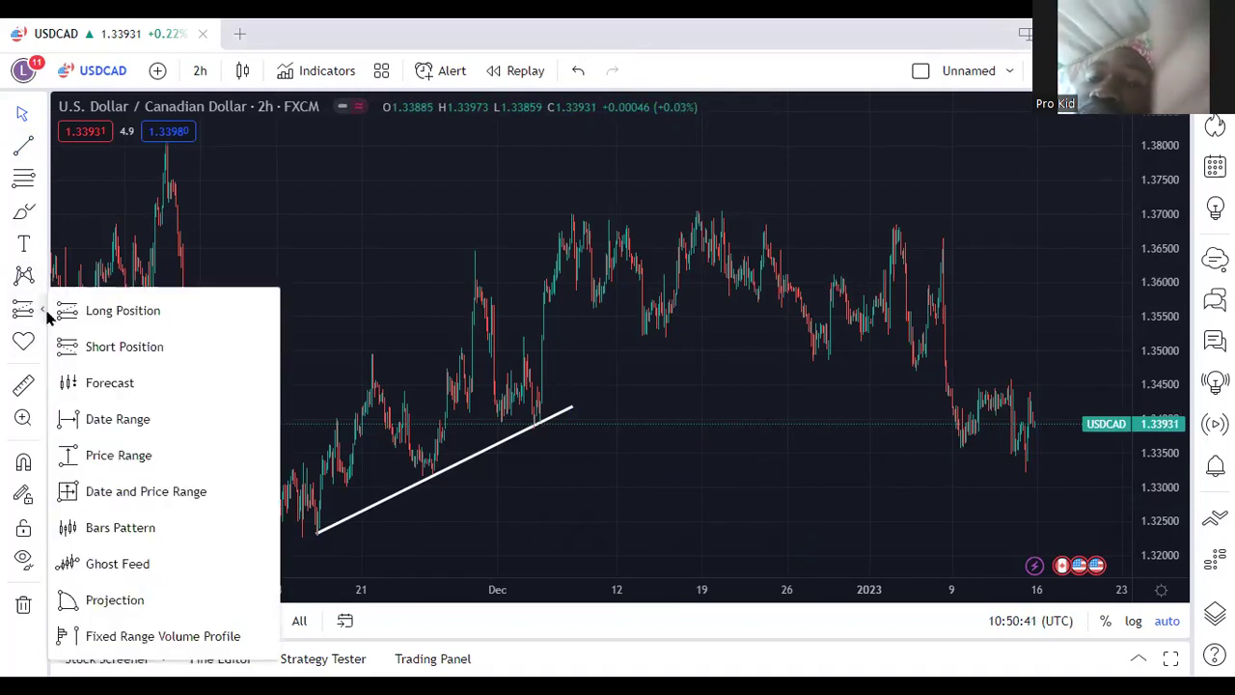
pyautogui.click(47, 315)
pyautogui.click(44, 212)
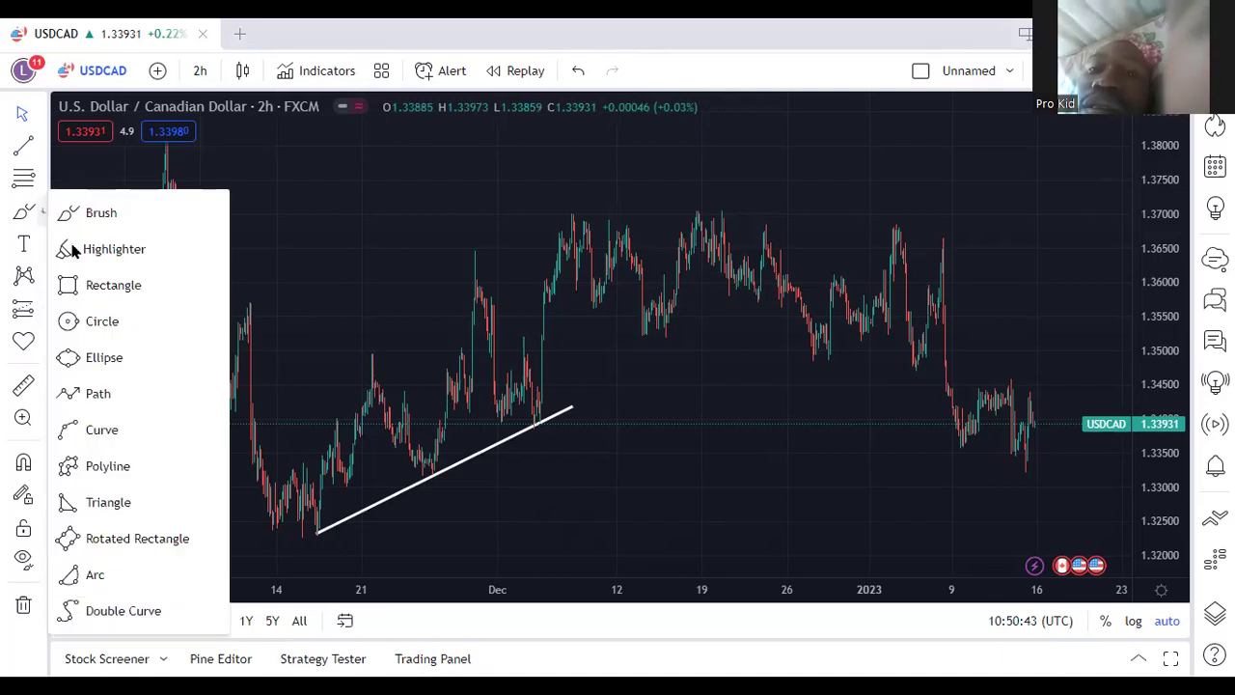
pyautogui.click(92, 285)
pyautogui.moveTo(534, 419)
pyautogui.mouseDown()
pyautogui.moveTo(637, 441)
pyautogui.moveTo(635, 455)
pyautogui.mouseUp()
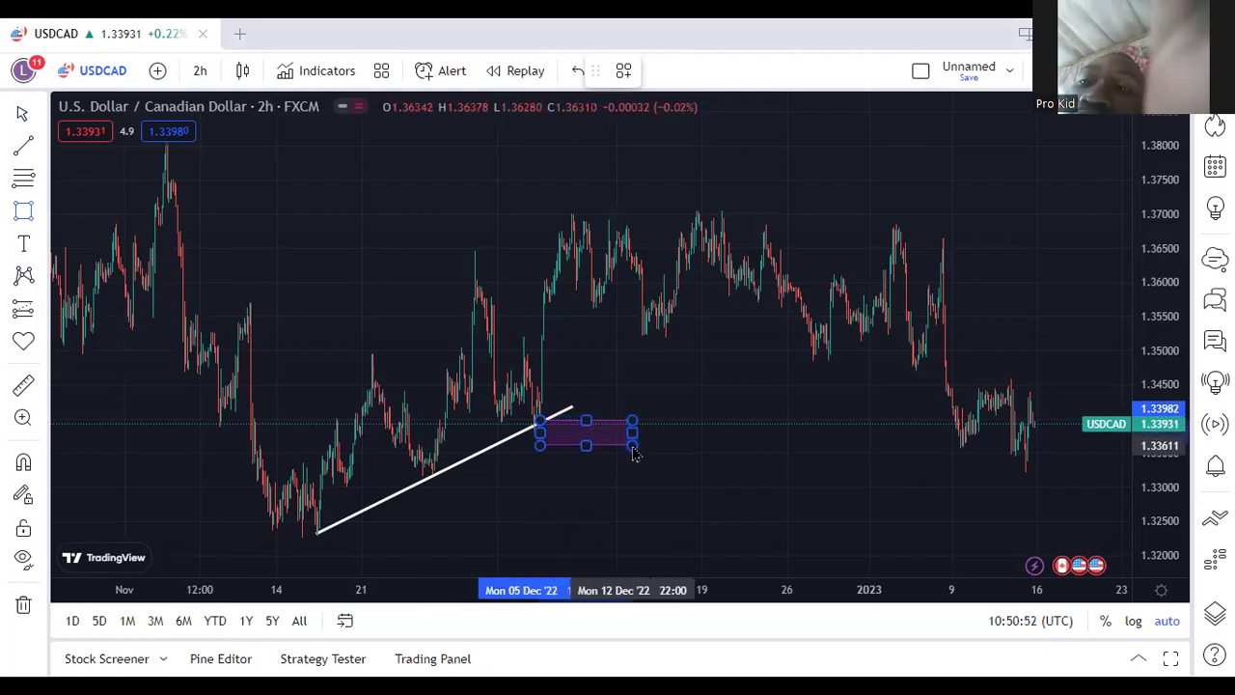
pyautogui.press('Delete')
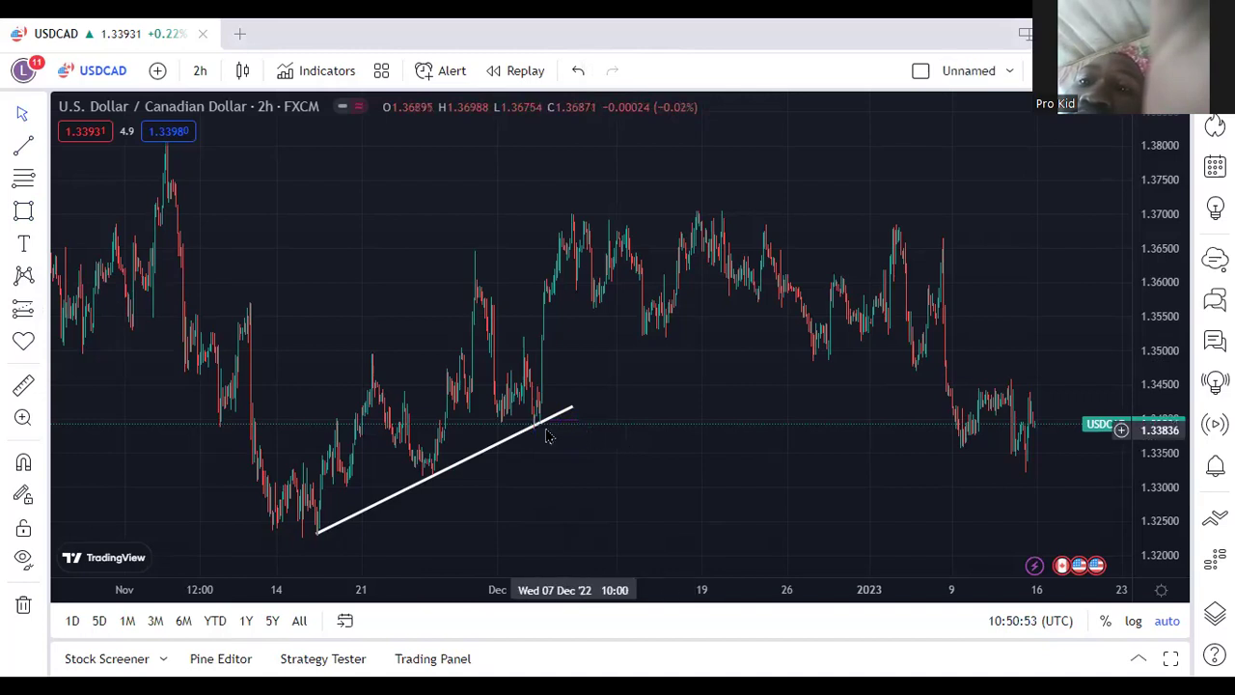
# Redraw the small purple zone at 1.336–1.340 spanning 5–12 December and select it
pyautogui.click(24, 211)
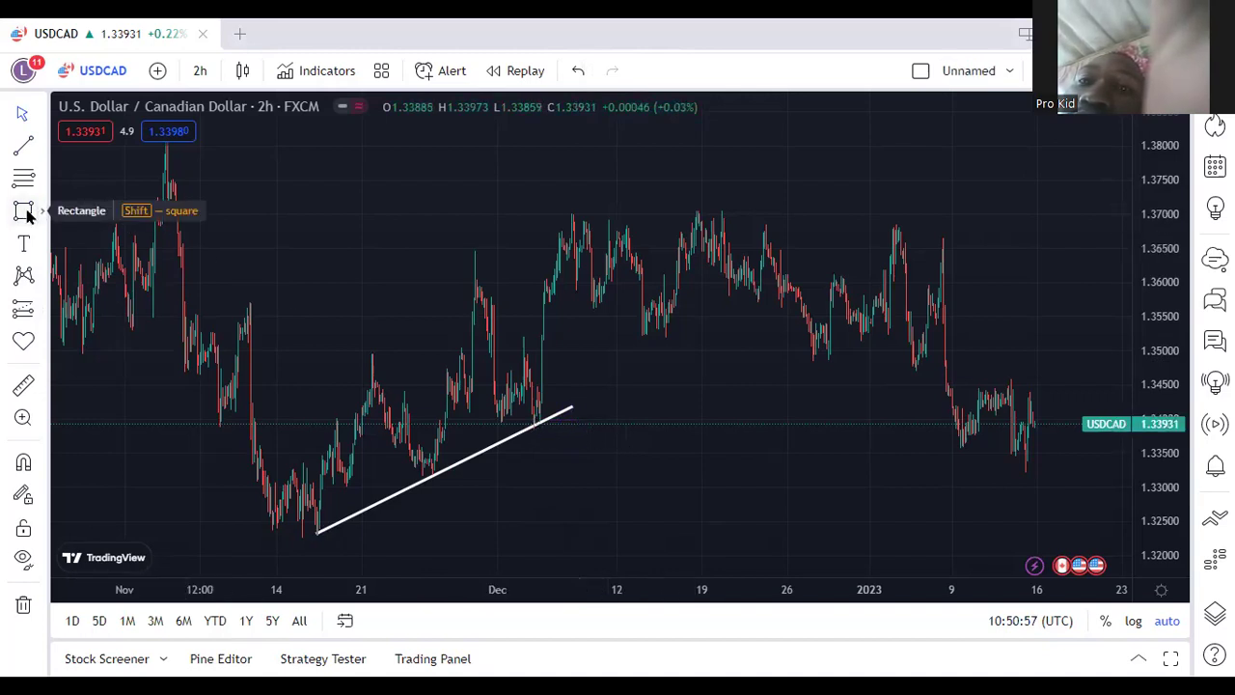
pyautogui.moveTo(539, 425); pyautogui.dragTo(641, 448)
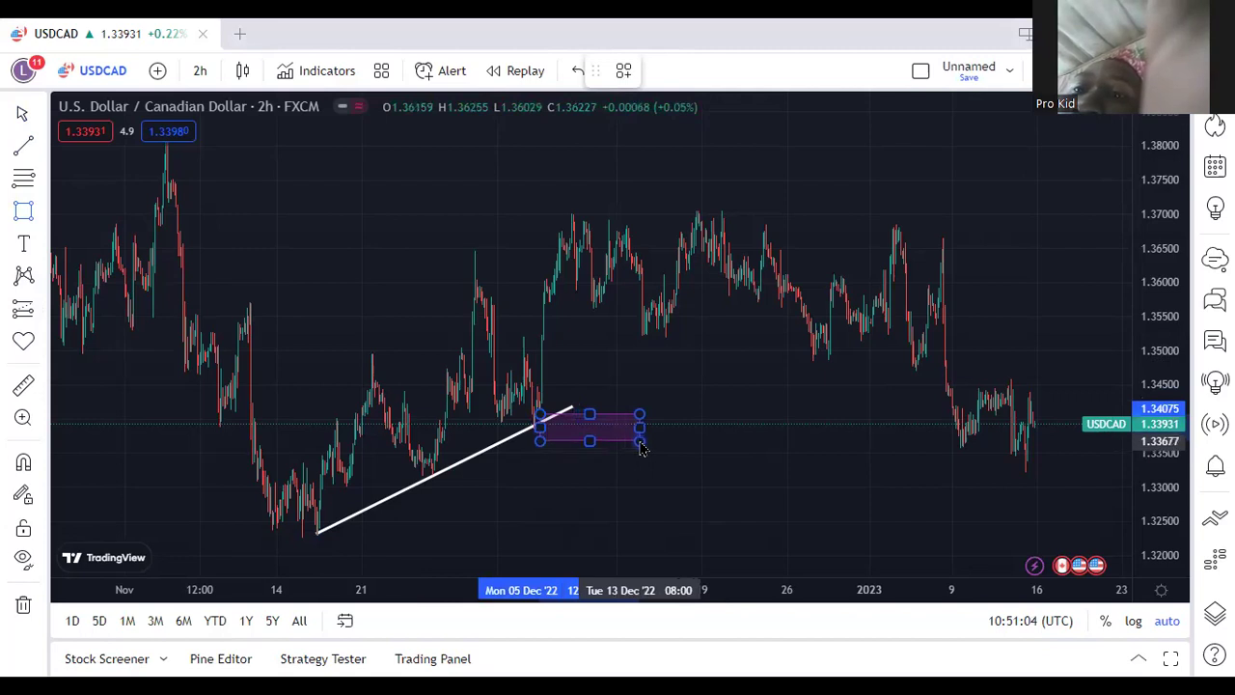
pyautogui.press('Delete')
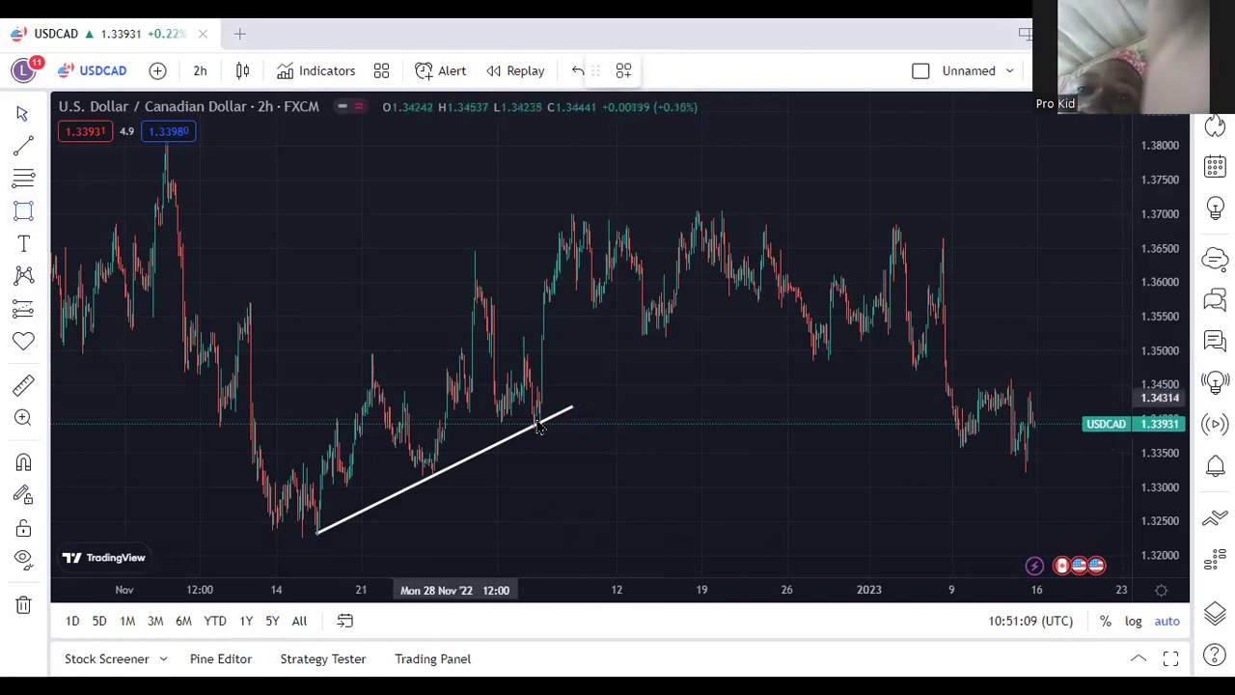
pyautogui.moveTo(537, 418)
pyautogui.mouseDown()
pyautogui.moveTo(631, 448)
pyautogui.moveTo(621, 453)
pyautogui.mouseUp()
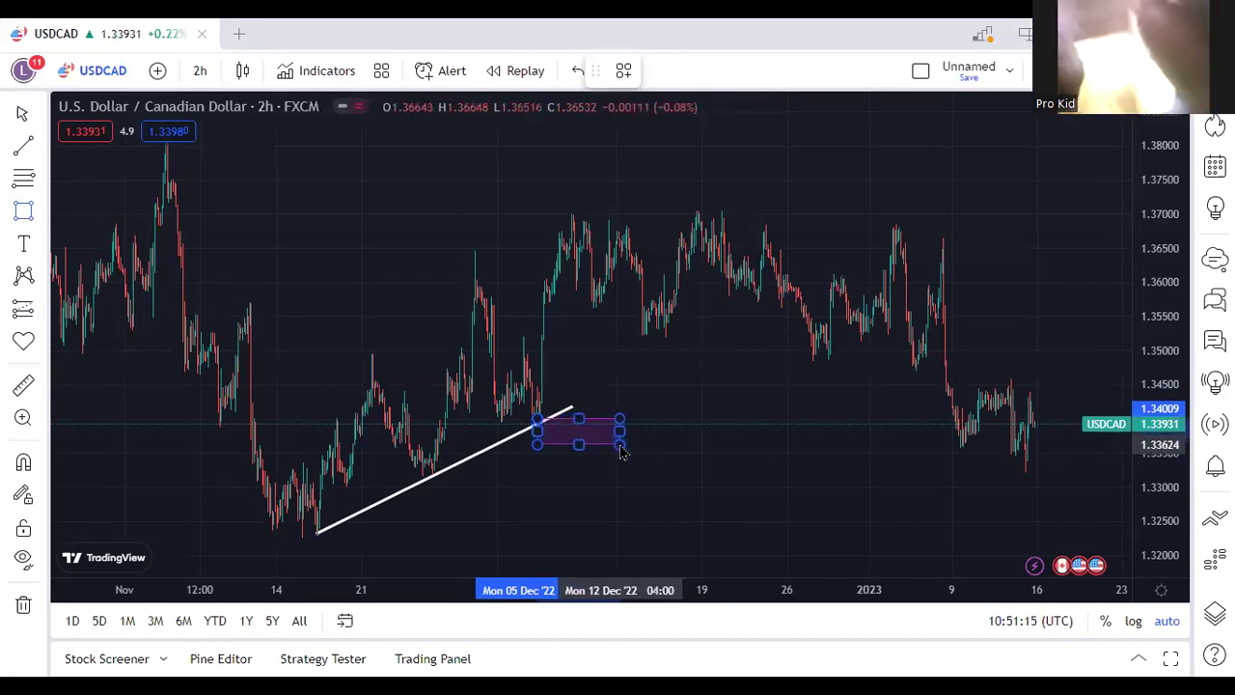
pyautogui.click(618, 442)
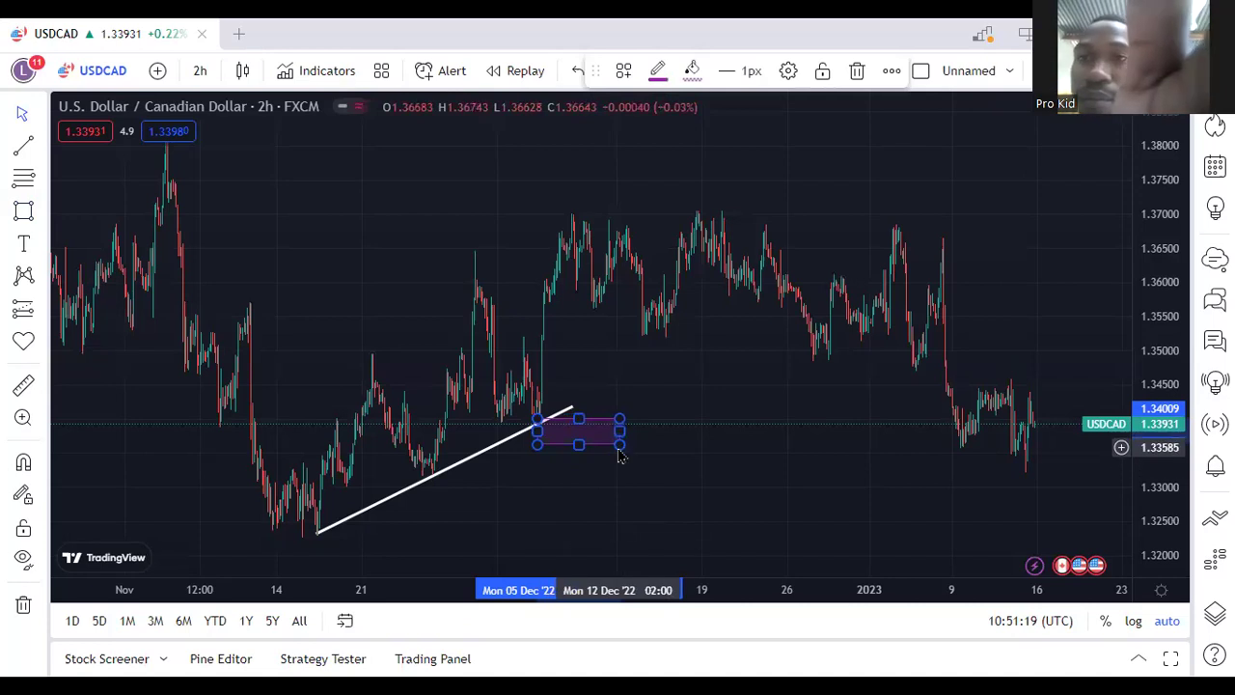
pyautogui.rightClick(619, 448)
pyautogui.moveTo(693, 396)
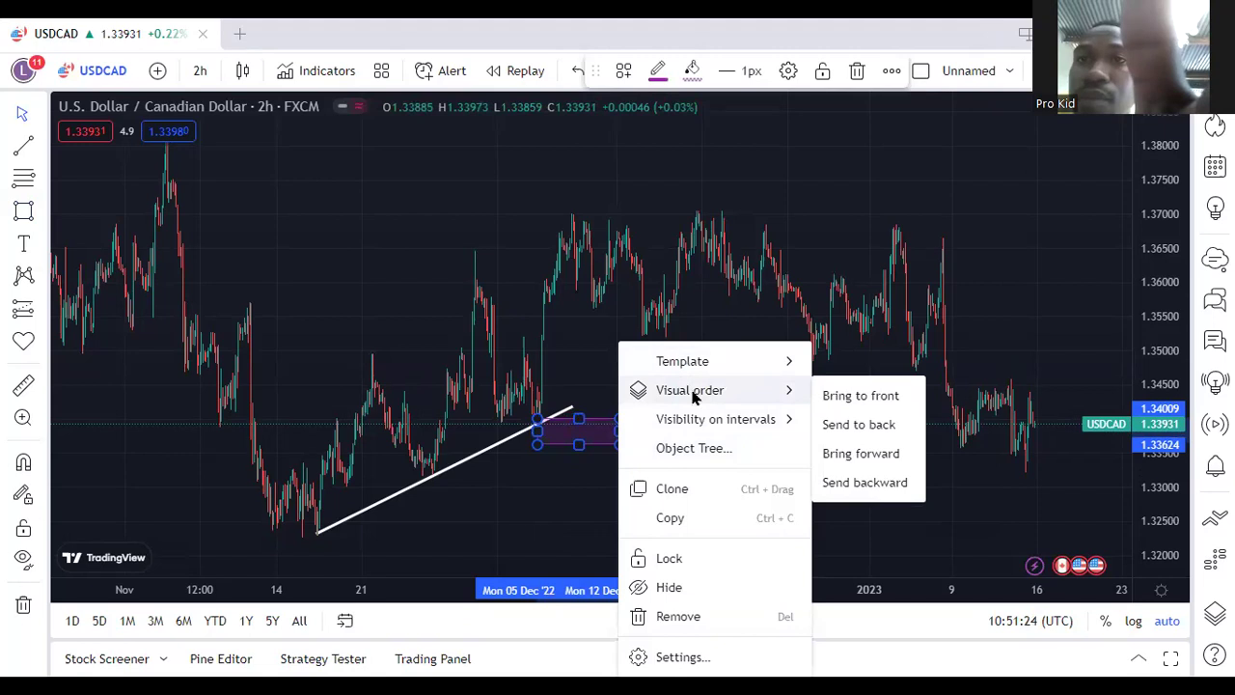
pyautogui.click(719, 449)
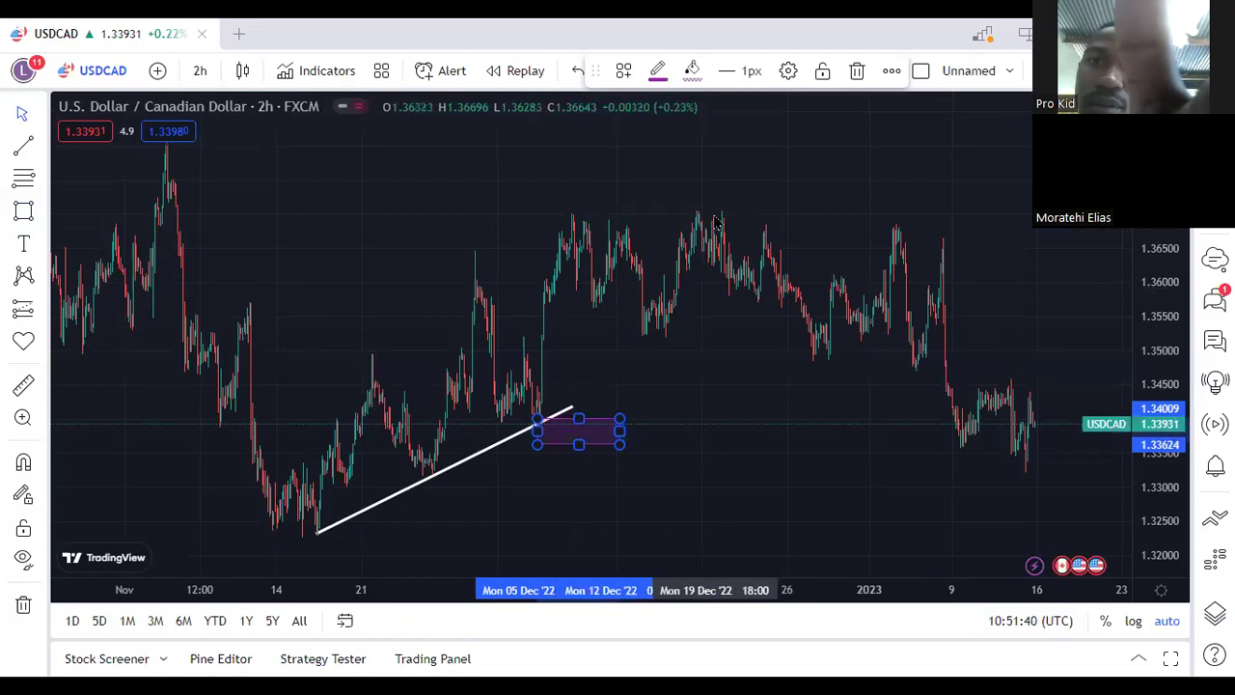
pyautogui.rightClick(620, 441)
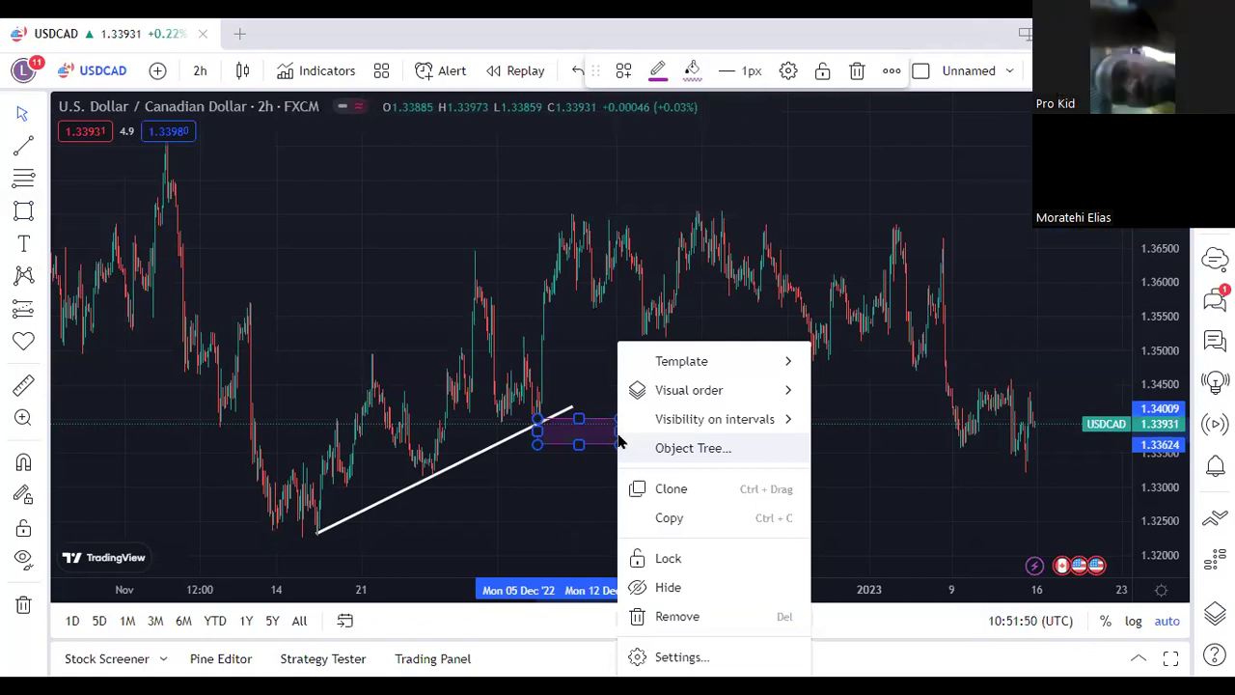
pyautogui.moveTo(673, 429)
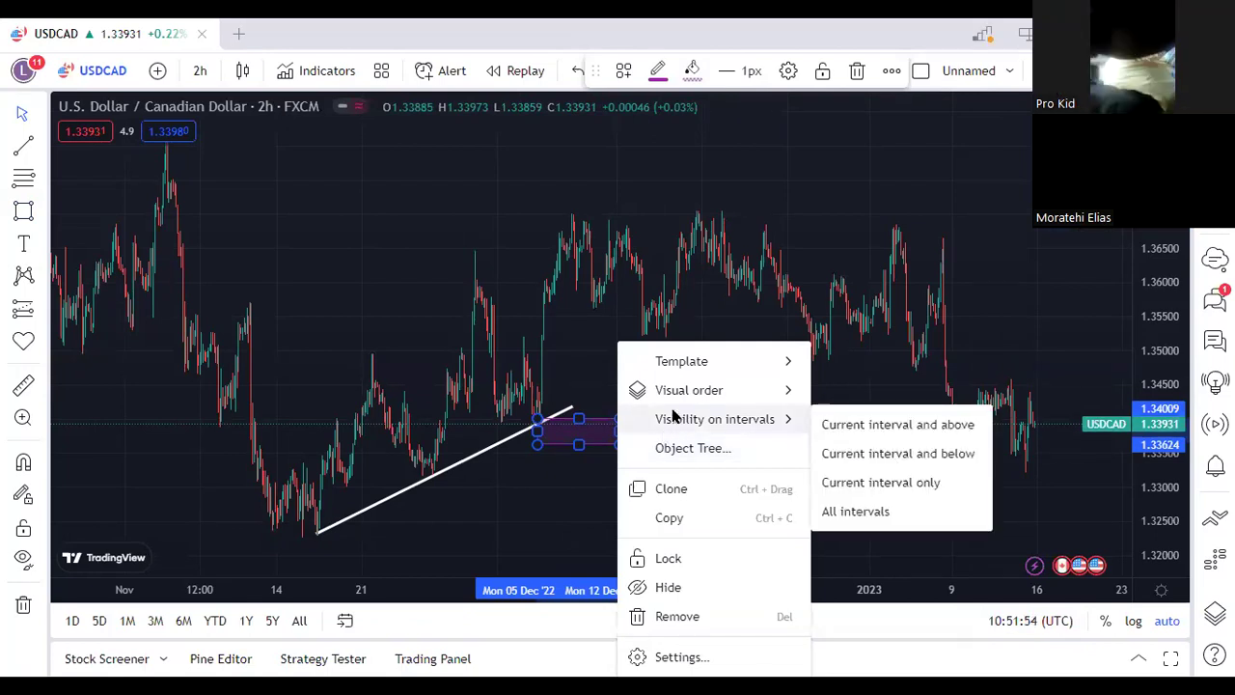
pyautogui.moveTo(670, 390)
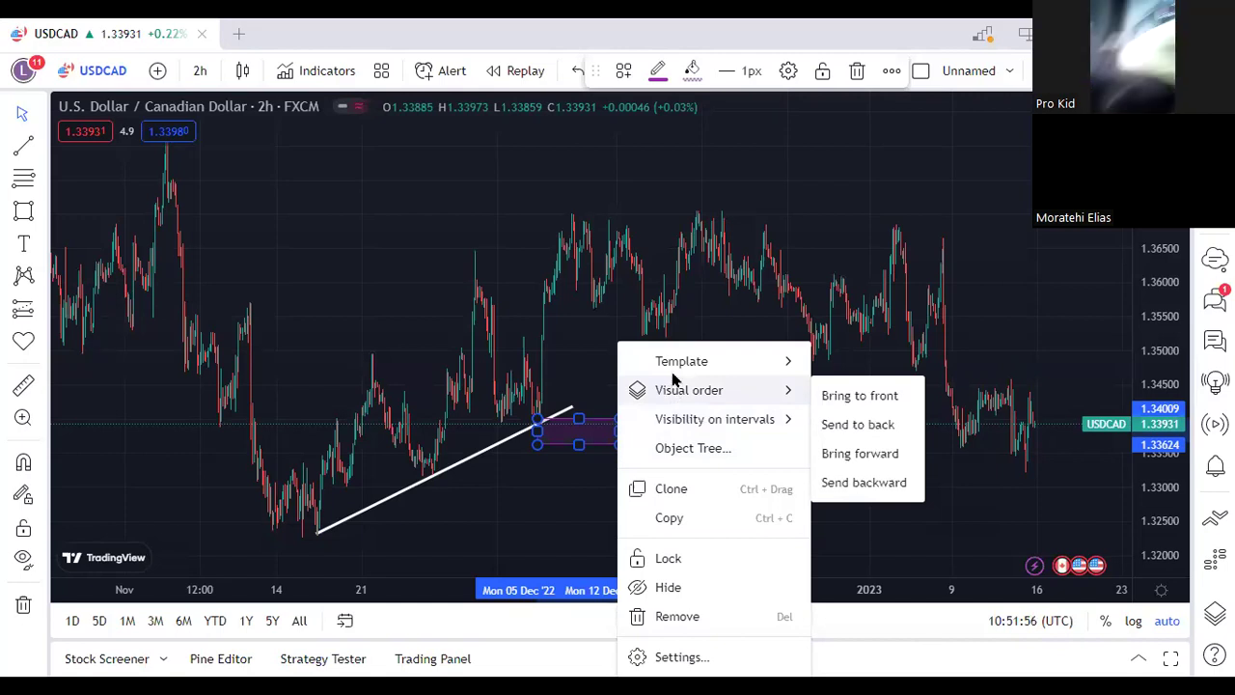
pyautogui.moveTo(674, 364)
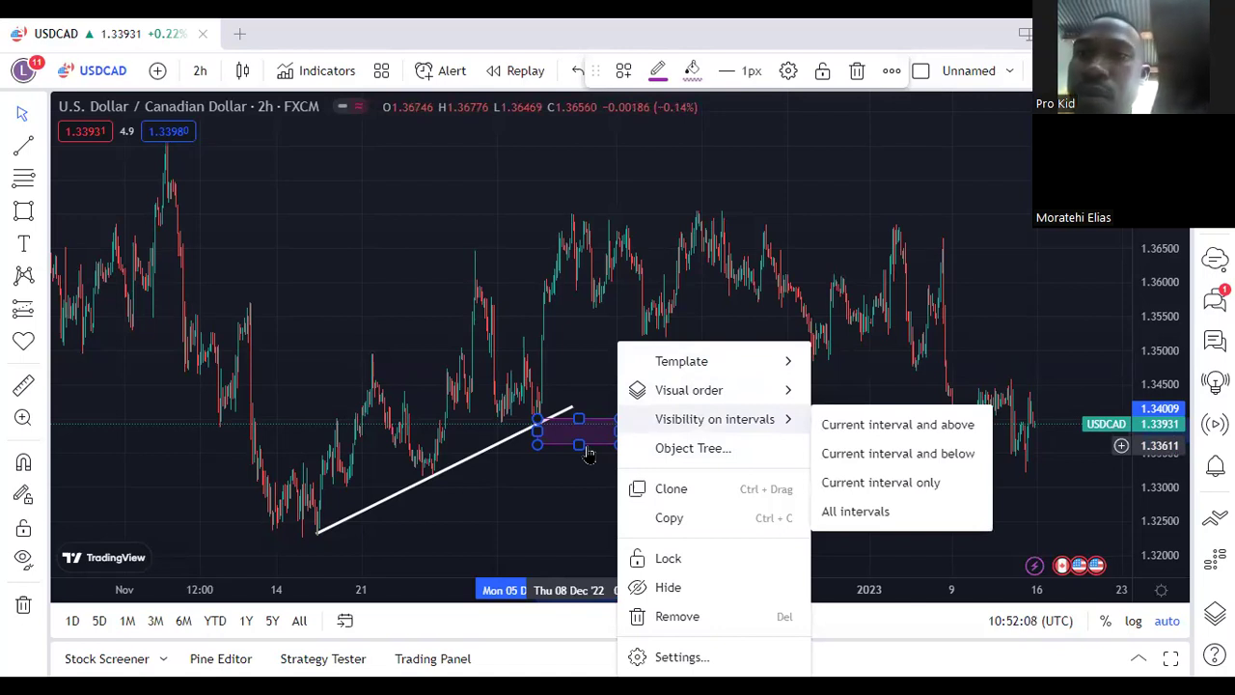
pyautogui.moveTo(723, 392)
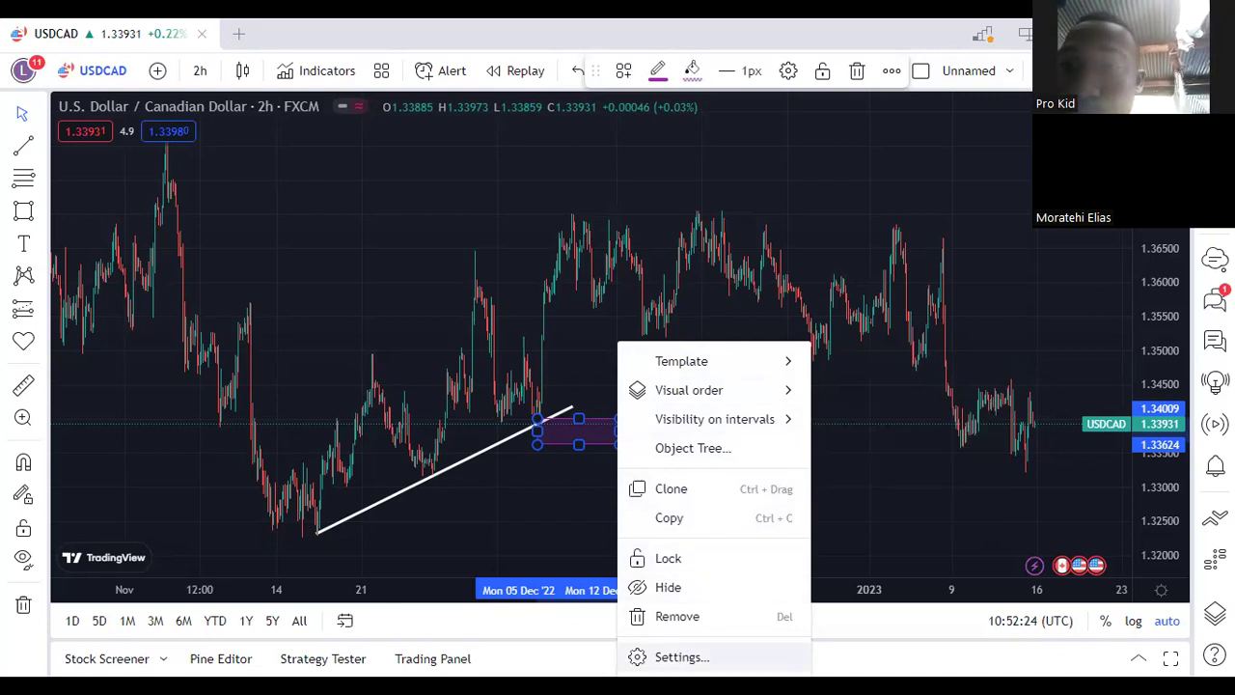
# Change the small rectangle's border colour from purple to red in its settings
pyautogui.click(675, 656)
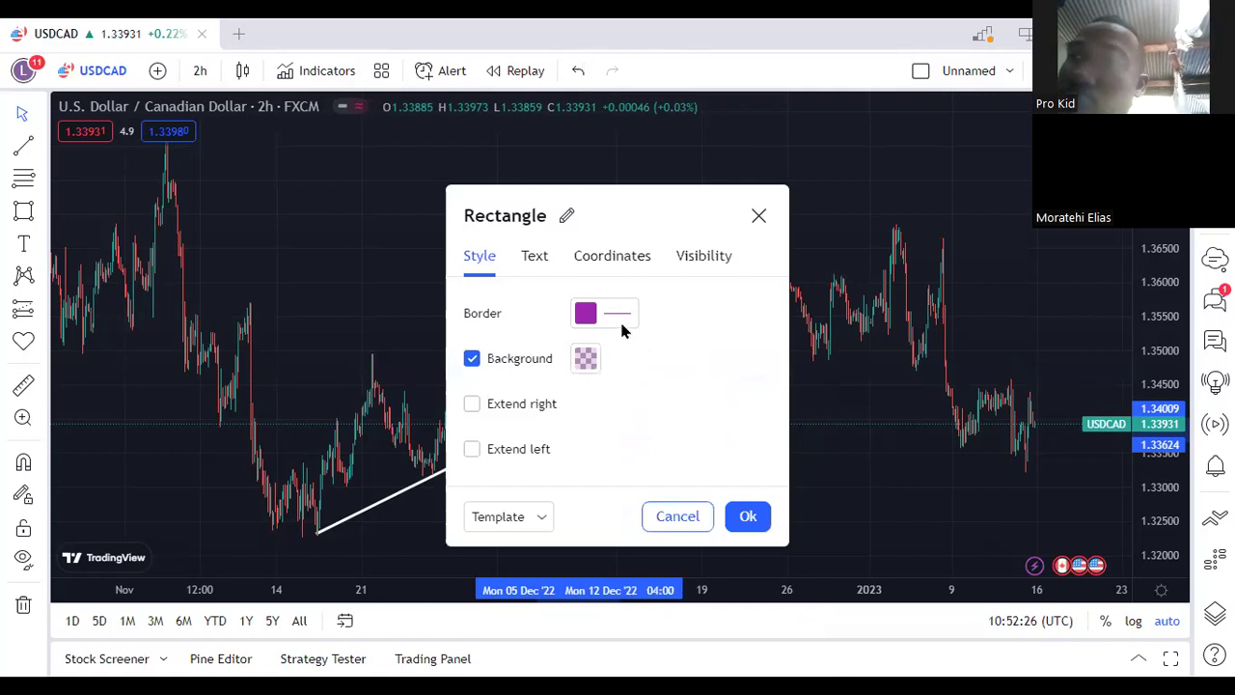
pyautogui.click(583, 316)
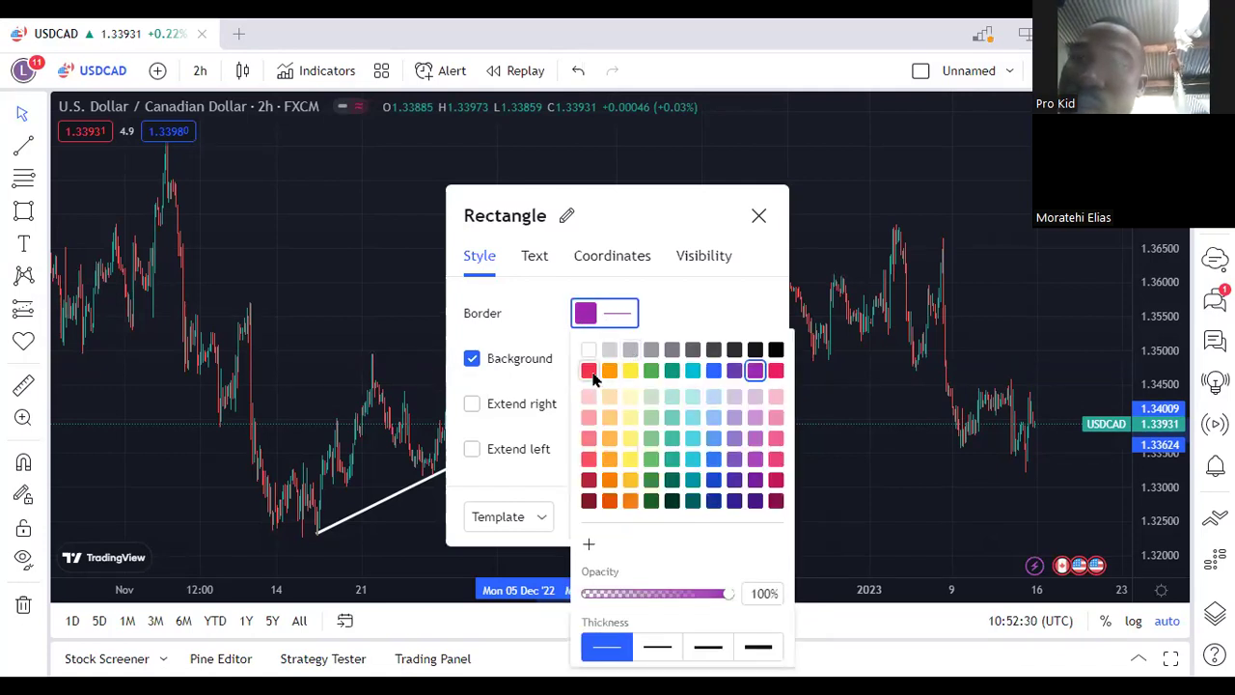
pyautogui.click(588, 371)
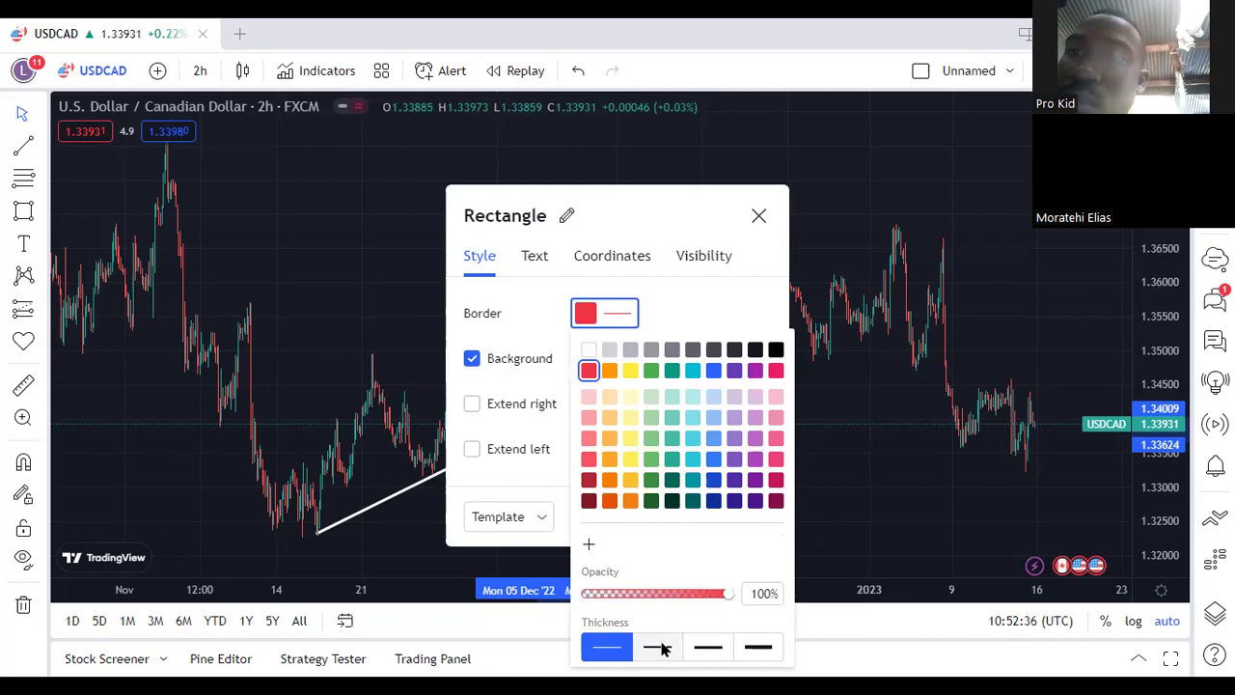
pyautogui.click(656, 306)
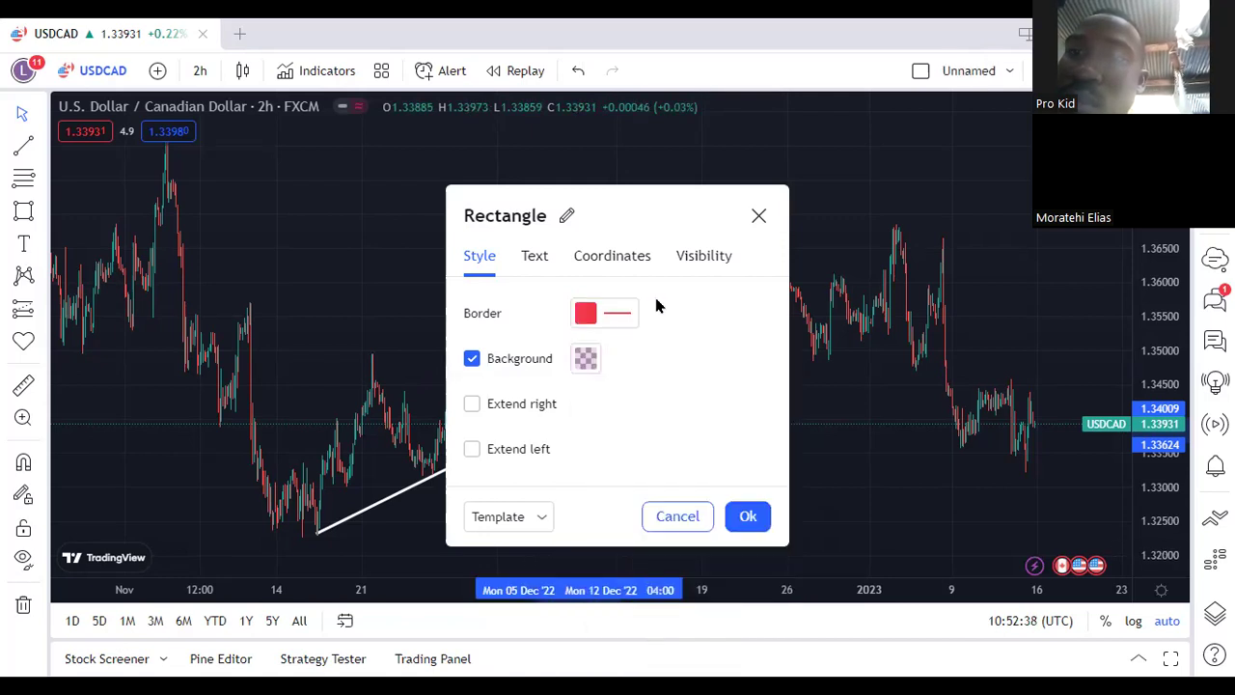
pyautogui.click(747, 518)
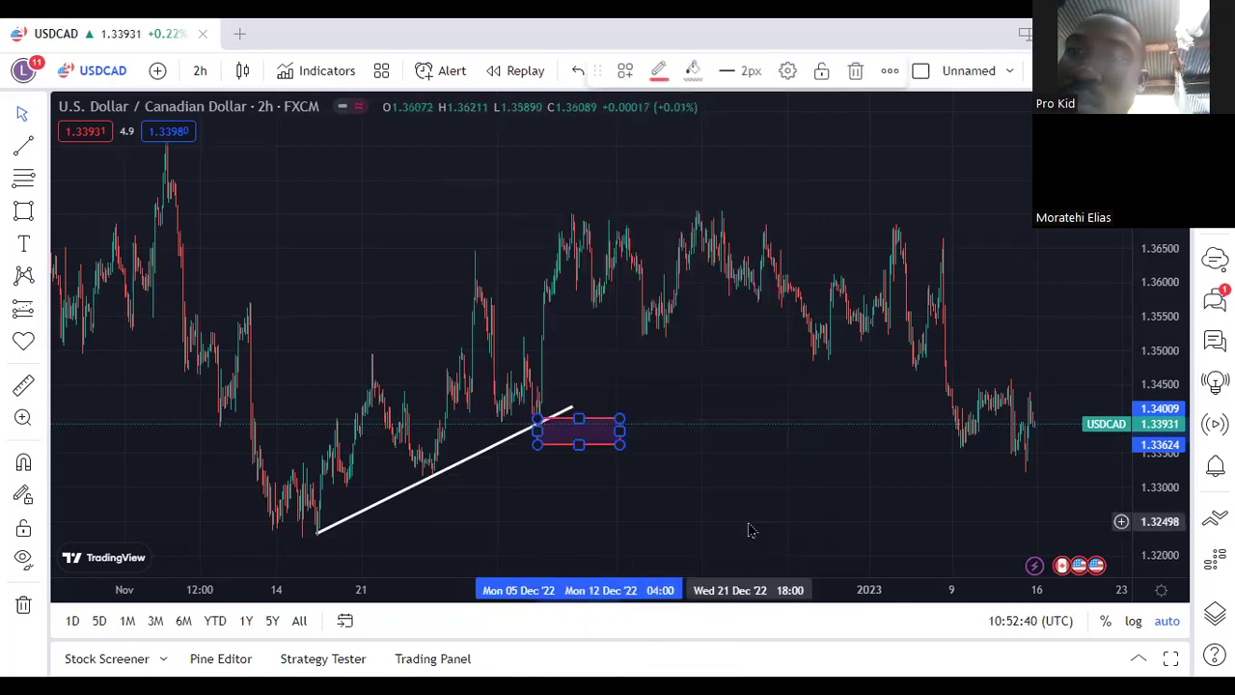
# Set the small rectangle's background fill to red at 100% opacity
pyautogui.rightClick(616, 448)
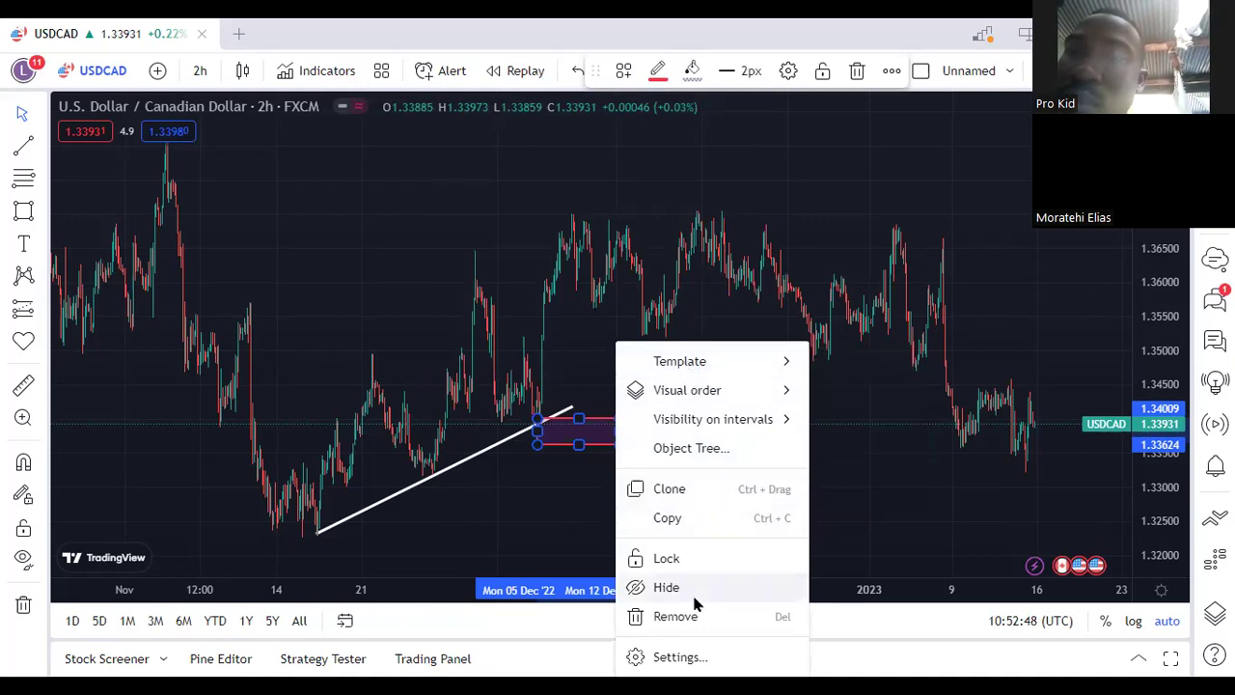
pyautogui.click(701, 660)
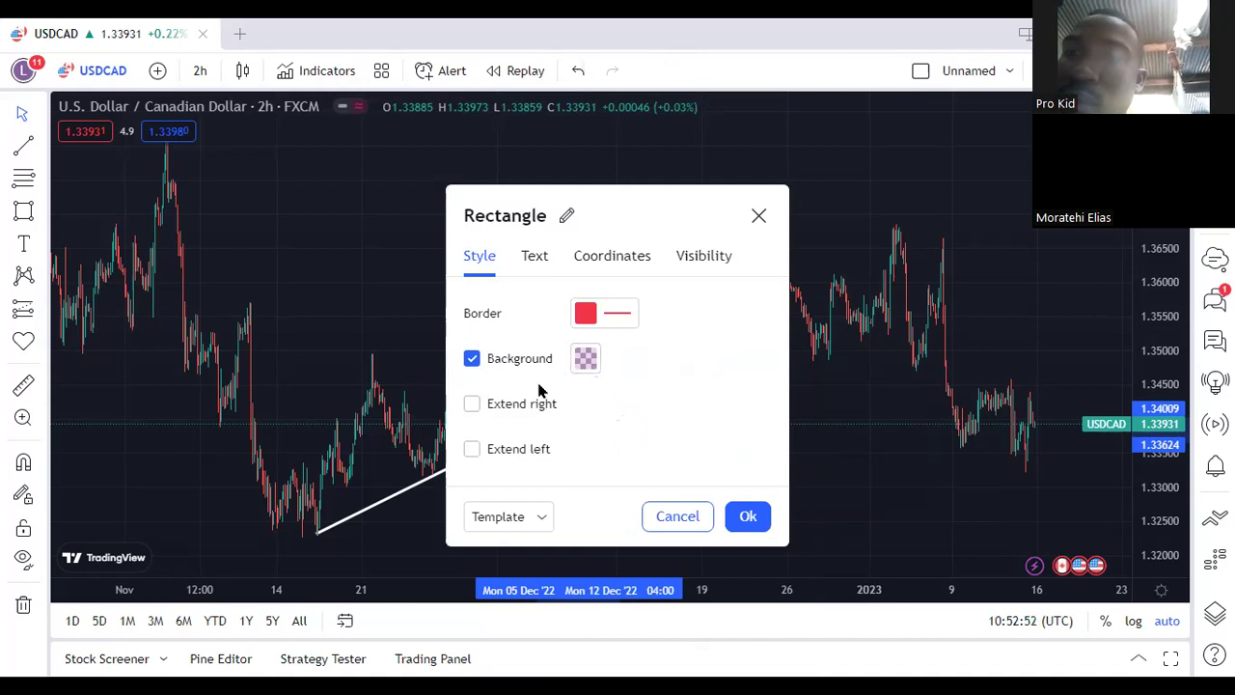
pyautogui.click(583, 359)
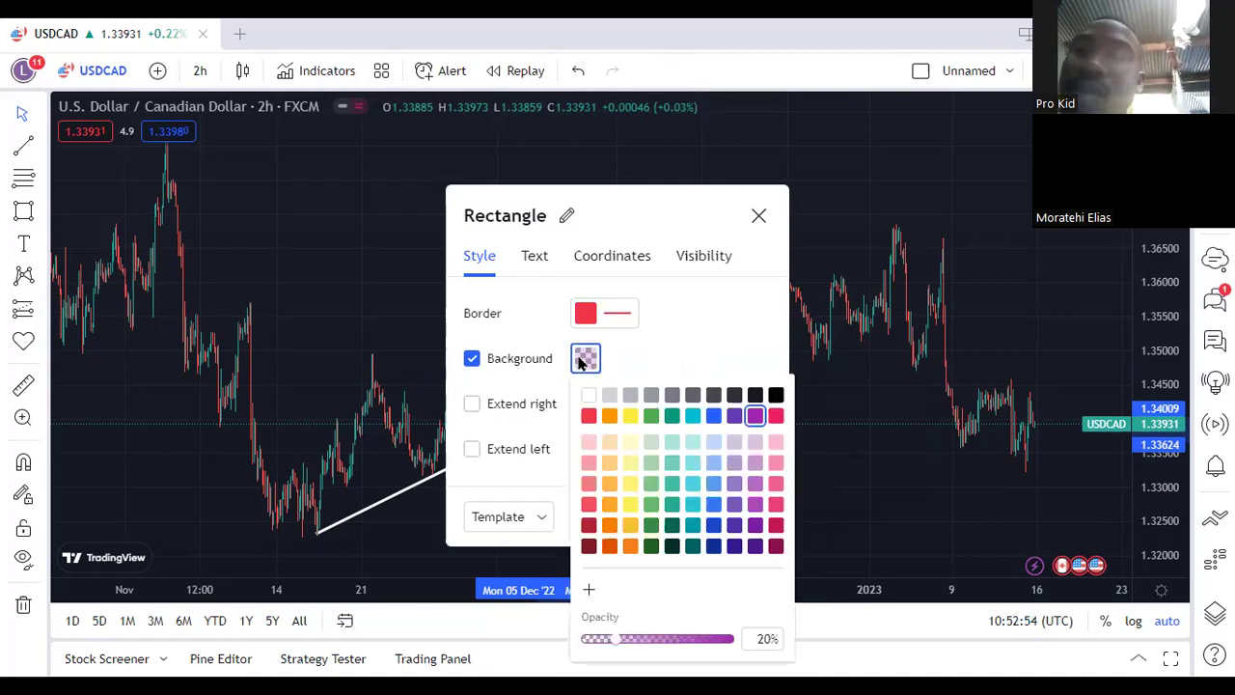
pyautogui.hotkey('ctrl', 'z')
pyautogui.click(729, 638)
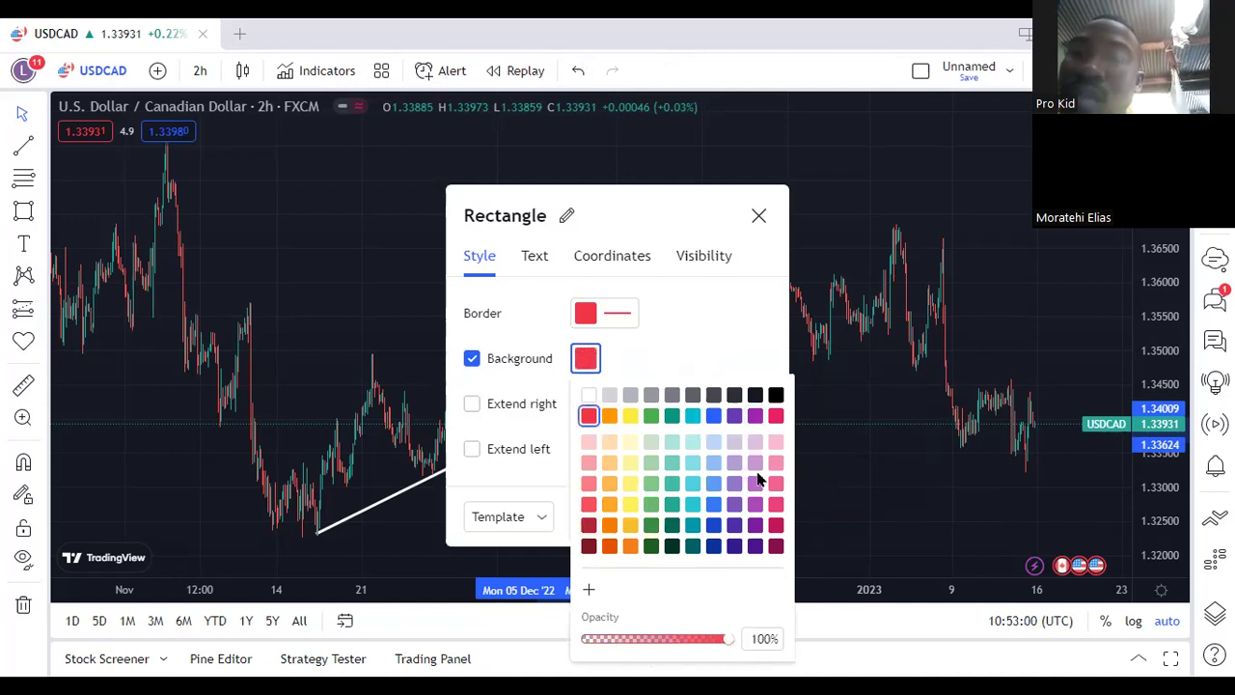
pyautogui.click(705, 338)
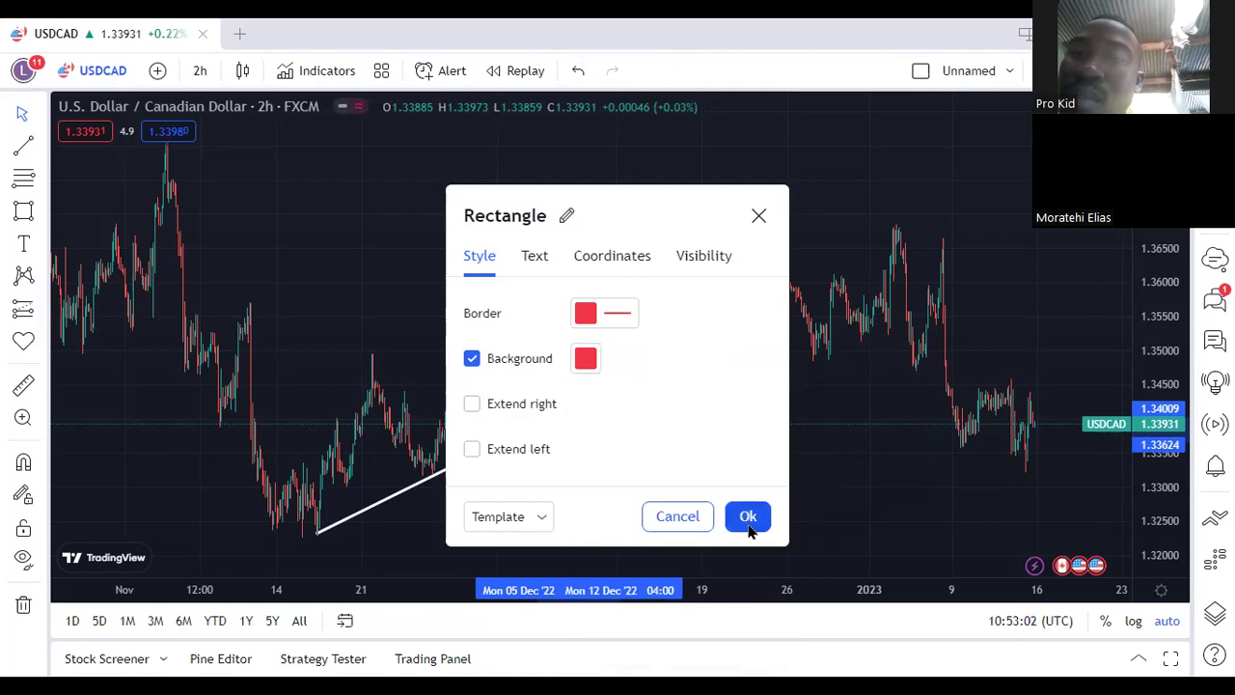
pyautogui.click(746, 516)
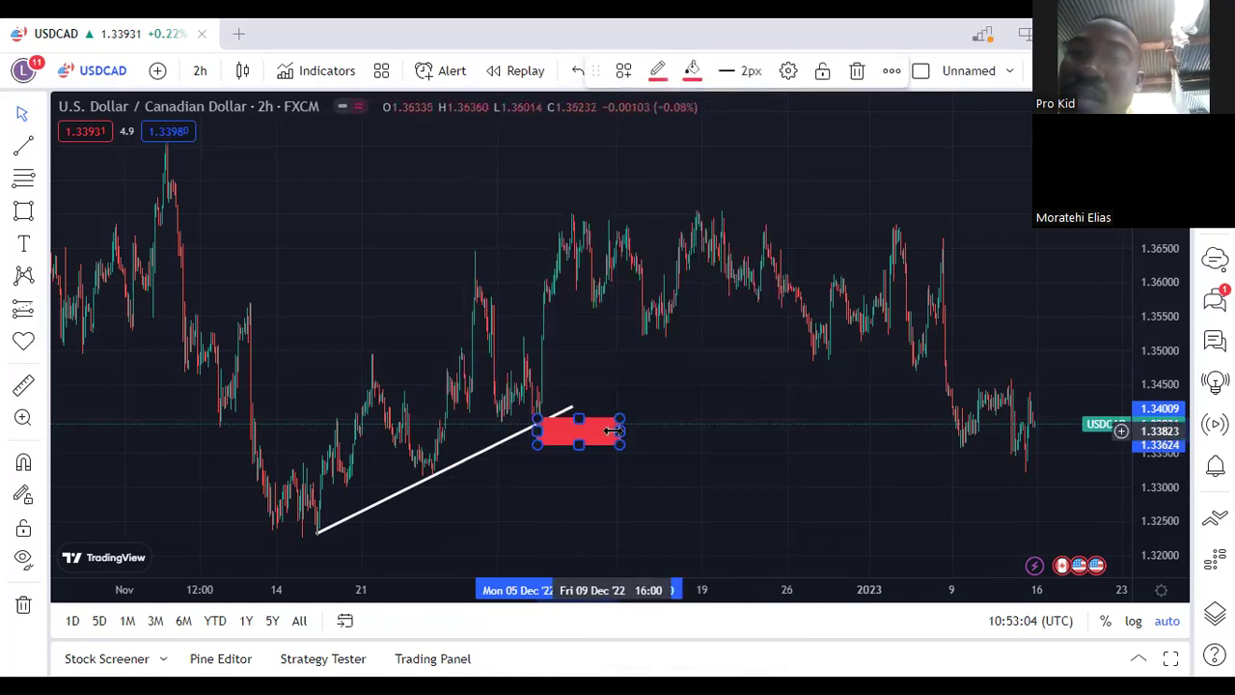
# Draw a tall rectangle from the trendline's end up to about 1.365, aligned with the red block
pyautogui.press('Escape')
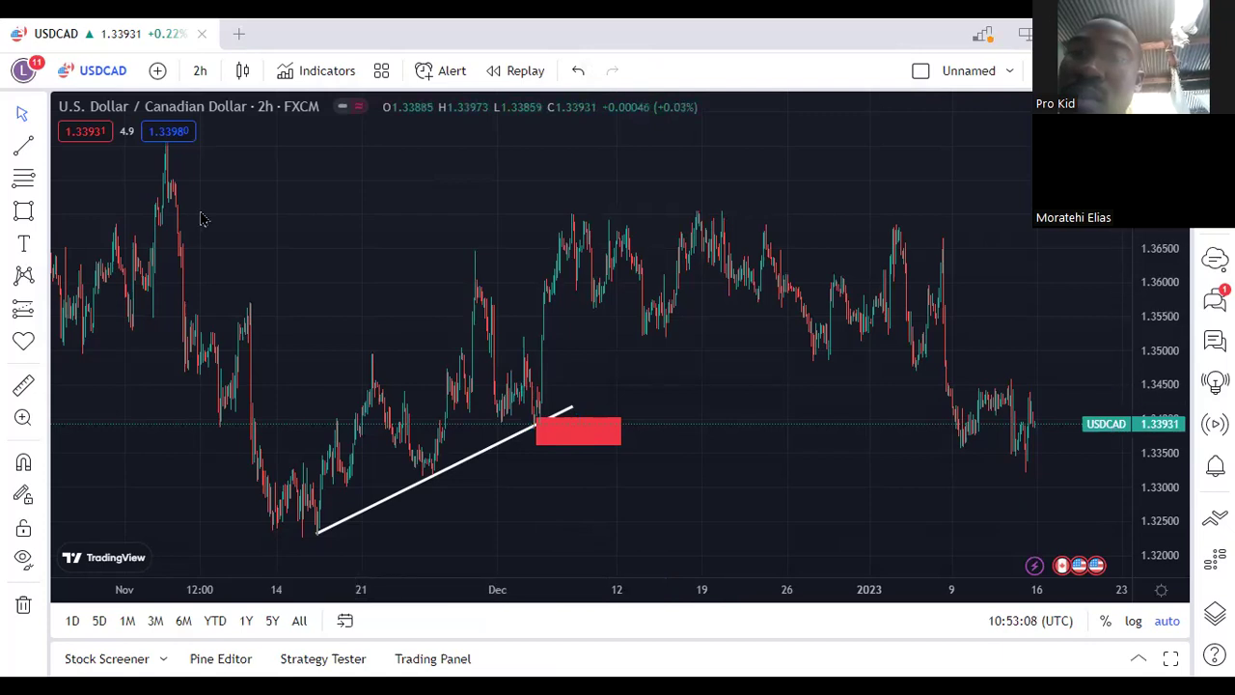
pyautogui.click(30, 219)
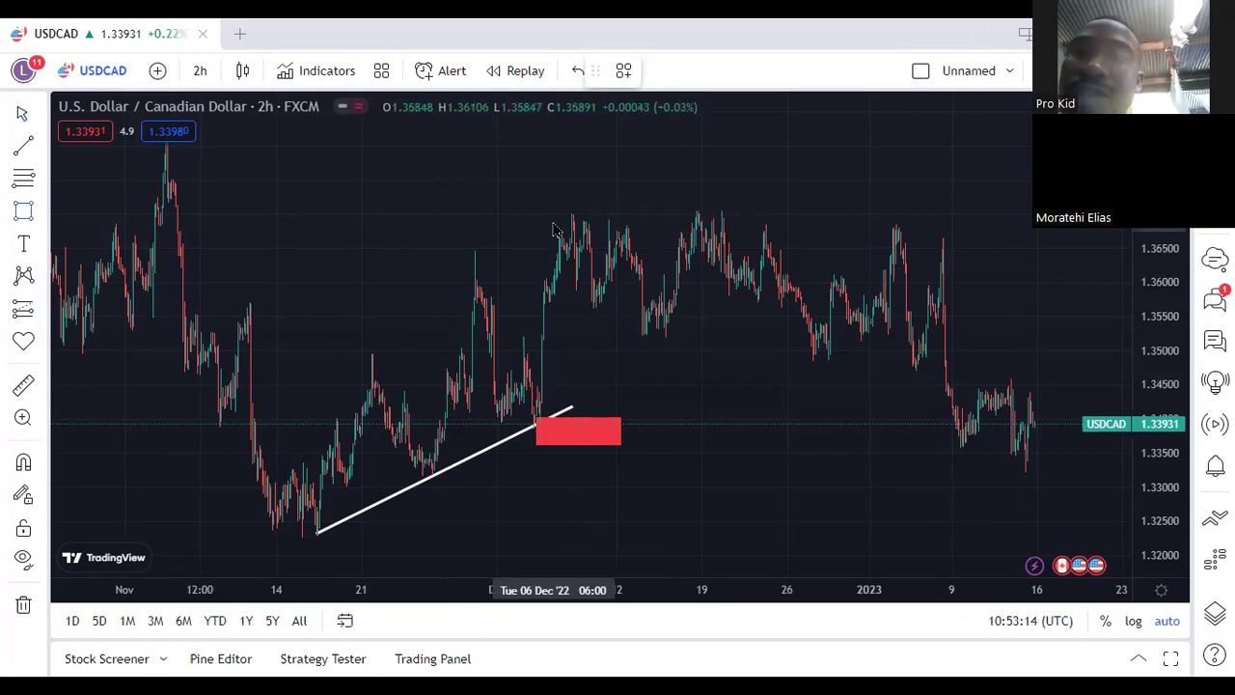
pyautogui.moveTo(533, 247); pyautogui.dragTo(625, 416)
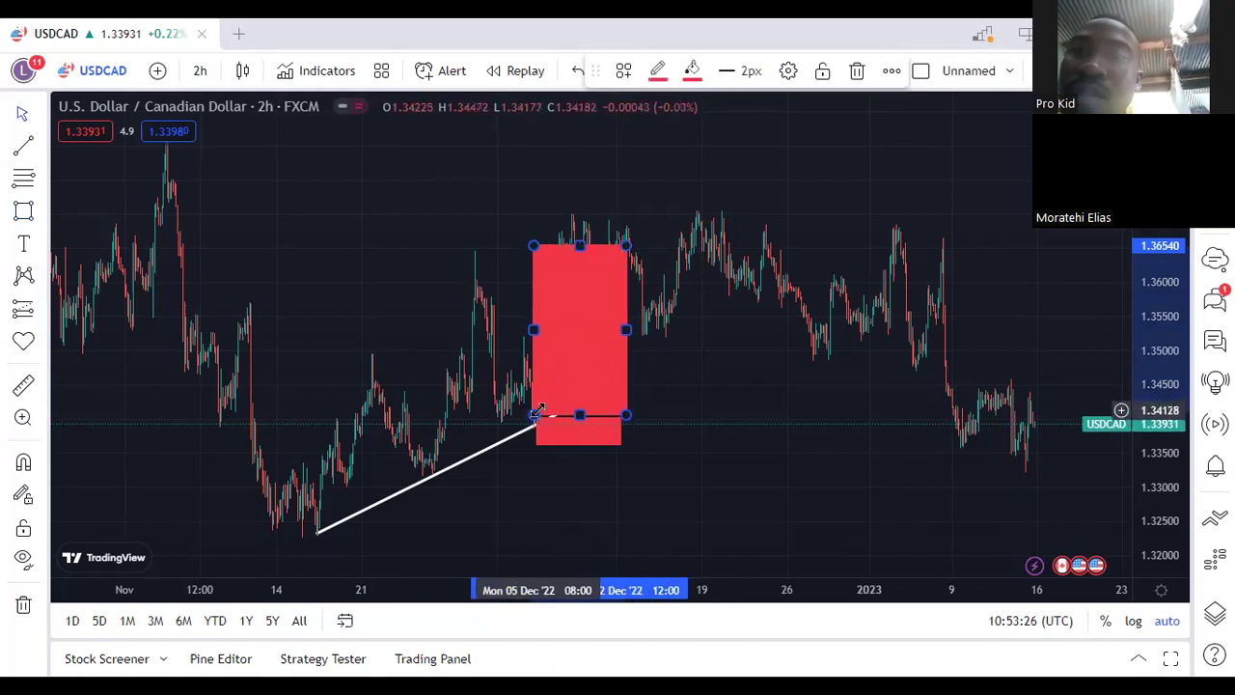
pyautogui.moveTo(545, 410); pyautogui.dragTo(536, 416)
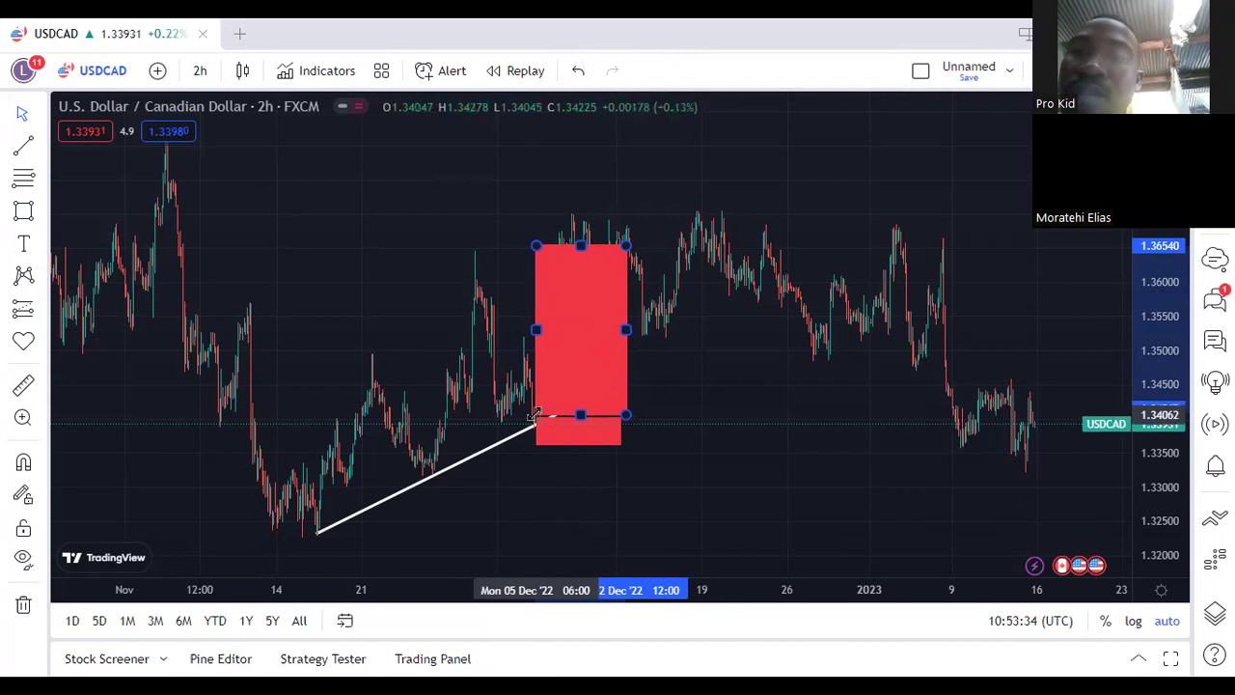
pyautogui.moveTo(618, 411); pyautogui.dragTo(617, 412)
# Fill the tall rectangle with green
pyautogui.rightClick(618, 412)
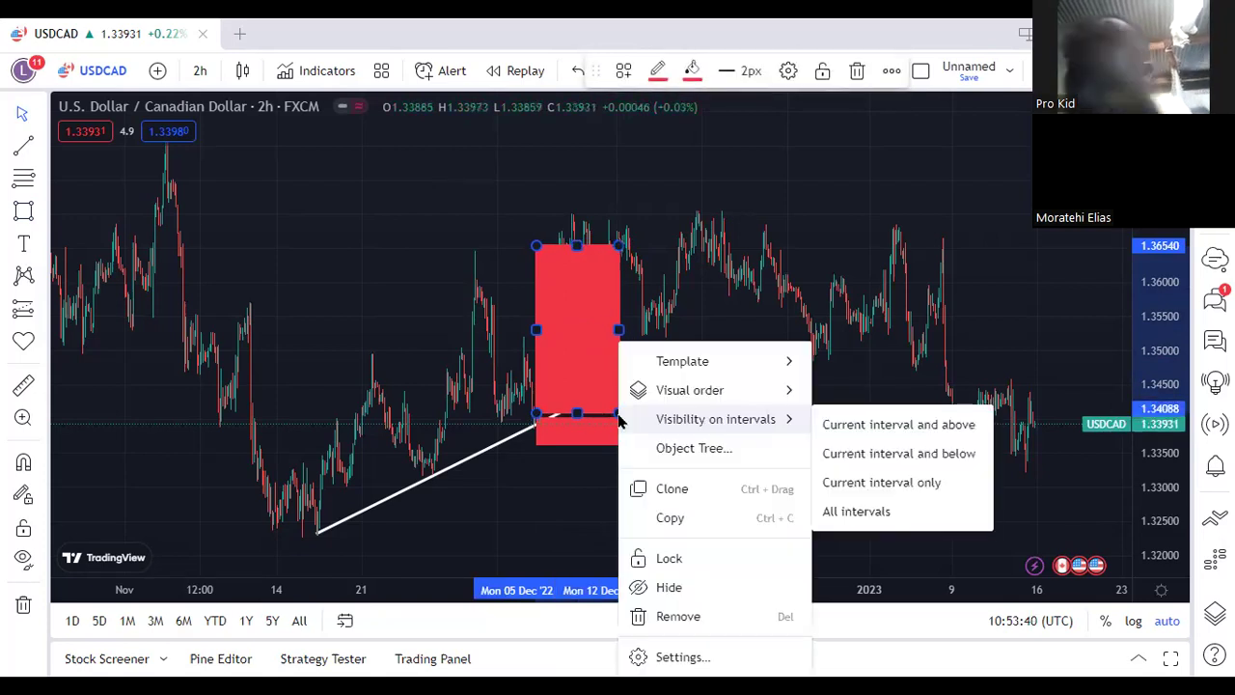
pyautogui.click(680, 657)
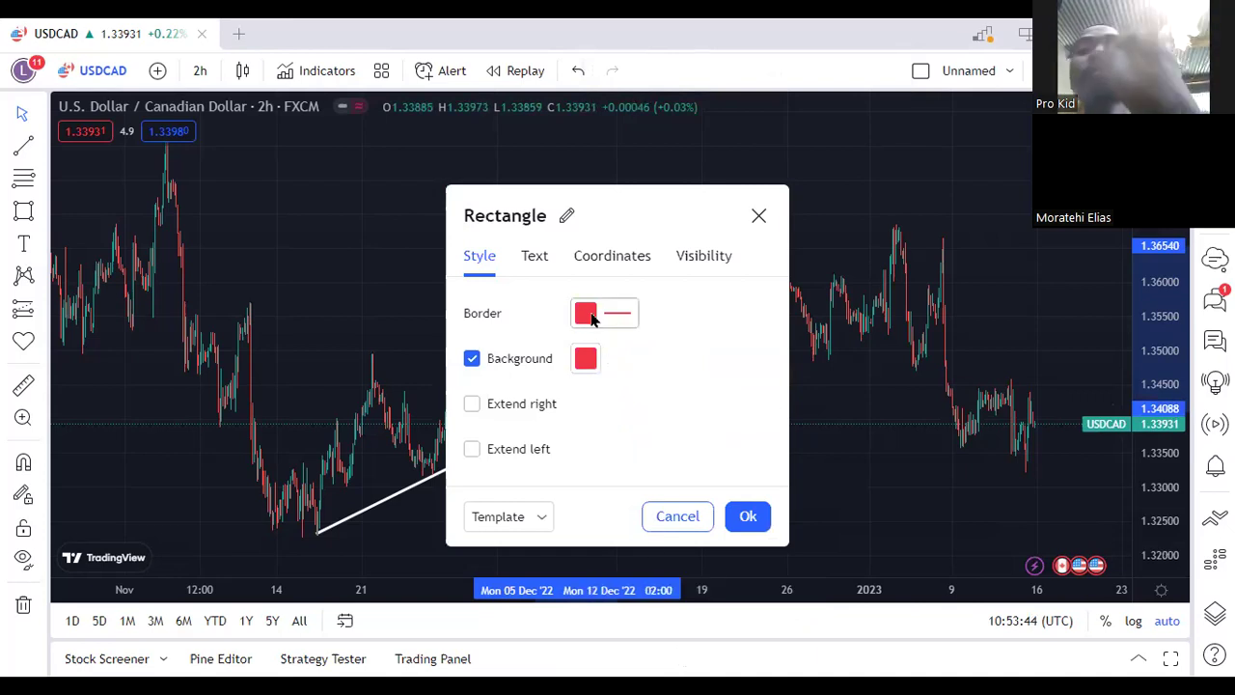
pyautogui.click(586, 358)
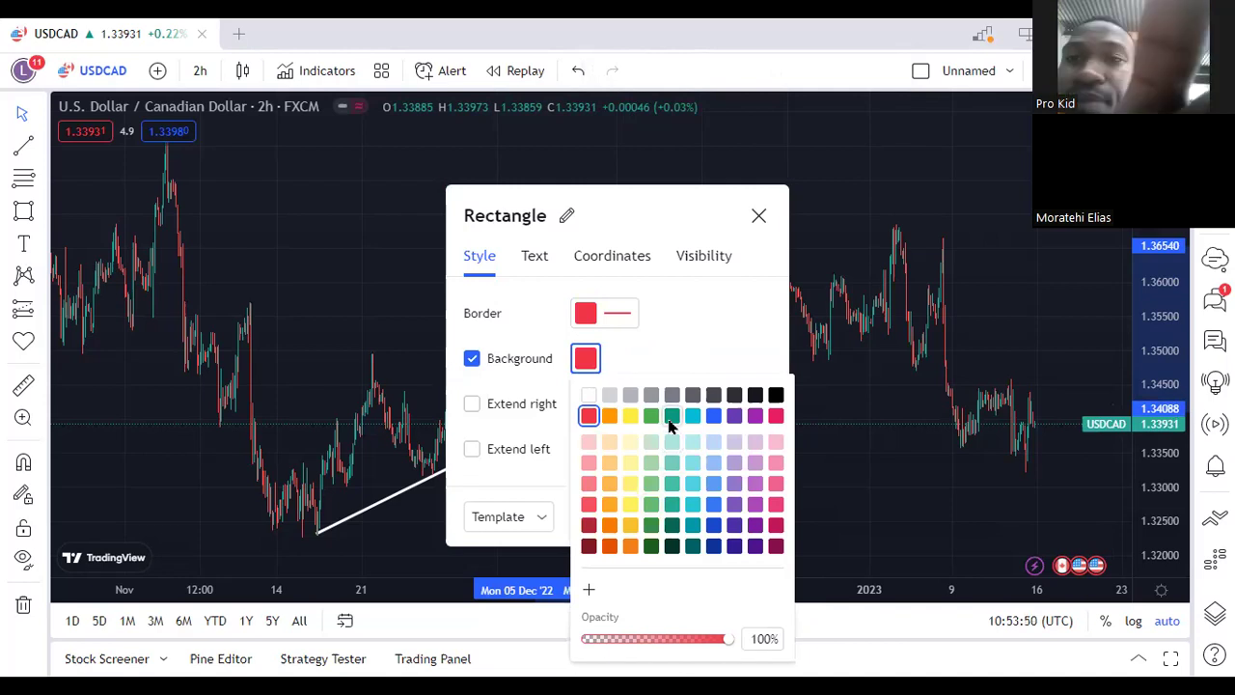
pyautogui.click(651, 504)
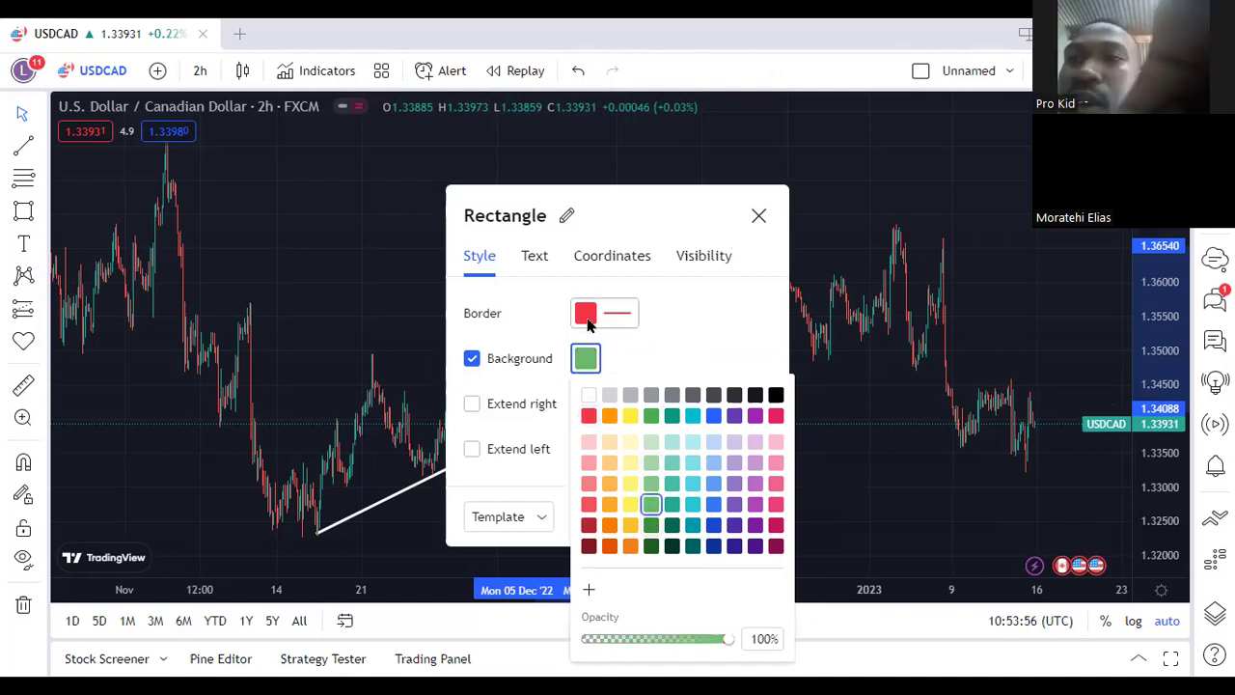
pyautogui.click(689, 302)
pyautogui.click(744, 516)
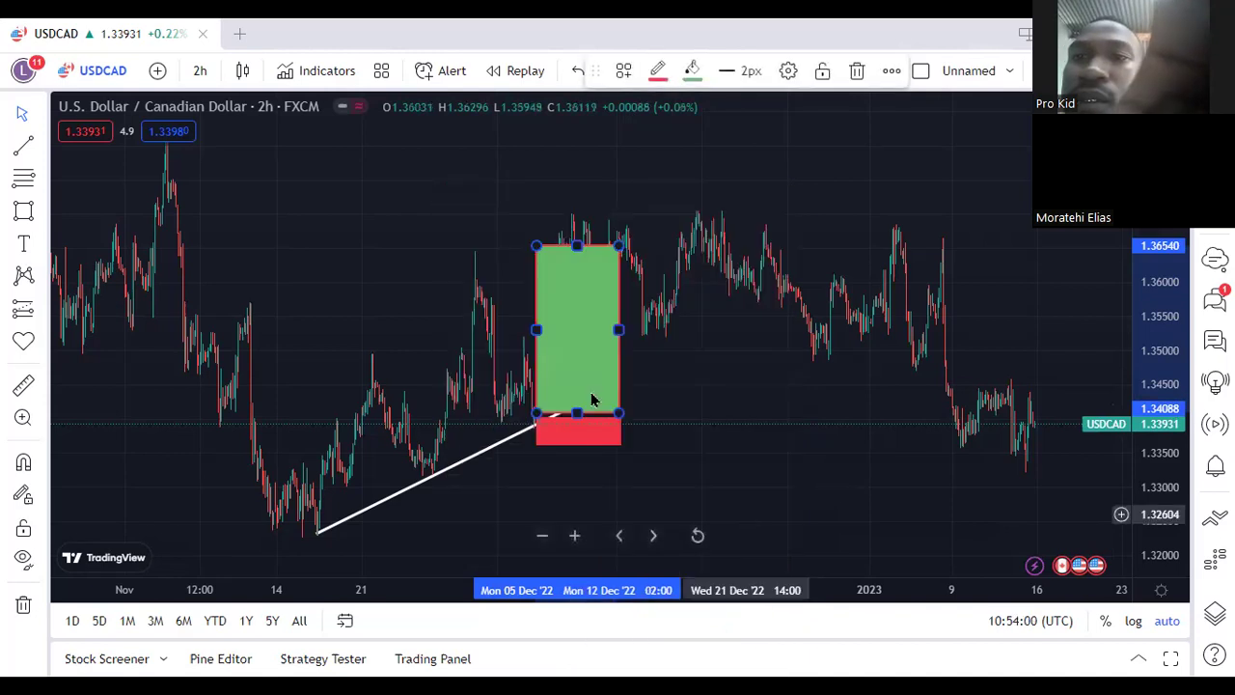
# Give the tall rectangle a light green border and nudge its lower edge slightly down
pyautogui.press('Escape')
pyautogui.click(612, 260)
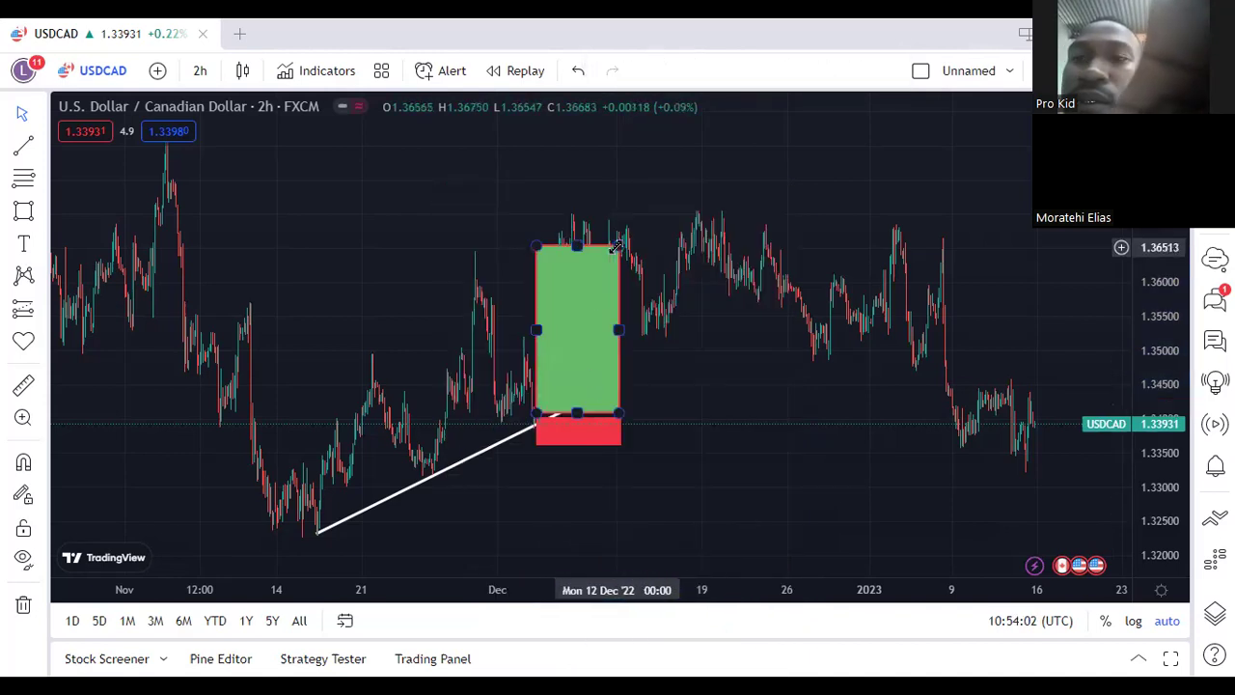
pyautogui.rightClick(616, 246)
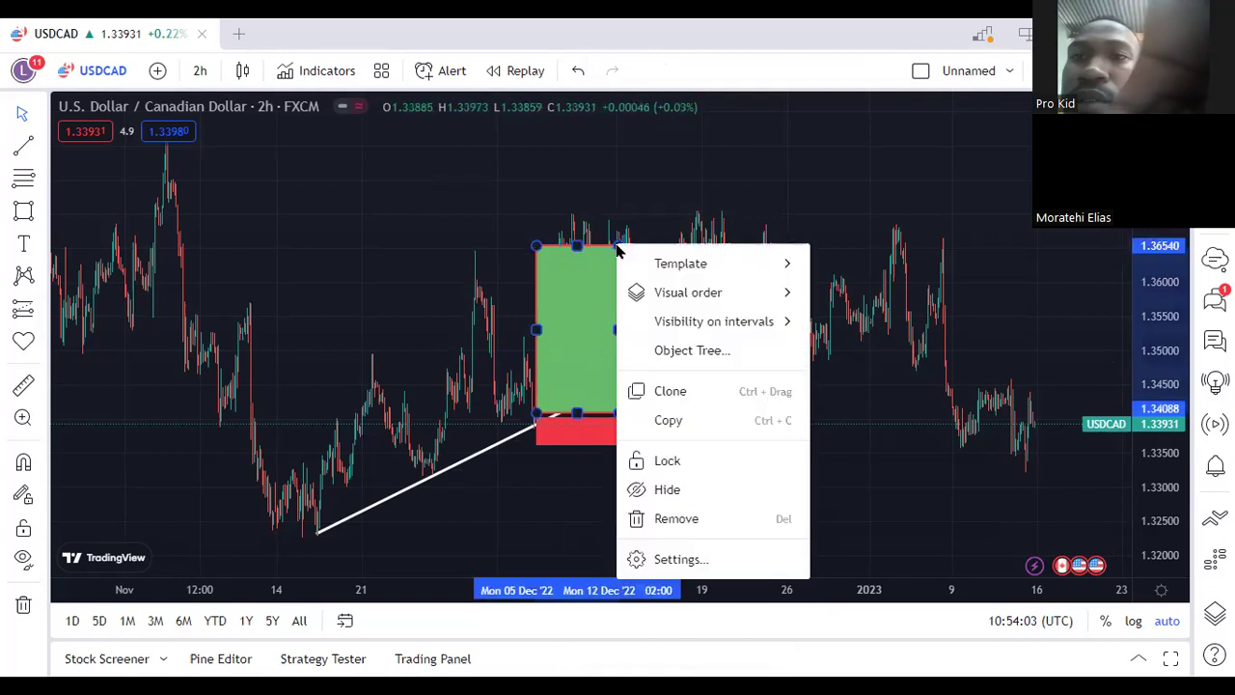
pyautogui.click(680, 560)
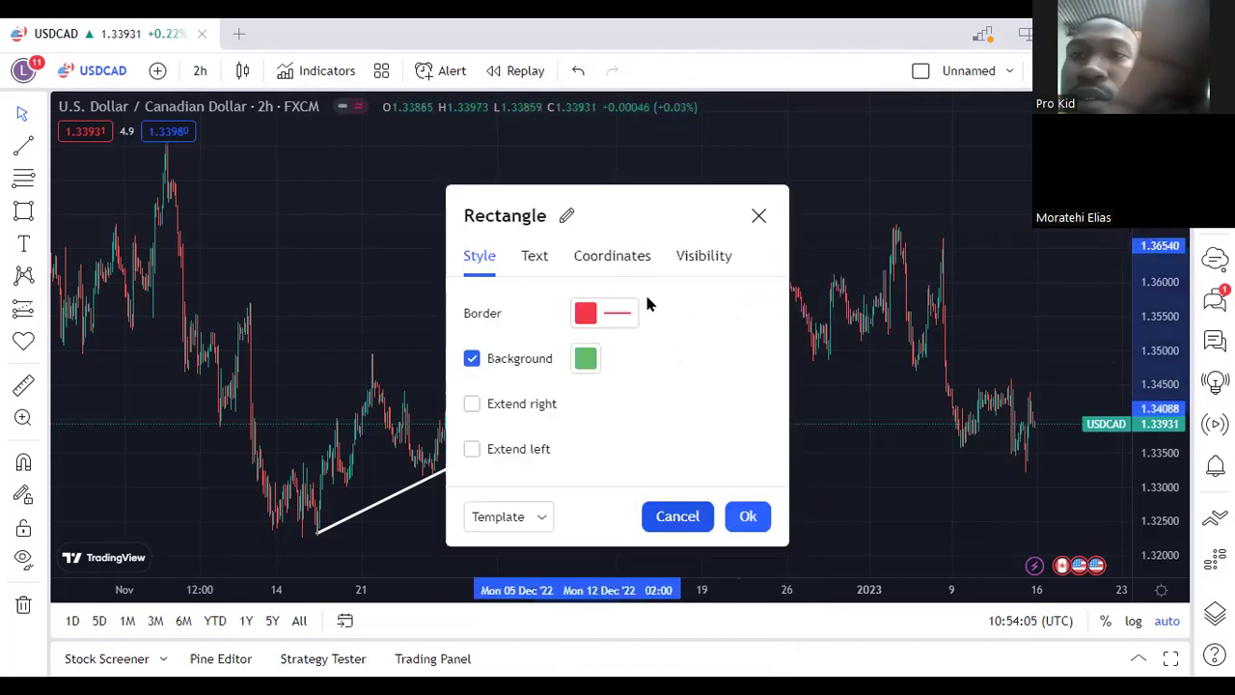
pyautogui.click(595, 323)
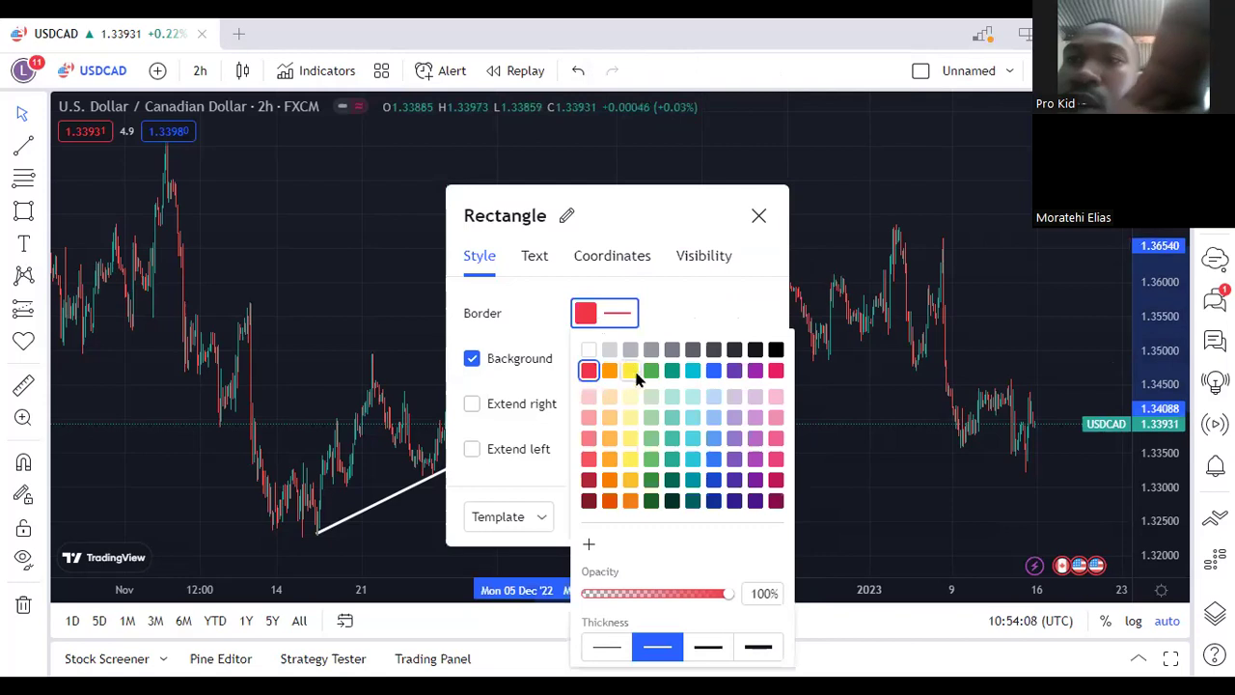
pyautogui.click(652, 439)
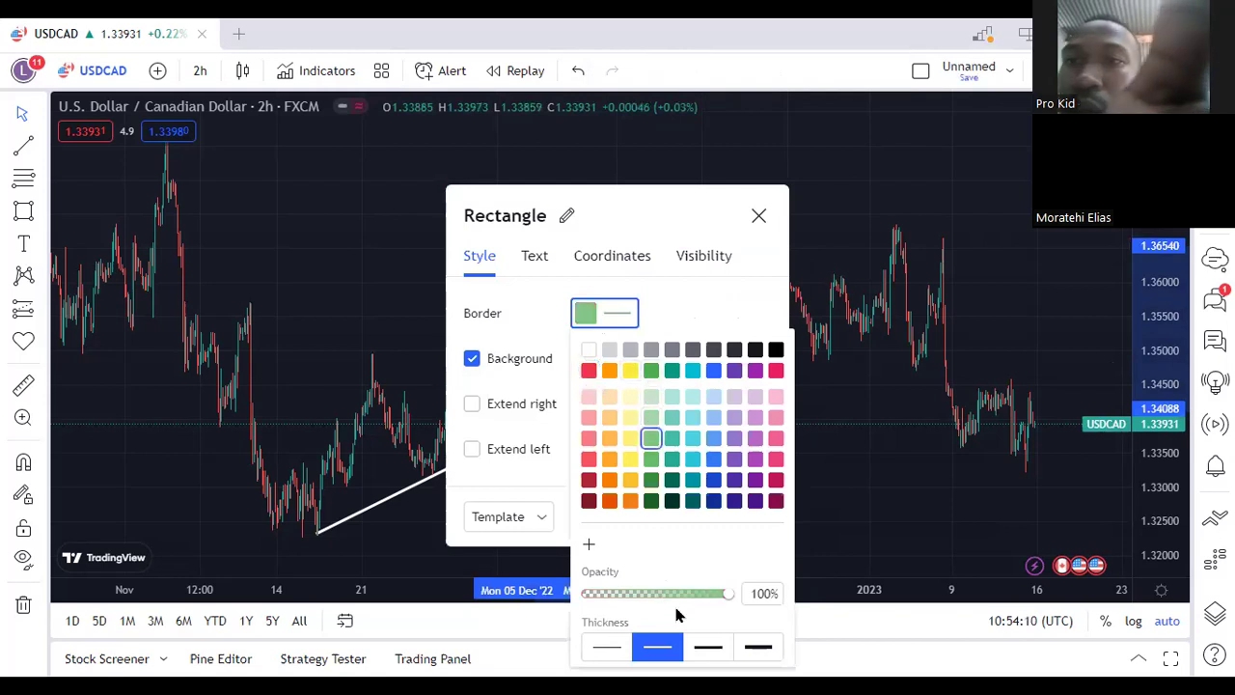
pyautogui.click(697, 214)
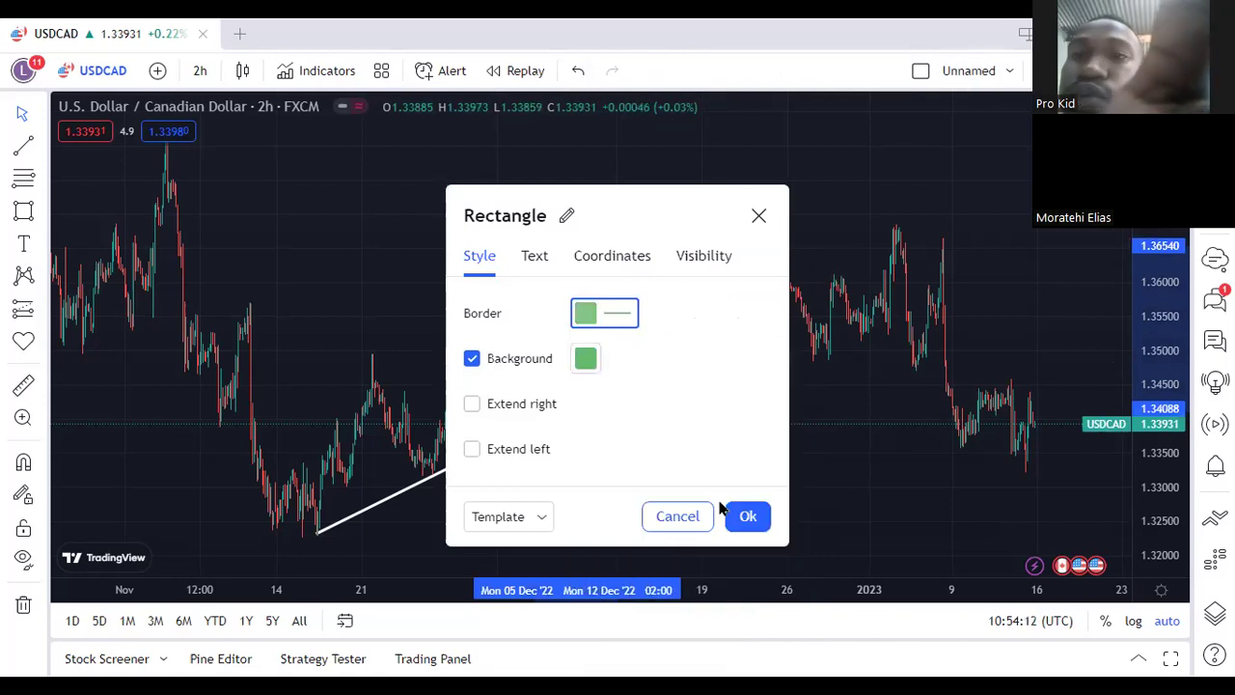
pyautogui.click(746, 516)
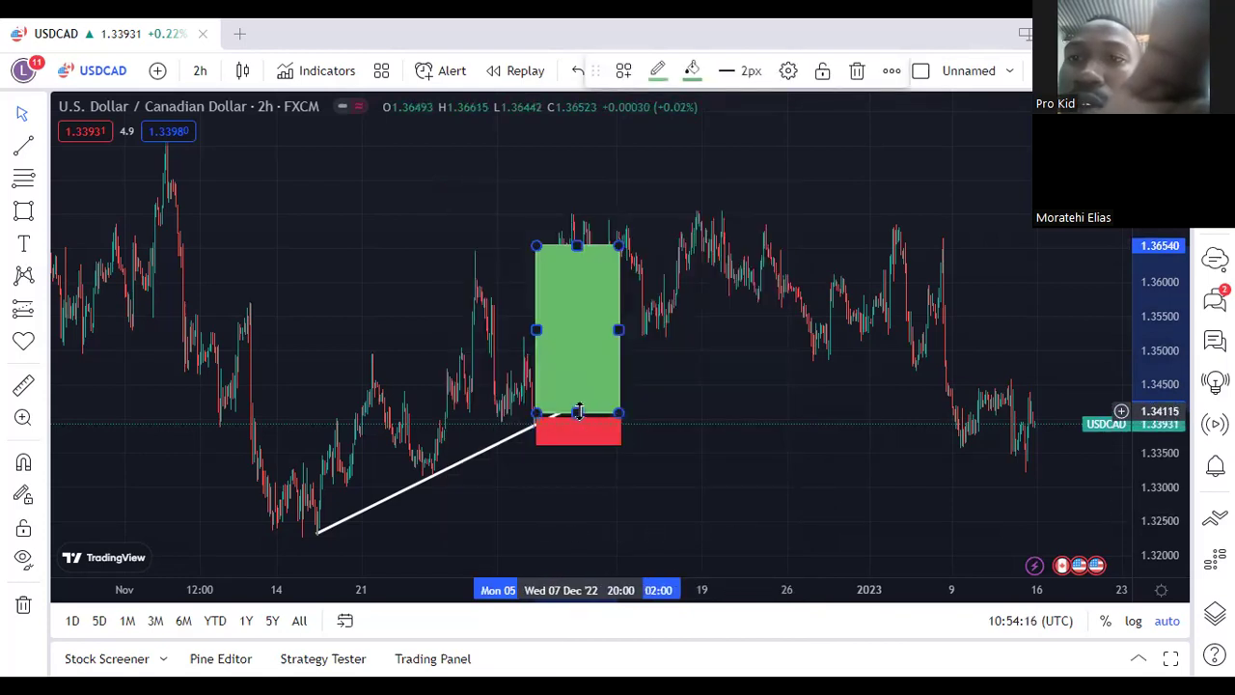
pyautogui.moveTo(579, 413); pyautogui.dragTo(579, 416)
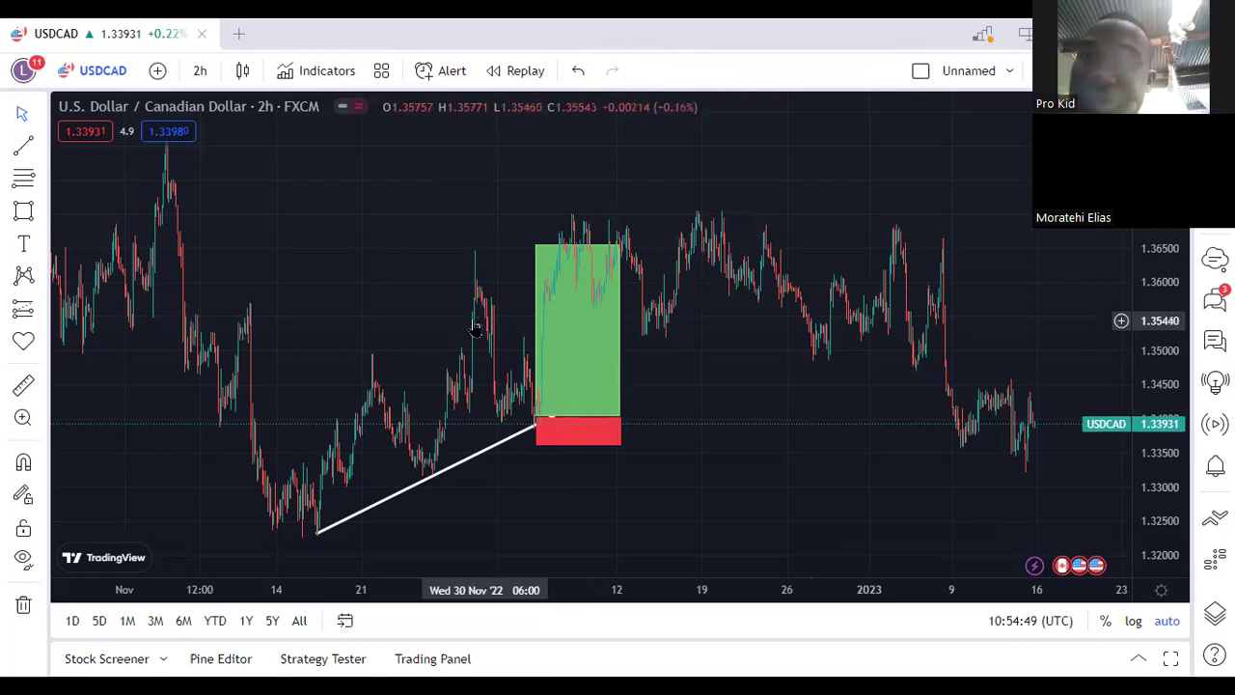
pyautogui.click(577, 429)
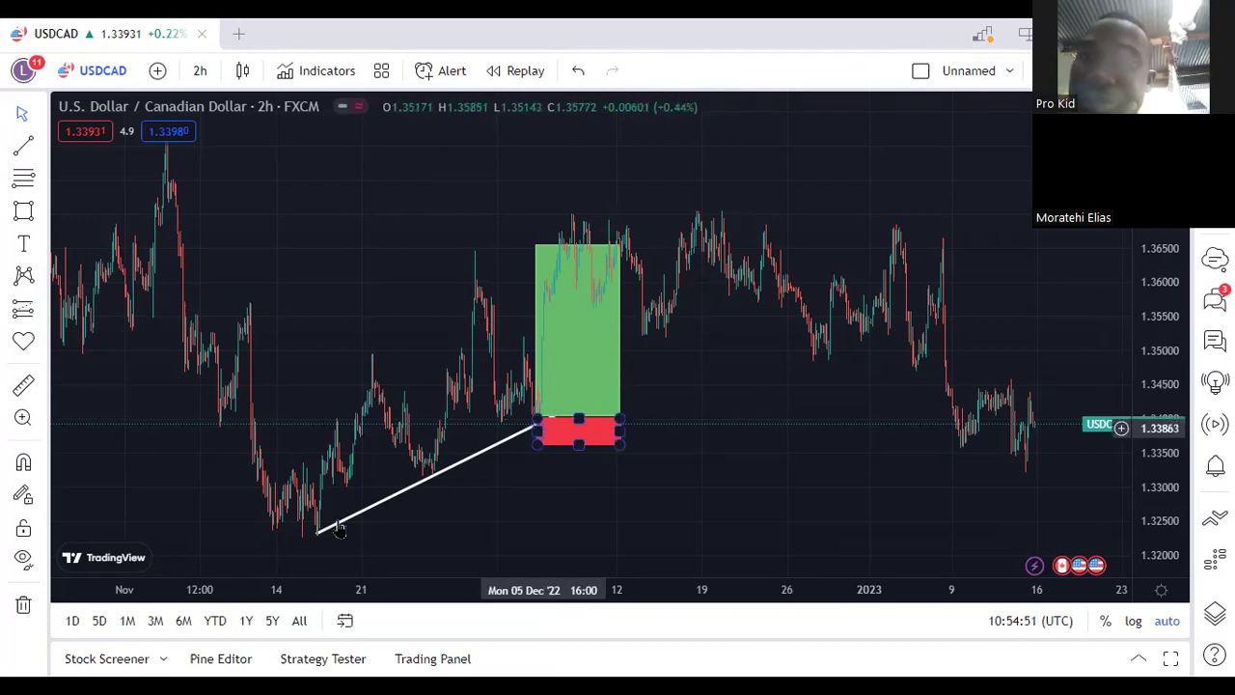
pyautogui.click(532, 424)
pyautogui.click(537, 425)
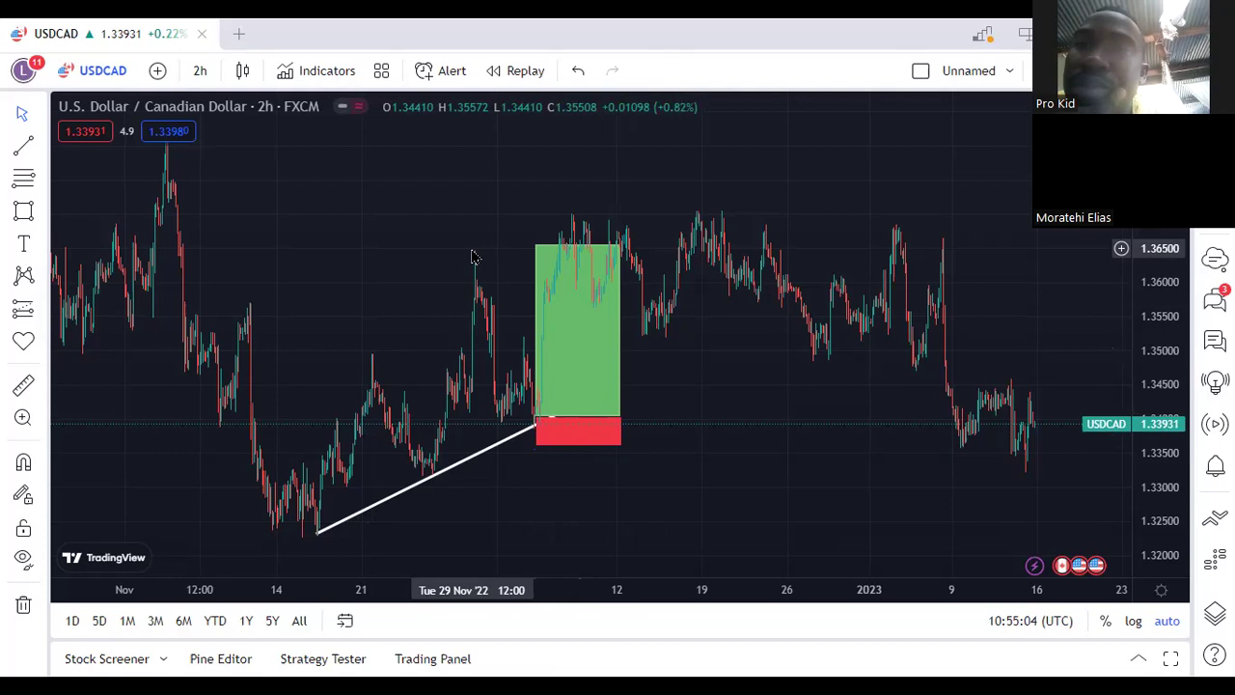
# Zoom out and pan the USDCAD chart back to the late-2021 price history
pyautogui.scroll(-2, 471, 256)
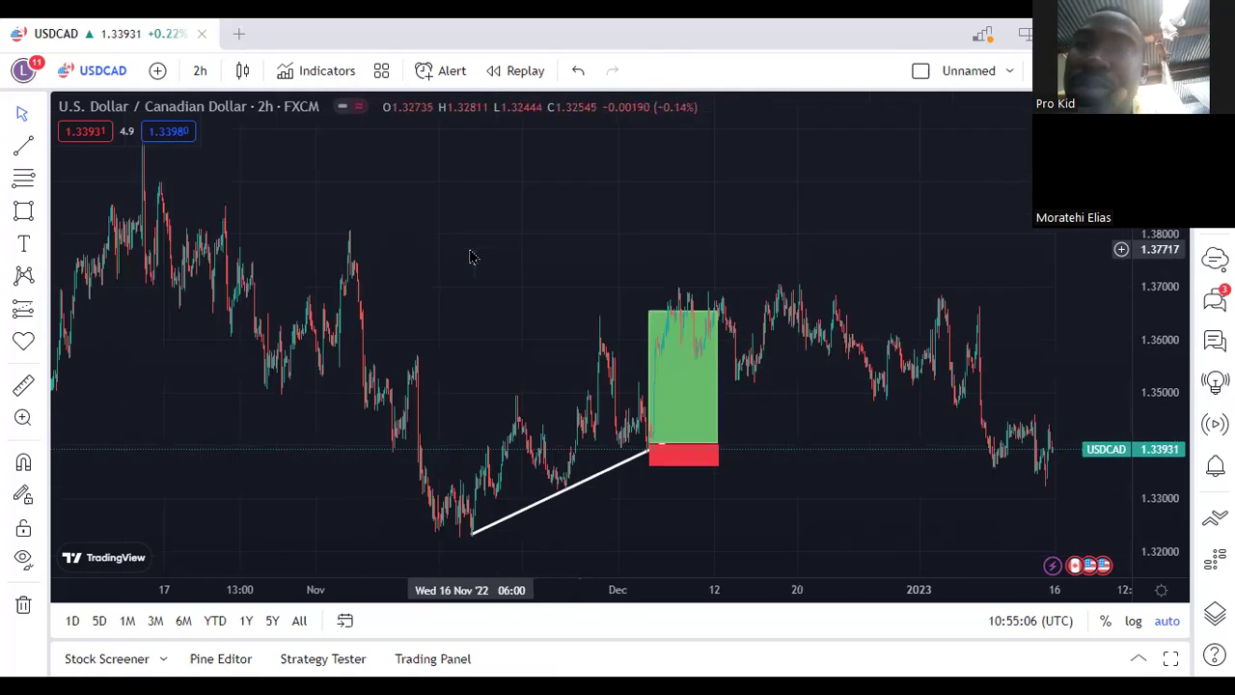
pyautogui.scroll(-2, 471, 256)
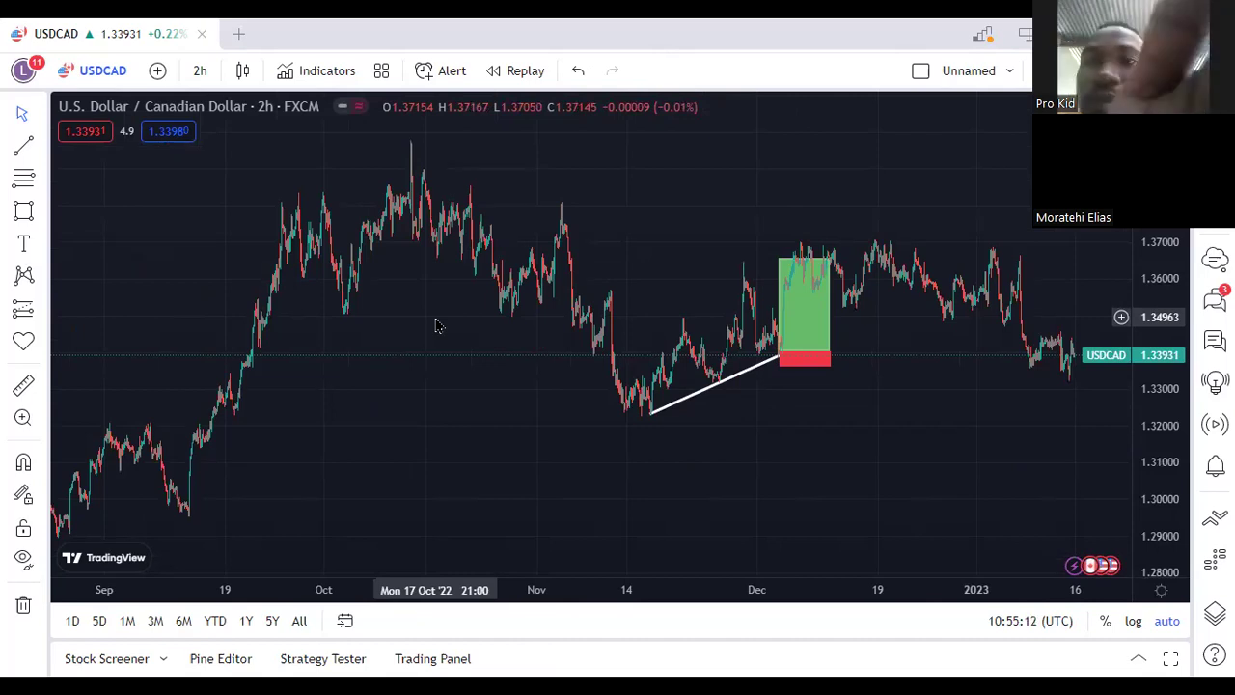
pyautogui.scroll(-3, 435, 326)
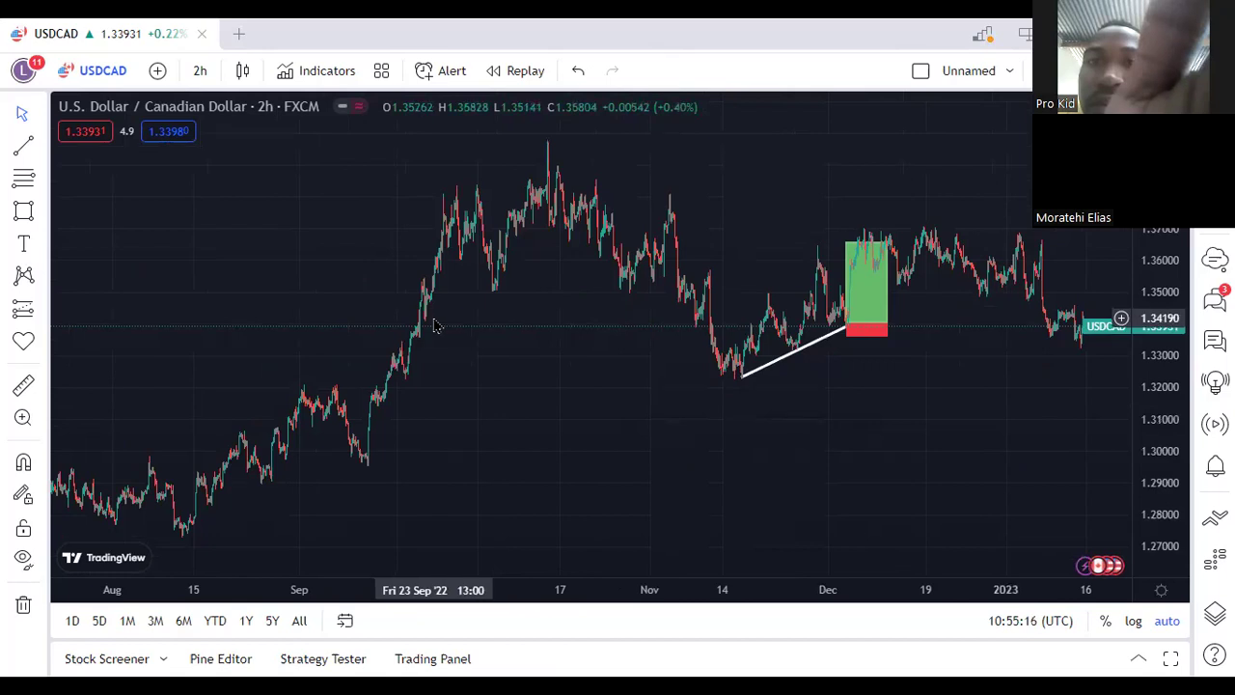
pyautogui.scroll(-2, 435, 326)
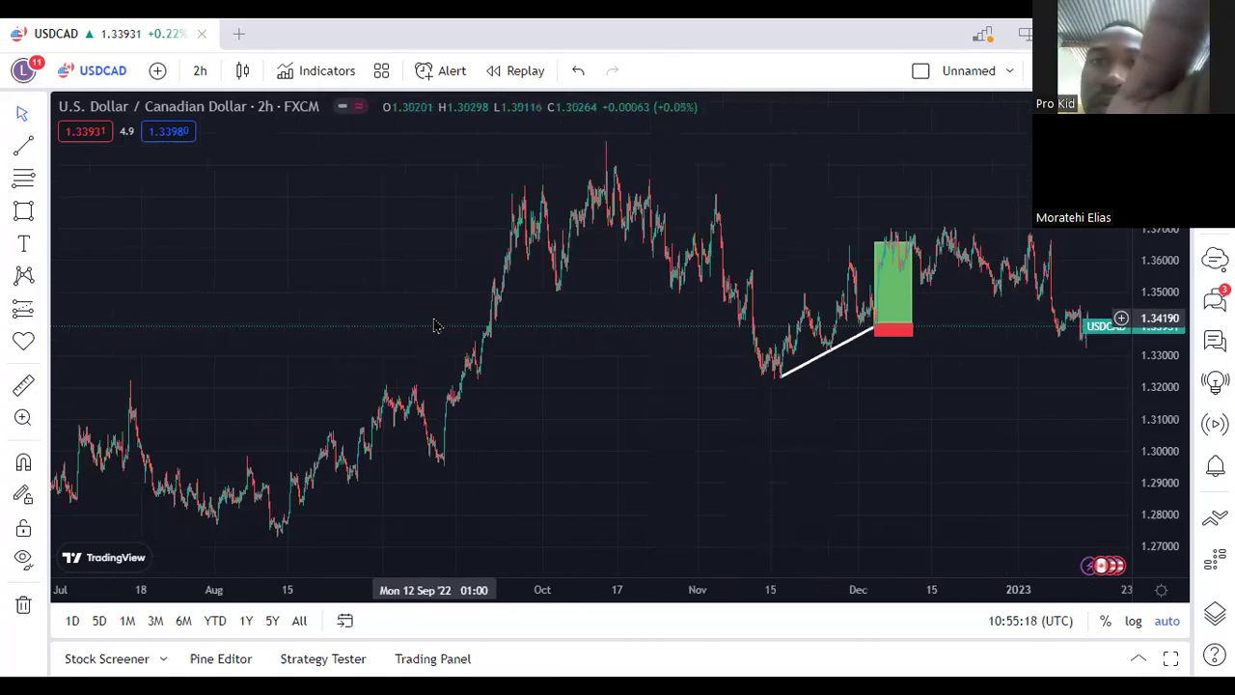
pyautogui.scroll(-2, 435, 327)
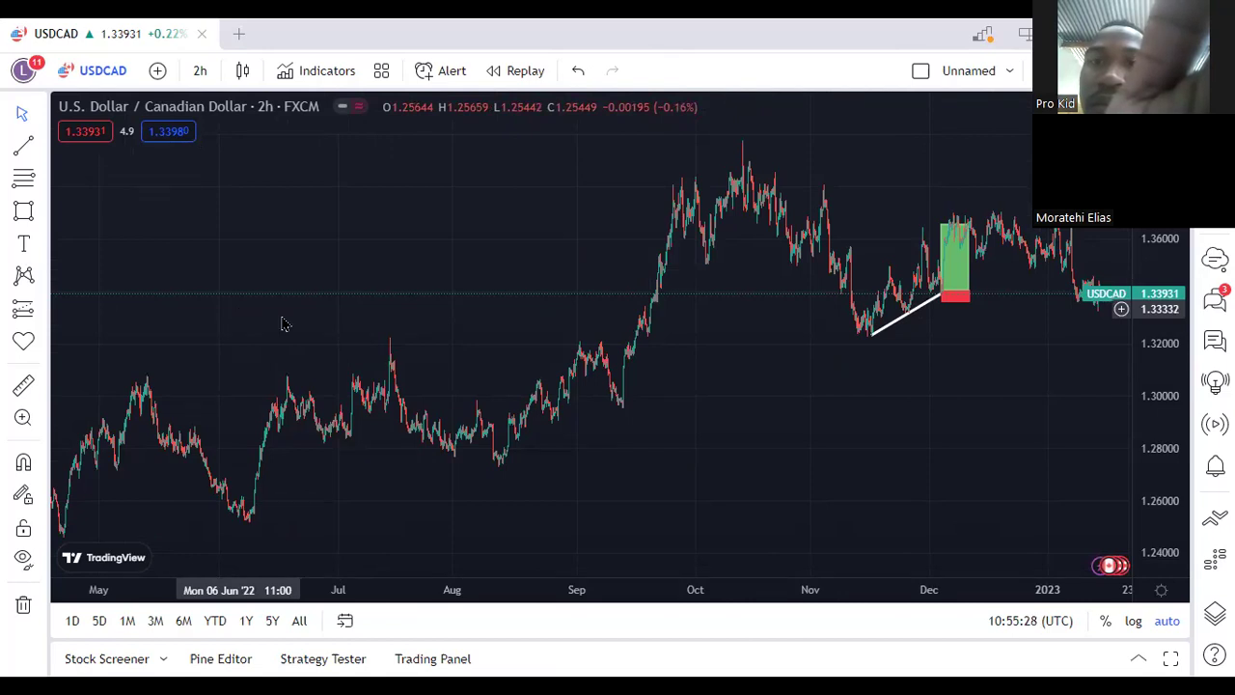
pyautogui.moveTo(282, 324); pyautogui.dragTo(488, 353)
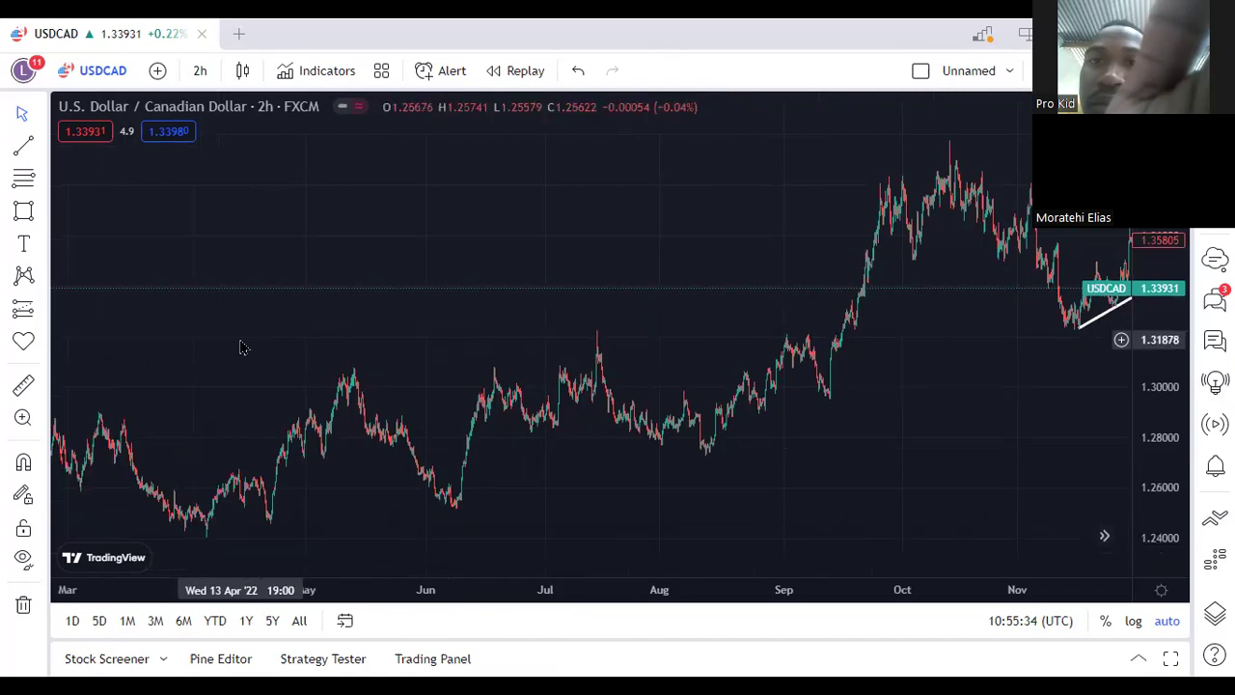
pyautogui.moveTo(290, 347); pyautogui.dragTo(470, 396)
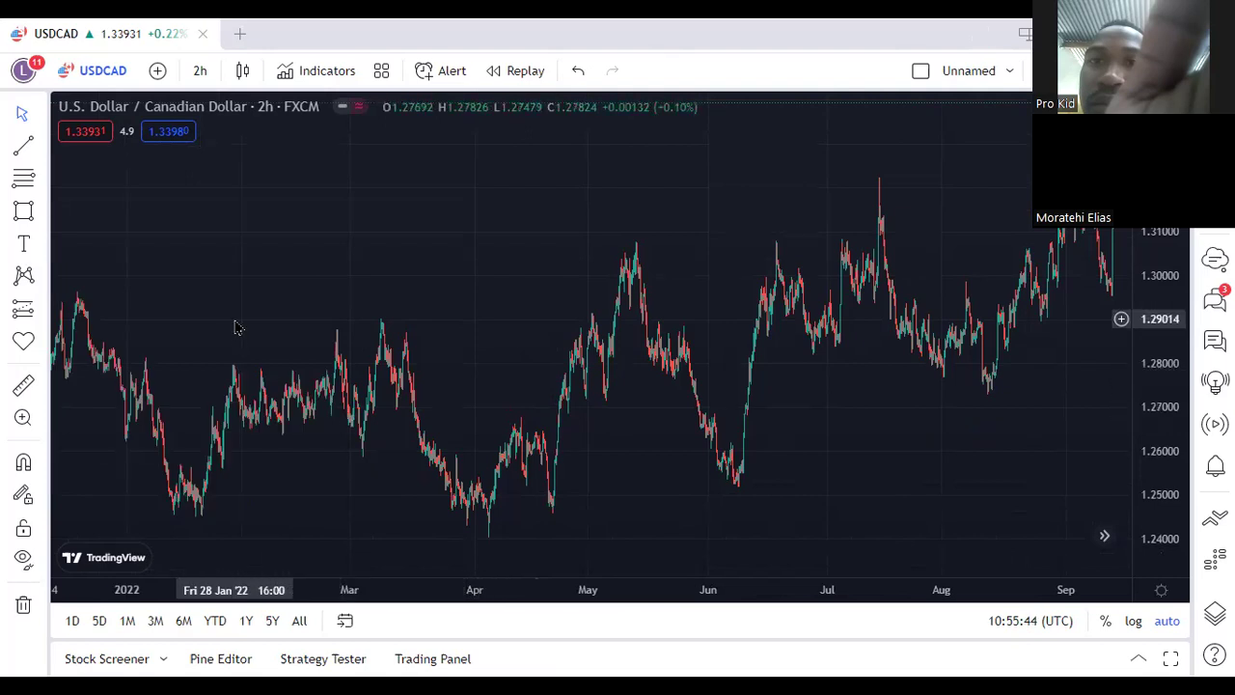
pyautogui.moveTo(223, 311); pyautogui.dragTo(391, 353)
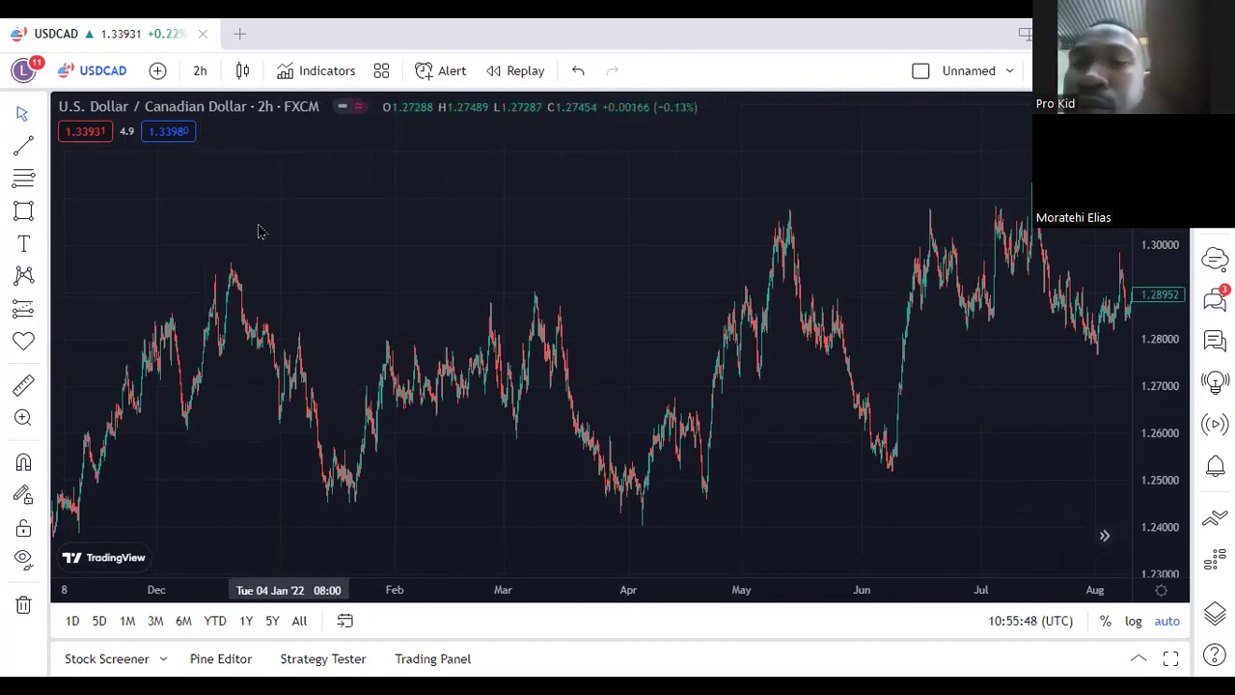
pyautogui.hscroll(-5, 405, 334)
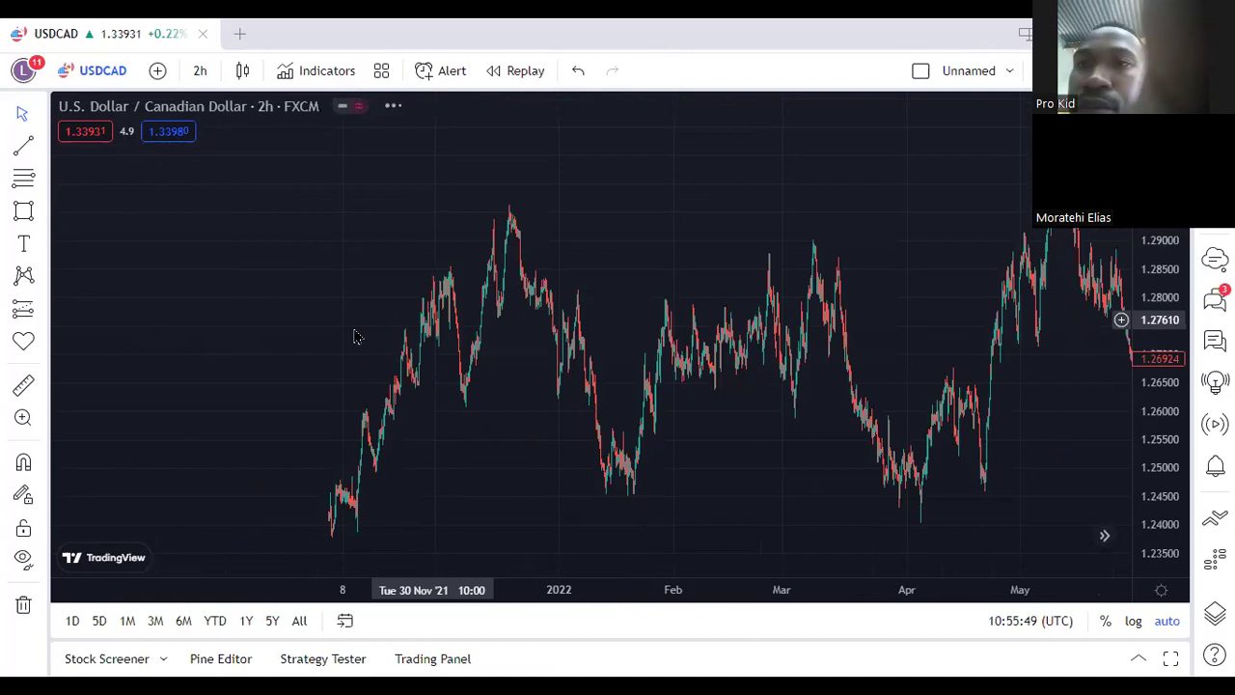
# Draw a short white trend line along the mid-September 2021 rise near 1.26
pyautogui.hscroll(-3, 405, 325)
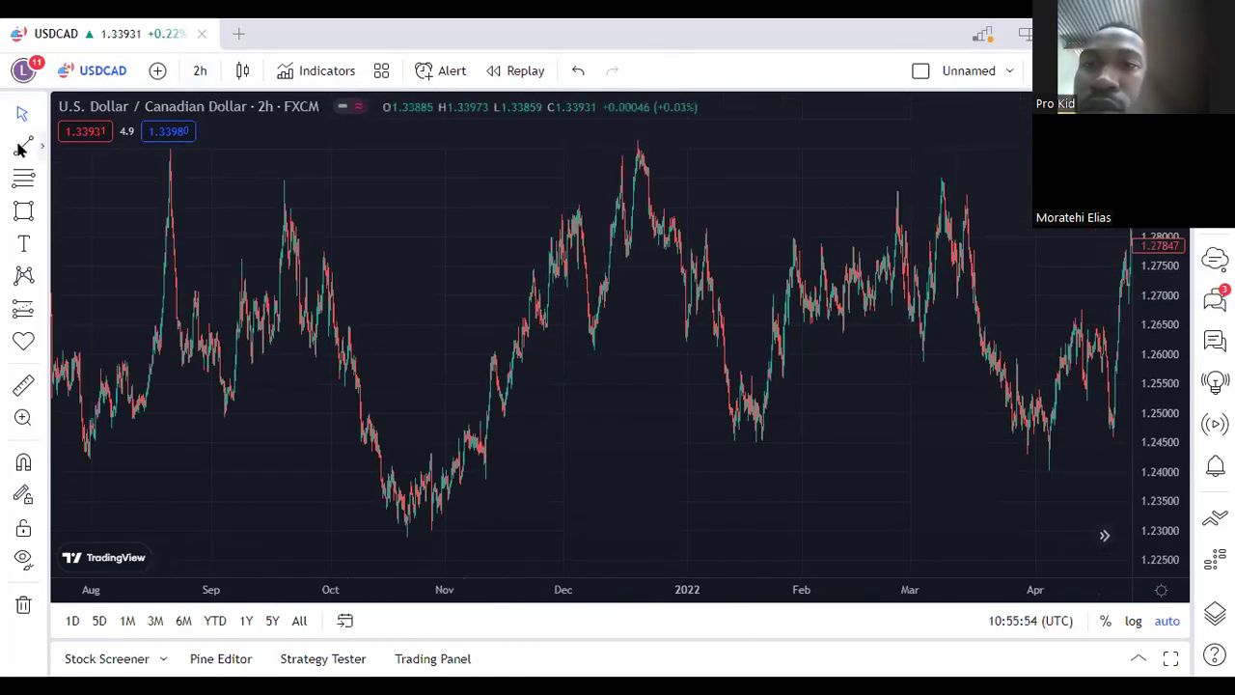
pyautogui.click(253, 362)
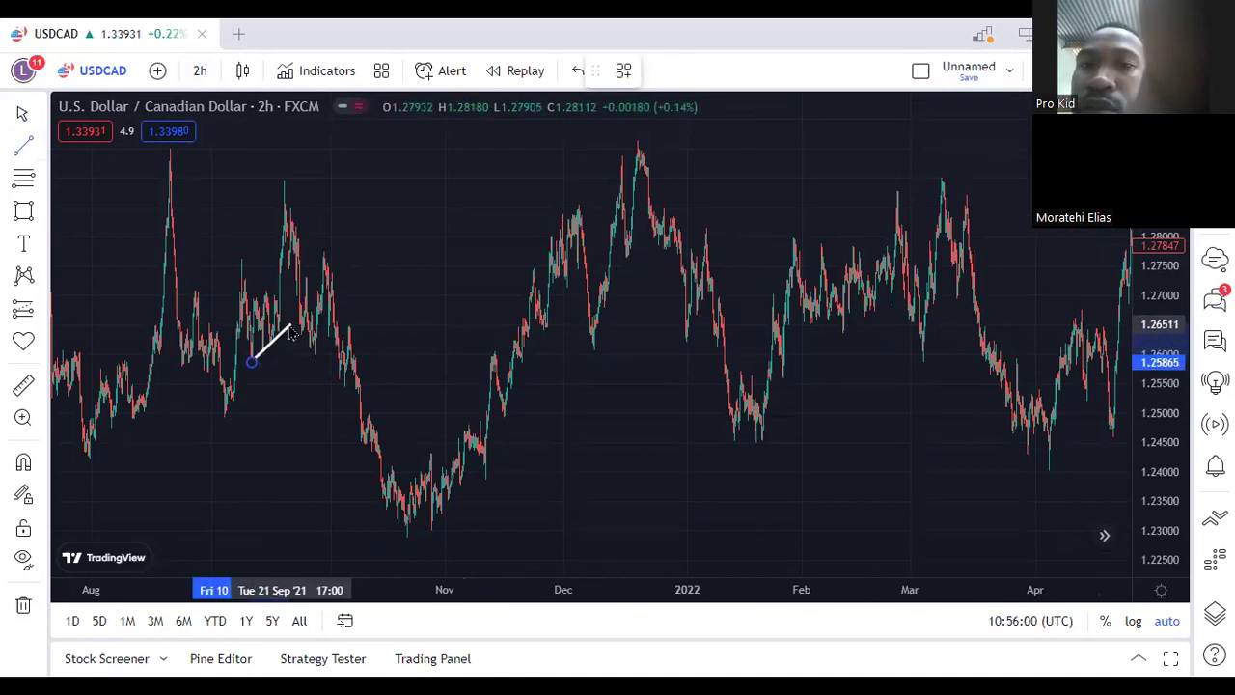
pyautogui.click(285, 331)
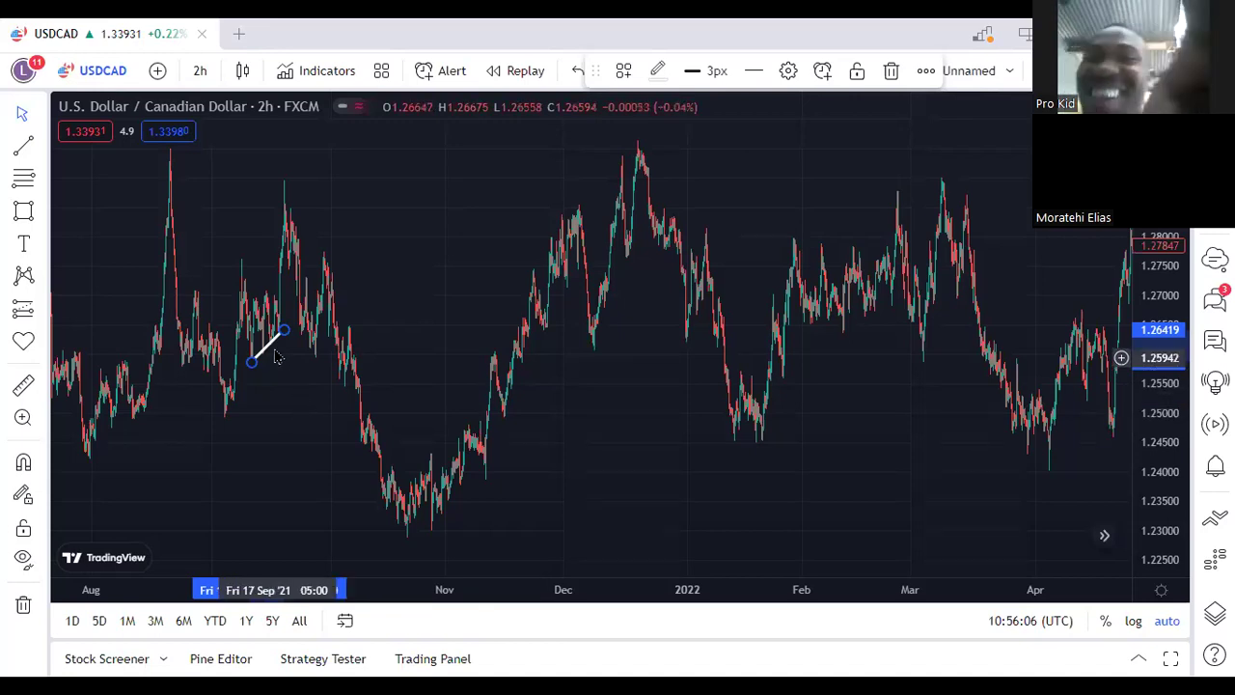
pyautogui.click(295, 383)
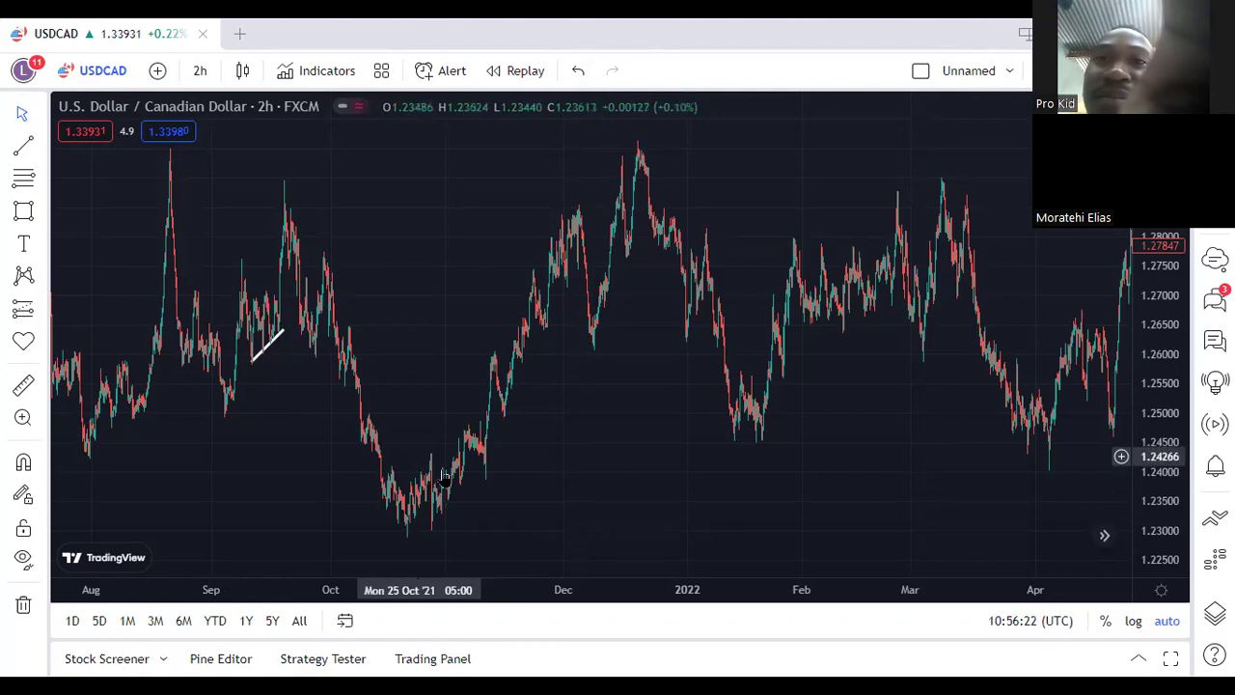
# Zoom into February 2022 and draw a trend line under the 18–28 February lows near 1.266–1.269
pyautogui.click(574, 537)
pyautogui.click(574, 537)
pyautogui.click(574, 536)
pyautogui.click(574, 536)
pyautogui.click(574, 536)
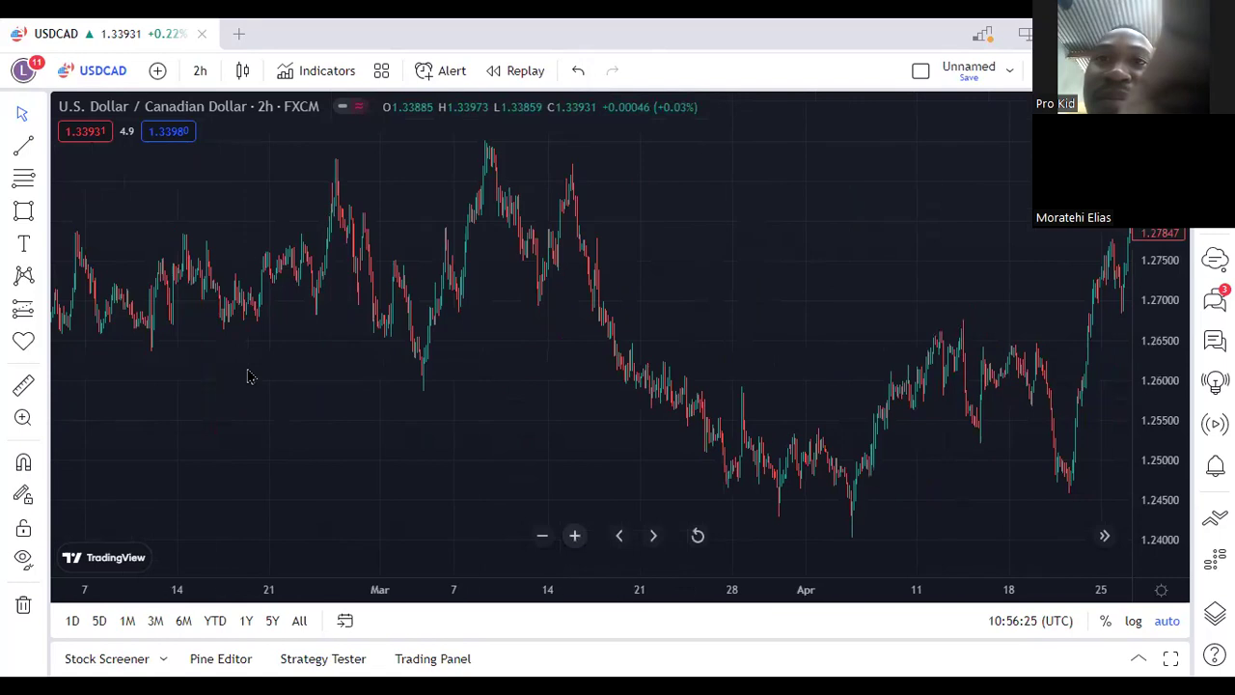
pyautogui.moveTo(276, 372); pyautogui.dragTo(414, 383)
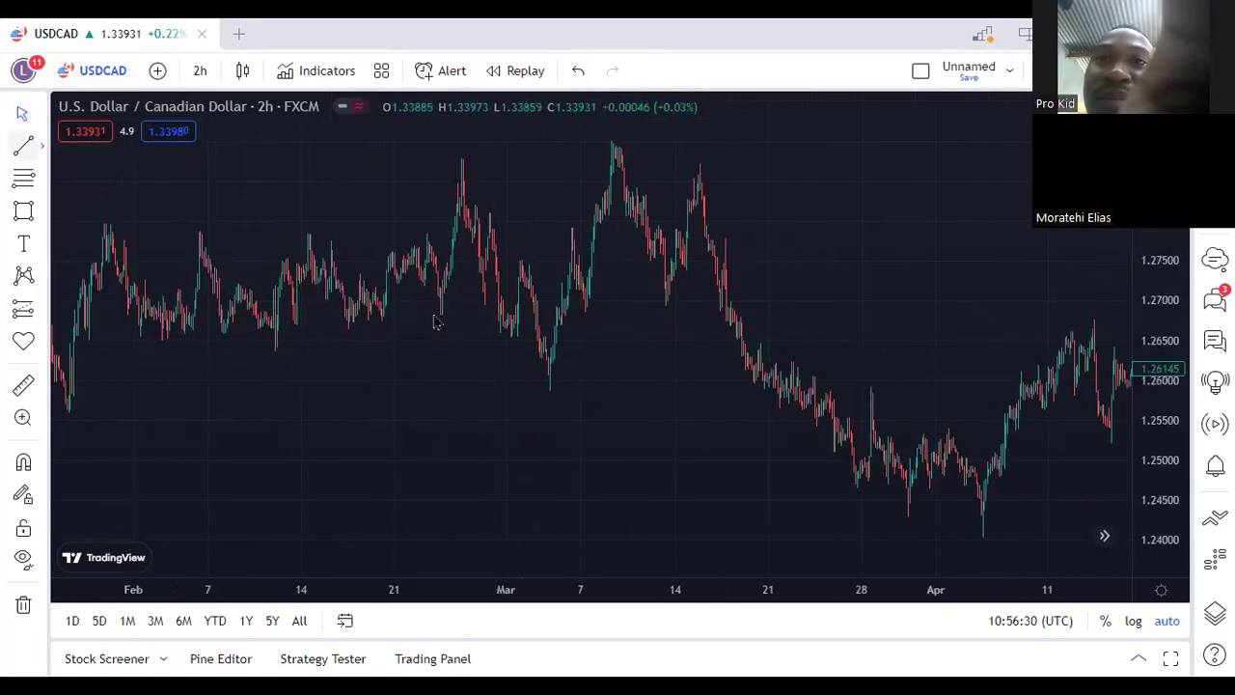
pyautogui.click(348, 327)
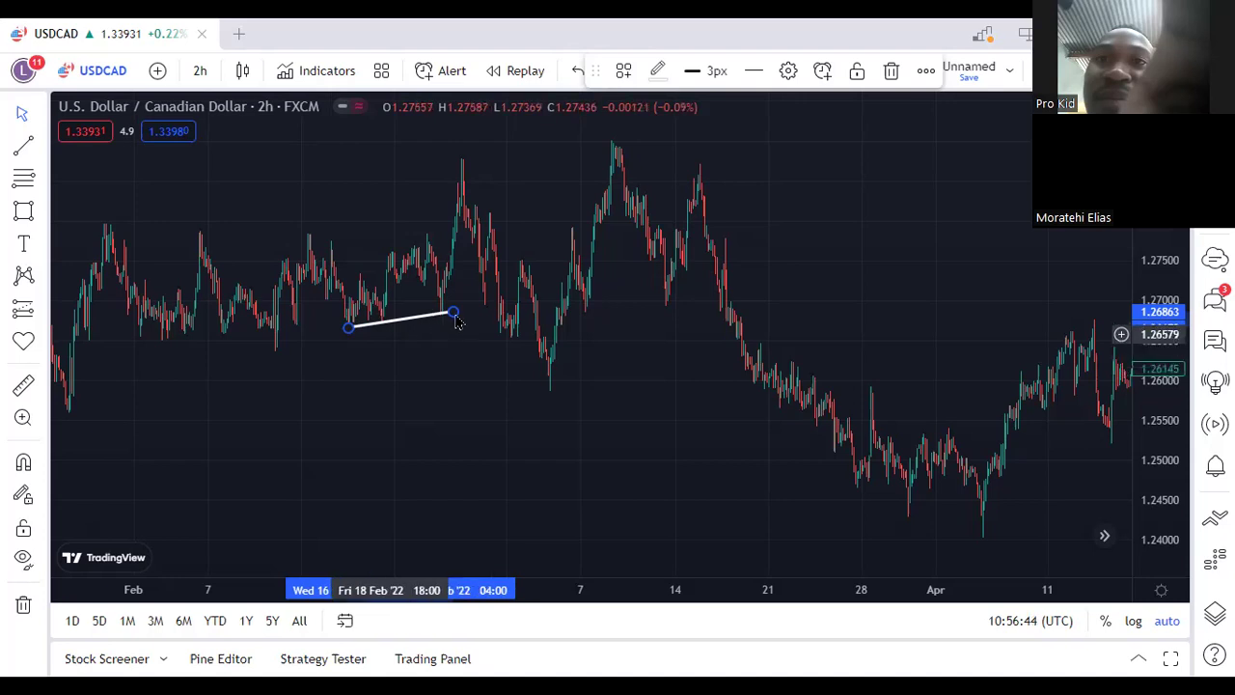
pyautogui.click(413, 330)
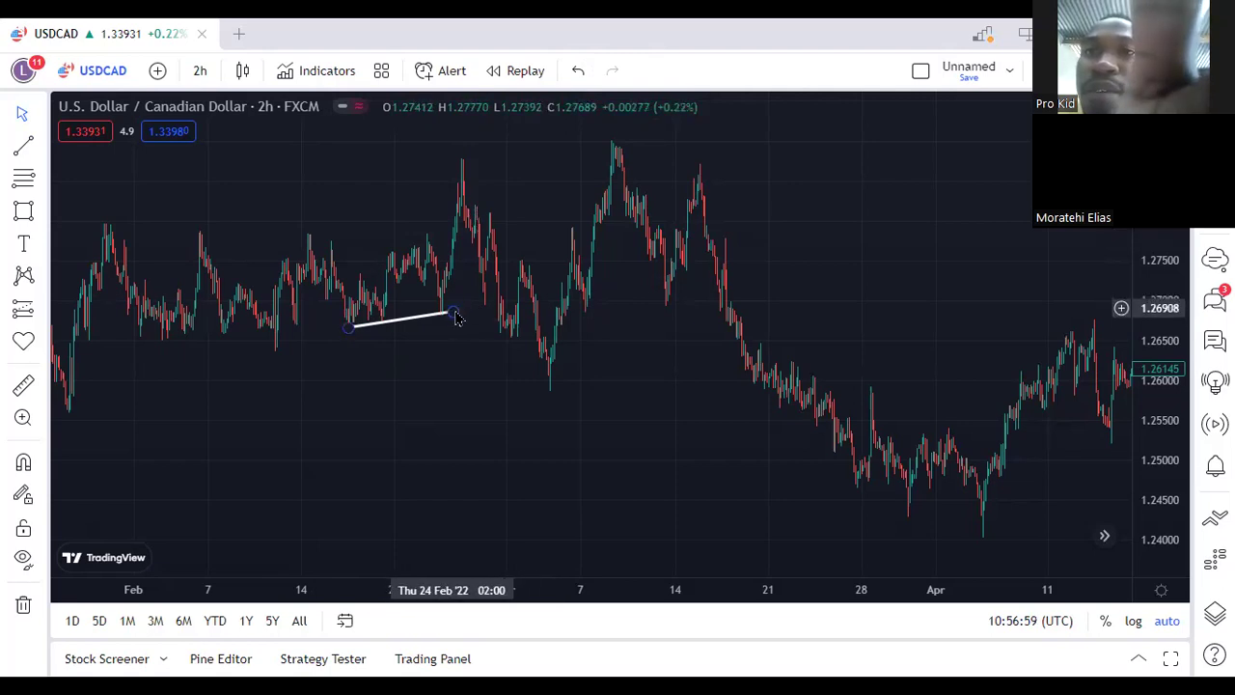
pyautogui.moveTo(453, 315); pyautogui.dragTo(490, 307)
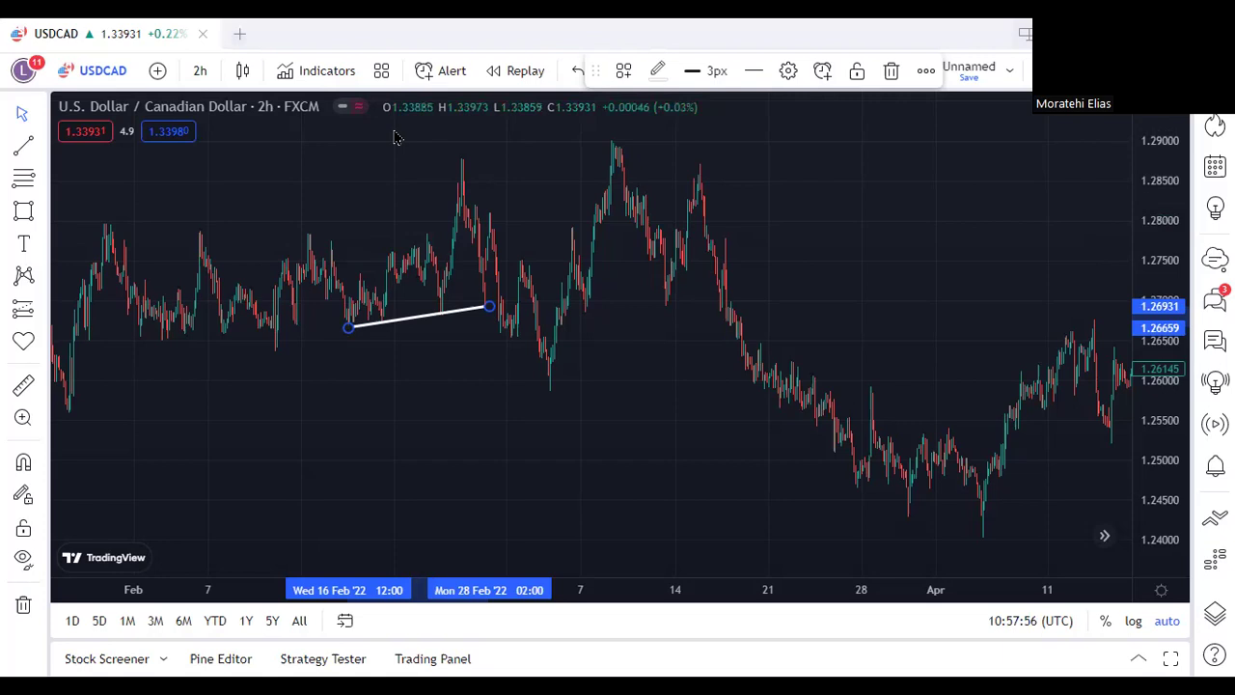
pyautogui.click(647, 170)
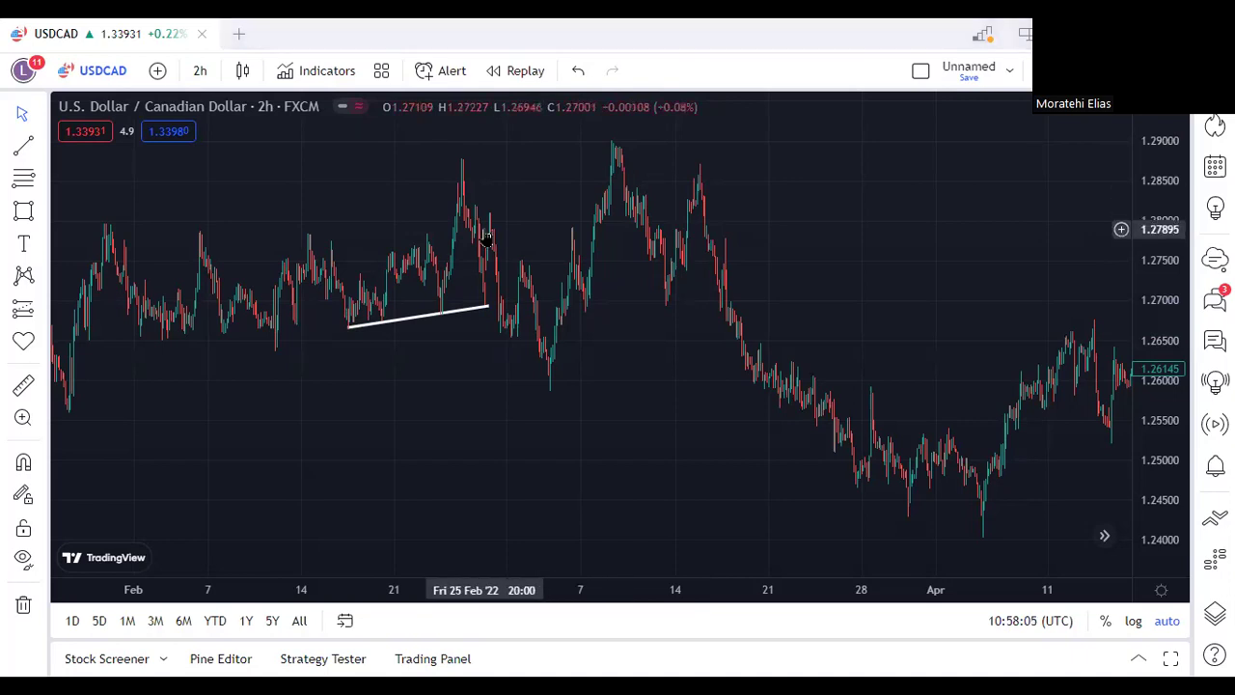
# Zoom the USDCAD 2h chart out to survey the earlier price history
pyautogui.scroll(-2, 488, 236)
pyautogui.scroll(1, 487, 236)
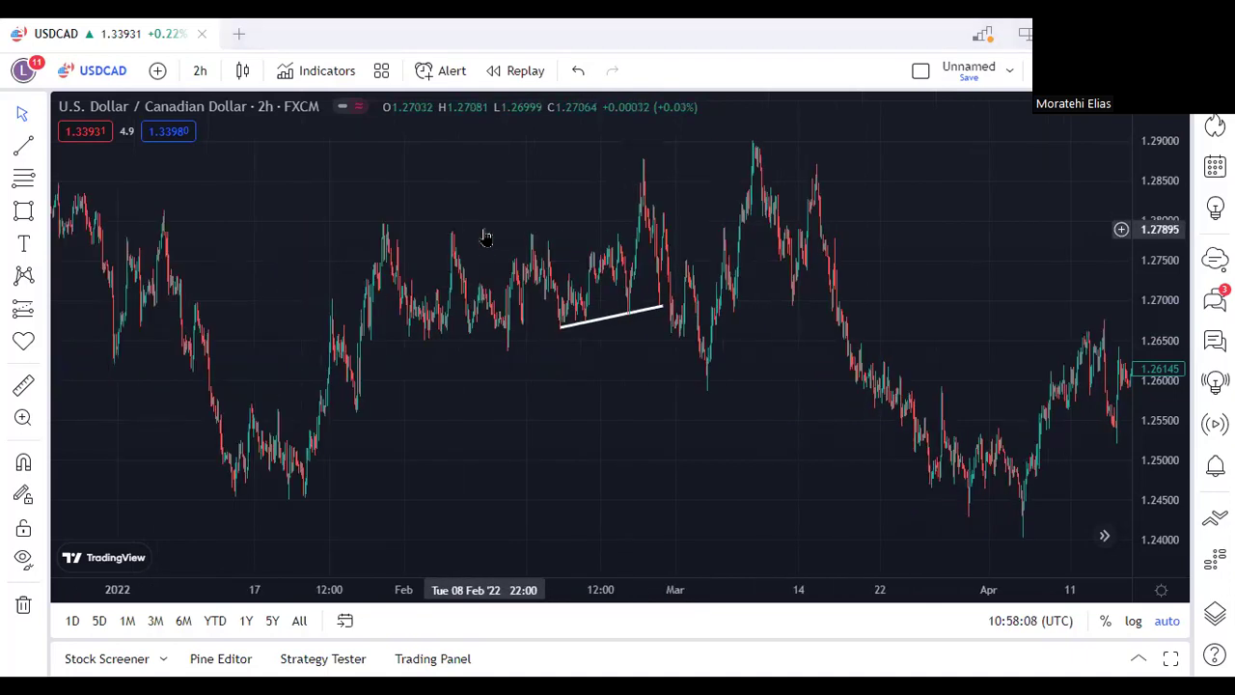
pyautogui.scroll(-1, 487, 237)
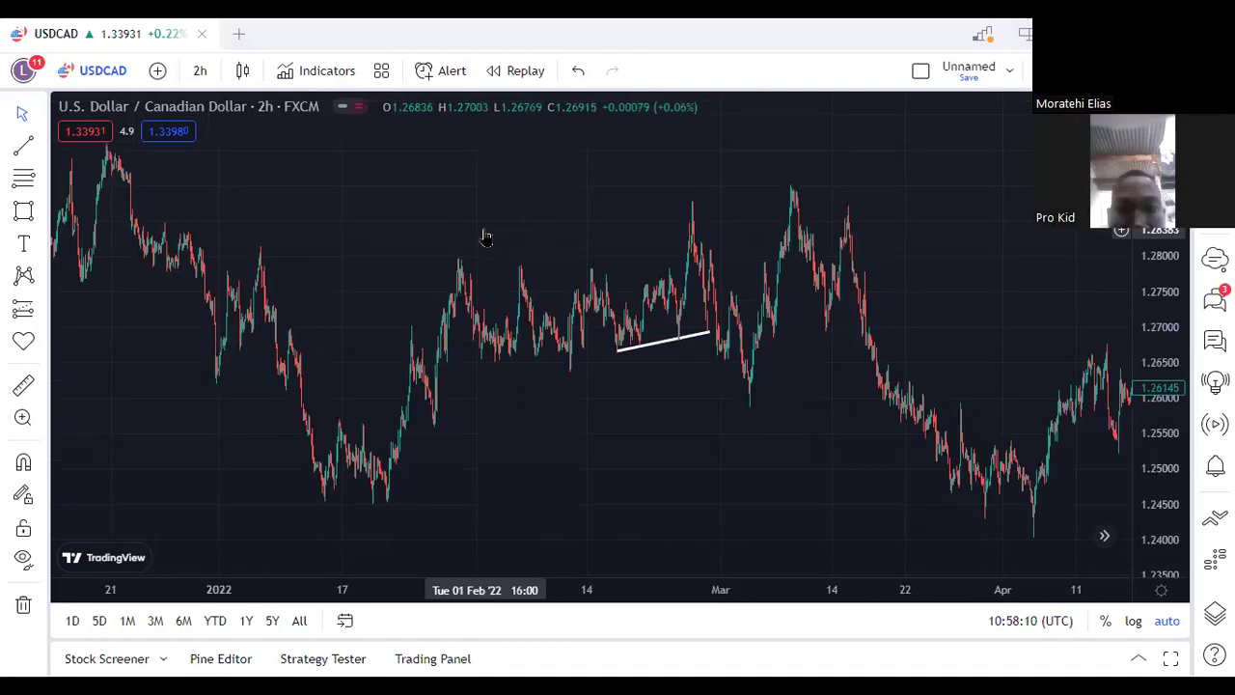
pyautogui.scroll(-2, 486, 237)
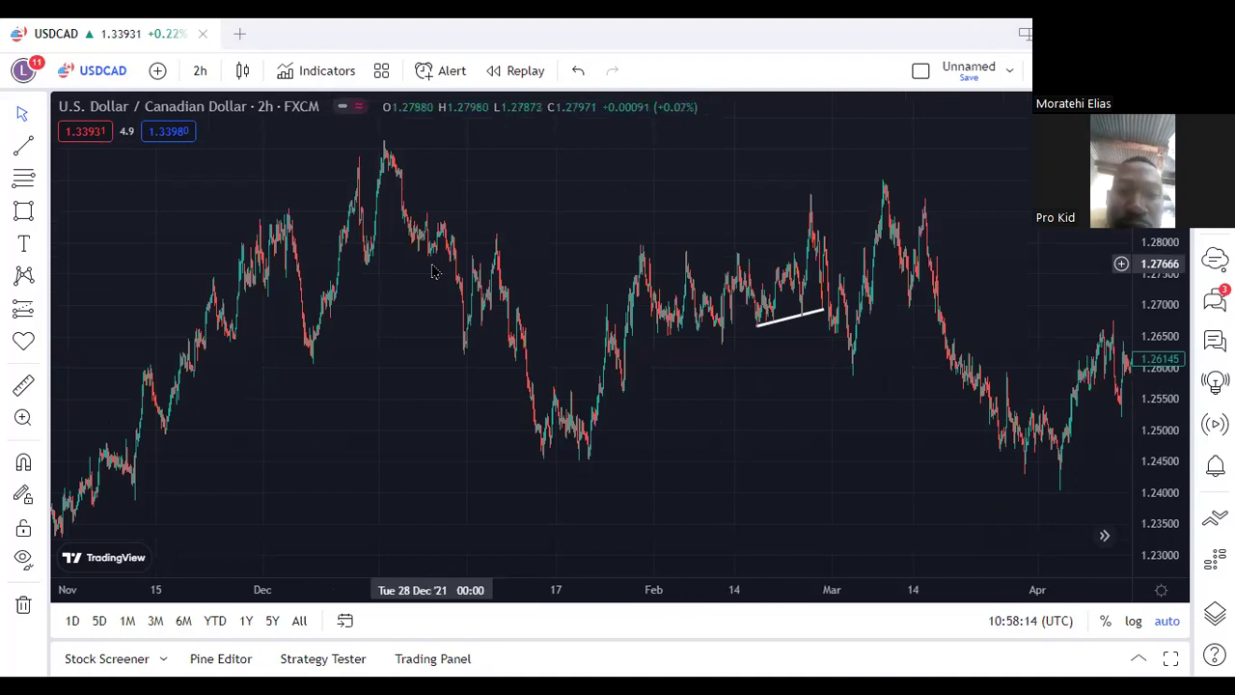
pyautogui.scroll(-1, 432, 271)
pyautogui.scroll(-1, 433, 271)
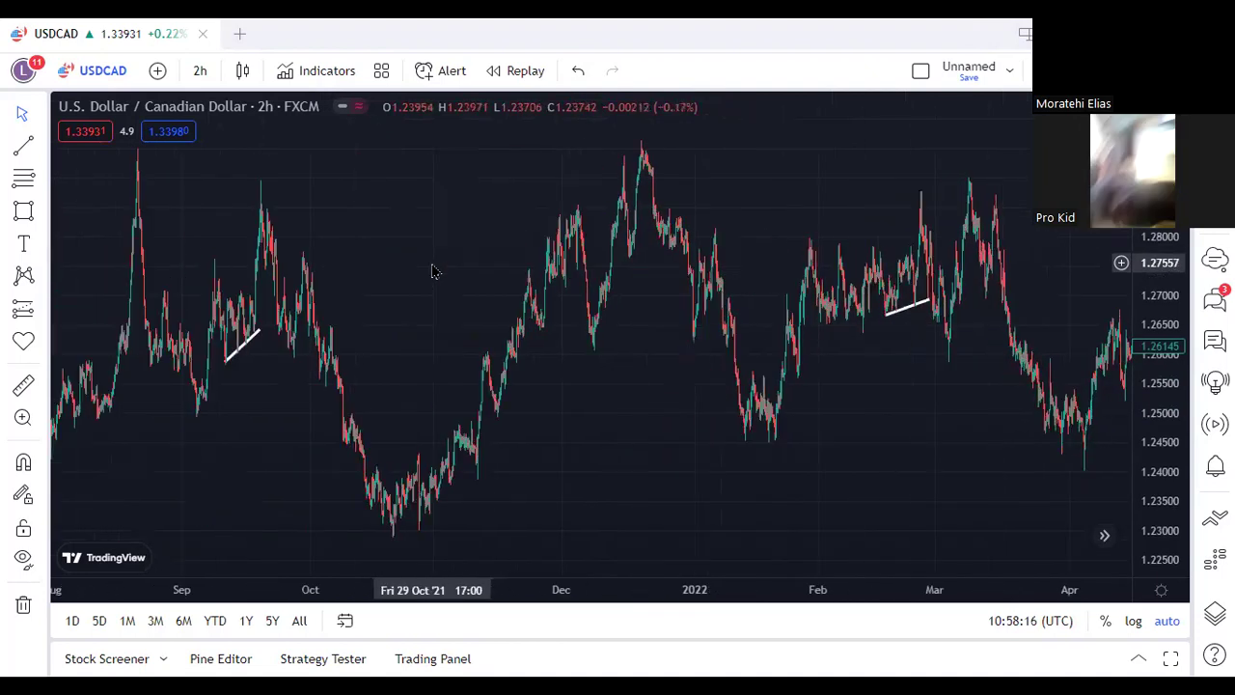
pyautogui.scroll(-1, 432, 271)
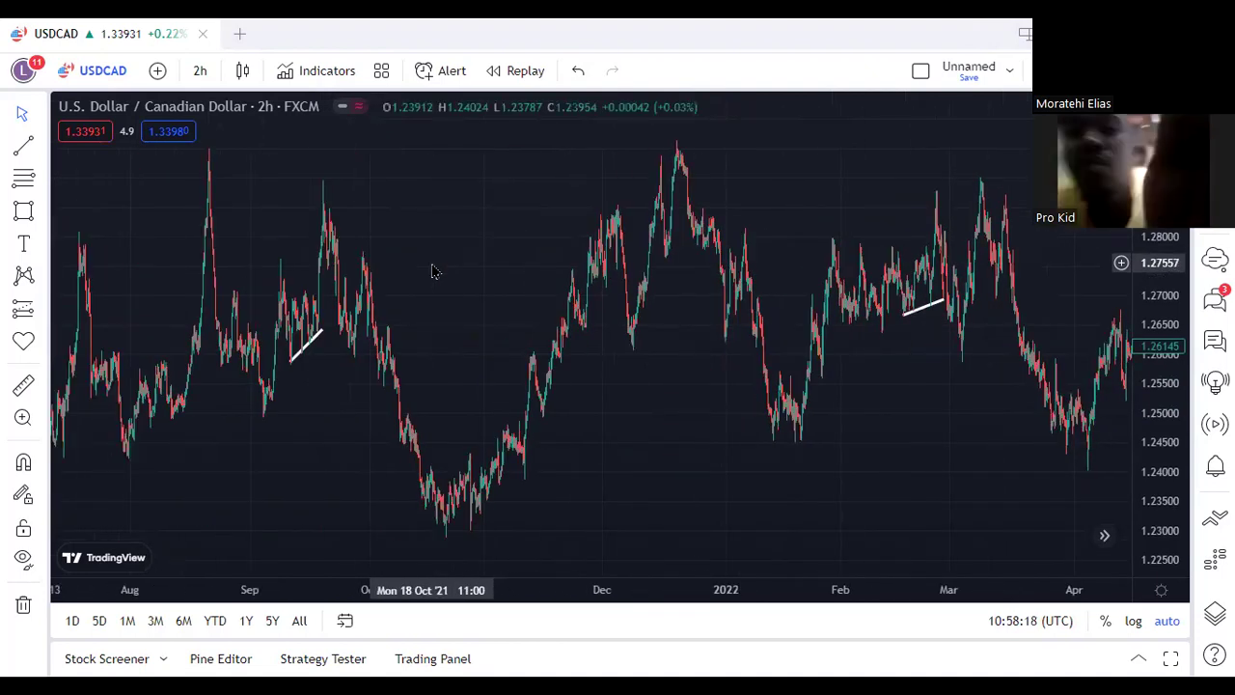
# Zoom back in and scroll left to the September 2021 rising white trendline
pyautogui.moveTo(675, 541)
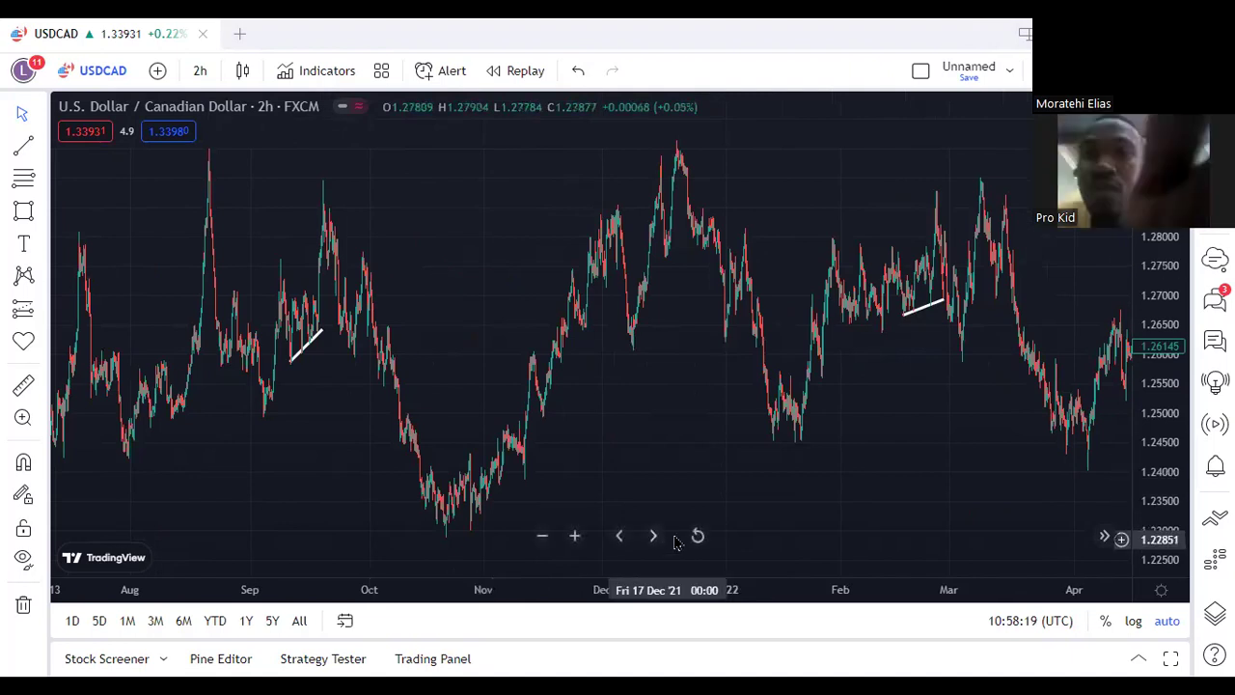
pyautogui.click(574, 539)
pyautogui.scroll(3, 479, 496)
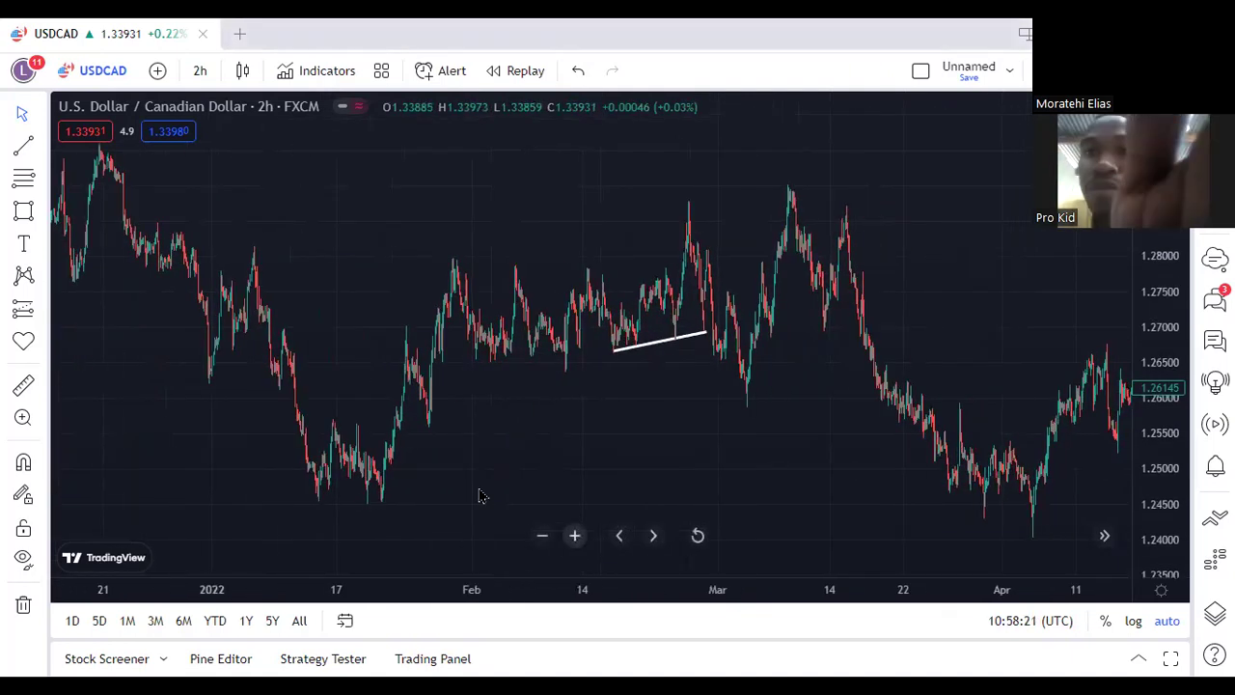
pyautogui.hscroll(-3, 431, 418)
pyautogui.hscroll(-5, 431, 417)
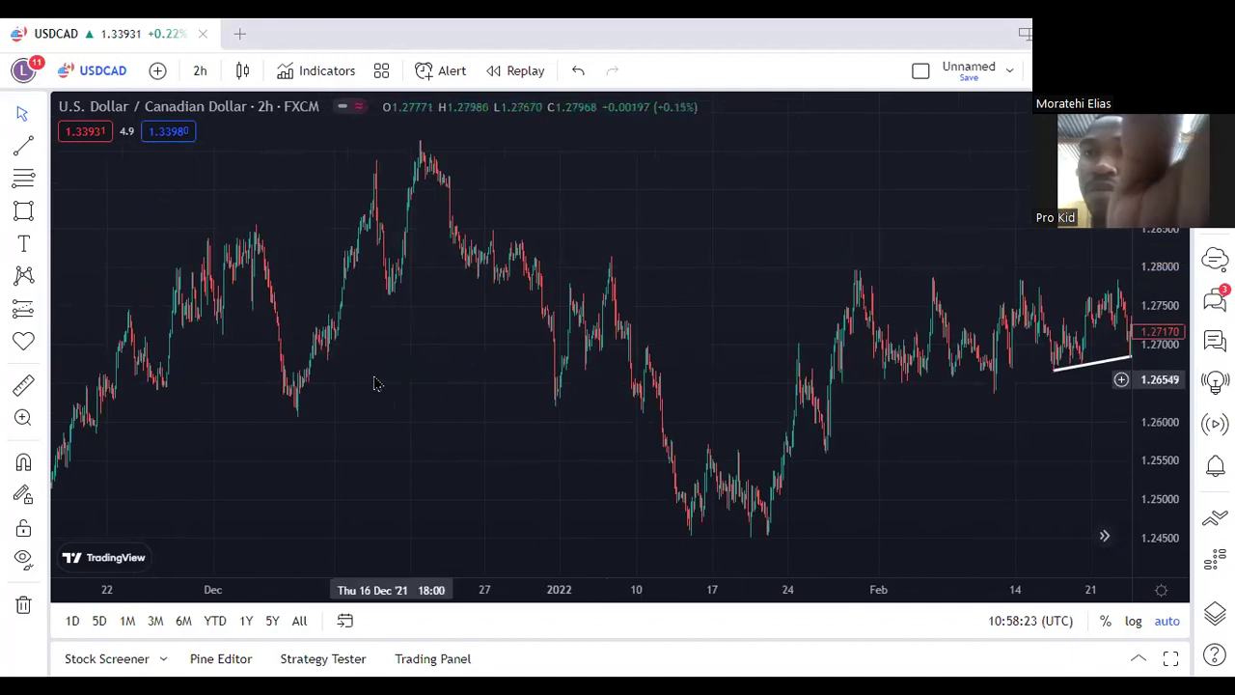
pyautogui.hscroll(-6, 414, 385)
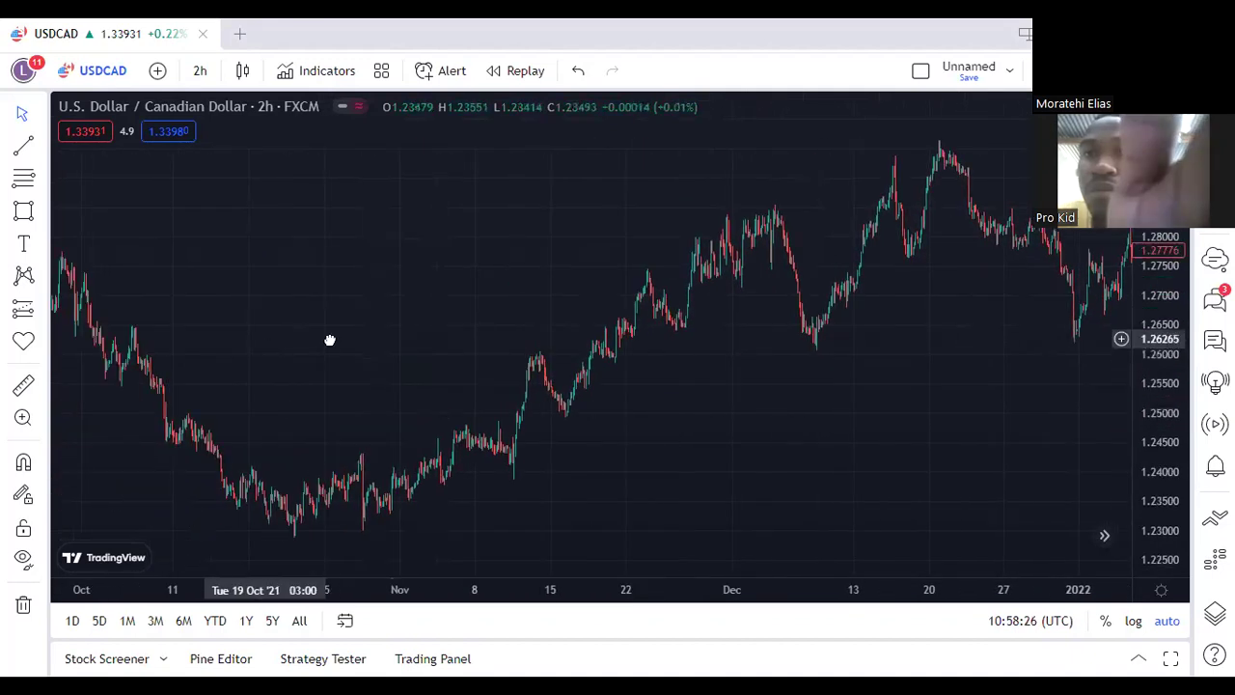
pyautogui.hscroll(-1, 407, 360)
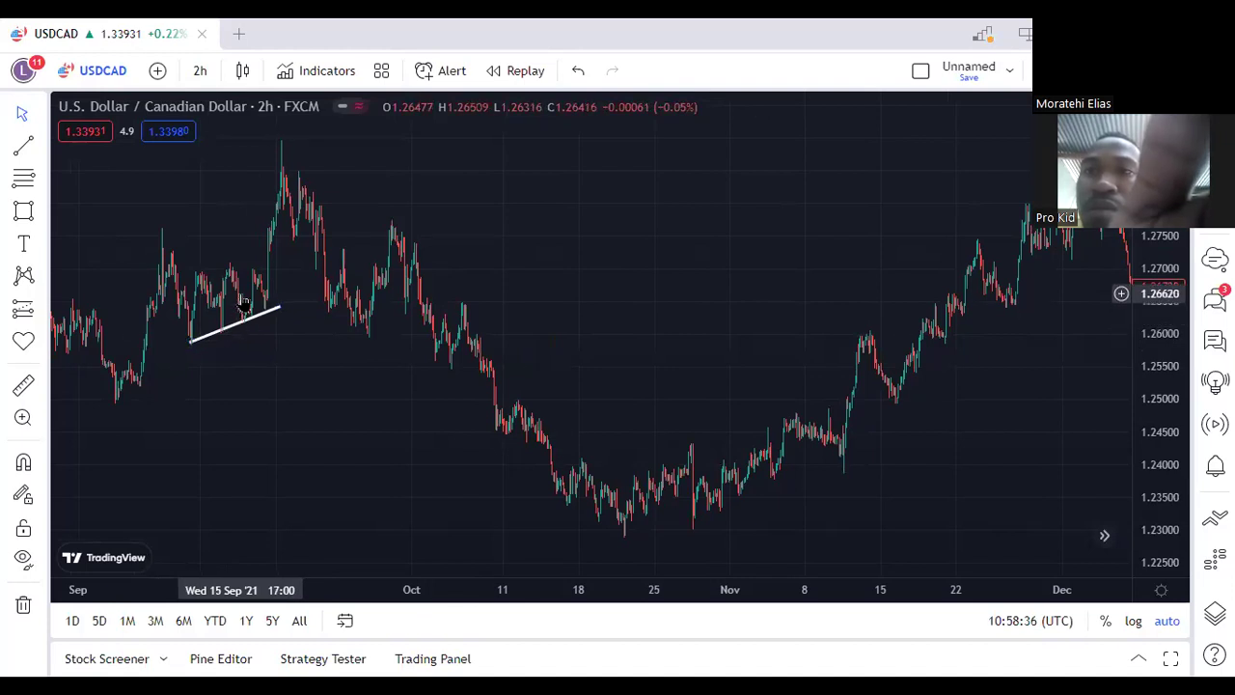
# Draw a falling white trendline capping the 9–16 September 2021 highs to form a triangle
pyautogui.click(171, 248)
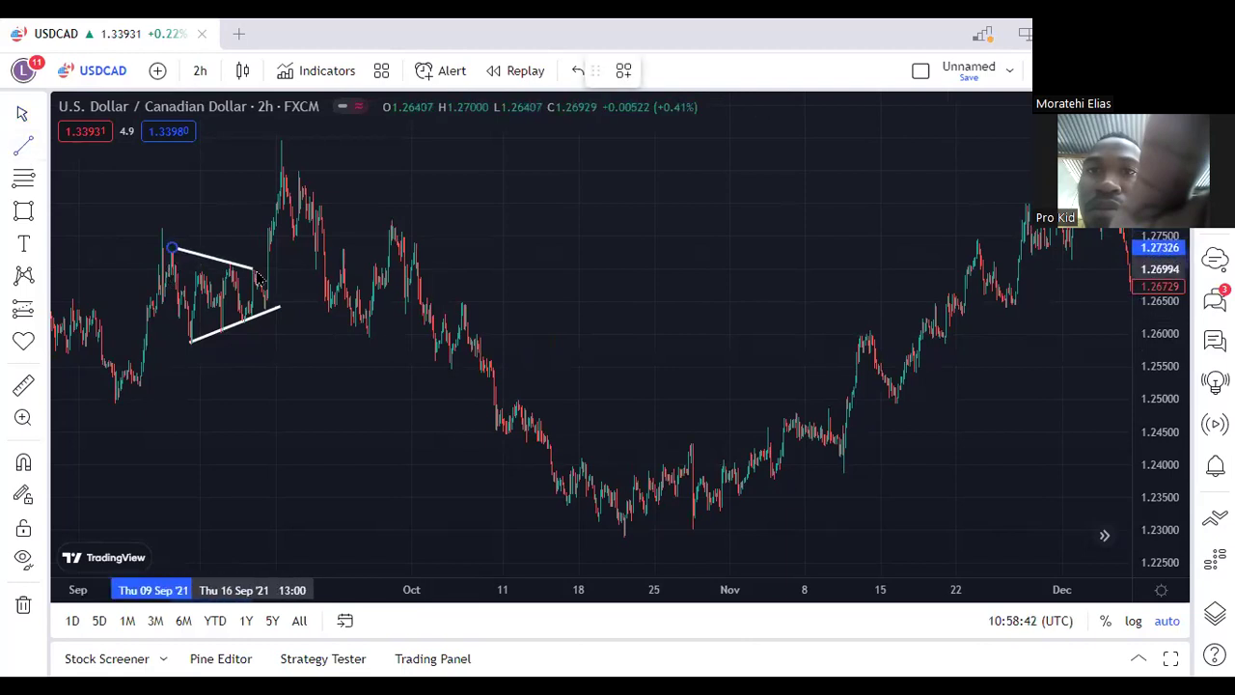
pyautogui.click(257, 272)
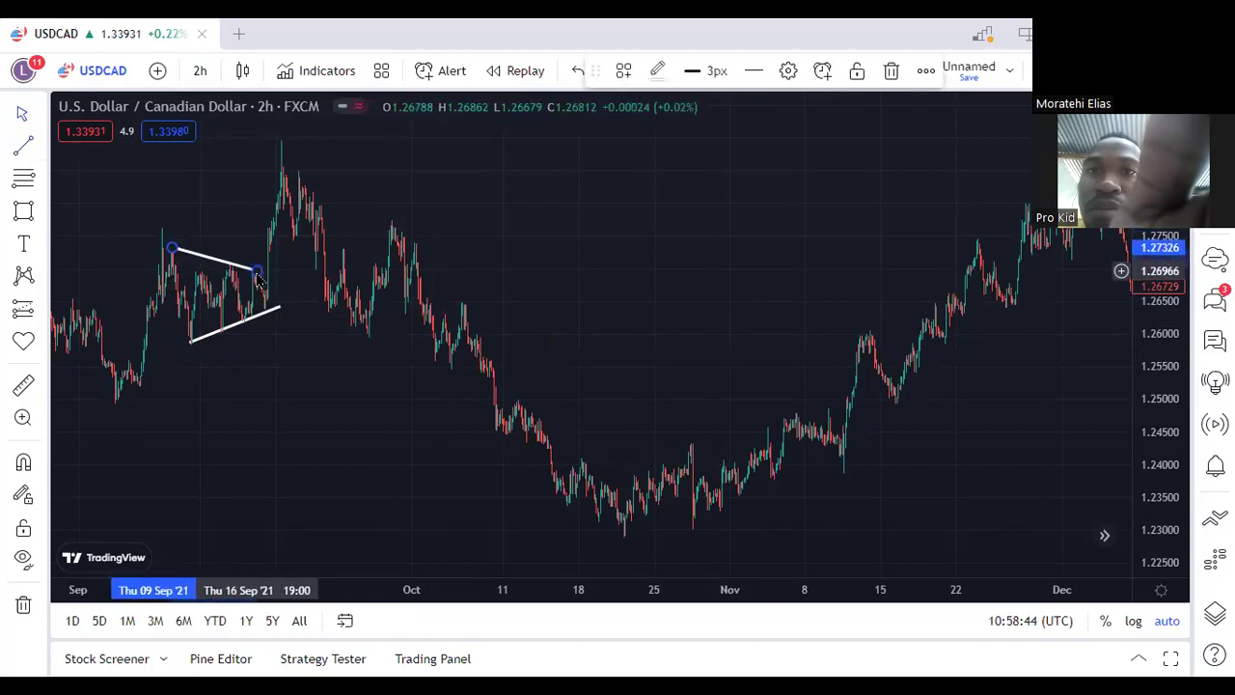
pyautogui.doubleClick(208, 262)
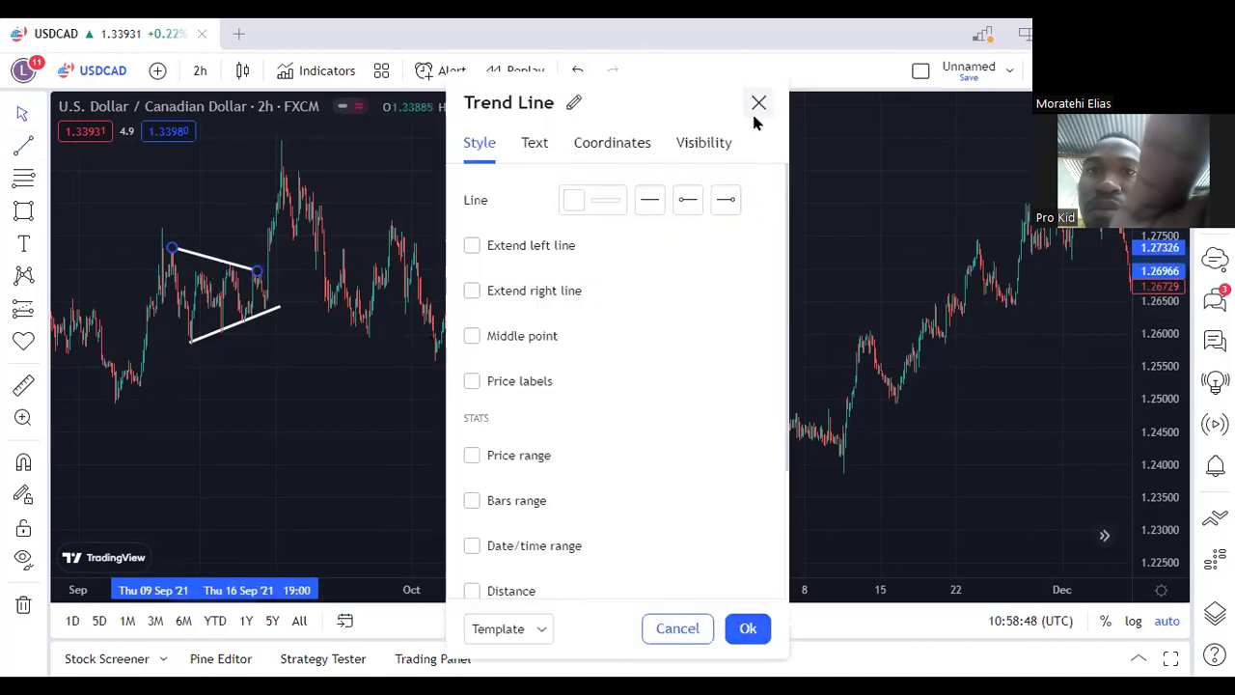
pyautogui.click(748, 628)
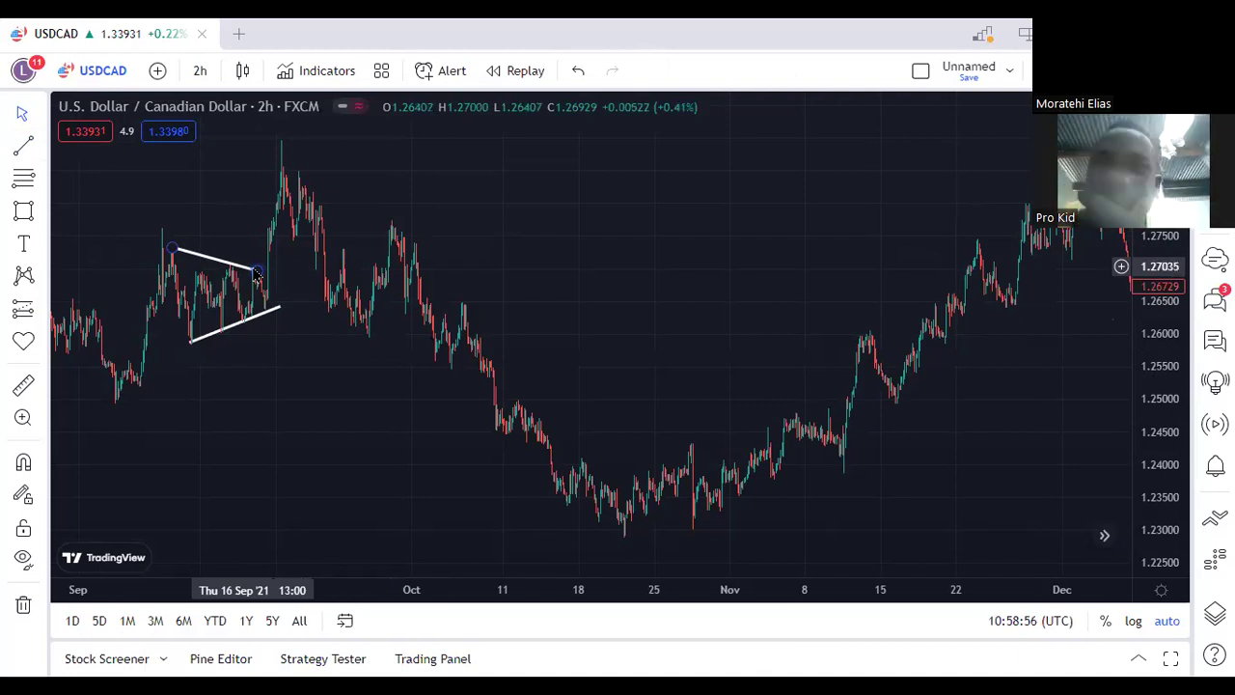
pyautogui.click(250, 321)
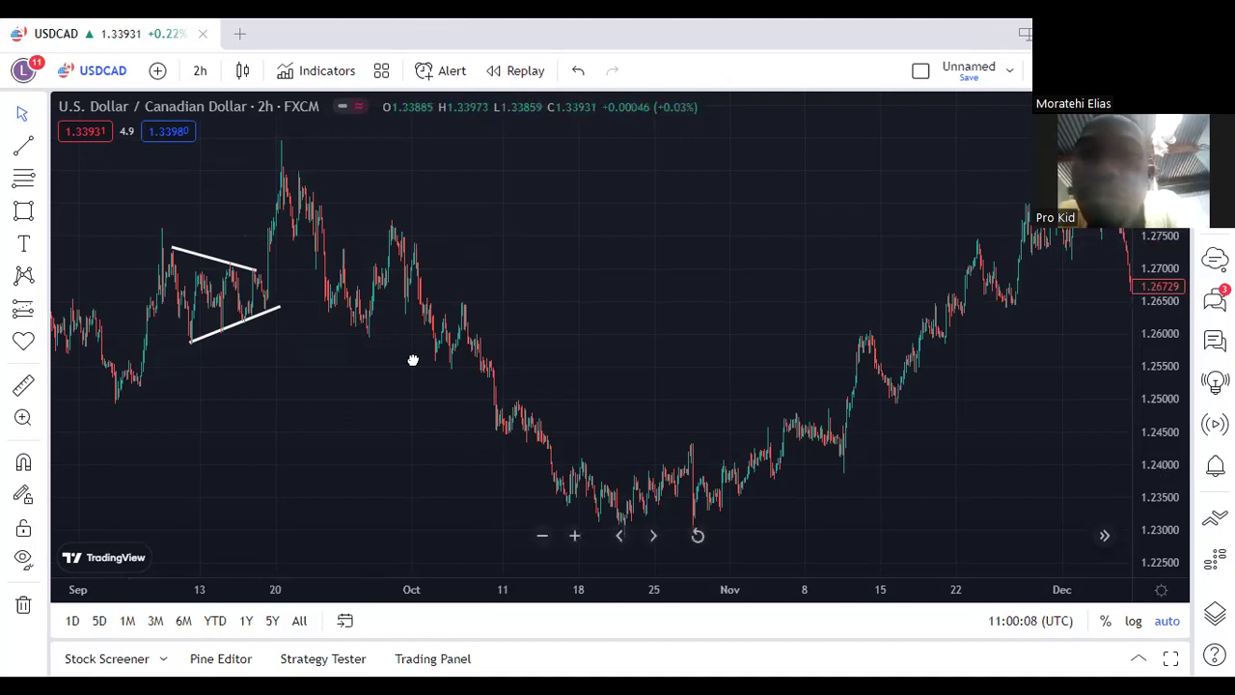
# Draw a short falling white trendline from the 29 September 2021 high to the 1 October lower high
pyautogui.moveTo(467, 352); pyautogui.dragTo(23, 141)
pyautogui.hotkey('ctrl', '+')
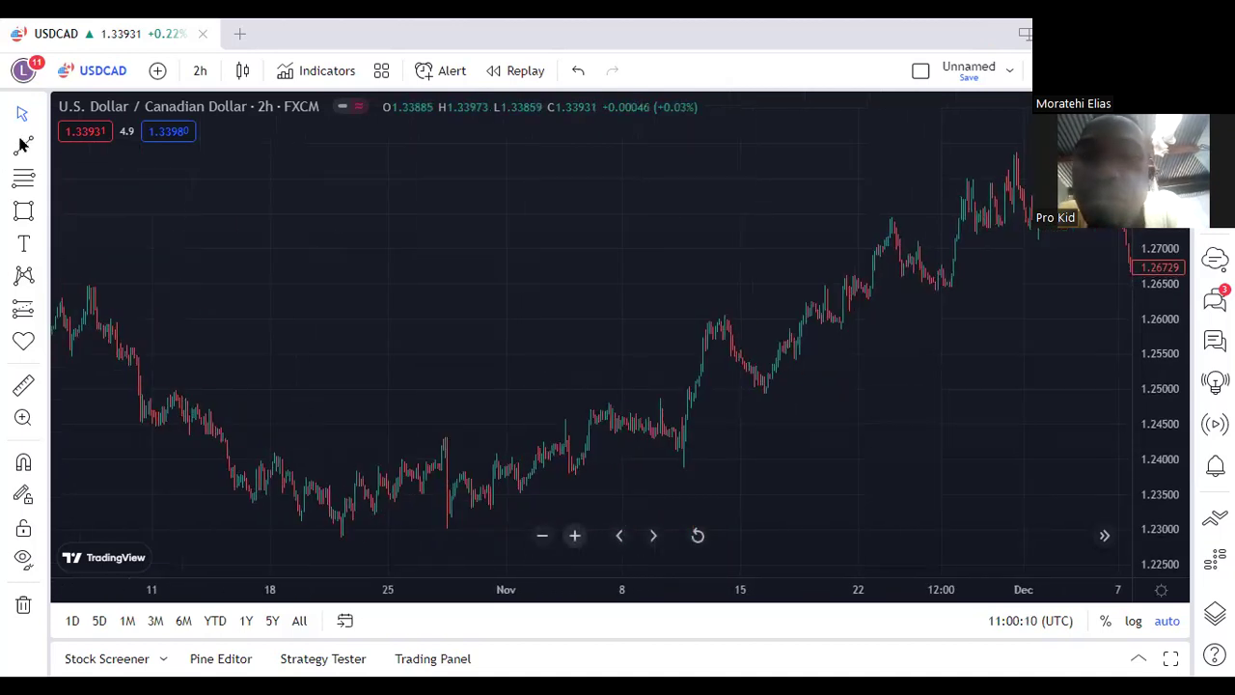
pyautogui.hscroll(-5, 295, 190)
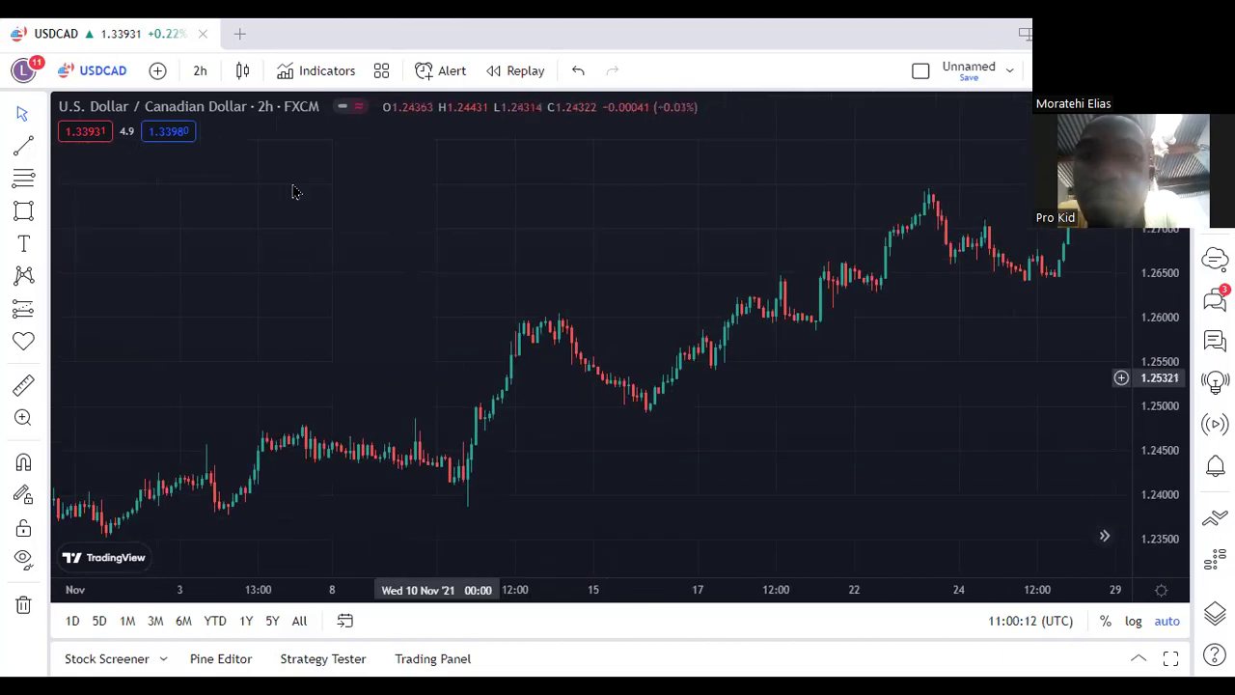
pyautogui.scroll(2, 262, 144)
pyautogui.hscroll(-8, 261, 143)
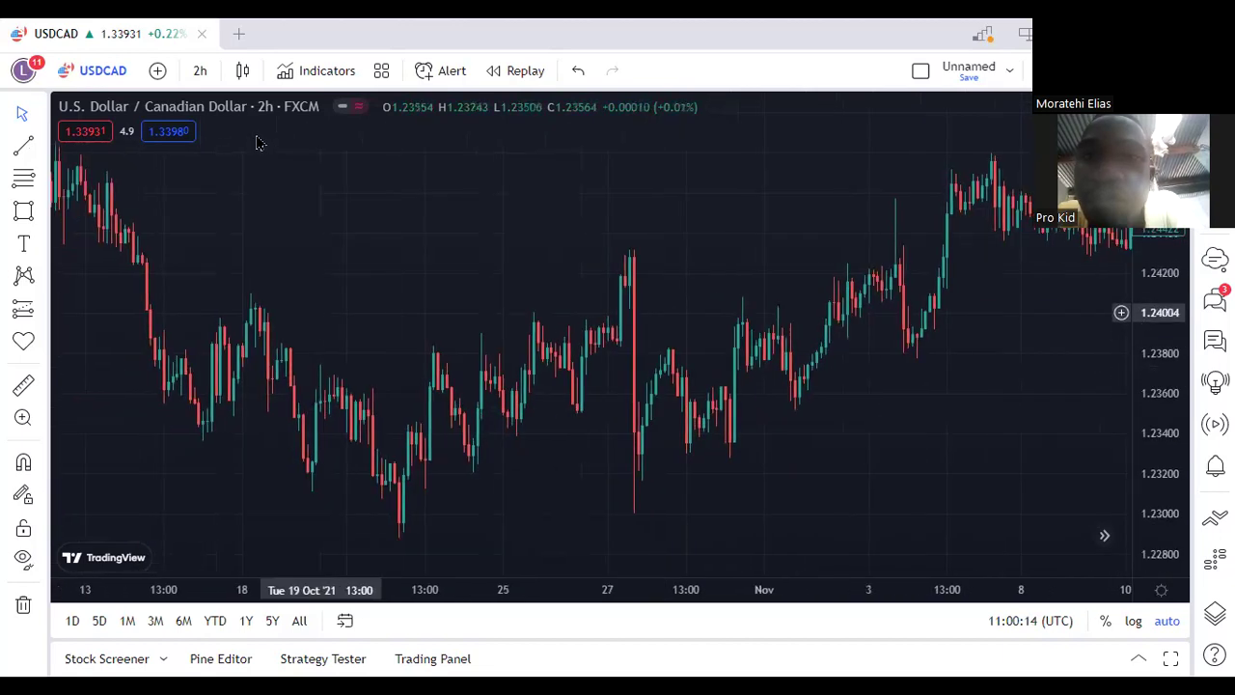
pyautogui.hscroll(-3, 257, 143)
pyautogui.hscroll(-10, 258, 143)
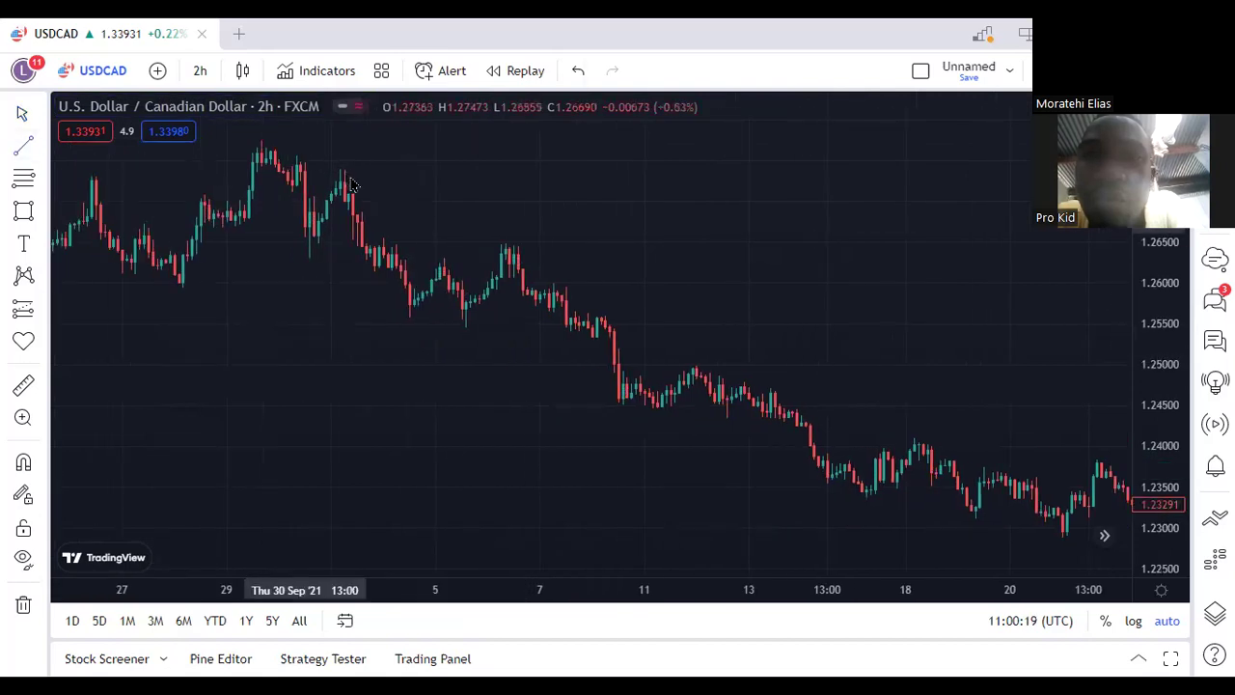
pyautogui.moveTo(256, 136)
pyautogui.mouseDown()
pyautogui.moveTo(346, 175)
pyautogui.moveTo(356, 207)
pyautogui.moveTo(358, 185)
pyautogui.mouseUp()
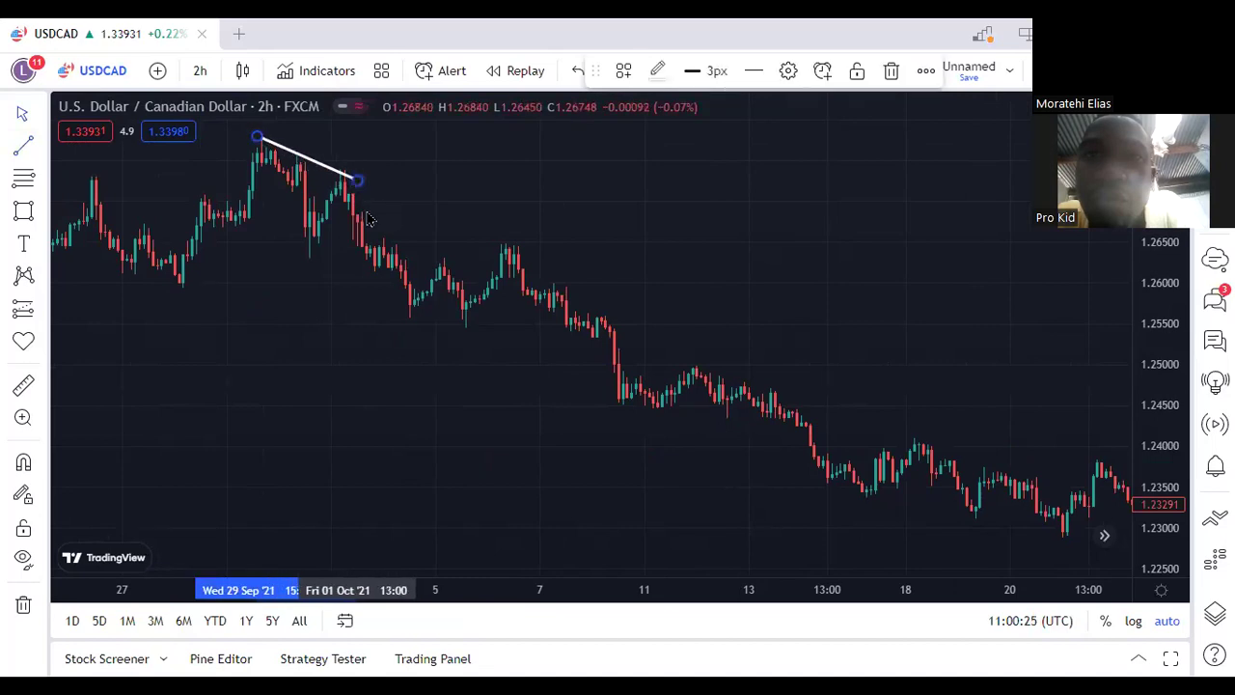
pyautogui.click(304, 164)
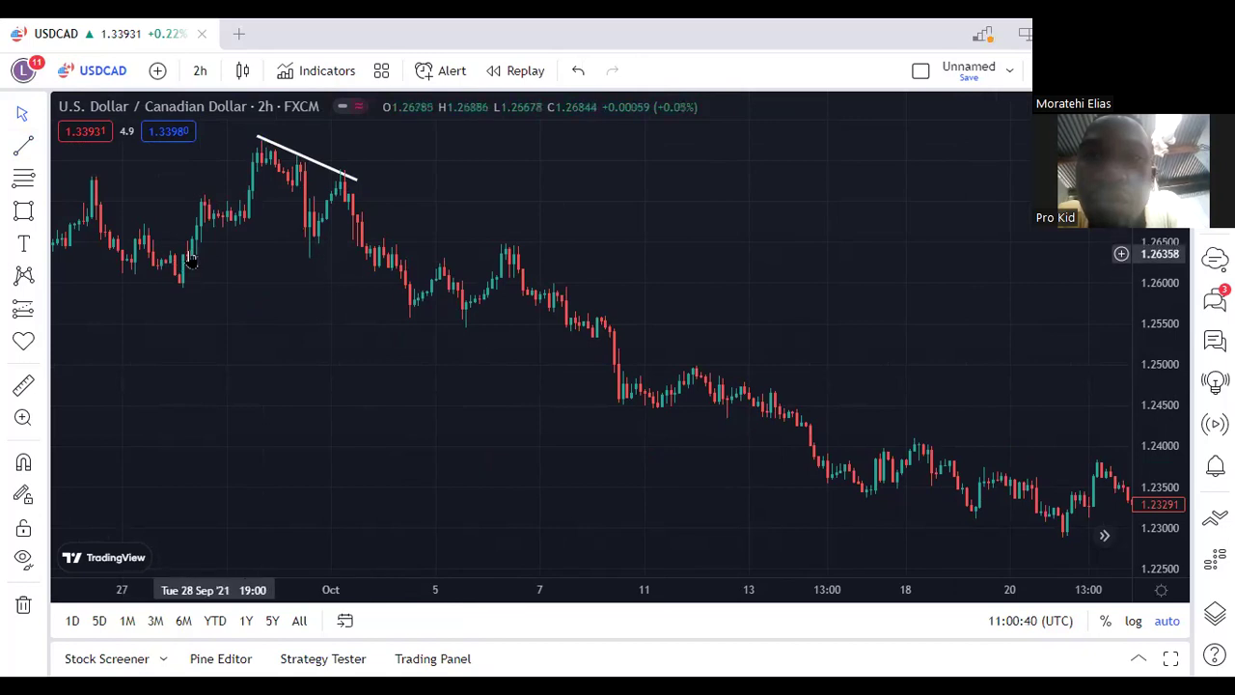
# Draw a green rectangle zone over 28–30 September 2021 near 1.2630–1.2651 and open its style settings
pyautogui.click(41, 212)
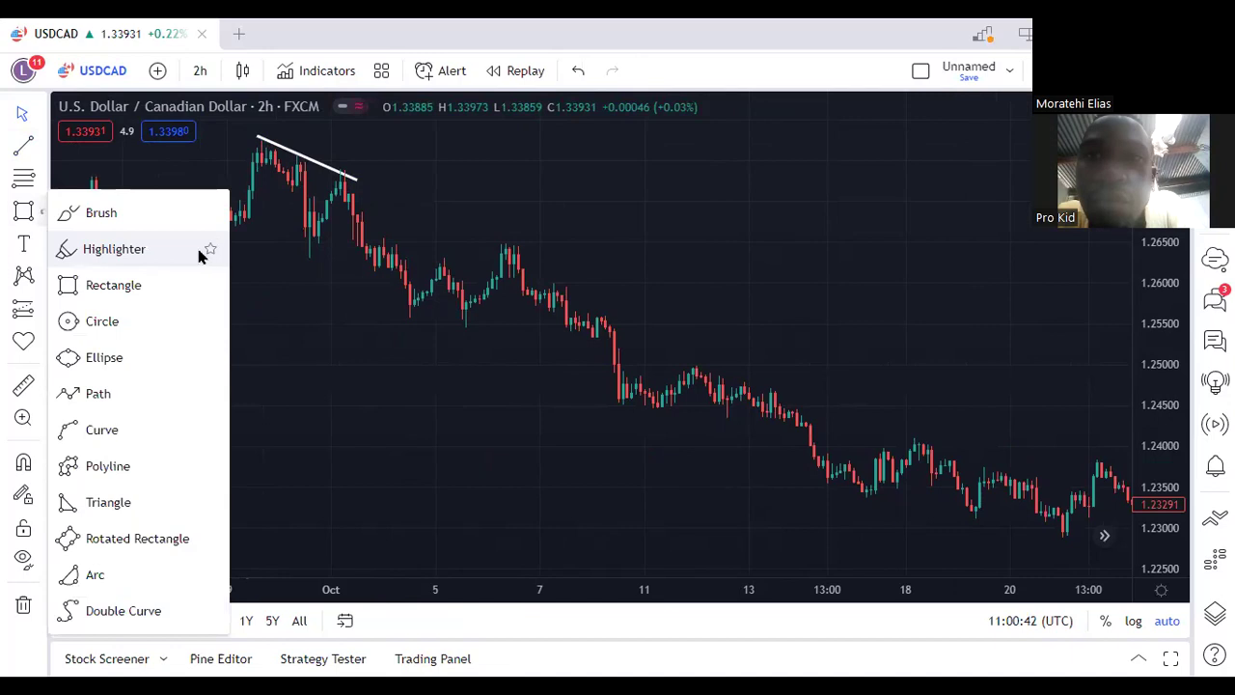
pyautogui.click(272, 263)
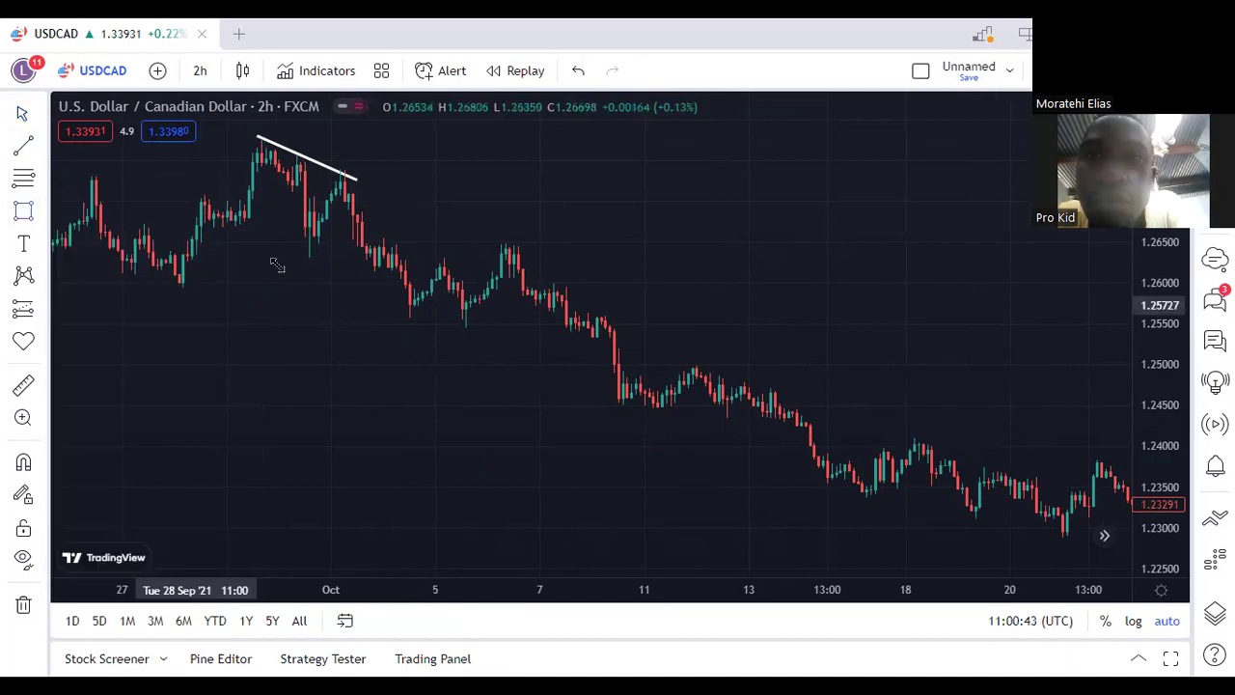
pyautogui.click(290, 261)
pyautogui.click(185, 242)
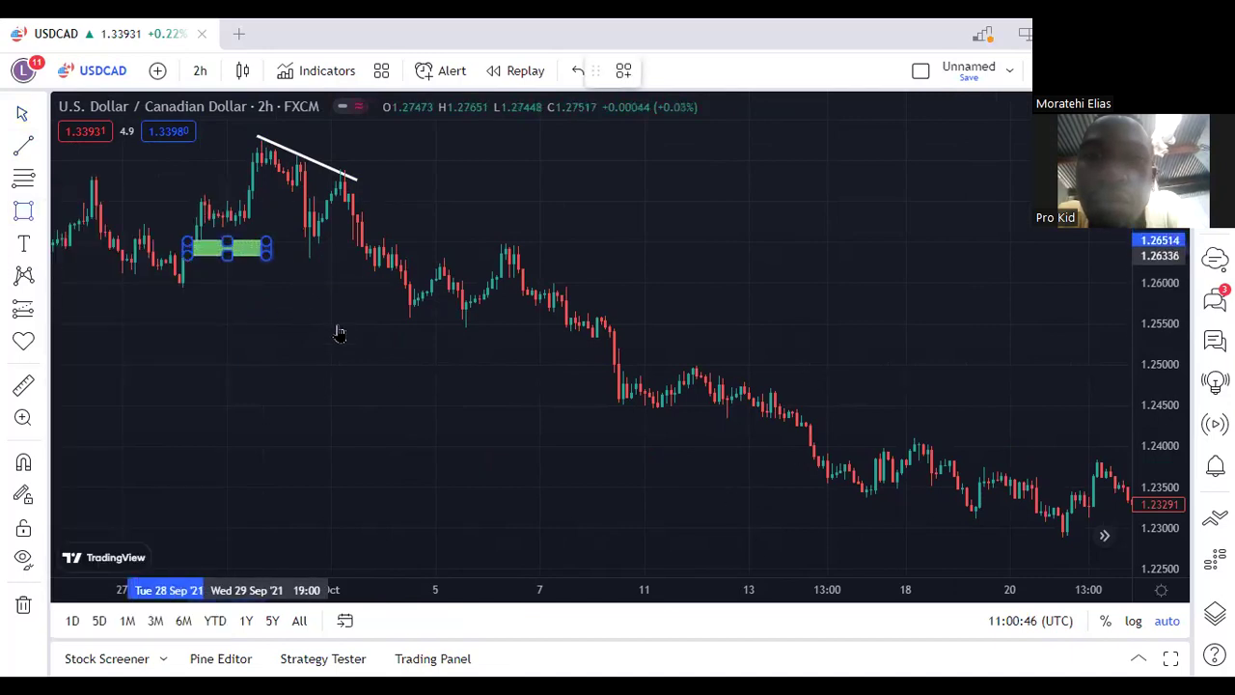
pyautogui.moveTo(272, 321); pyautogui.dragTo(416, 326)
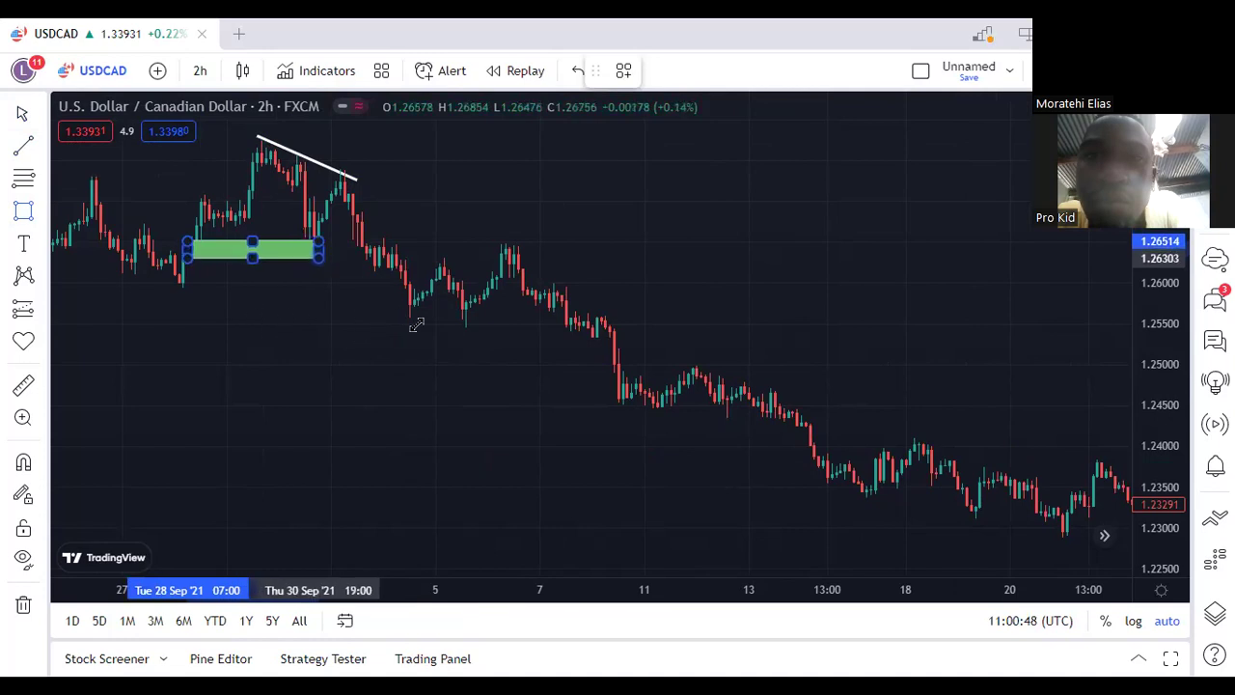
pyautogui.doubleClick(454, 333)
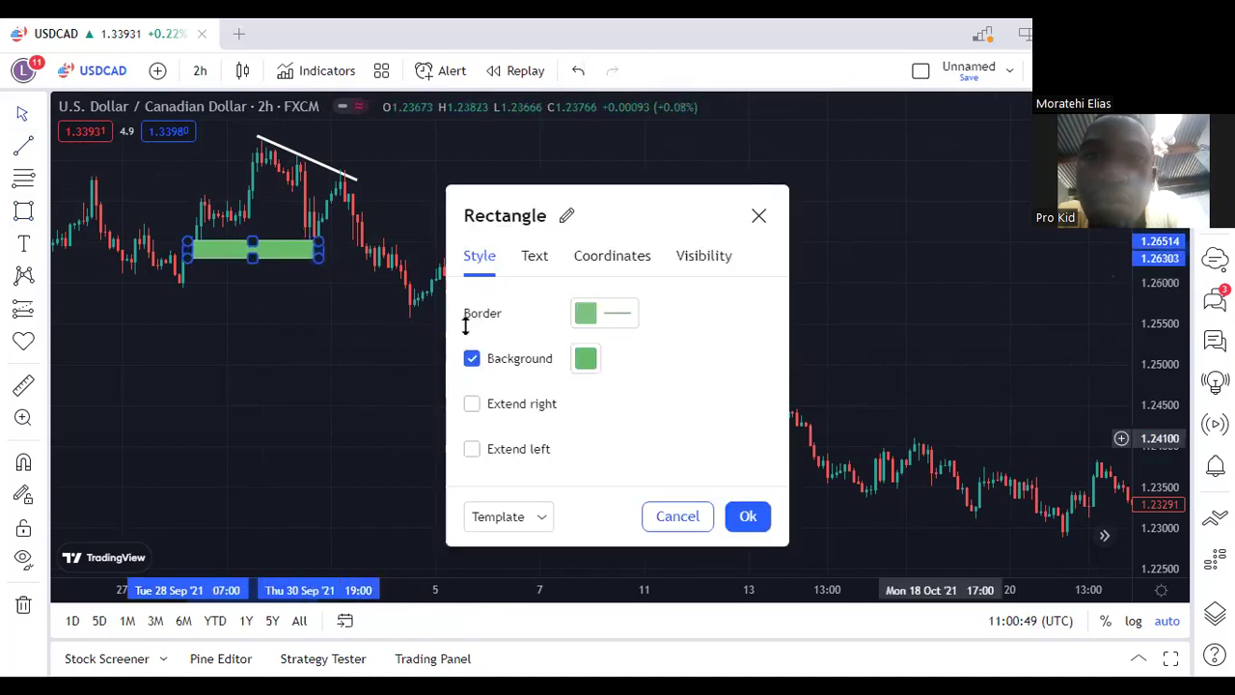
# Close the Rectangle settings dialog without changing the green zone's border or fill
pyautogui.press('Escape')
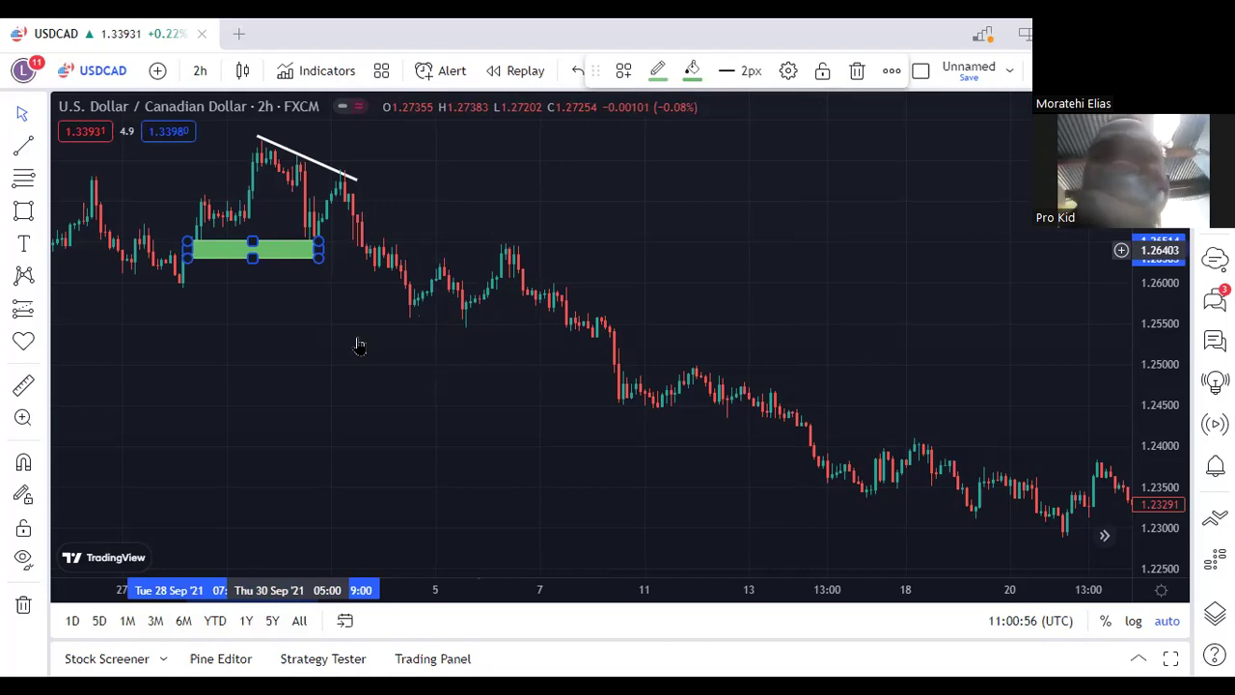
# Pull the green zone's left edge back to about 09:00 on 28 September 2021
pyautogui.click(358, 346)
pyautogui.scroll(-1, 358, 345)
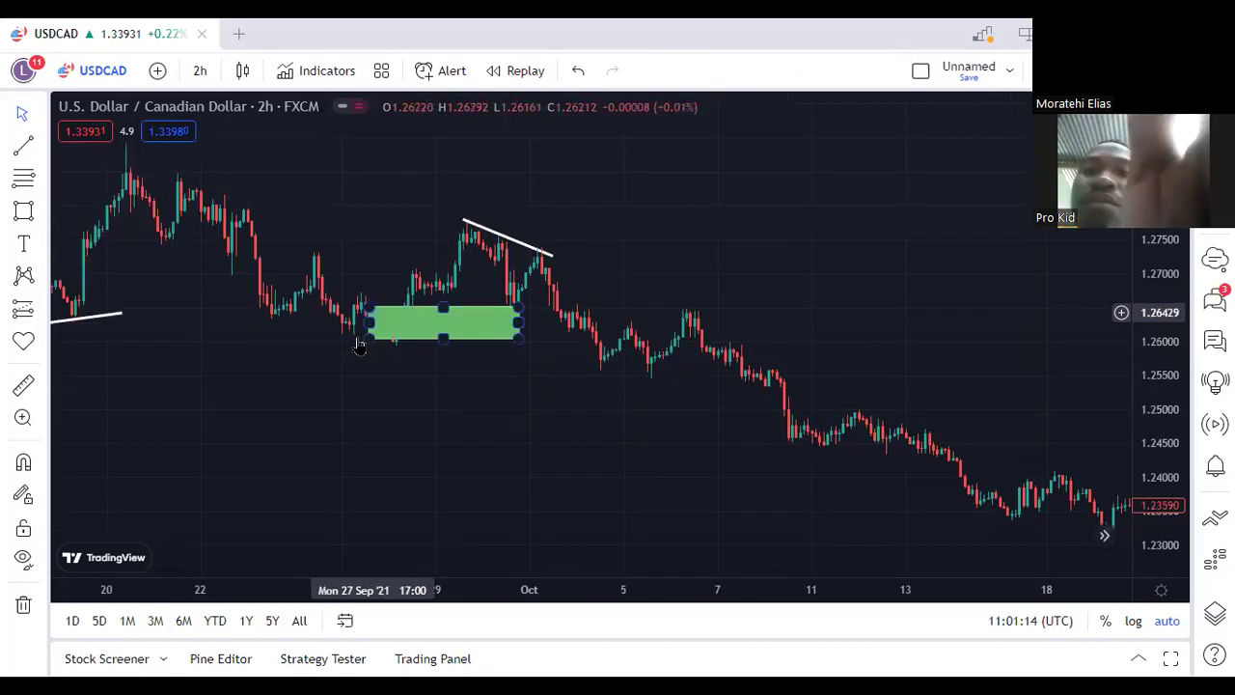
pyautogui.moveTo(363, 337)
pyautogui.mouseDown()
pyautogui.moveTo(427, 322)
pyautogui.moveTo(406, 335)
pyautogui.mouseUp()
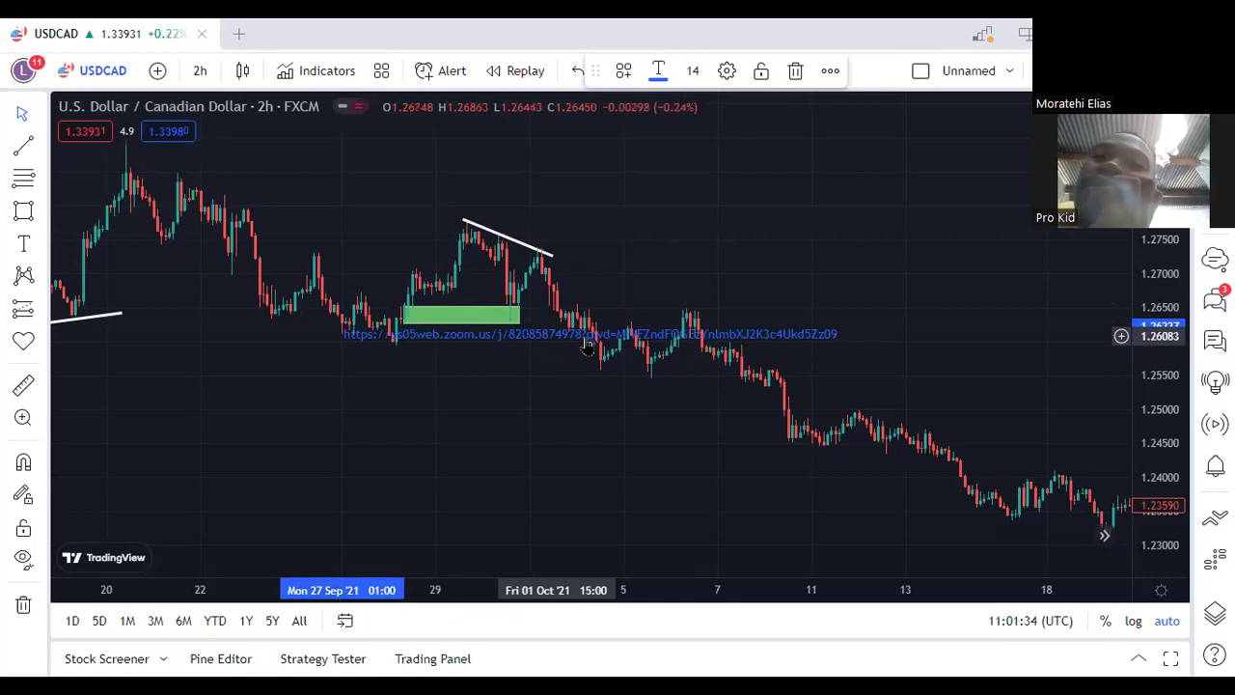
# Remove the stray blue web-link text drawing from the chart
pyautogui.rightClick(586, 345)
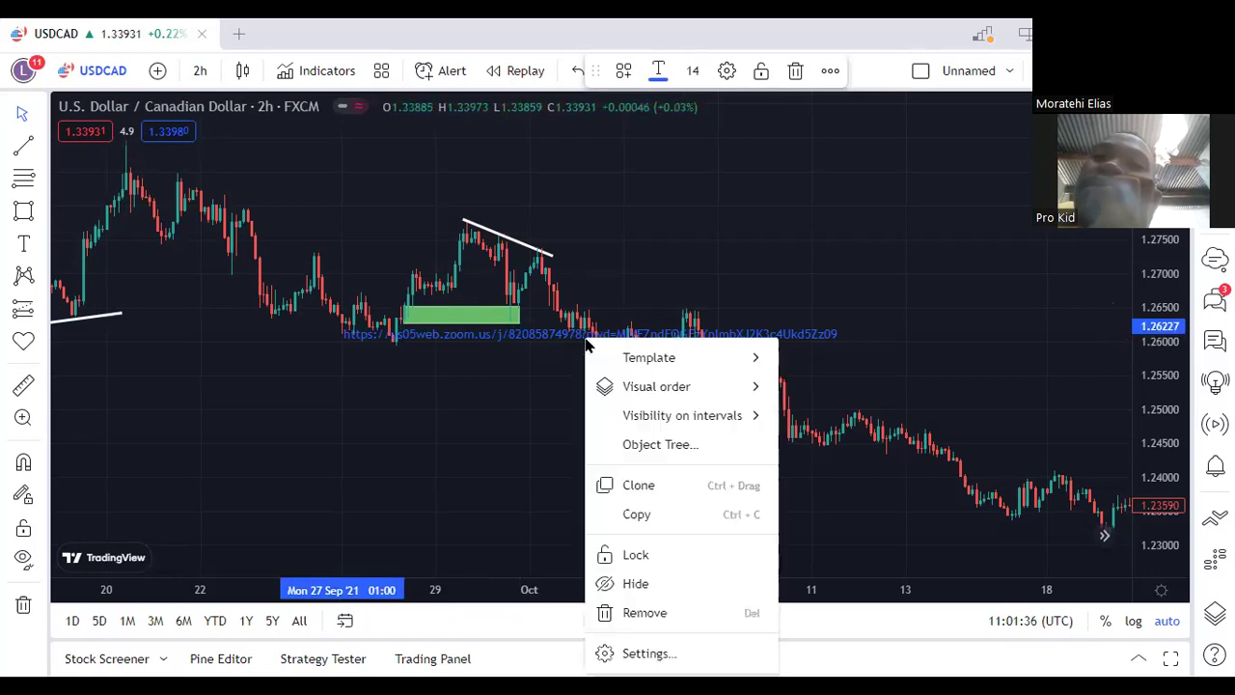
pyautogui.click(644, 612)
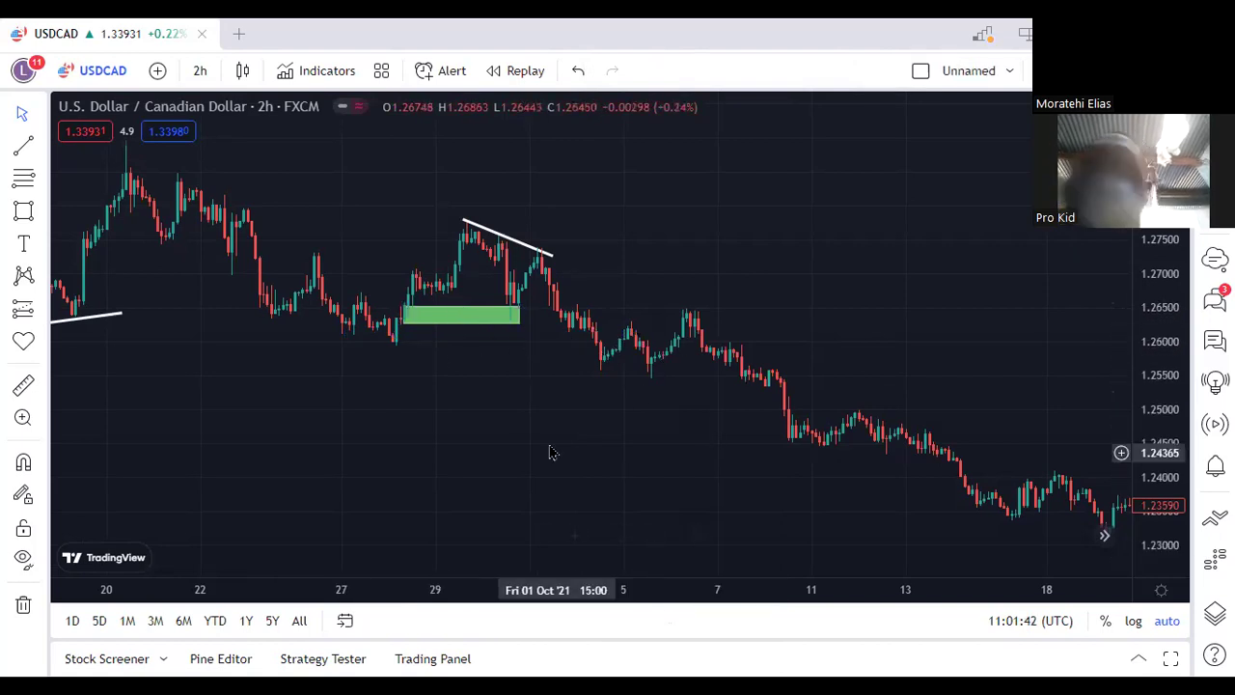
pyautogui.click(404, 315)
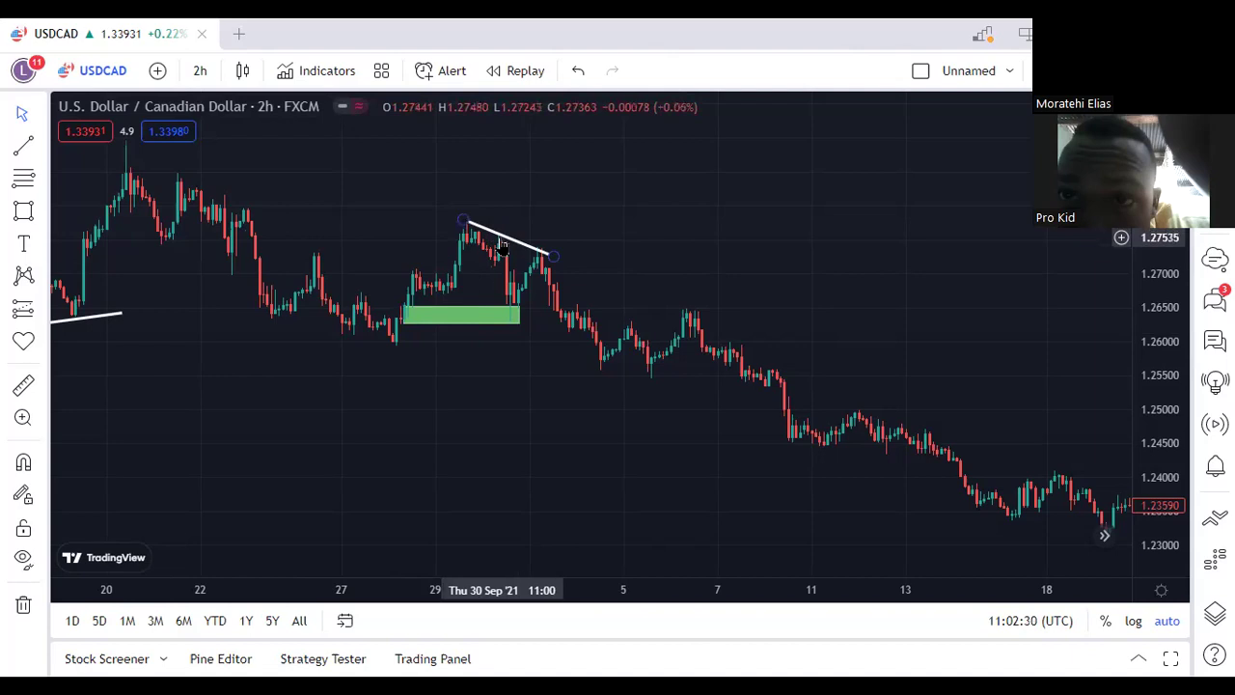
pyautogui.click(399, 318)
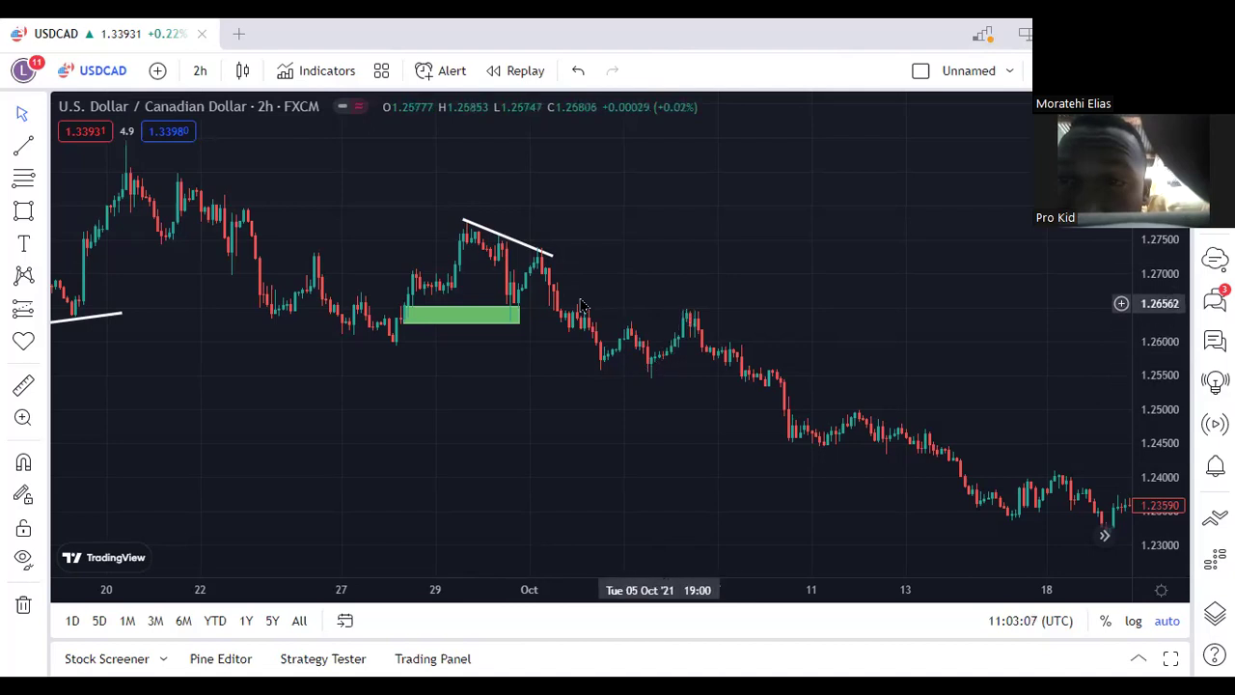
# Stretch the green zone's right edge out to 15:00 on 6 October 2021
pyautogui.click(496, 314)
pyautogui.moveTo(518, 320); pyautogui.dragTo(696, 319)
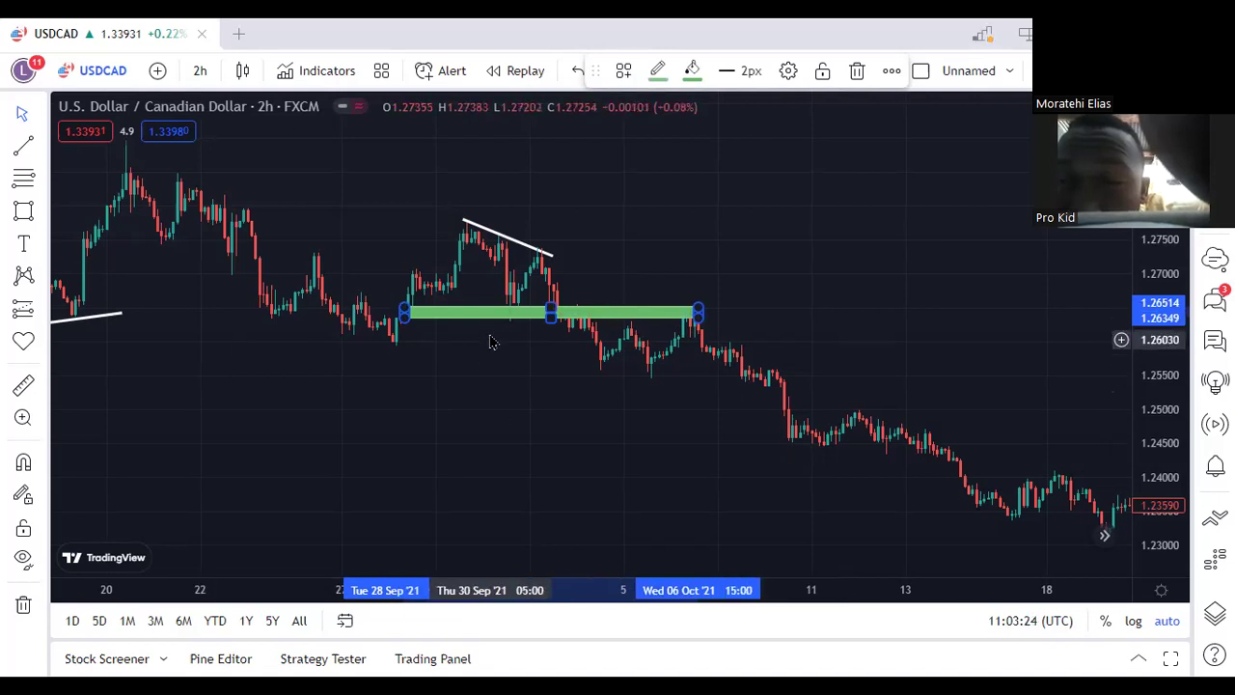
pyautogui.click(482, 383)
pyautogui.scroll(-4, 247, 379)
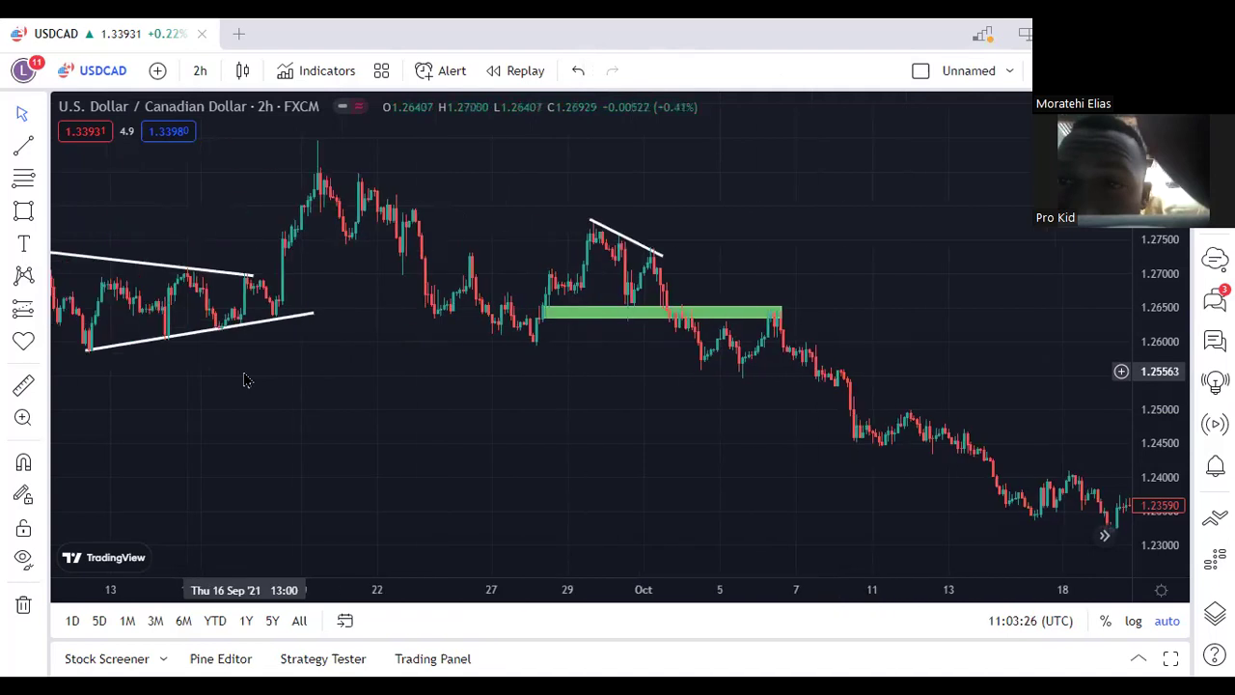
pyautogui.scroll(-3, 246, 379)
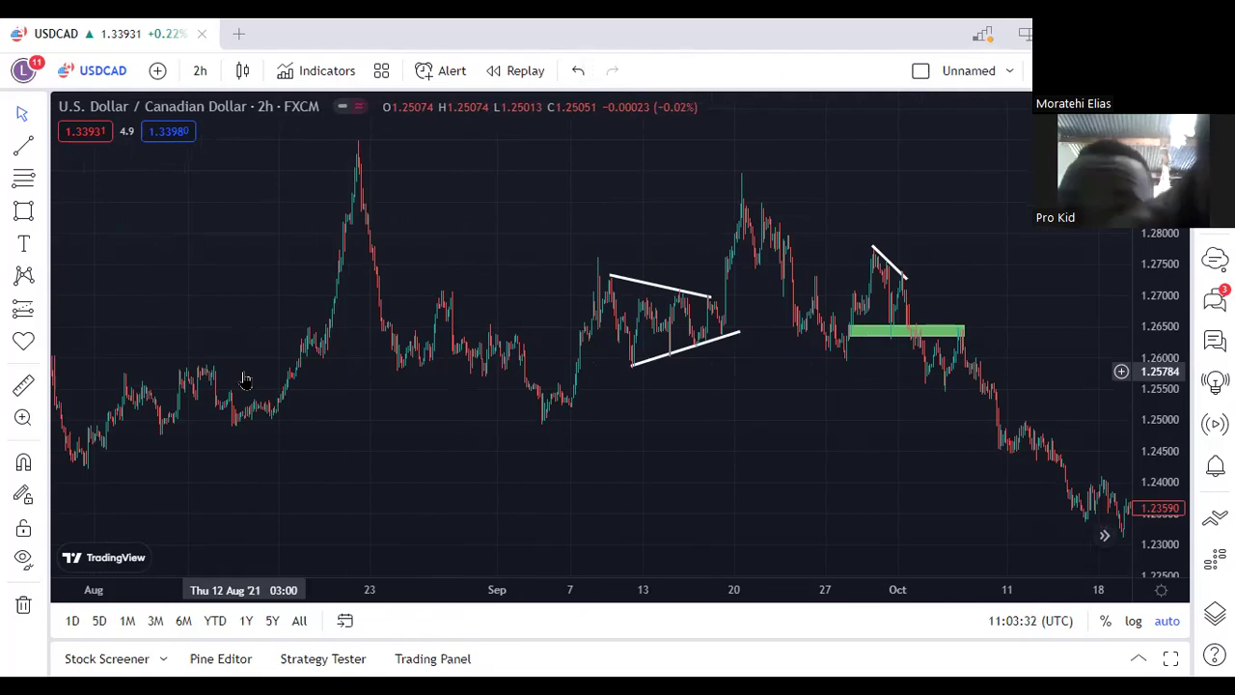
pyautogui.scroll(-3, 246, 379)
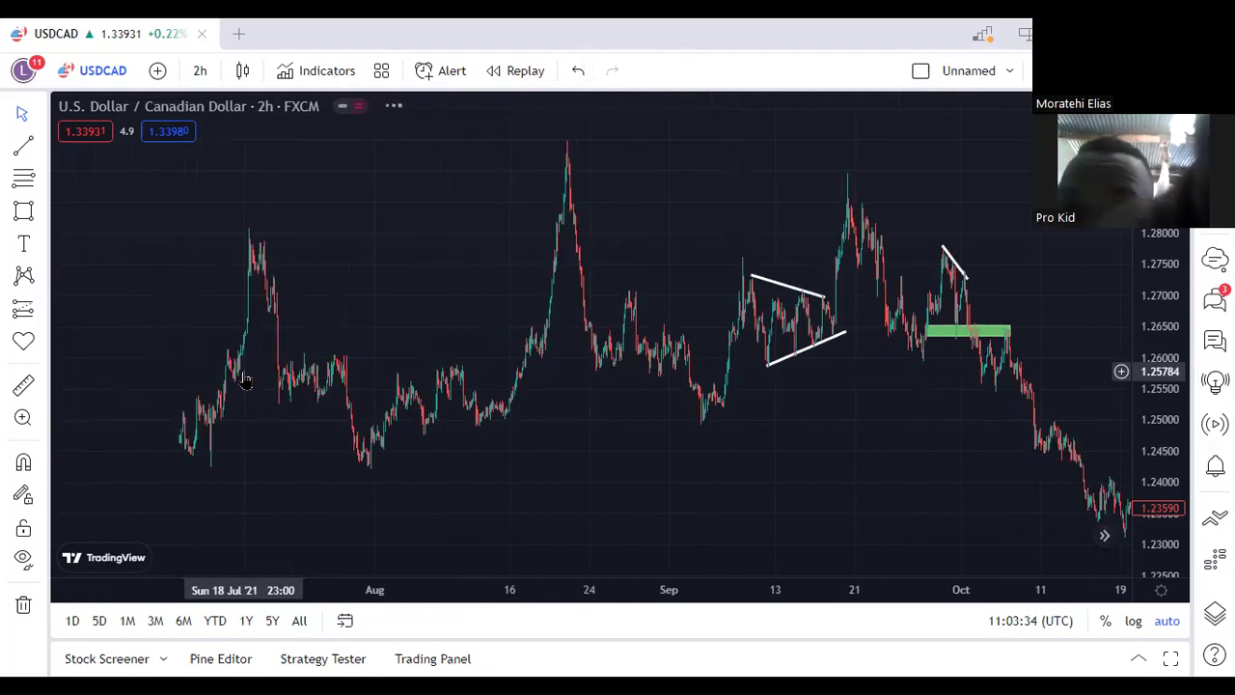
pyautogui.scroll(-2, 246, 379)
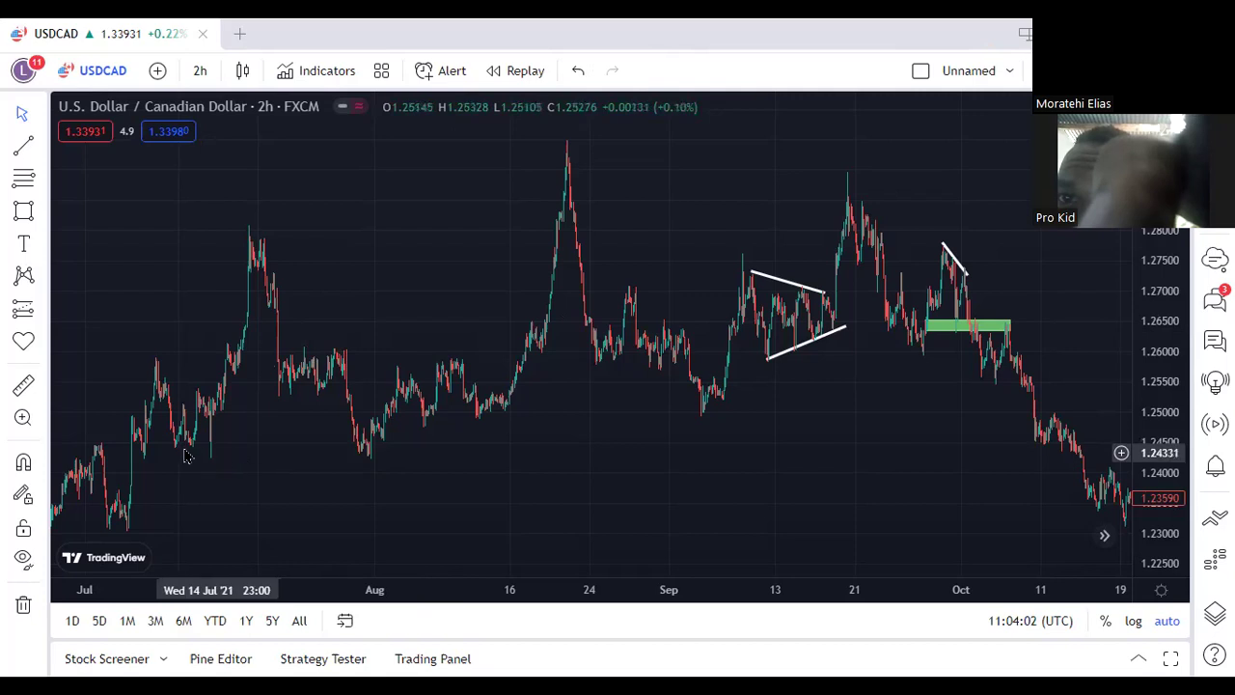
# Add a blue horizontal ray at 1.24271 starting from the early-July 2021 low
pyautogui.click(43, 148)
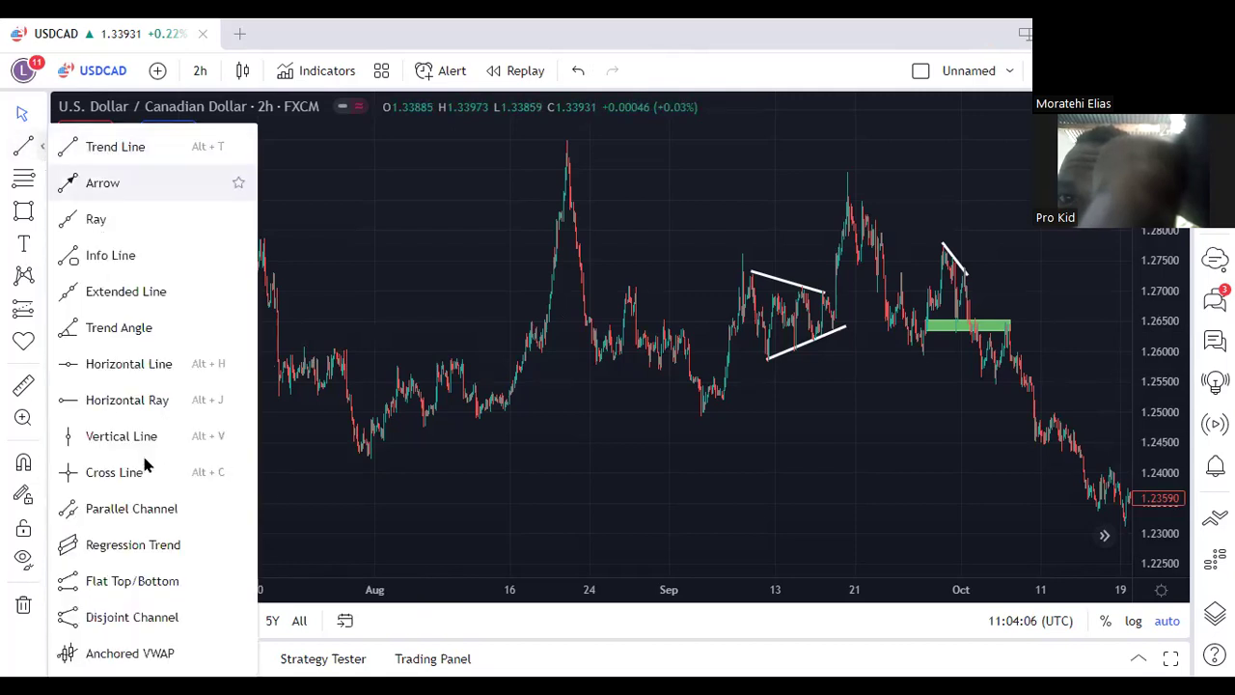
pyautogui.click(126, 399)
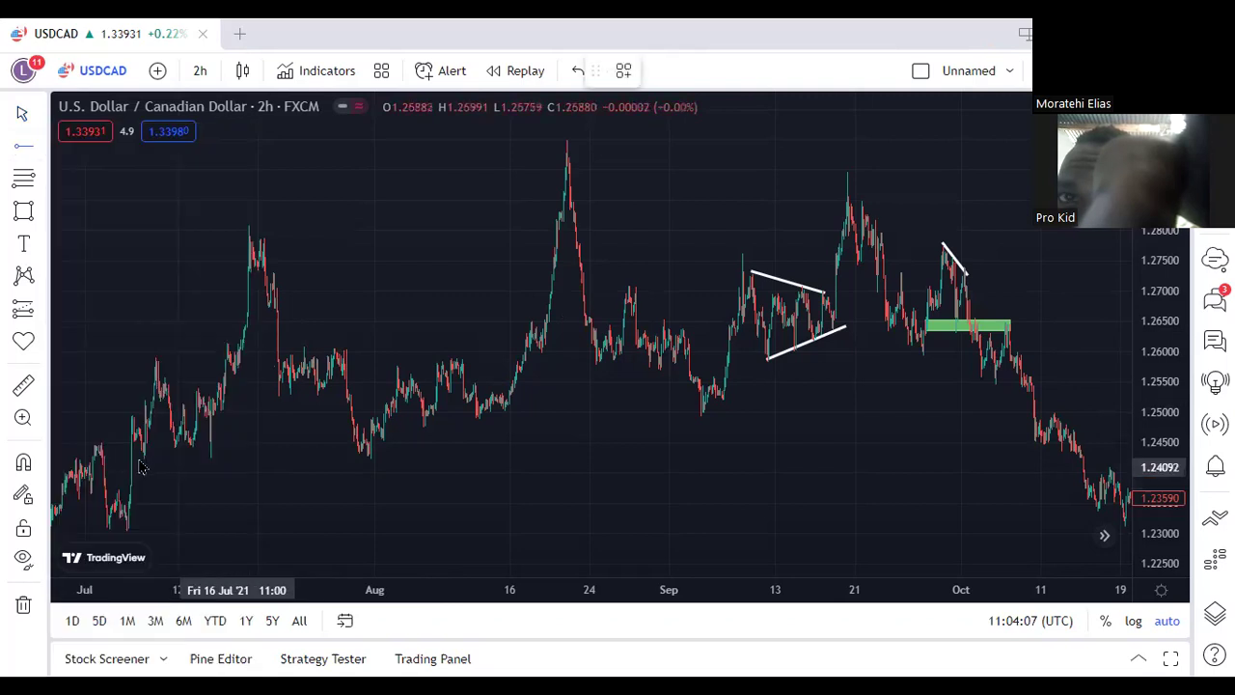
pyautogui.click(145, 455)
pyautogui.moveTo(145, 457)
pyautogui.mouseDown()
pyautogui.moveTo(163, 469)
pyautogui.moveTo(184, 462)
pyautogui.moveTo(152, 457)
pyautogui.moveTo(369, 457)
pyautogui.mouseUp()
pyautogui.click(157, 476)
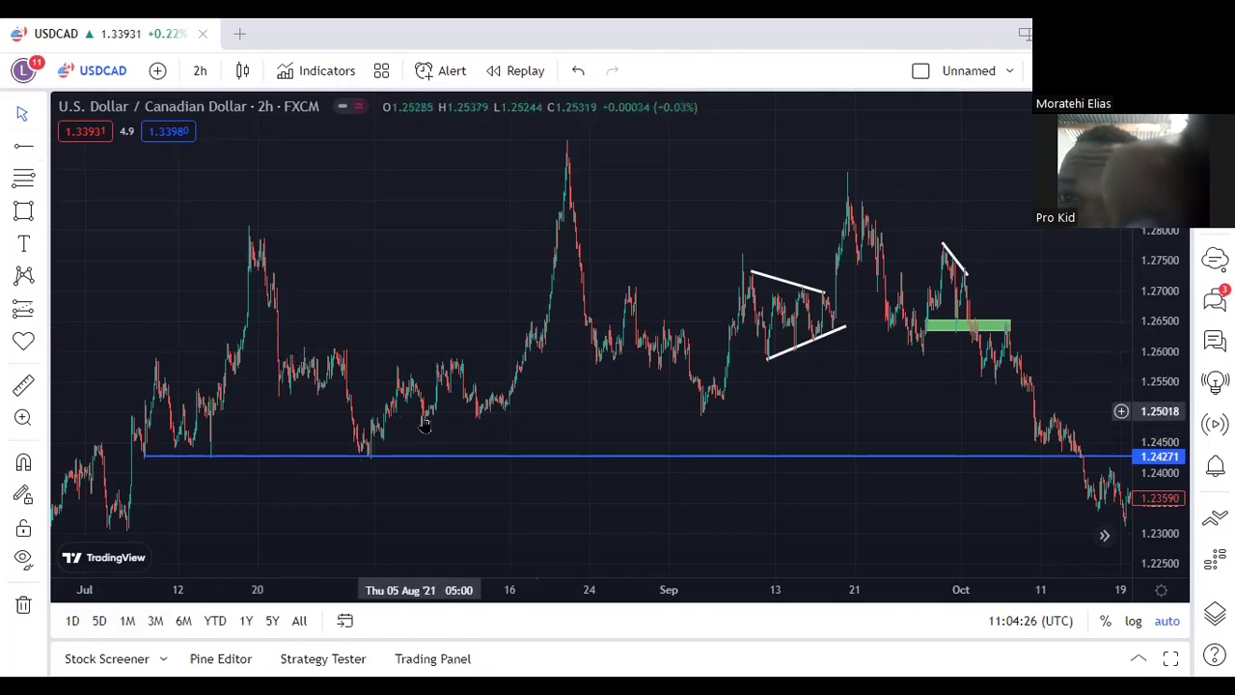
# Draw a rising white trend line from the 2 August low (1.2455) to 13 August (1.2505)
pyautogui.click(41, 149)
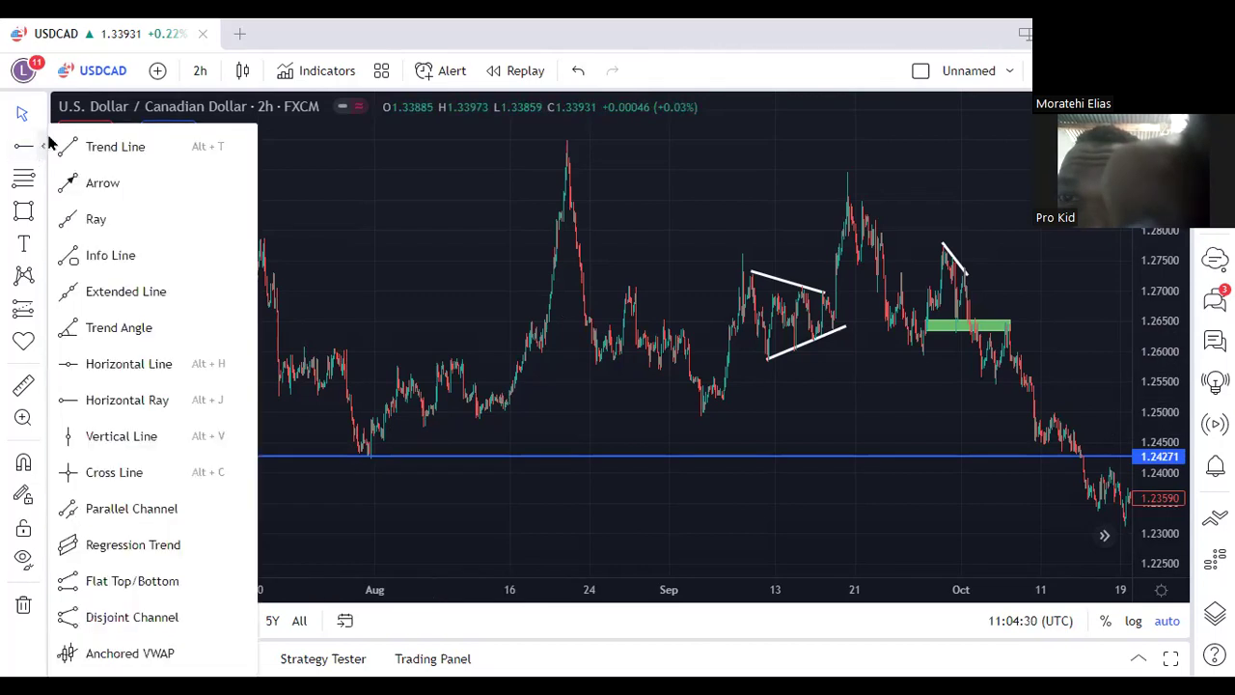
pyautogui.click(105, 146)
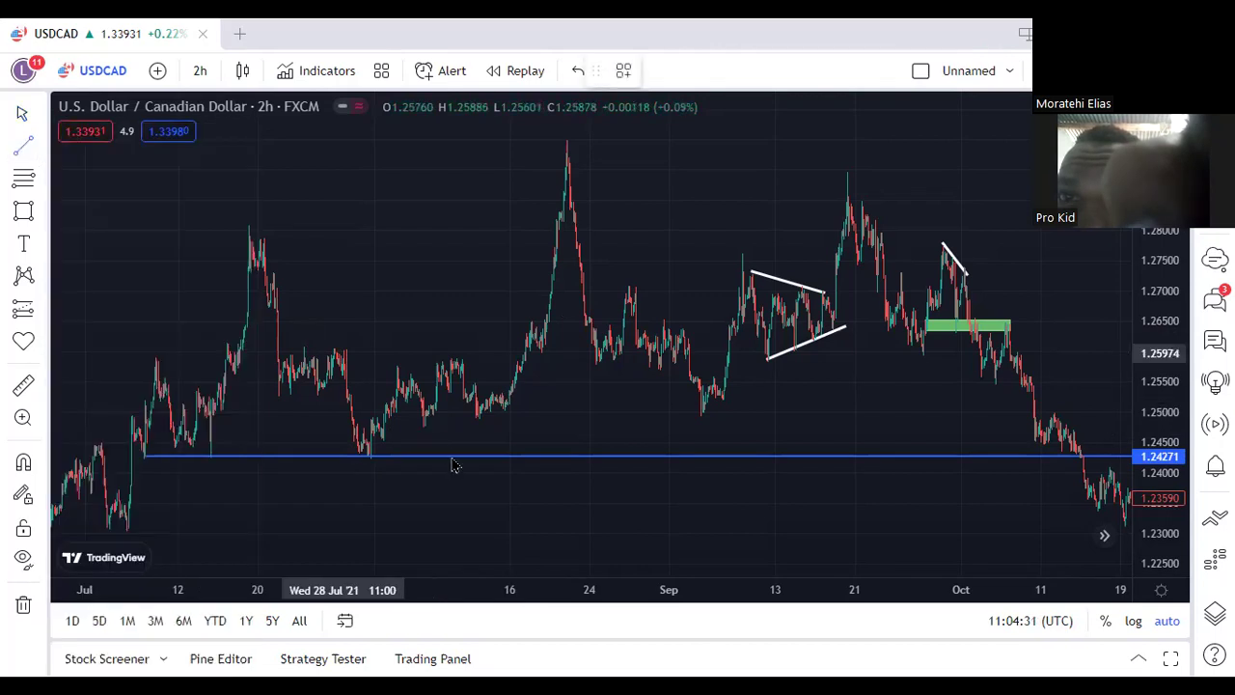
pyautogui.click(386, 439)
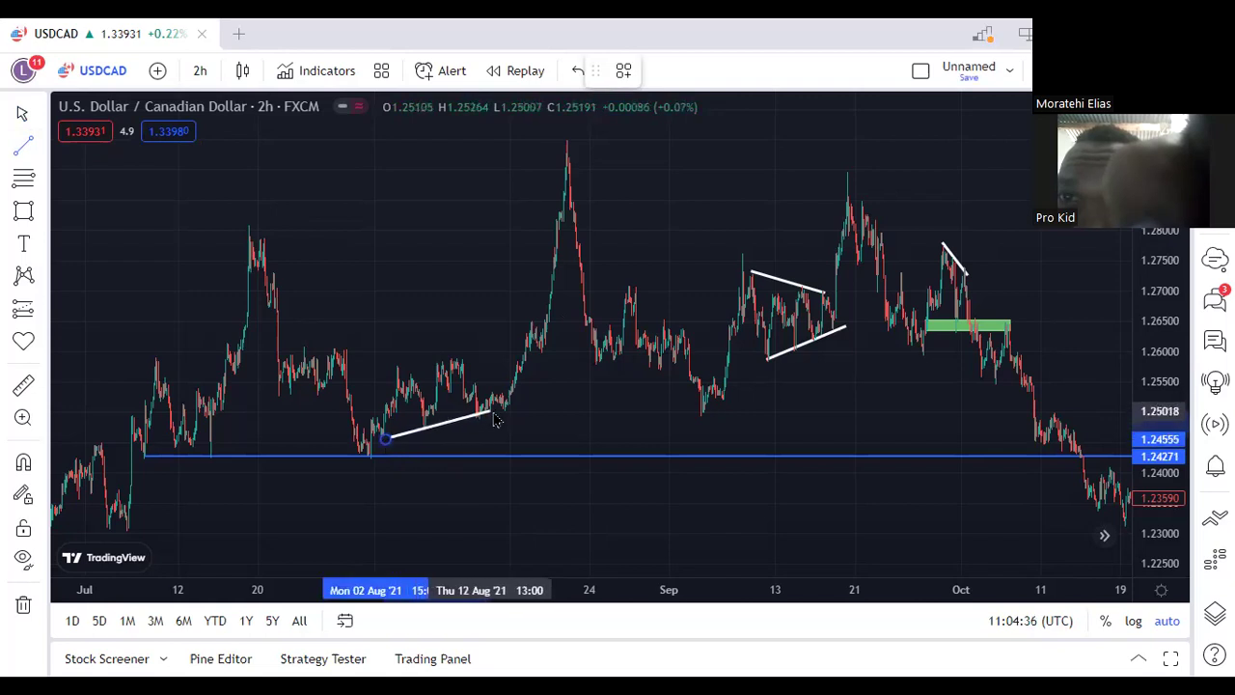
pyautogui.click(504, 413)
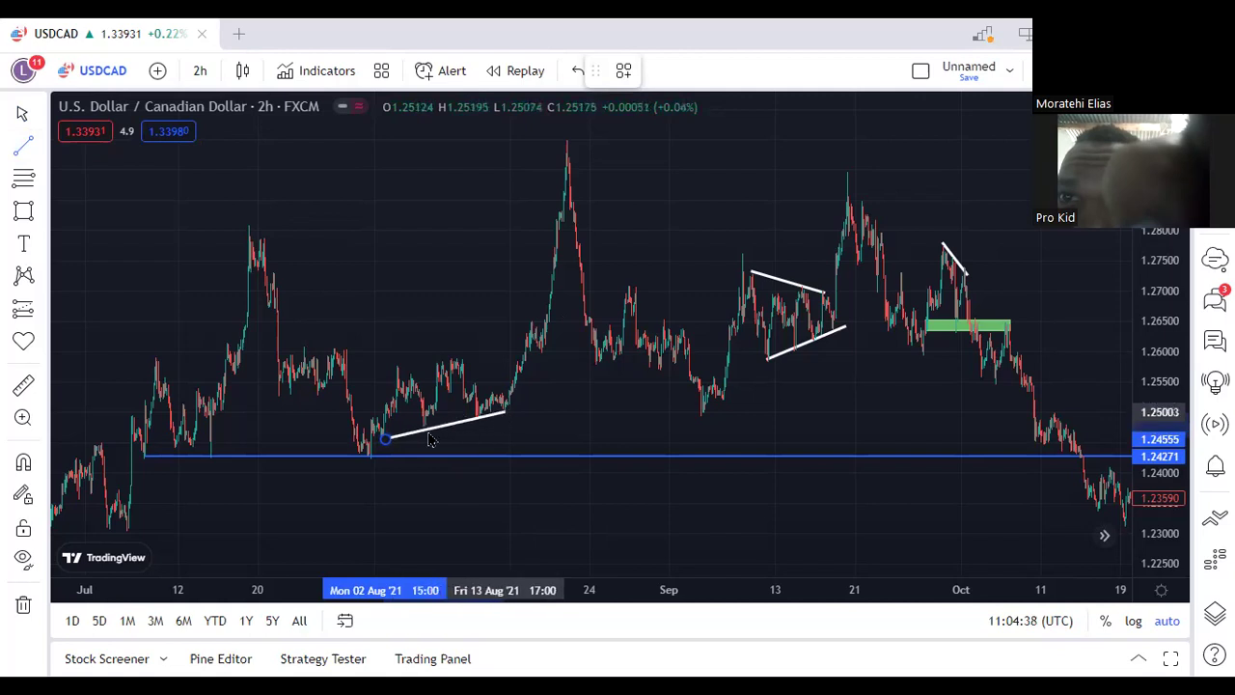
pyautogui.click(489, 420)
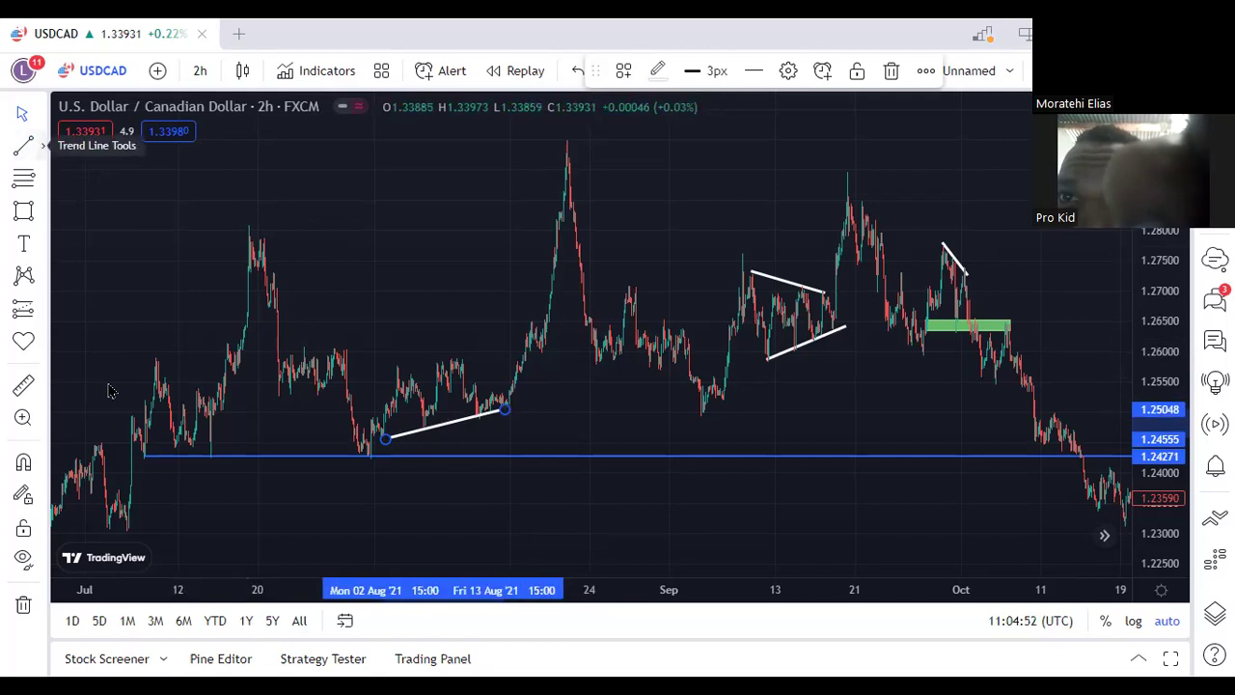
# Place a blue horizontal line at about 1.2596 on the USDCAD 2h chart
pyautogui.click(42, 145)
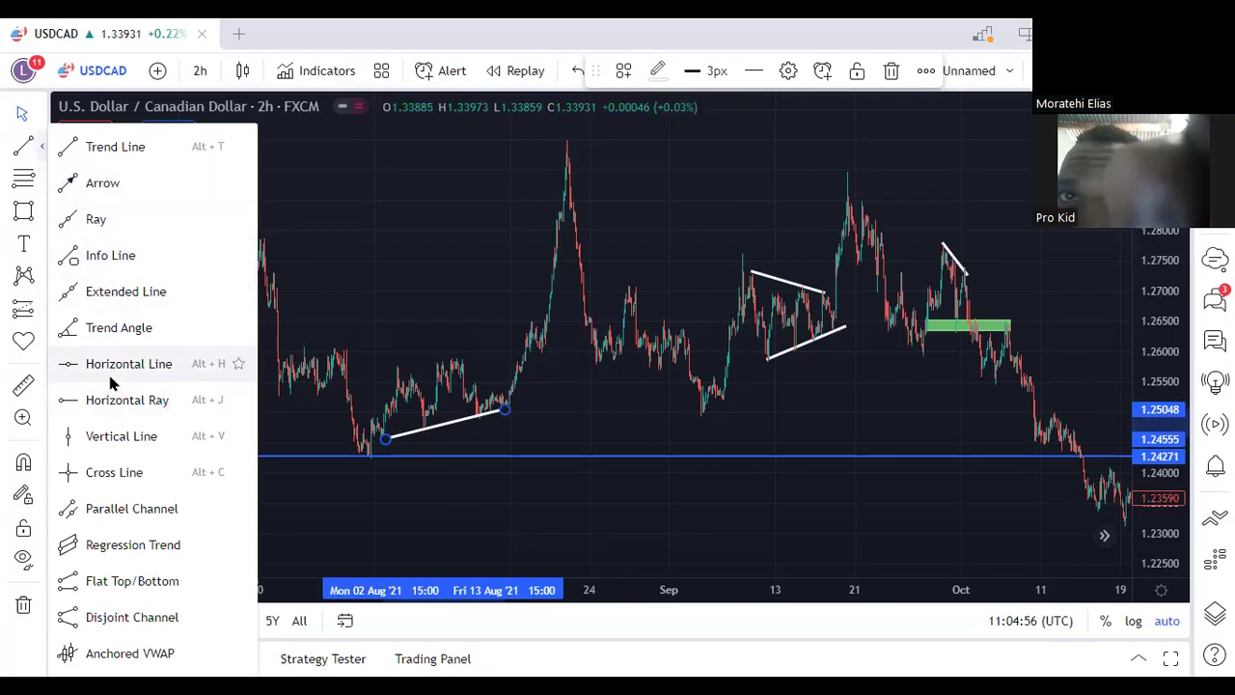
pyautogui.click(113, 377)
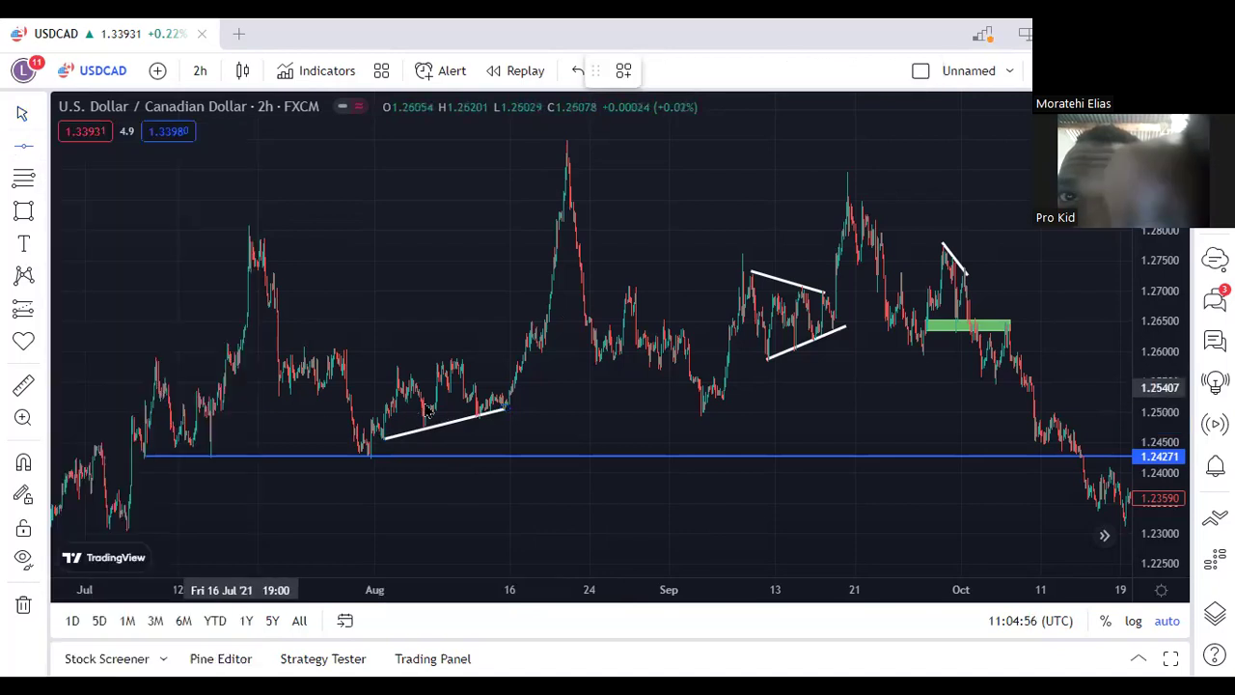
pyautogui.click(463, 354)
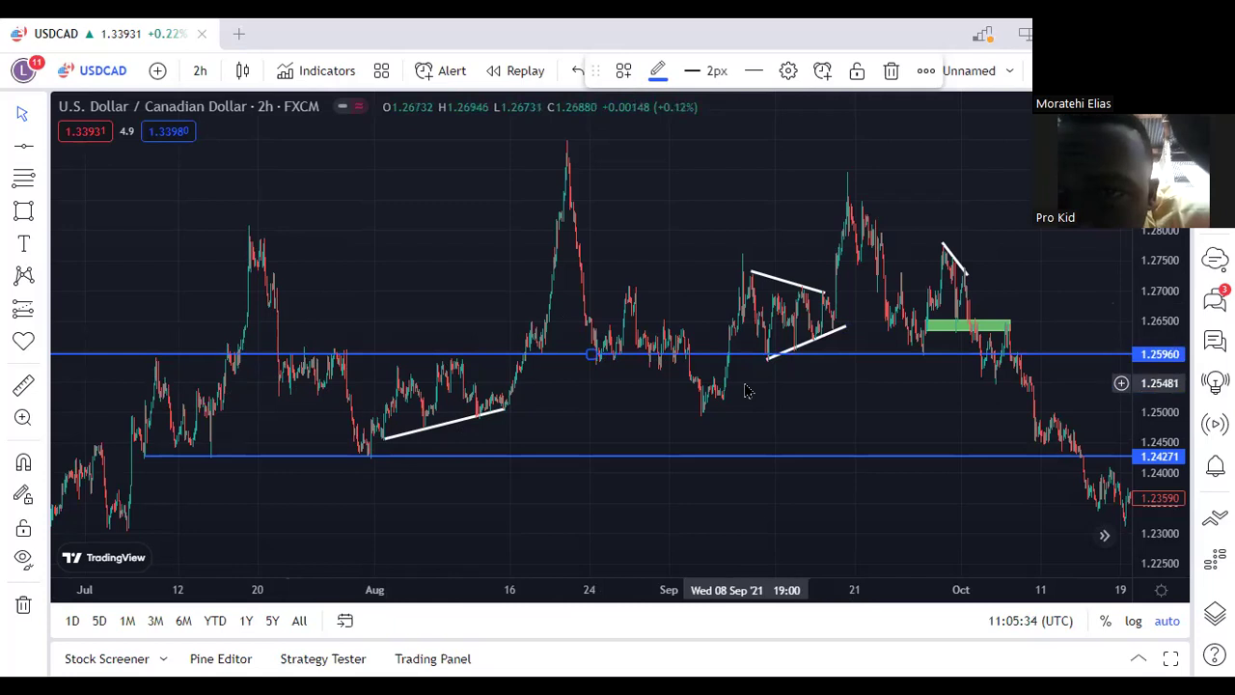
# Zoom the USDCAD chart out until price history back to February 2021 is visible
pyautogui.scroll(1, 912, 367)
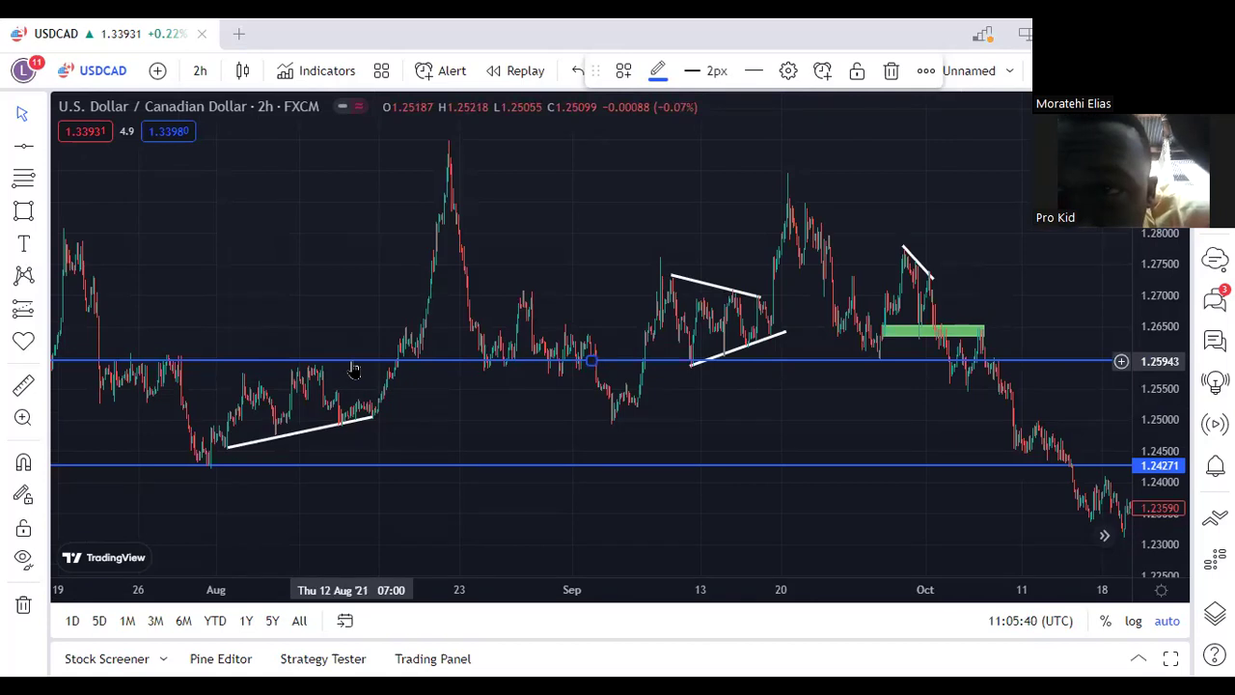
pyautogui.scroll(-3, 354, 369)
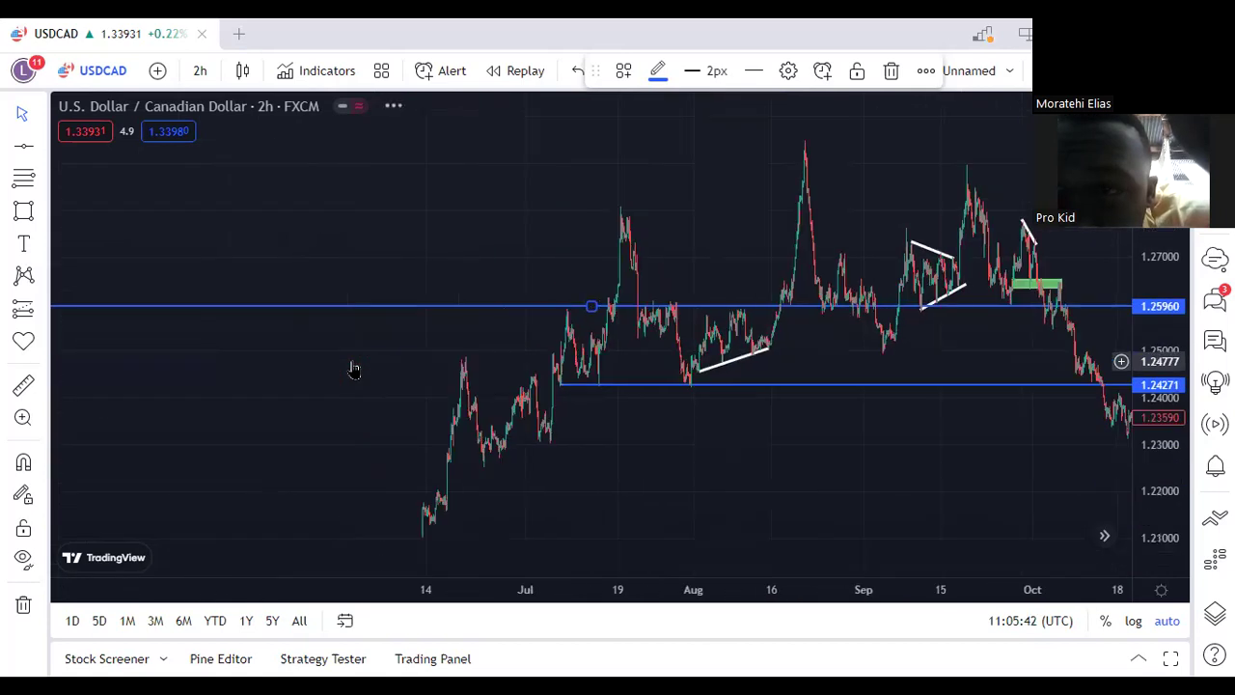
pyautogui.scroll(-2, 354, 369)
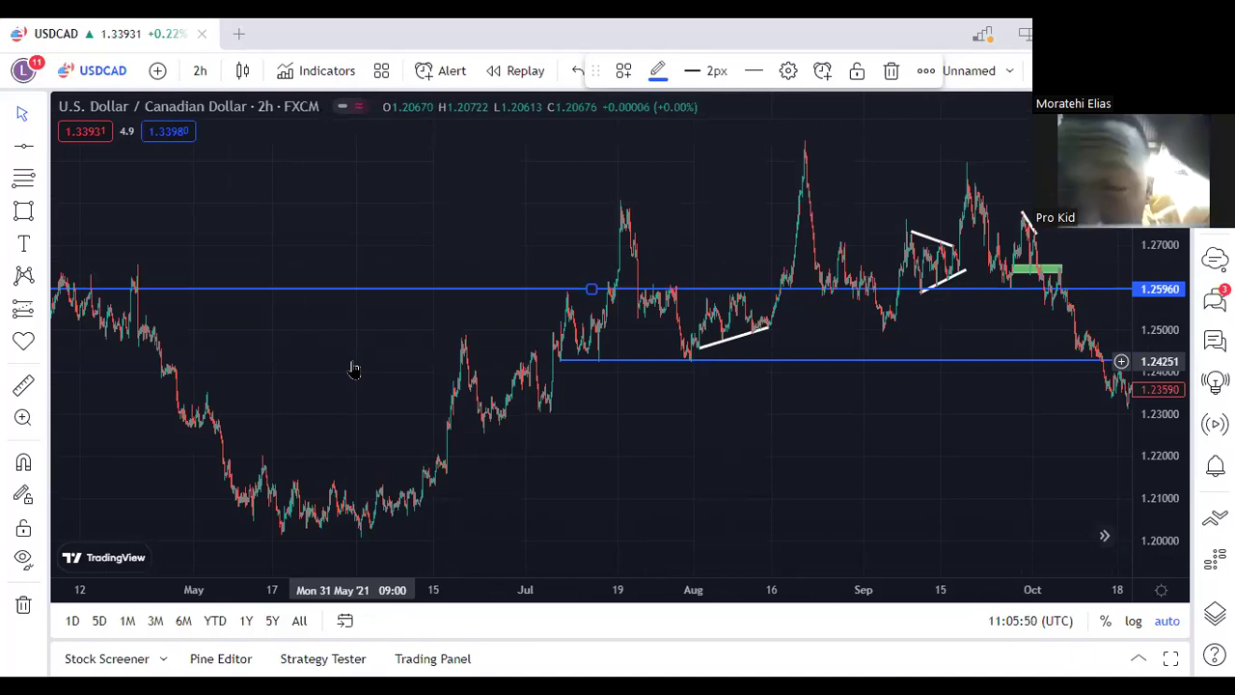
pyautogui.scroll(-2, 353, 369)
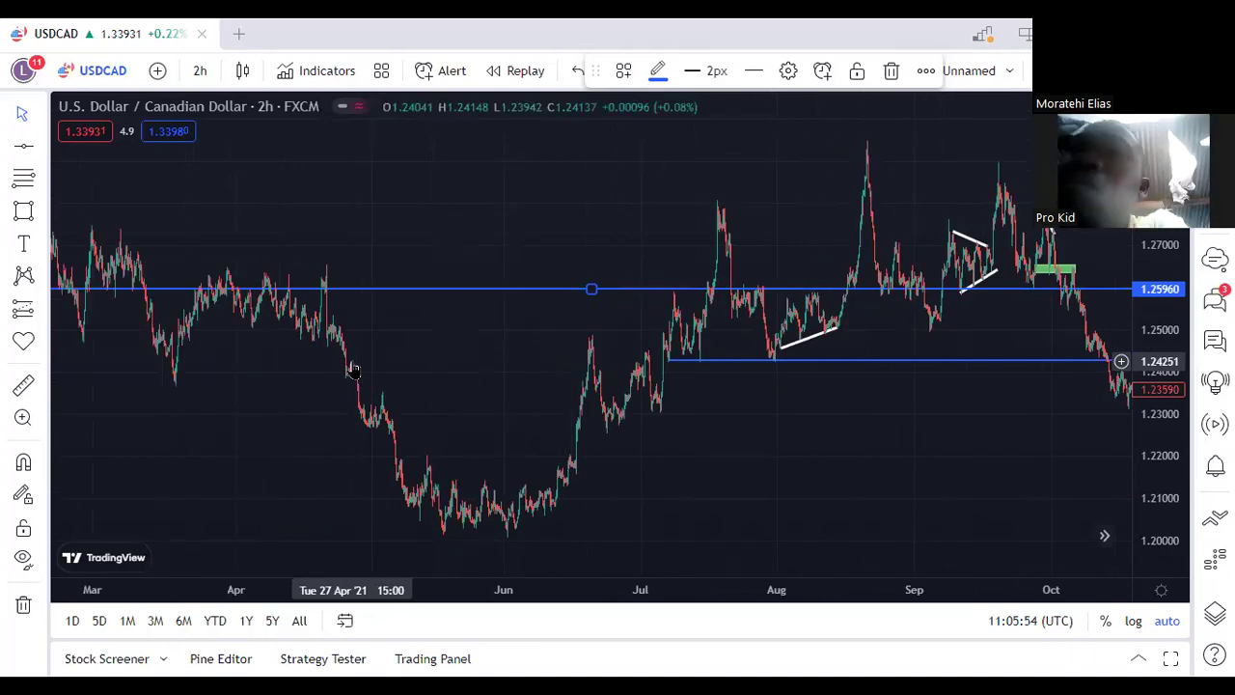
pyautogui.scroll(-2, 353, 369)
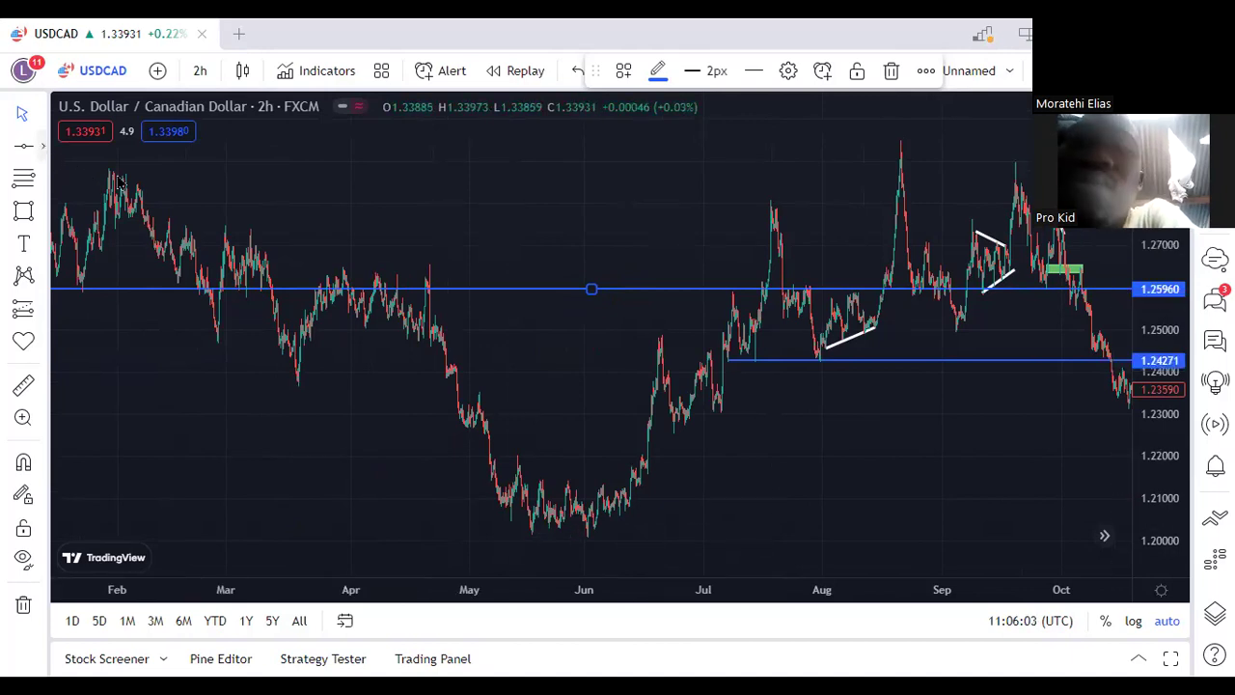
# Mark the early-February 2021 high with a short falling trend line and shift the chart right
pyautogui.click(42, 146)
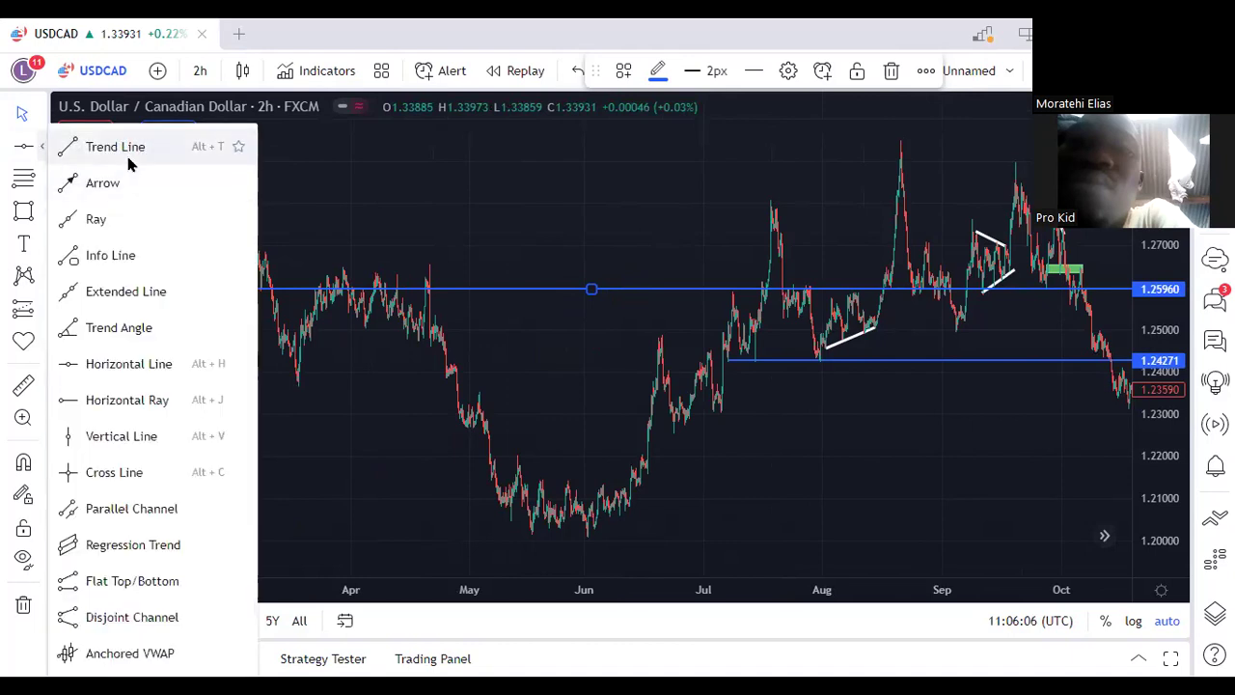
pyautogui.click(128, 154)
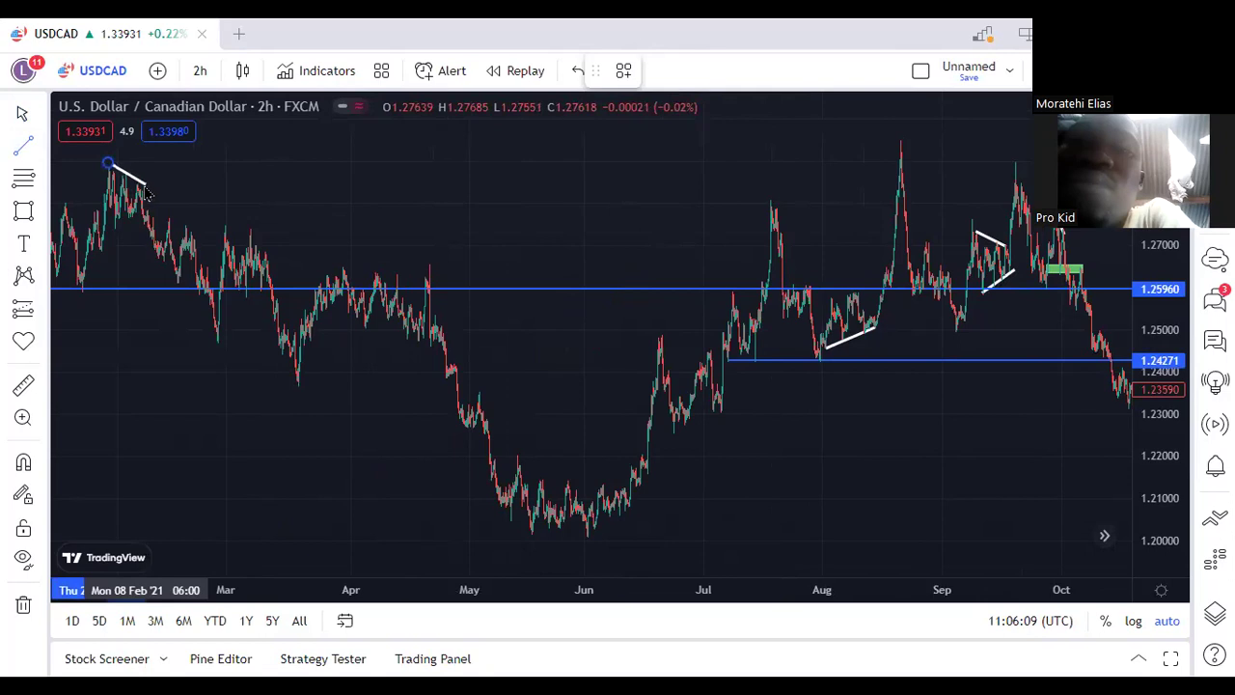
pyautogui.click(143, 188)
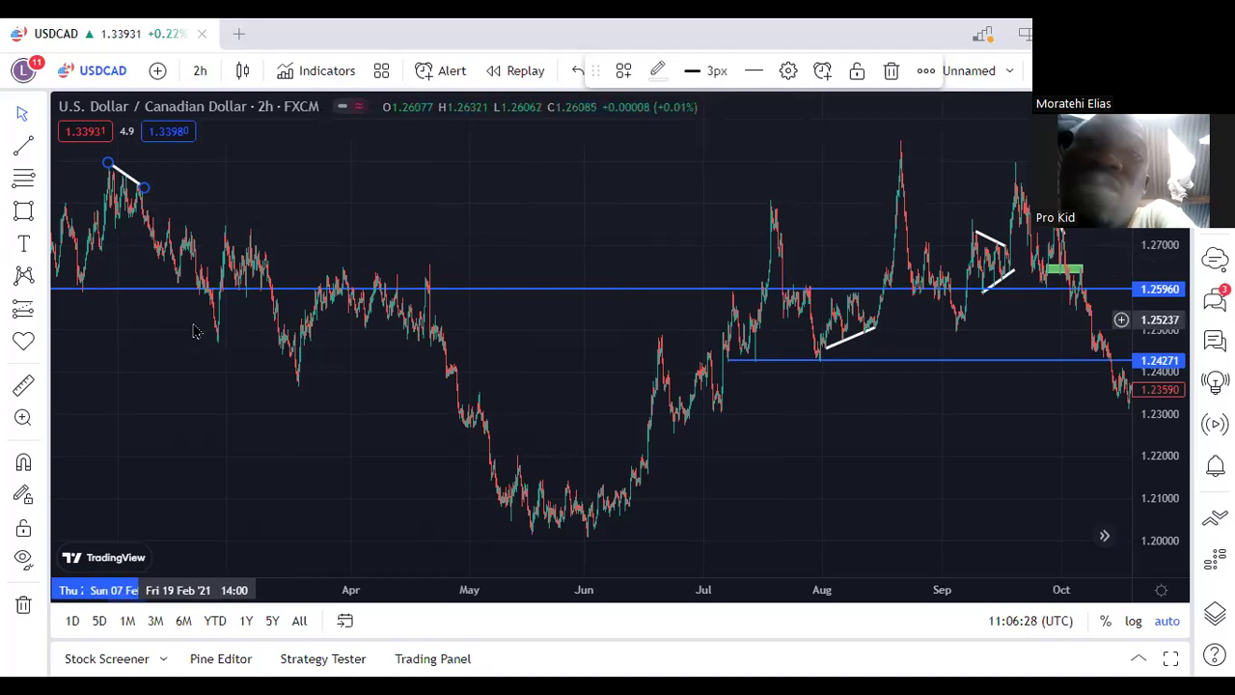
pyautogui.moveTo(174, 345)
pyautogui.mouseDown()
pyautogui.moveTo(375, 351)
pyautogui.moveTo(442, 370)
pyautogui.mouseUp()
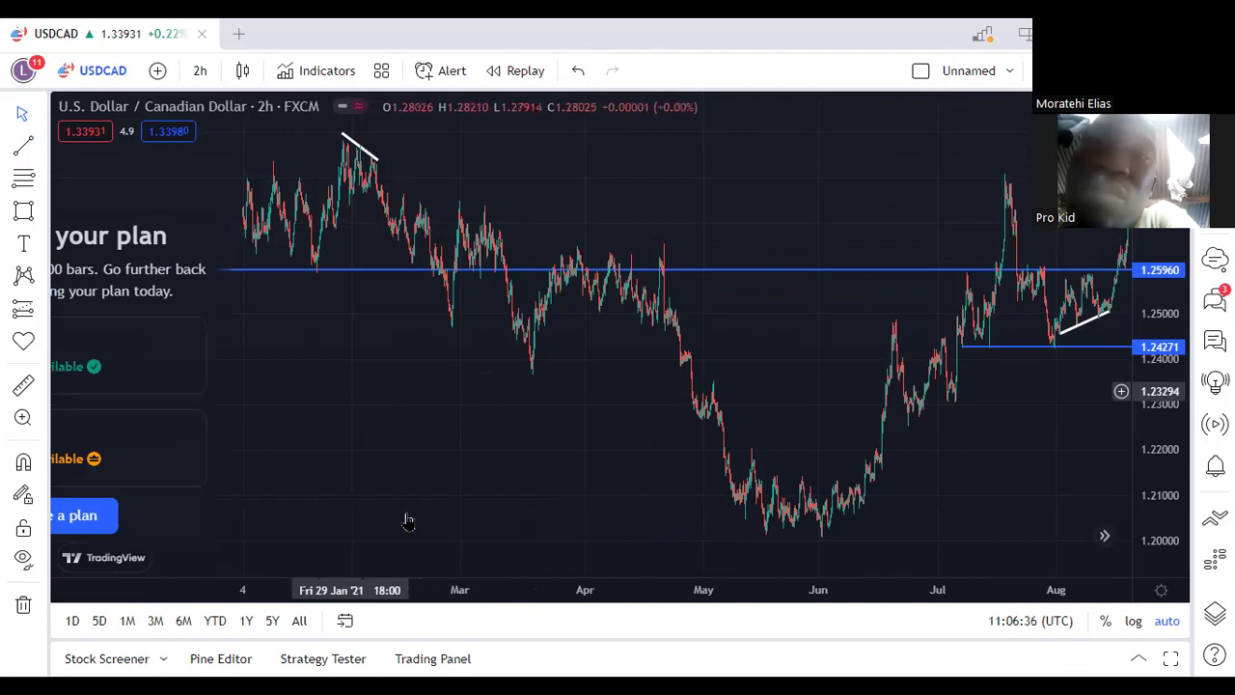
# Scroll the USDCAD chart back to the May 2022–January 2023 bars showing the 1.25960 and 1.24271 levels
pyautogui.hscroll(-5, 410, 522)
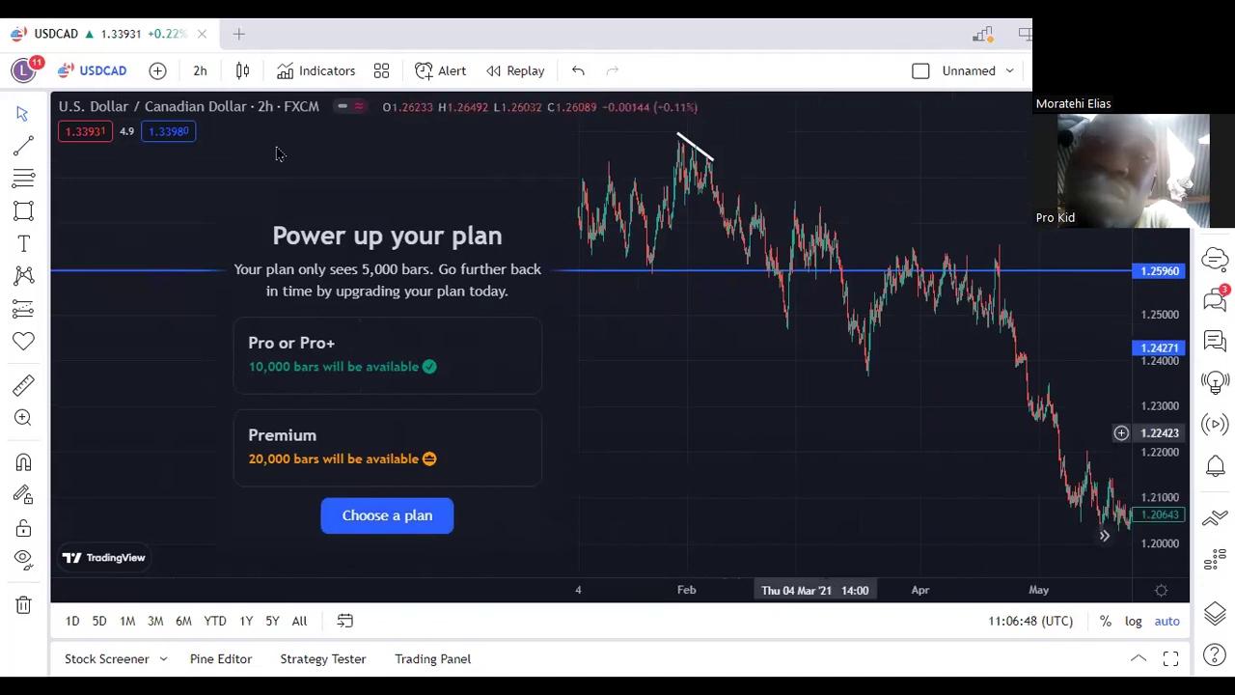
pyautogui.hscroll(-5, 352, 150)
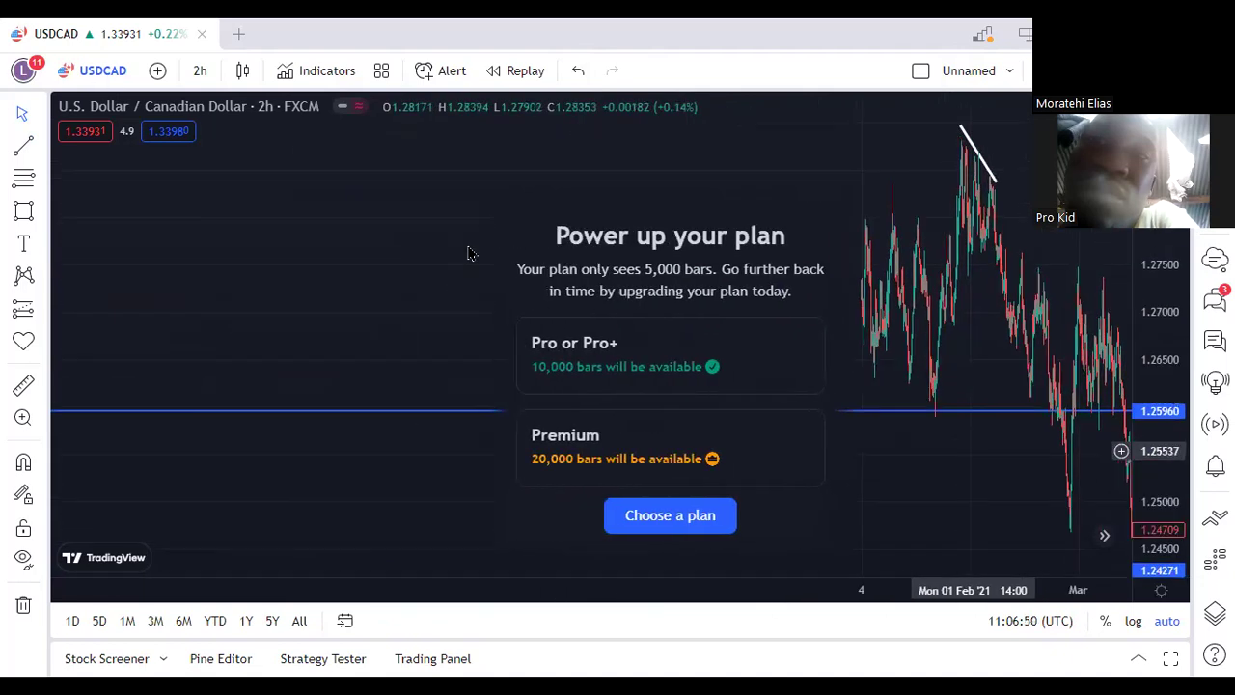
pyautogui.hscroll(5, 470, 253)
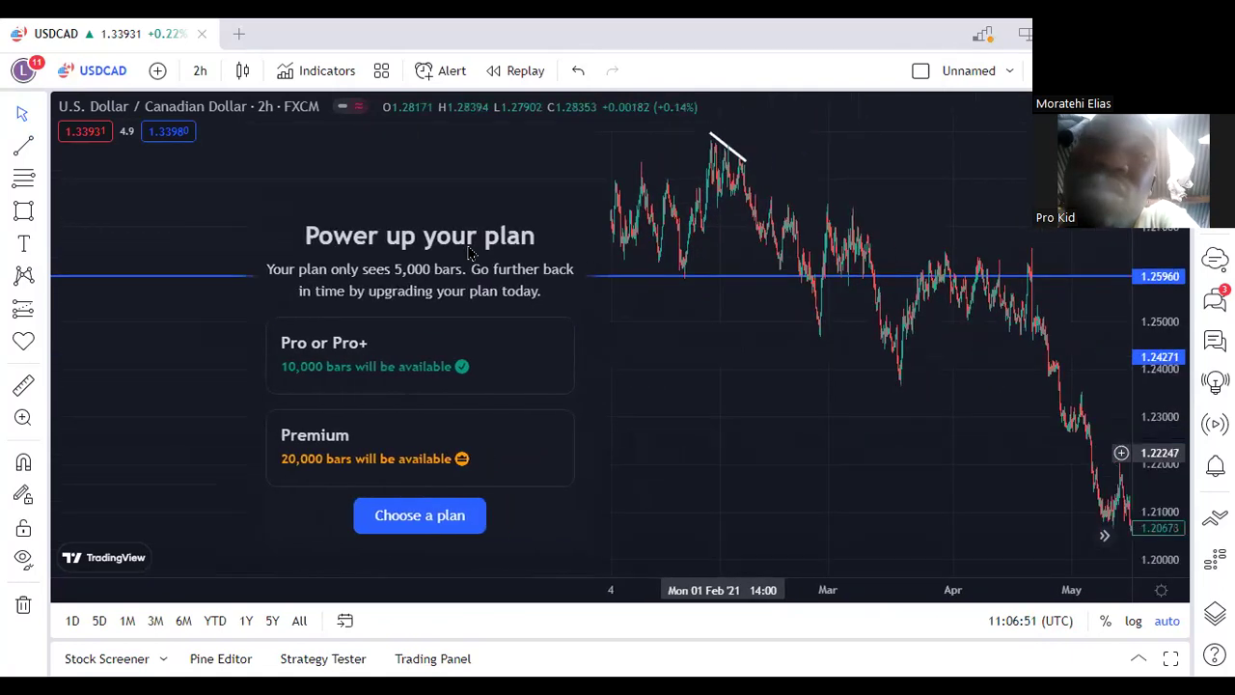
pyautogui.hscroll(5, 470, 253)
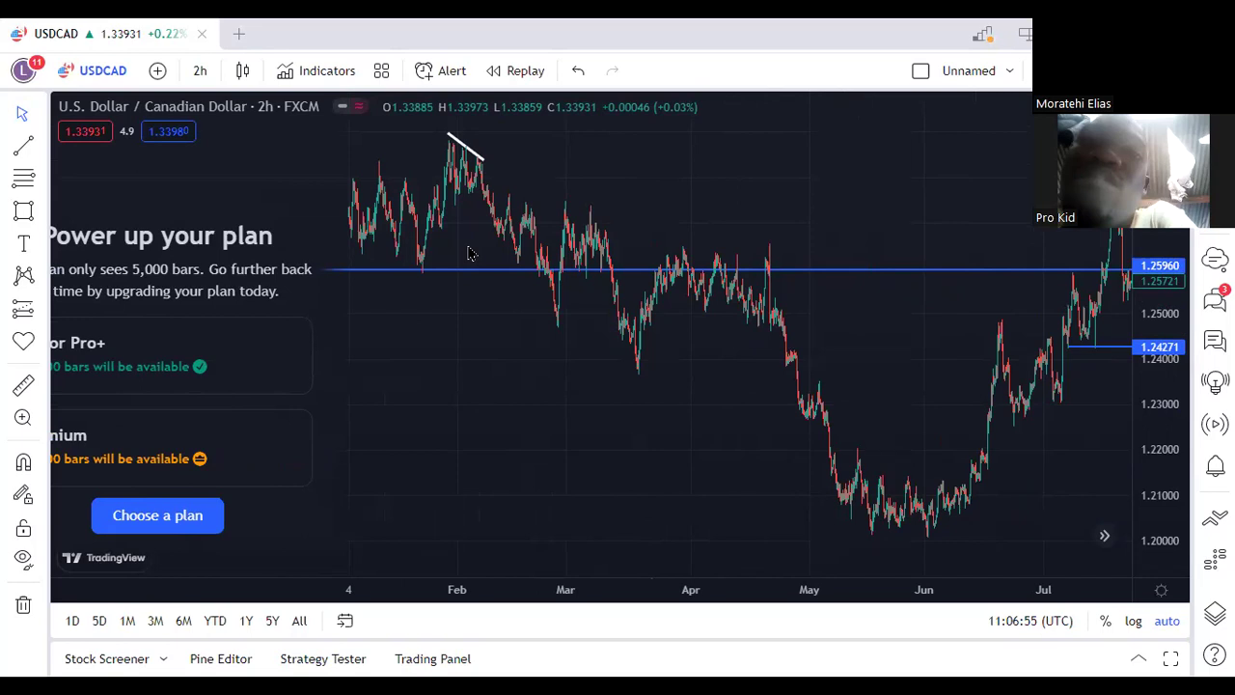
pyautogui.hscroll(10, 468, 253)
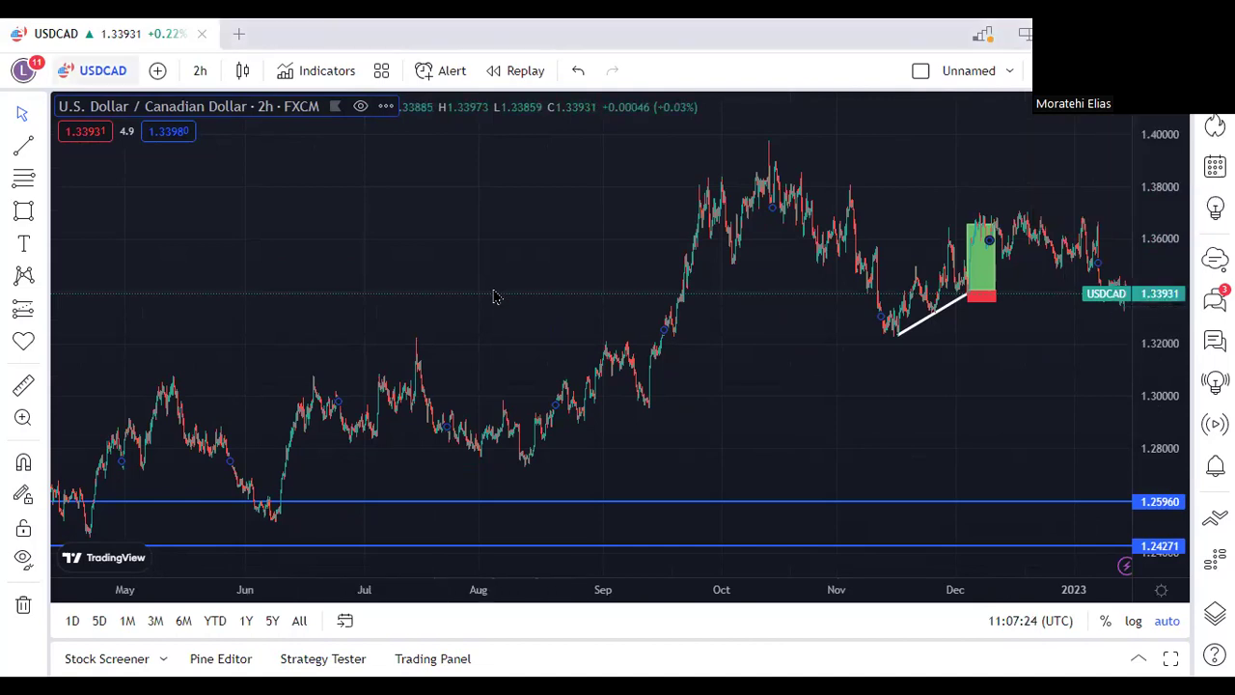
# Switch the chart symbol from USDCAD to OANDA's AUDUSD
pyautogui.hotkey('ctrl', 'k')
pyautogui.press('BackSpace')
pyautogui.write('AUDUSD')
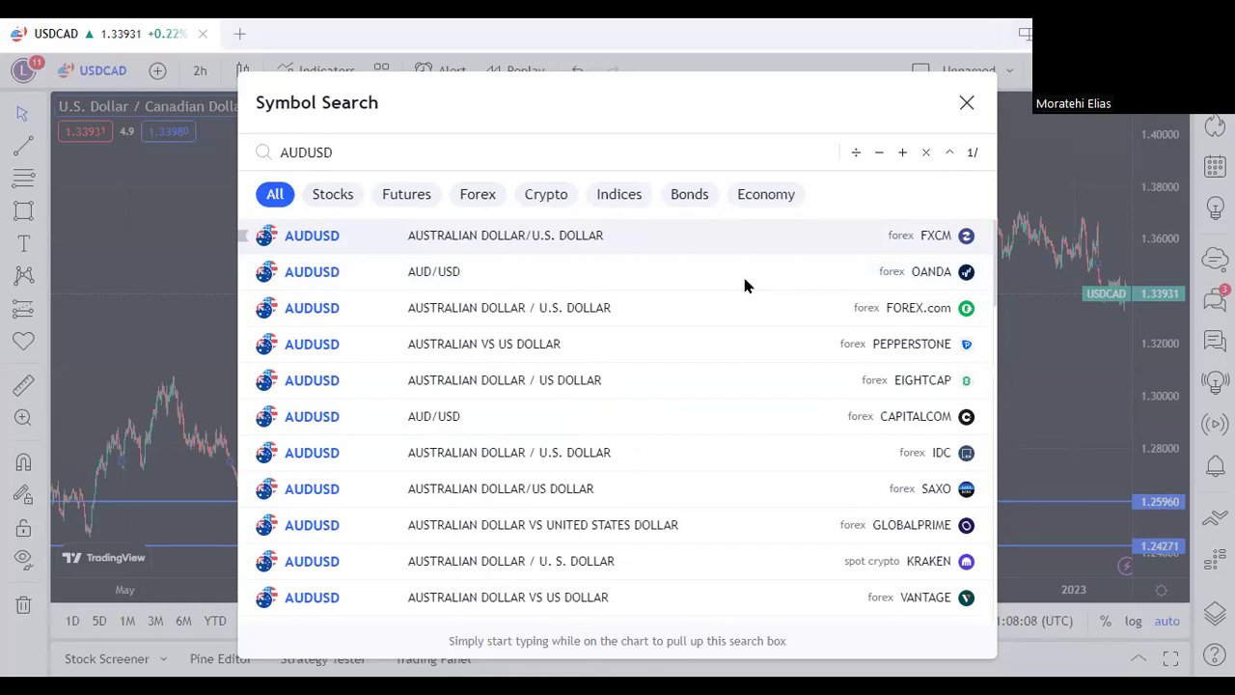
pyautogui.scroll(-1, 744, 284)
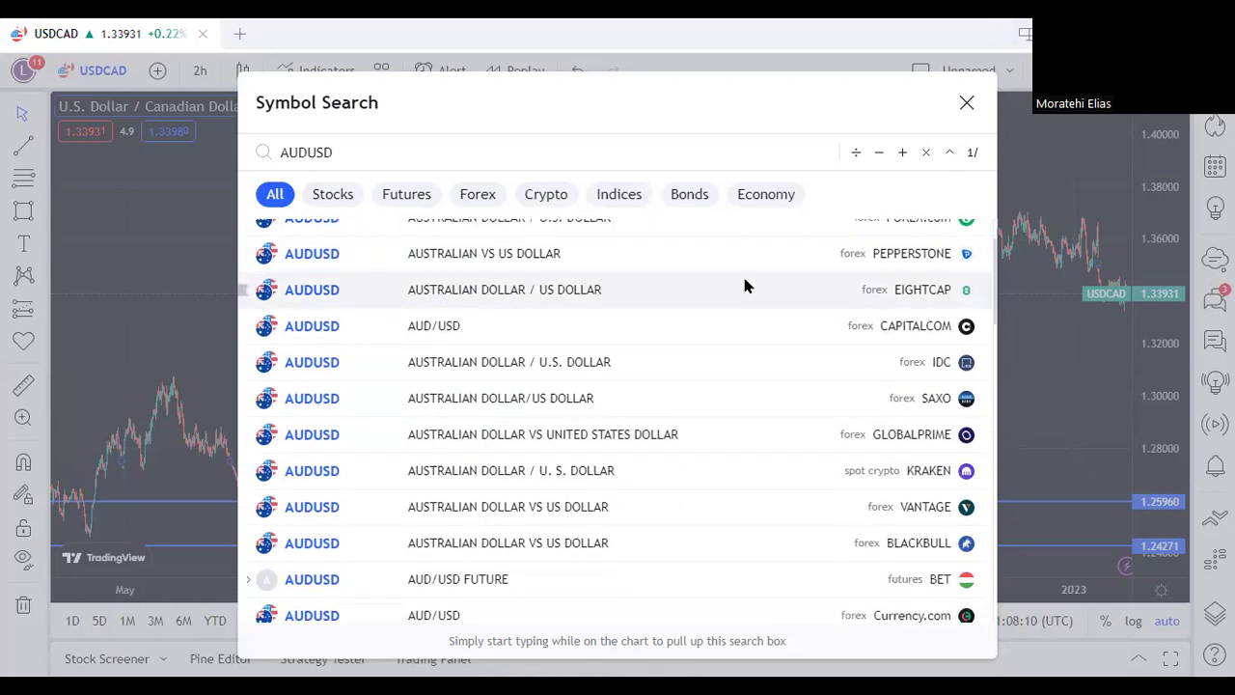
pyautogui.scroll(-1, 744, 285)
pyautogui.scroll(2, 743, 284)
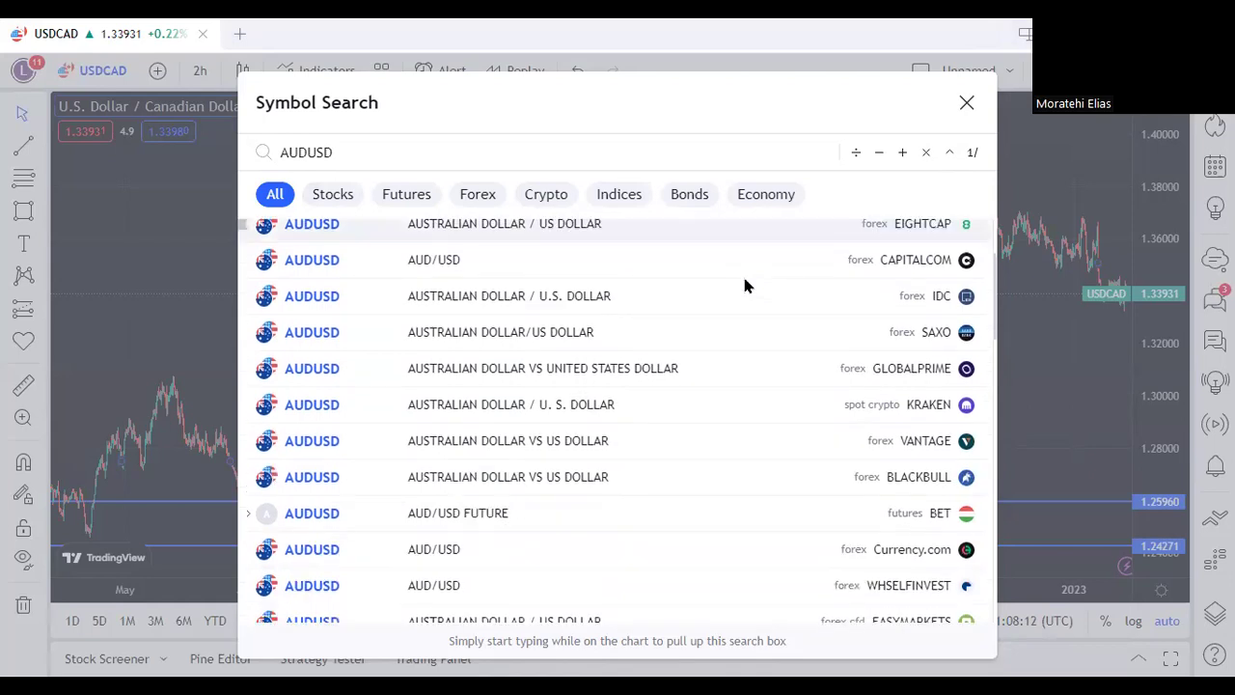
pyautogui.click(744, 284)
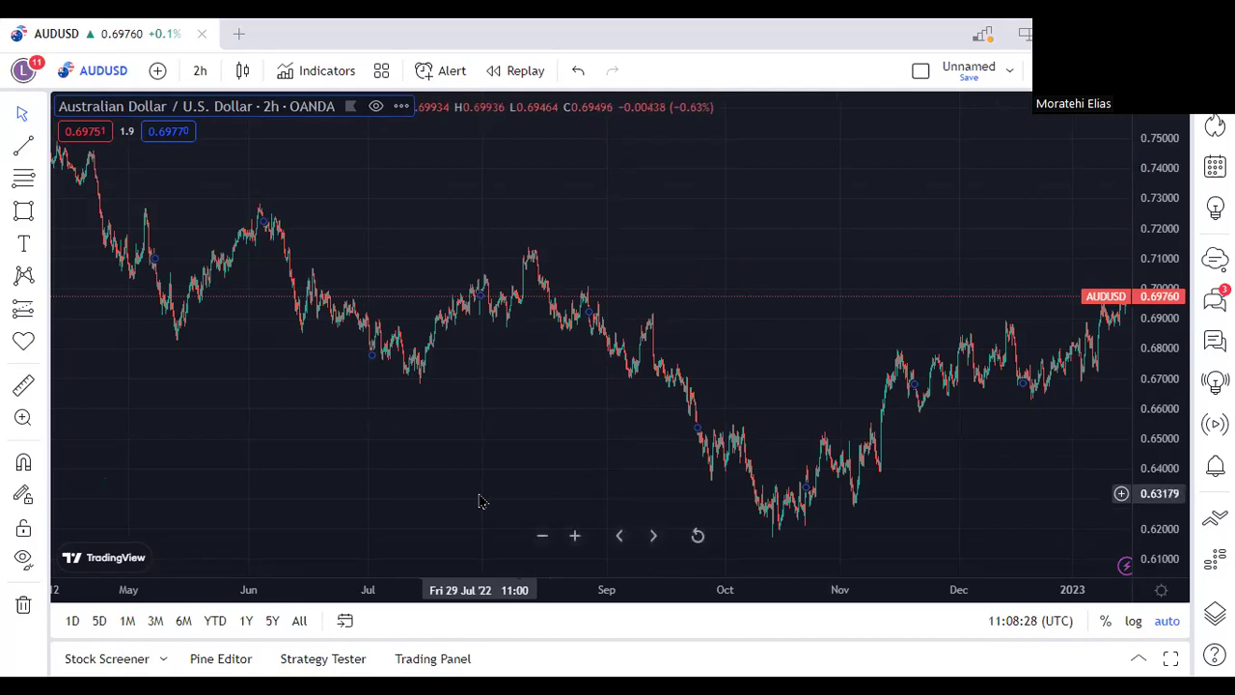
# Zoom in to mid-December through mid-January with the latest bars mid-view
pyautogui.scroll(10, 480, 501)
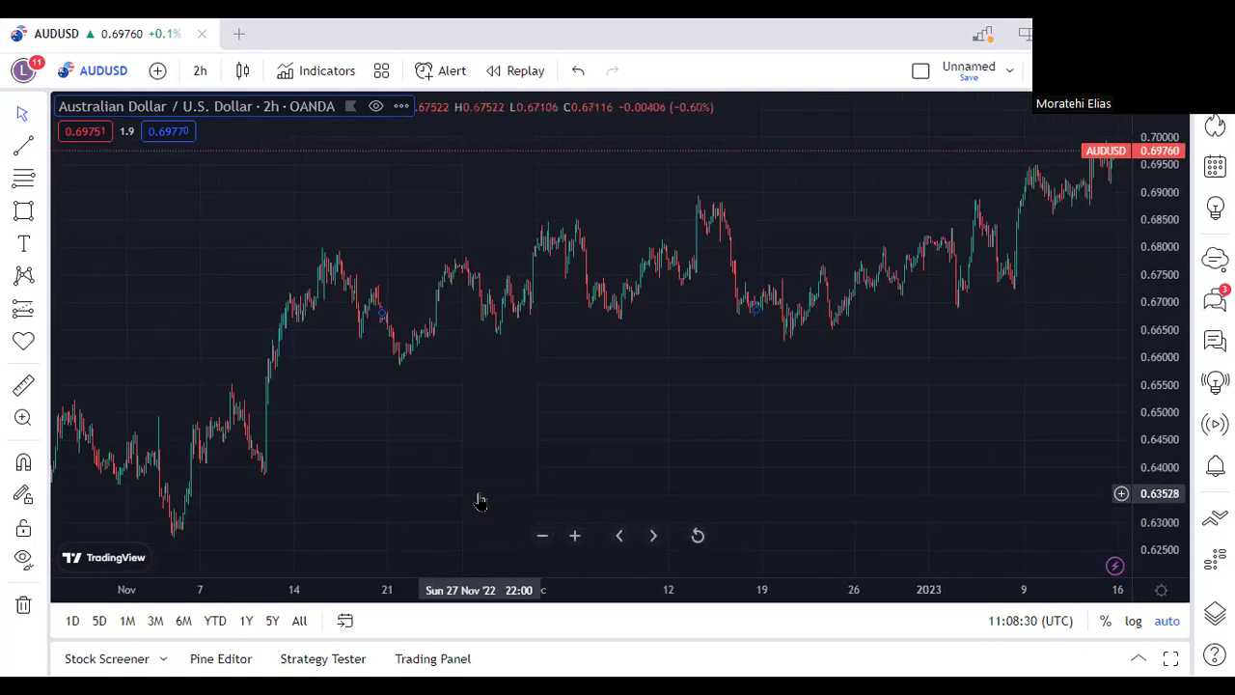
pyautogui.scroll(3, 480, 501)
pyautogui.scroll(2, 479, 501)
pyautogui.moveTo(656, 356); pyautogui.dragTo(399, 357)
# Change the AUDUSD interval to 4 hours, then to 1 week
pyautogui.click(204, 73)
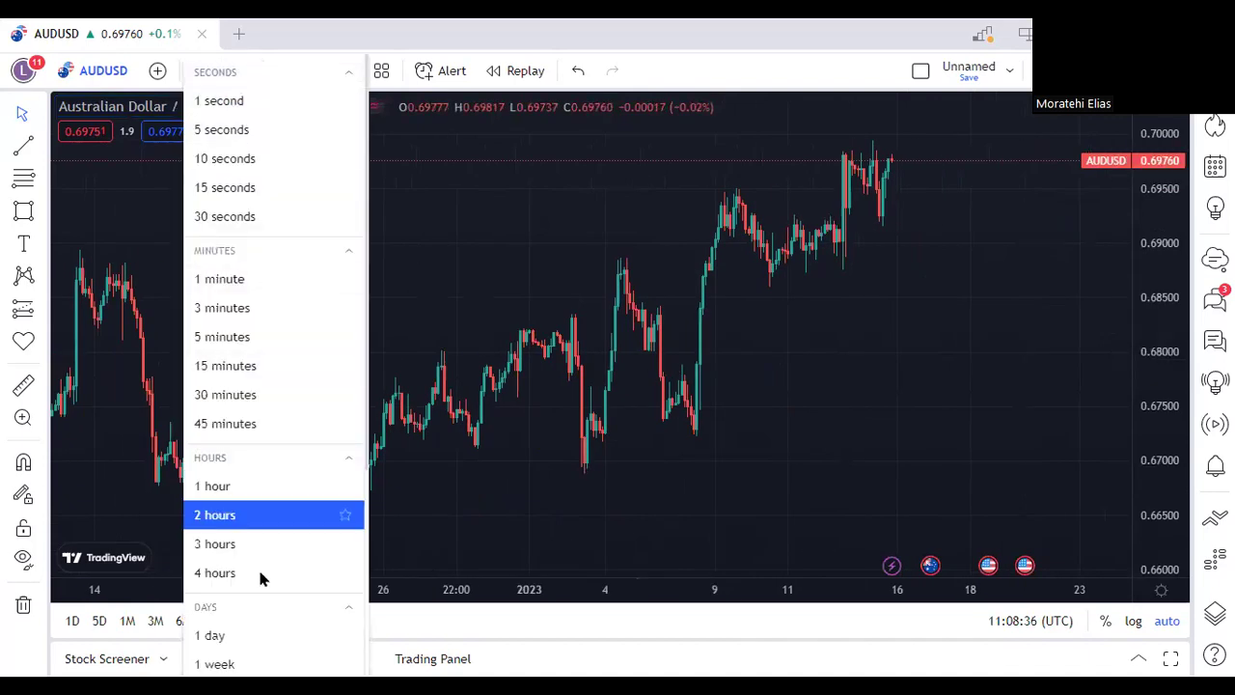
pyautogui.click(260, 573)
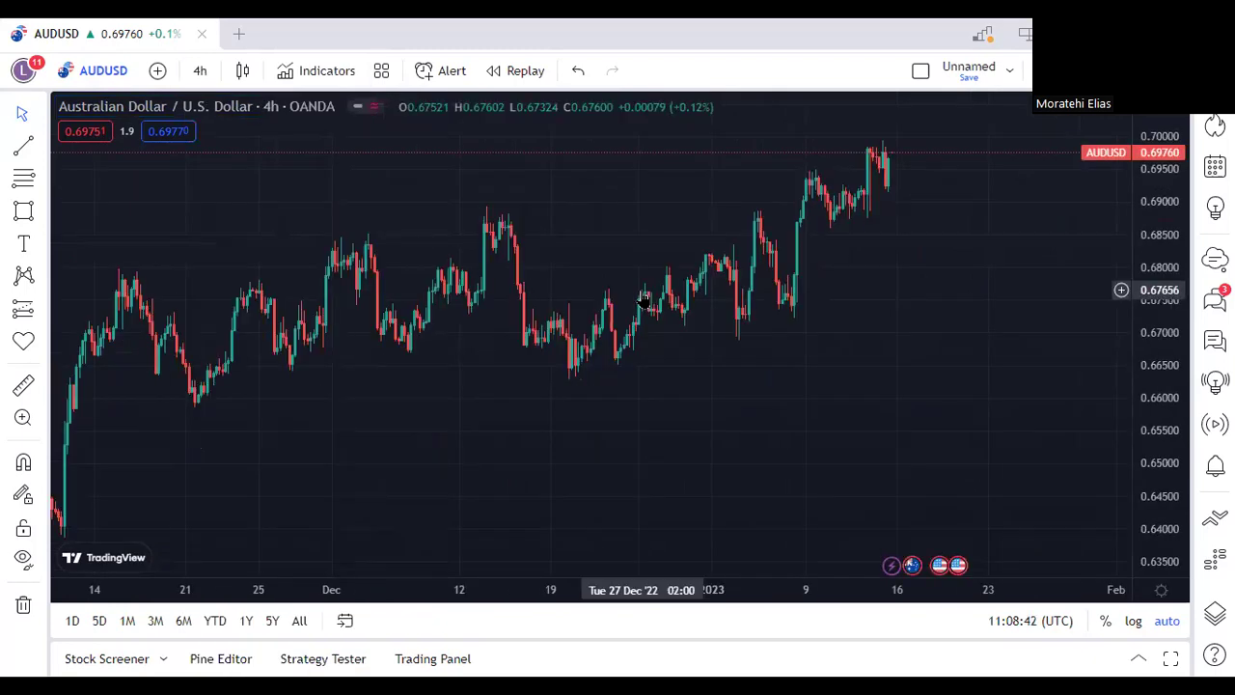
pyautogui.click(194, 73)
pyautogui.scroll(-2, 289, 598)
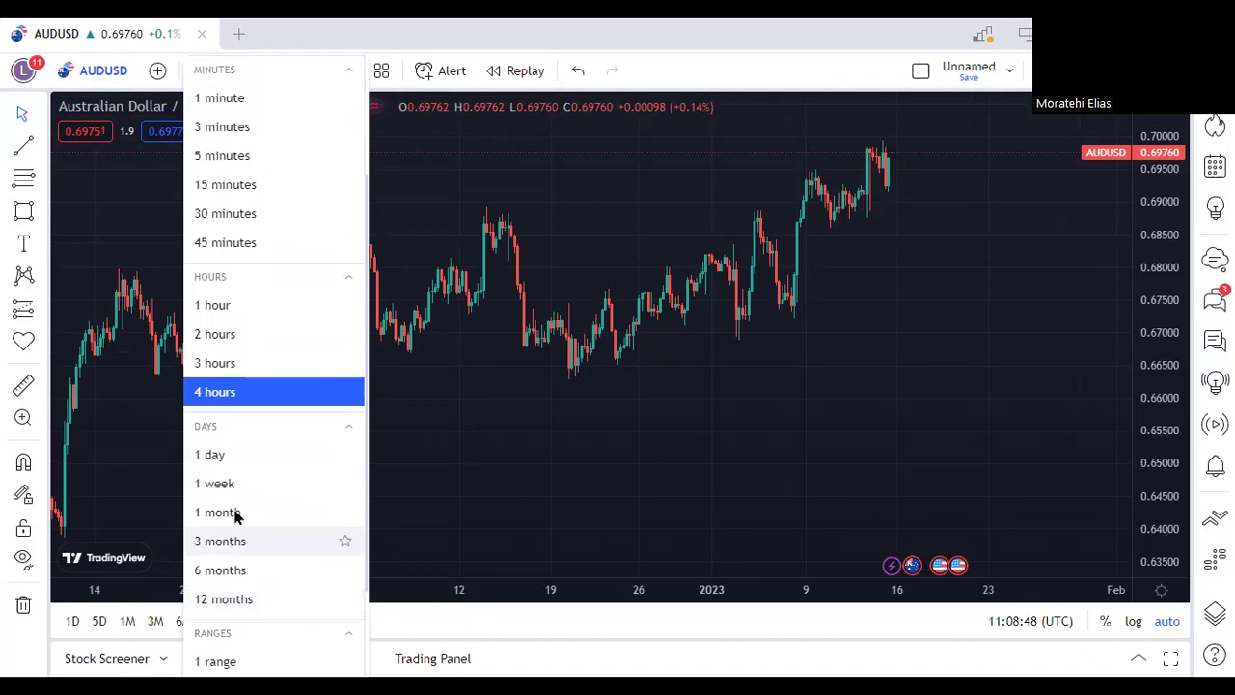
pyautogui.click(149, 251)
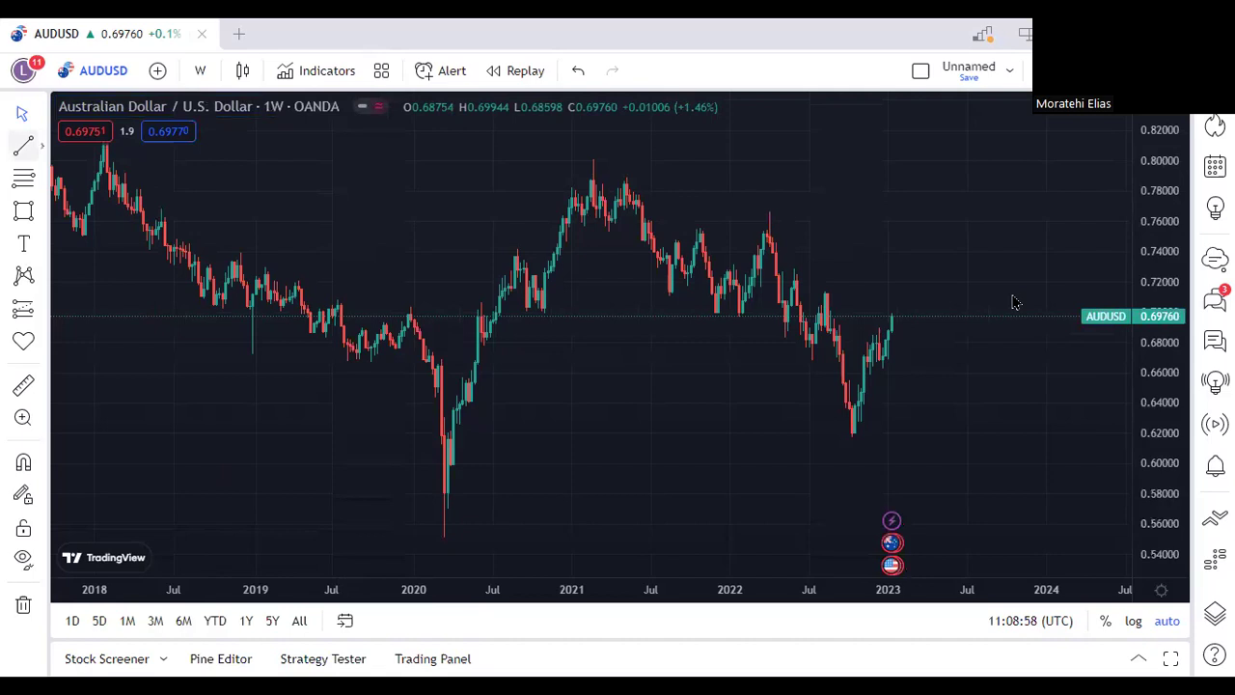
# Draw a white falling trend line from the February 2021 high across the 2022 high to December 2023
pyautogui.click(593, 155)
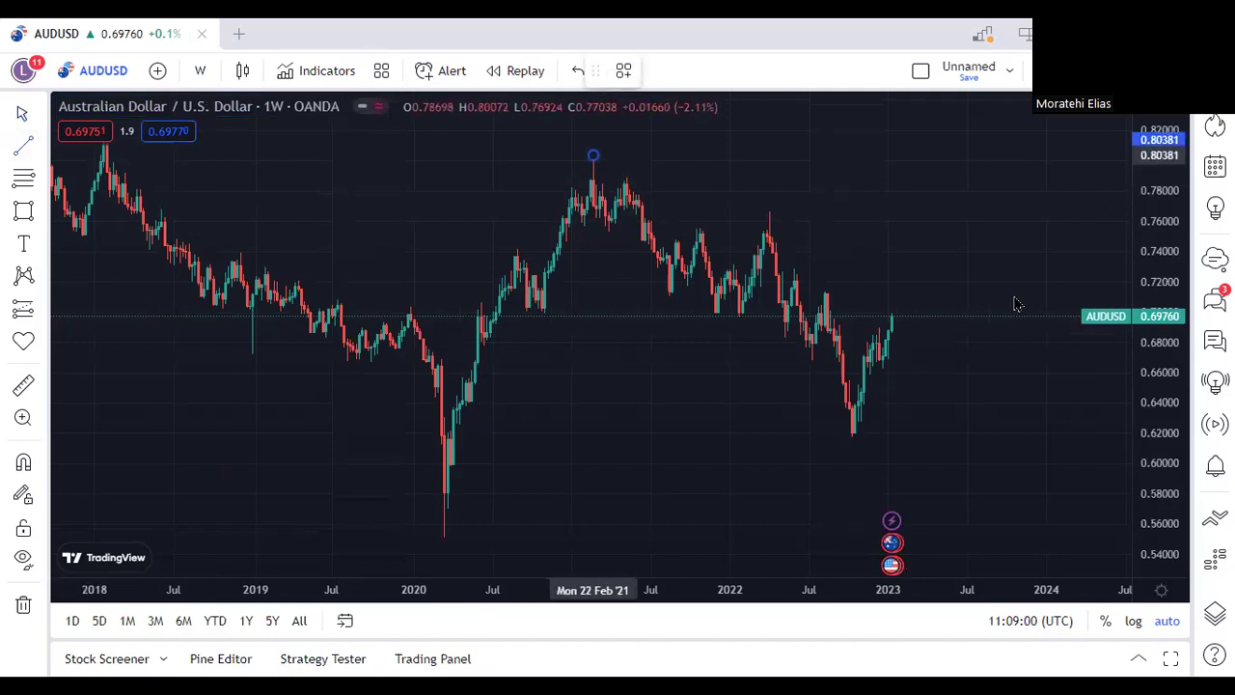
pyautogui.click(1012, 294)
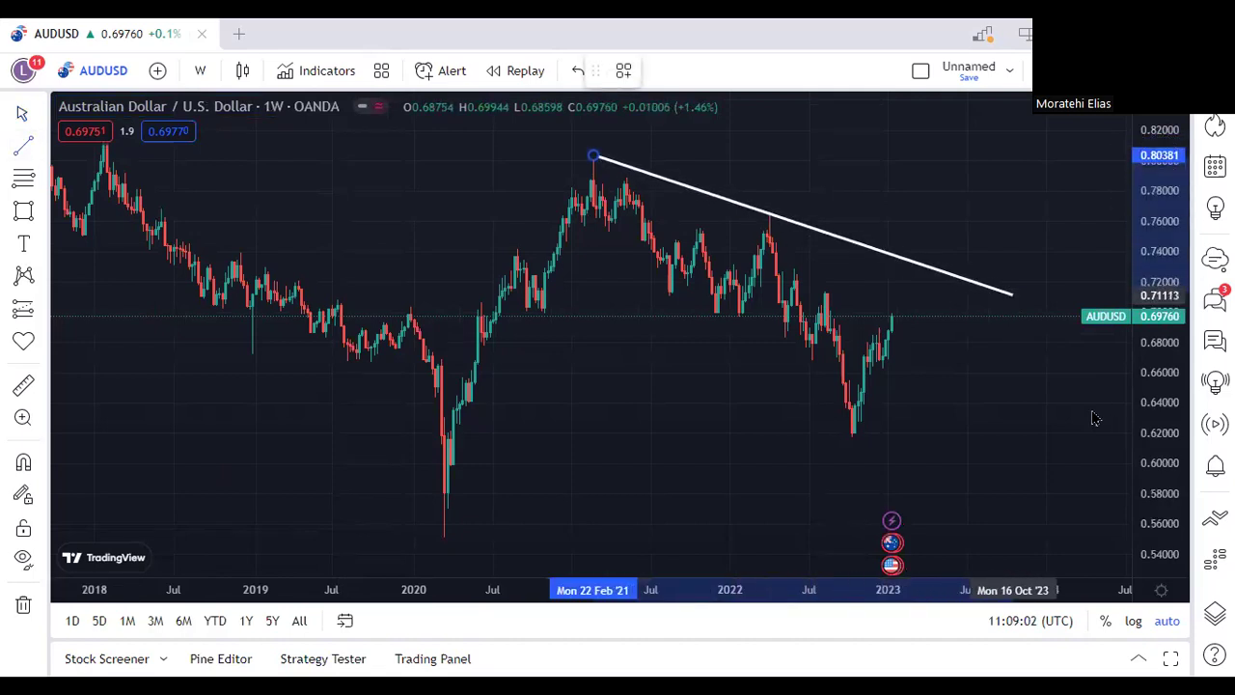
pyautogui.moveTo(1012, 294); pyautogui.dragTo(1043, 302)
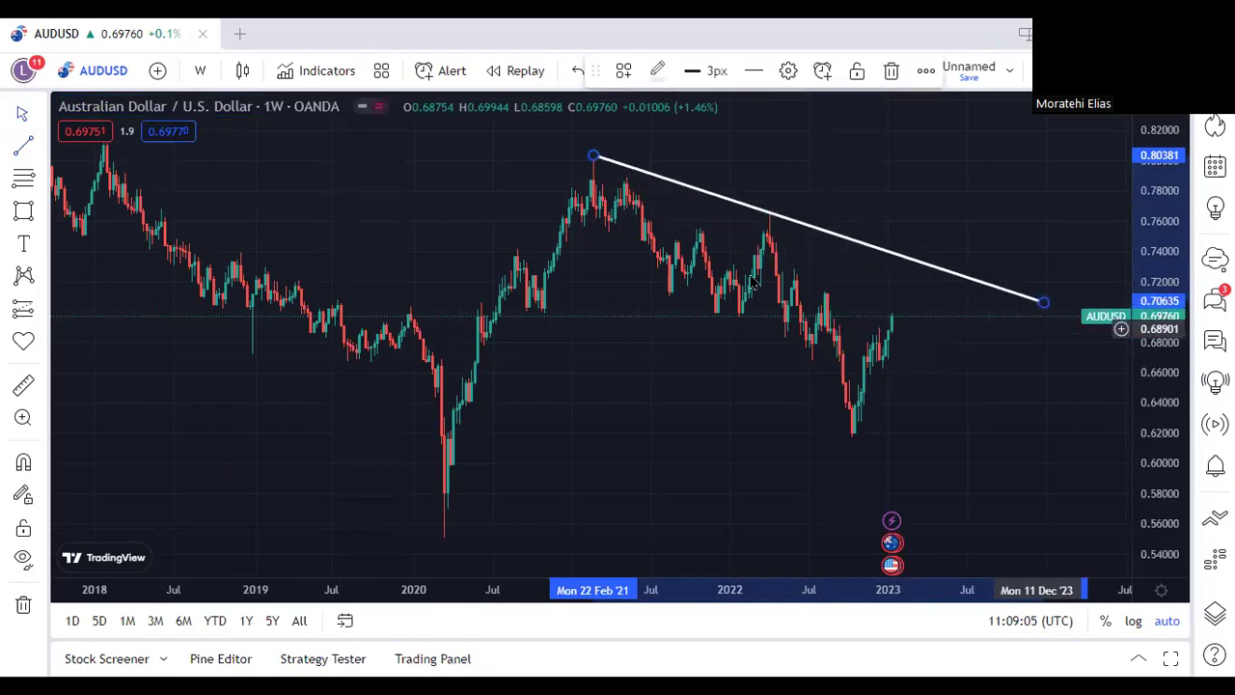
pyautogui.doubleClick(769, 228)
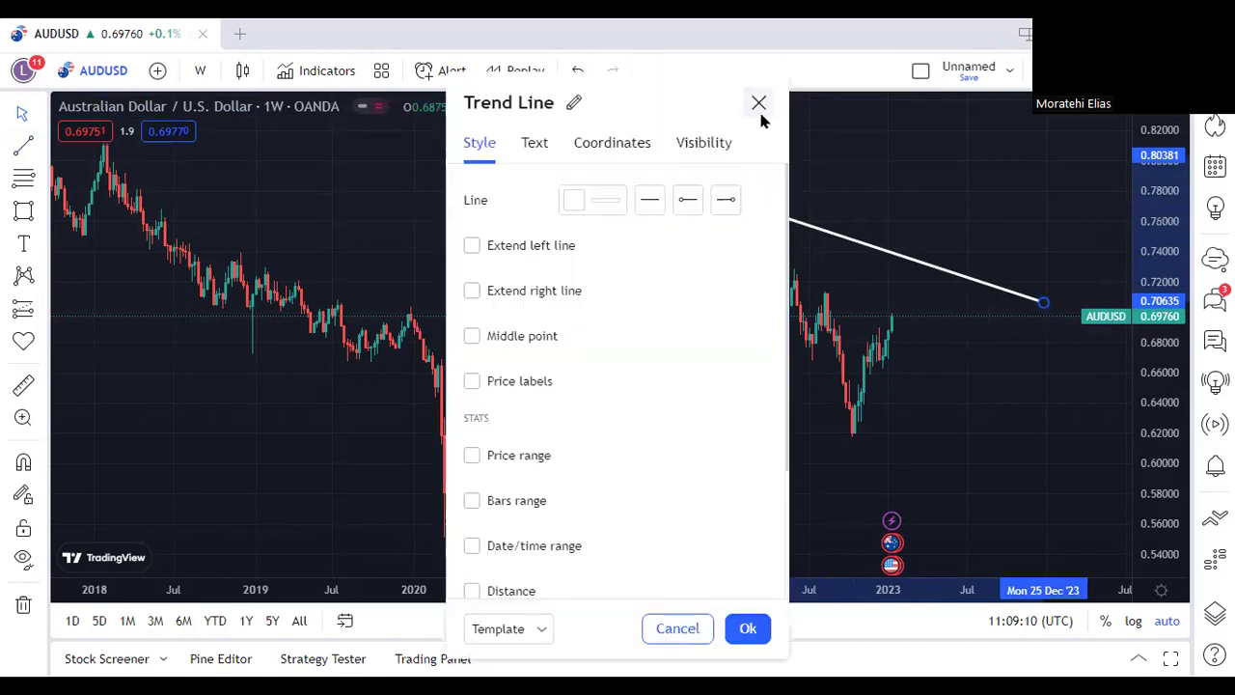
pyautogui.click(747, 628)
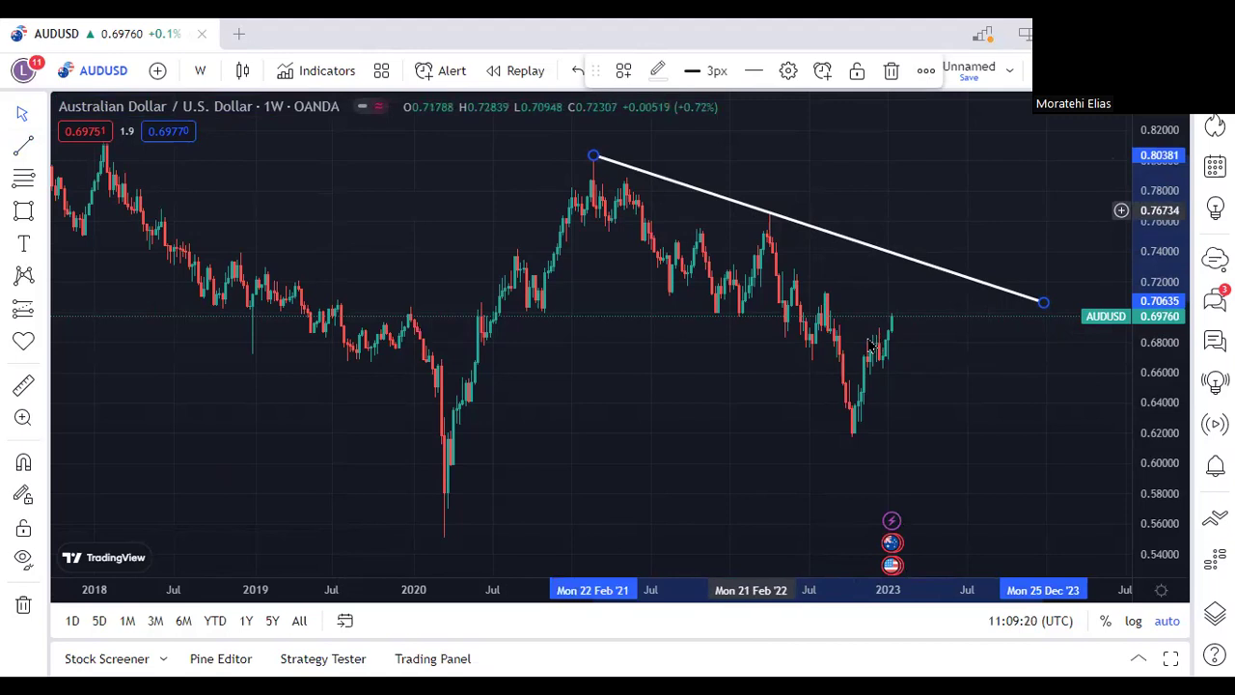
pyautogui.scroll(2, 859, 348)
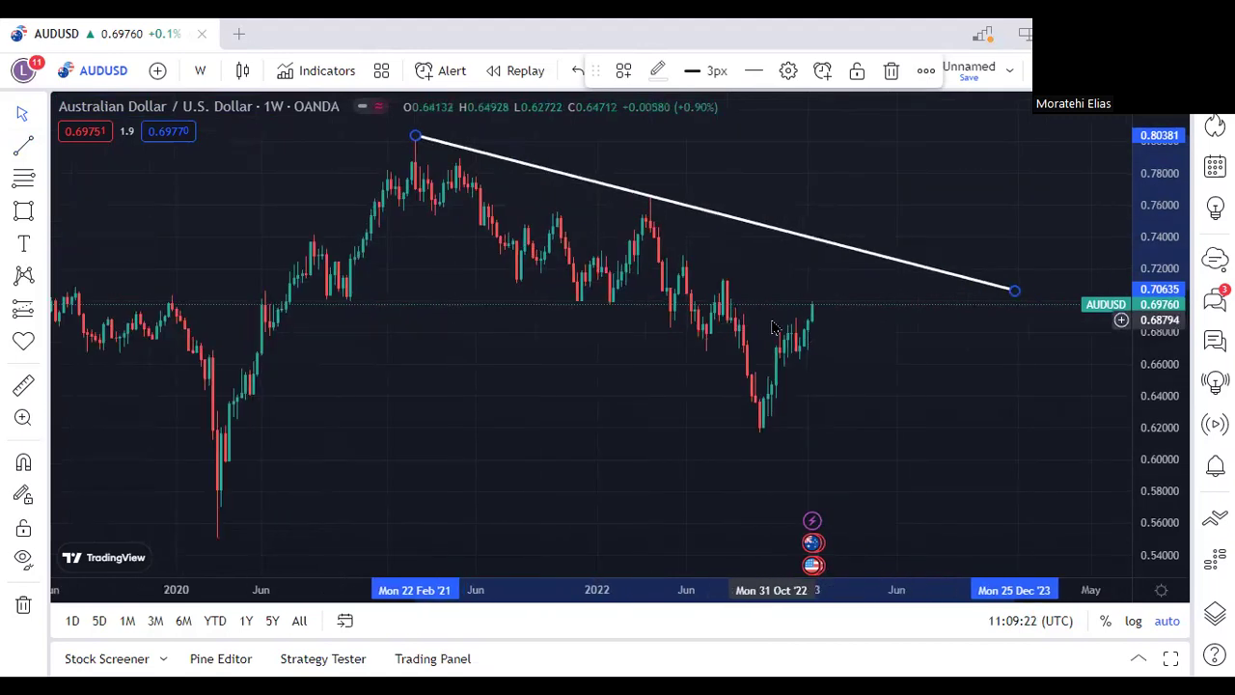
pyautogui.scroll(2, 772, 328)
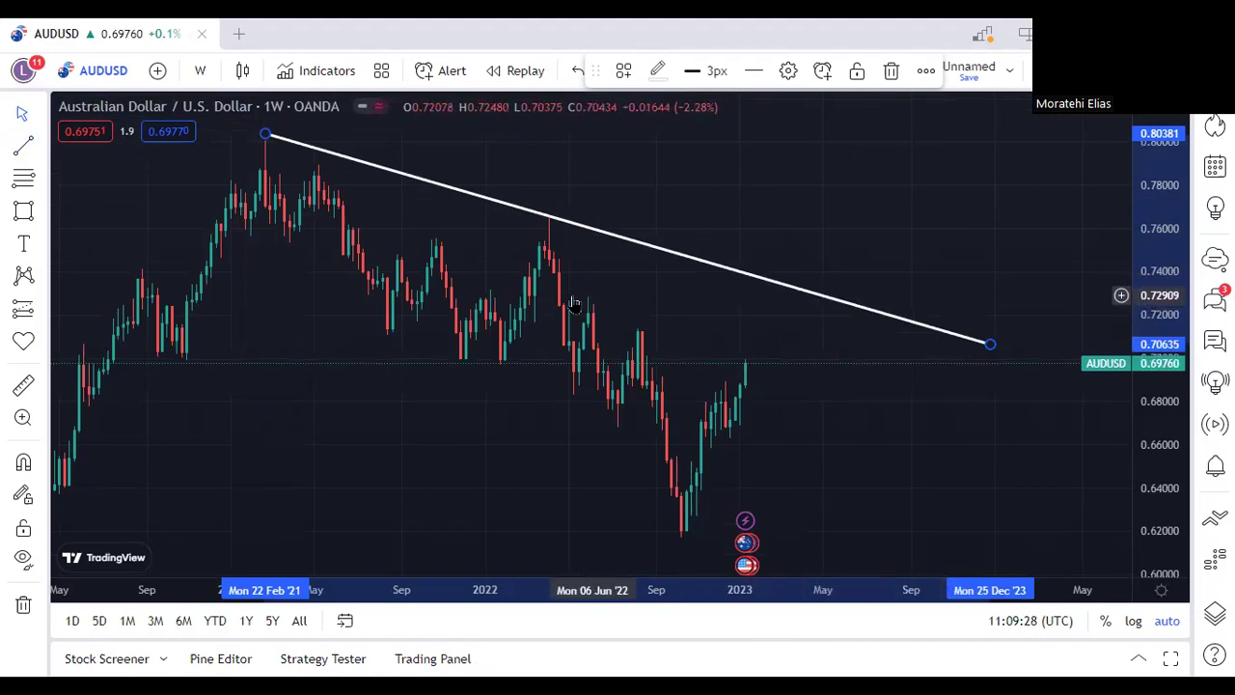
pyautogui.click(46, 145)
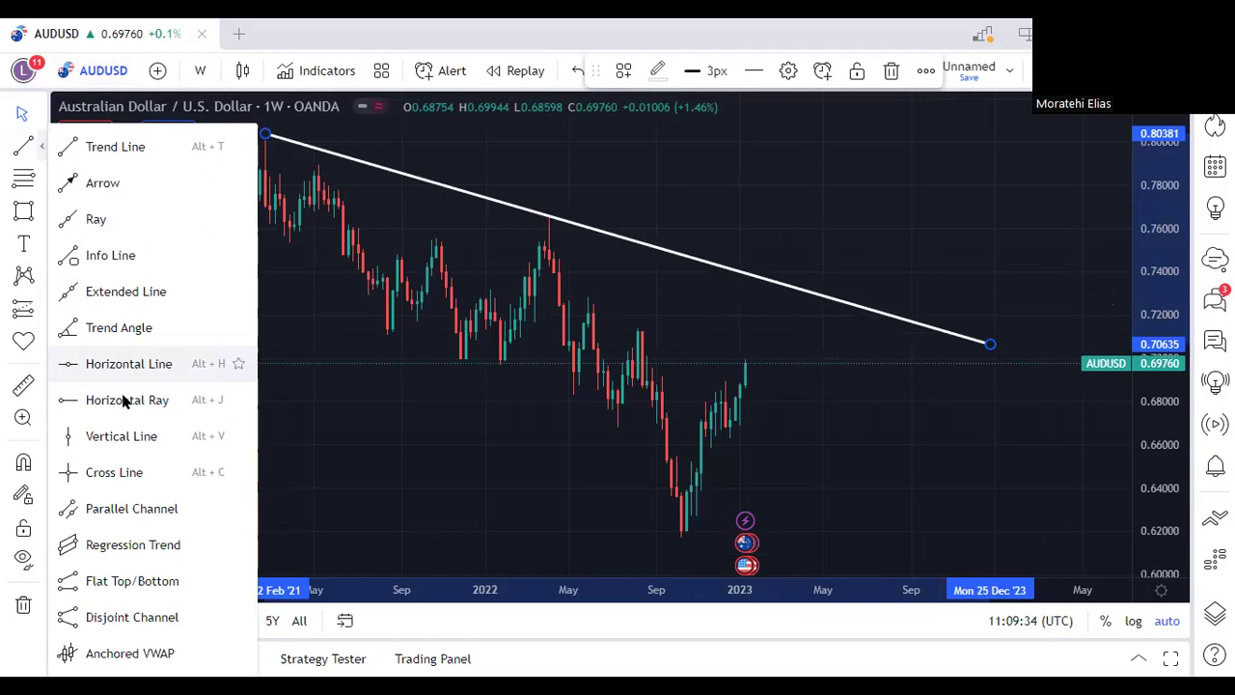
# Add a blue horizontal ray at 0.72993 and a green zone around 0.709–0.714 from August 2022
pyautogui.click(226, 398)
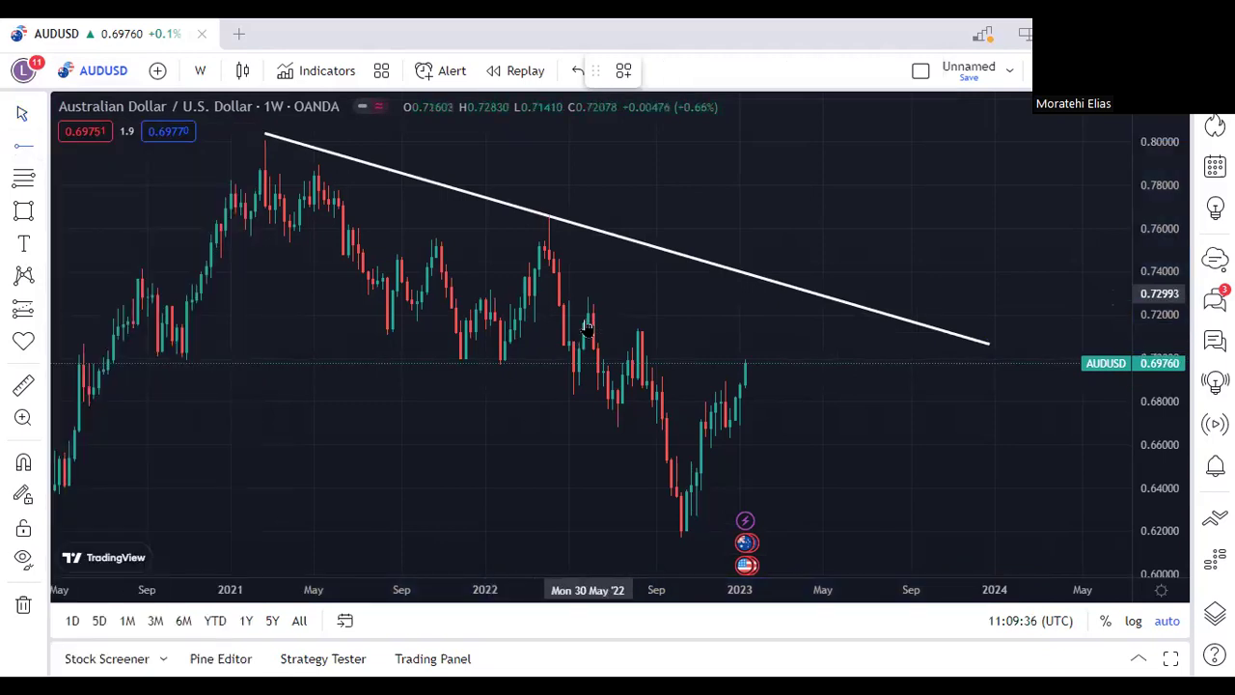
pyautogui.click(586, 326)
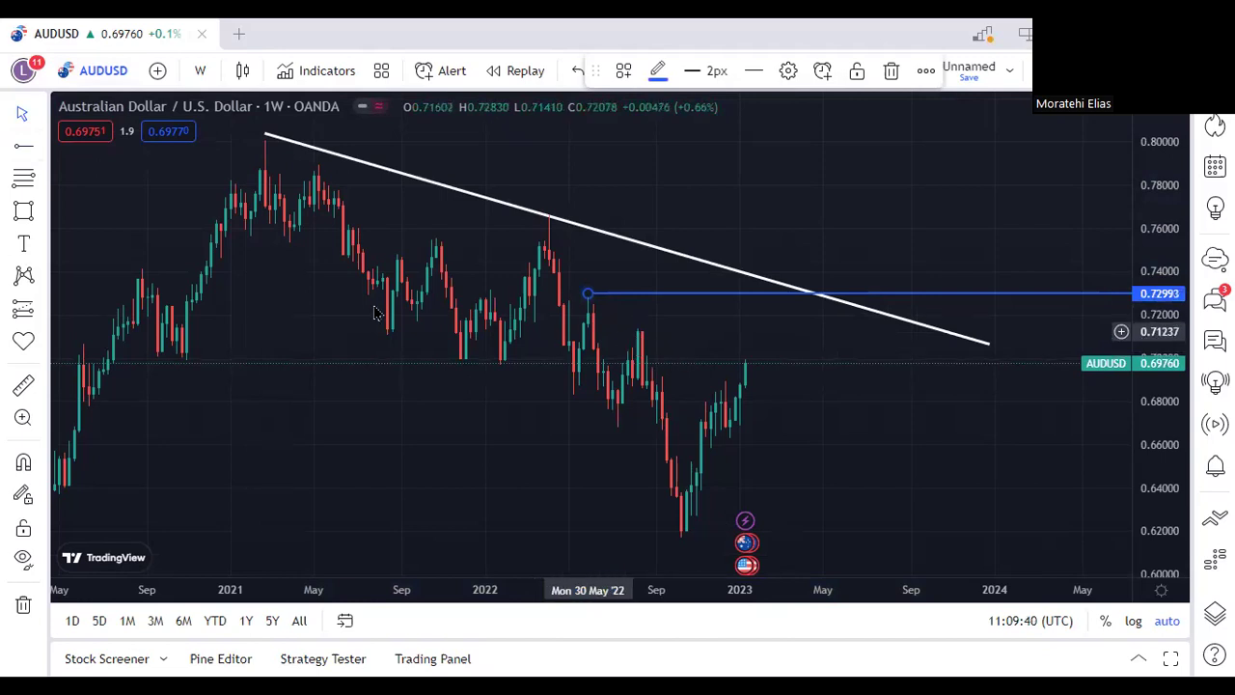
pyautogui.click(39, 212)
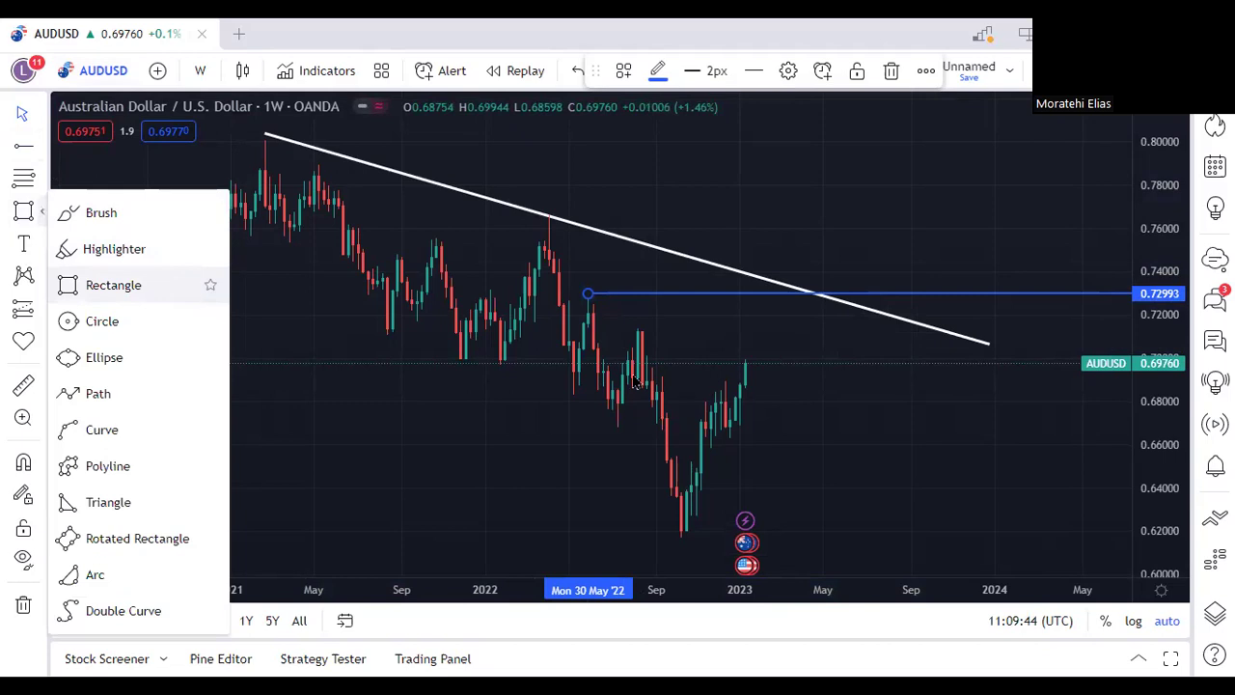
pyautogui.click(637, 328)
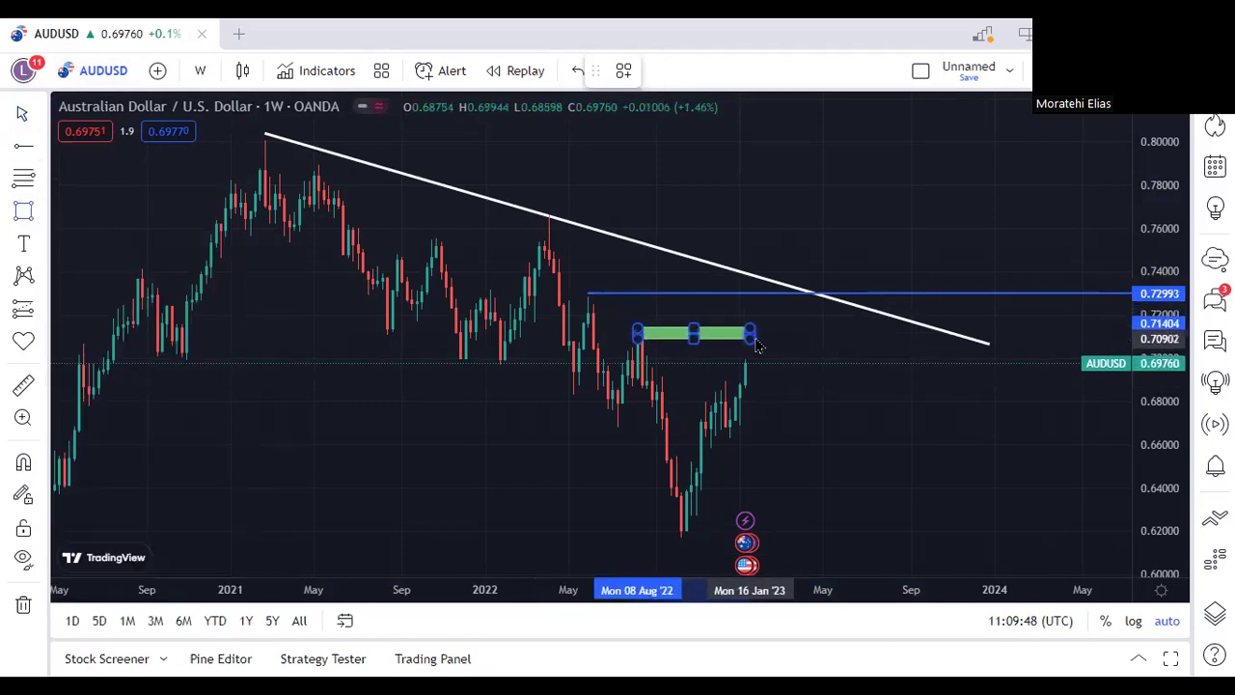
pyautogui.doubleClick(755, 336)
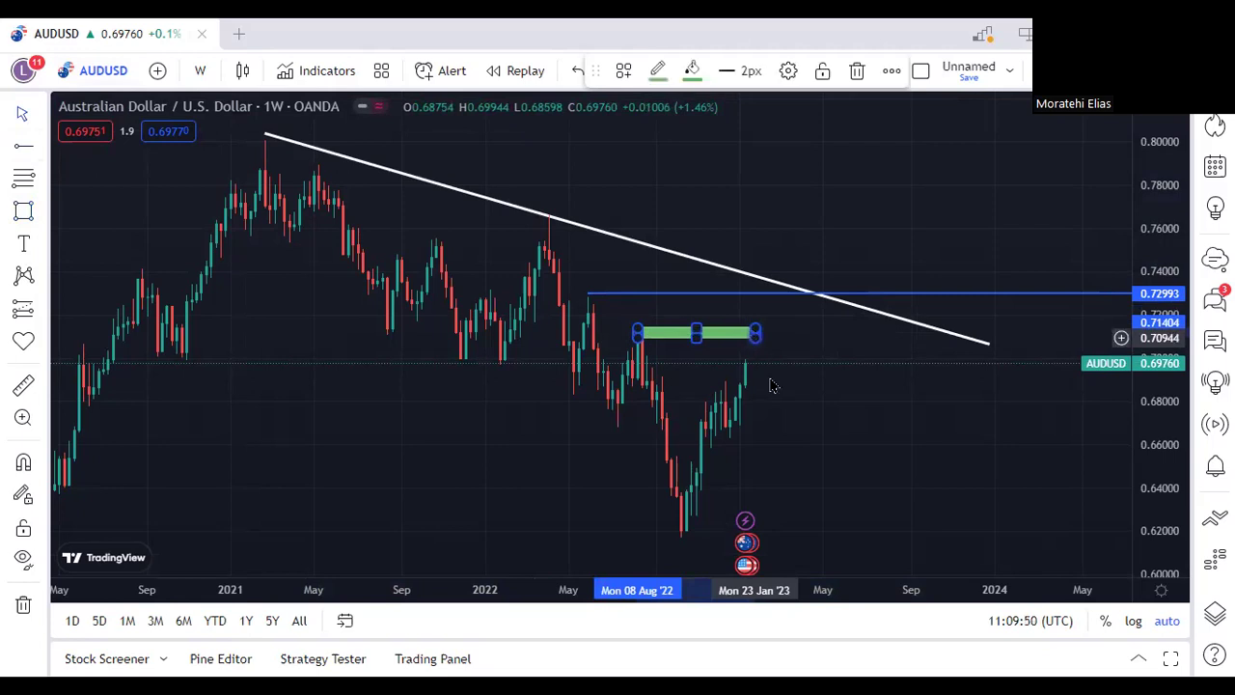
pyautogui.click(749, 516)
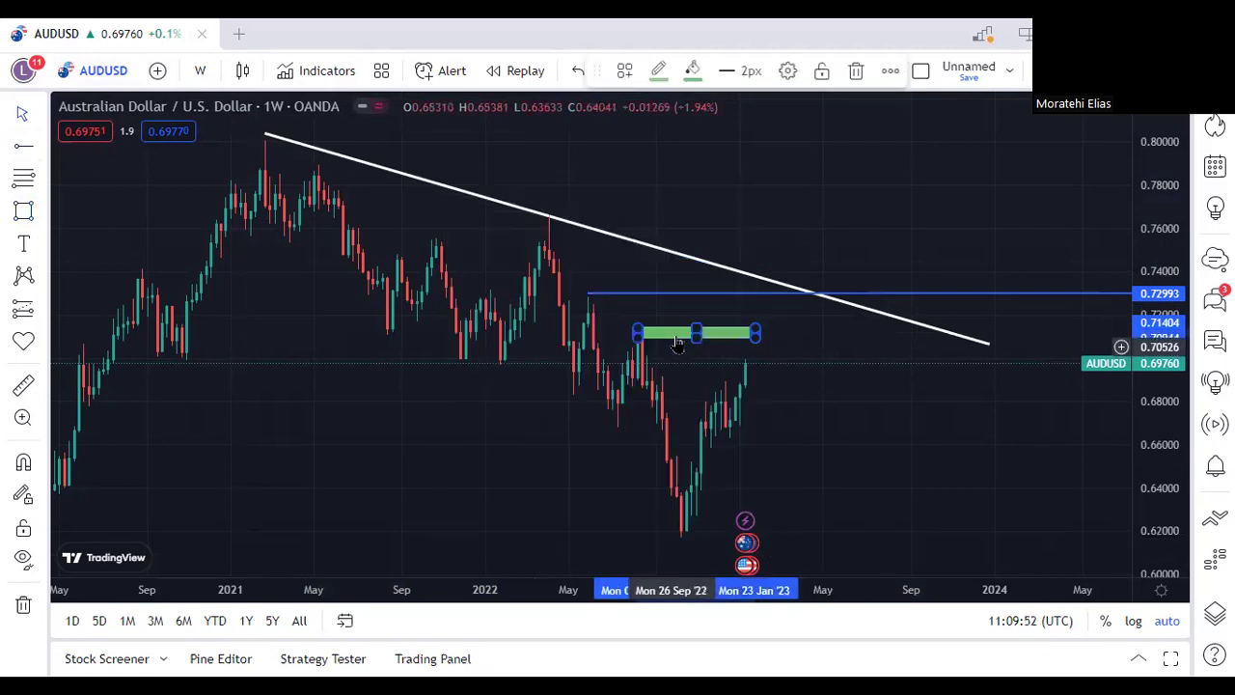
pyautogui.doubleClick(717, 345)
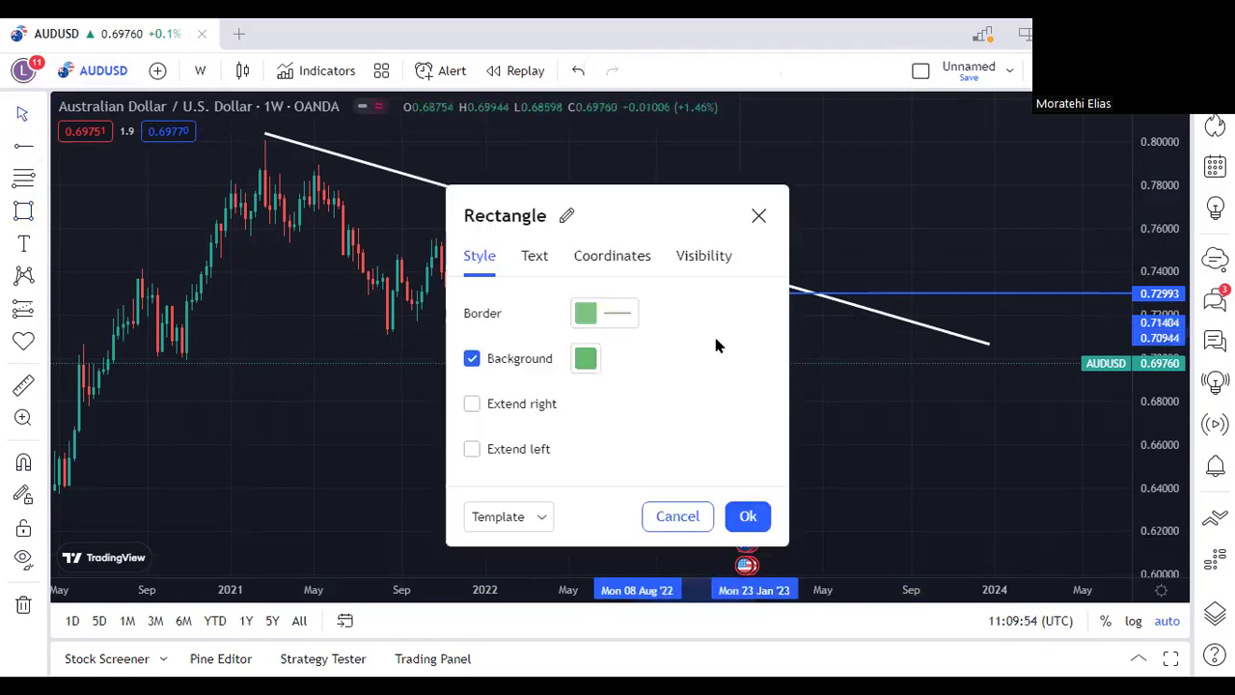
pyautogui.click(754, 522)
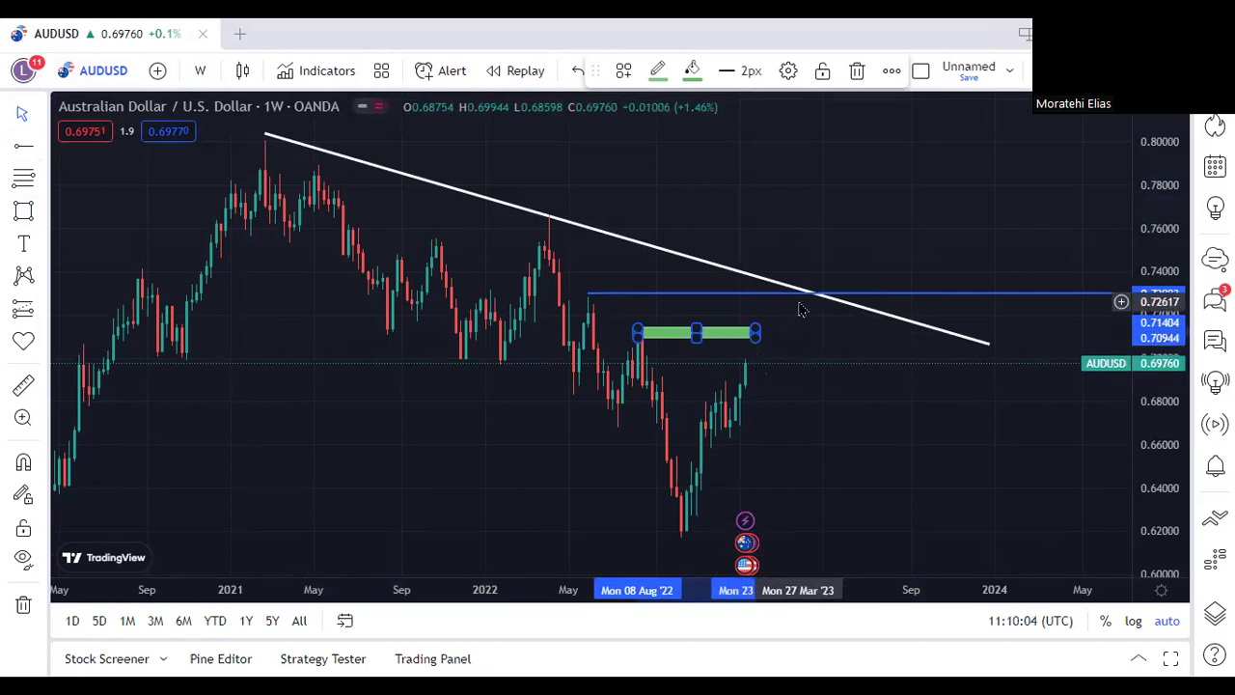
# Fine-tune the trend line's start on the 2021 high and raise its right end slightly
pyautogui.doubleClick(921, 334)
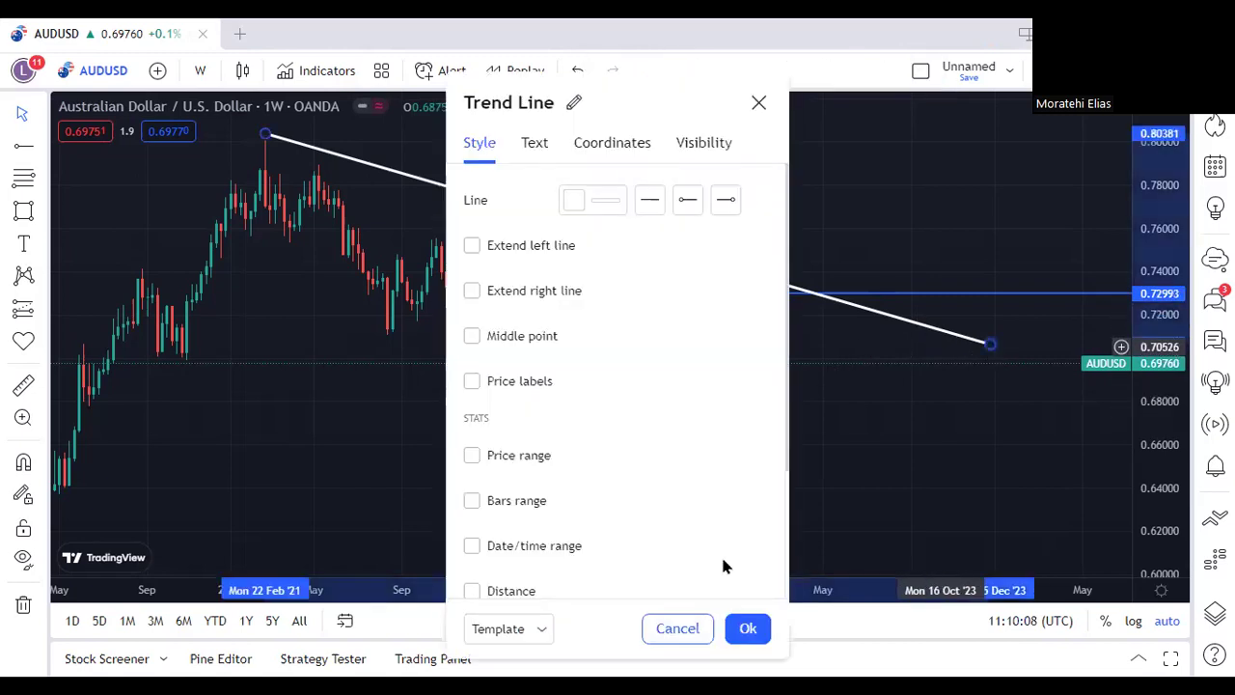
pyautogui.click(745, 628)
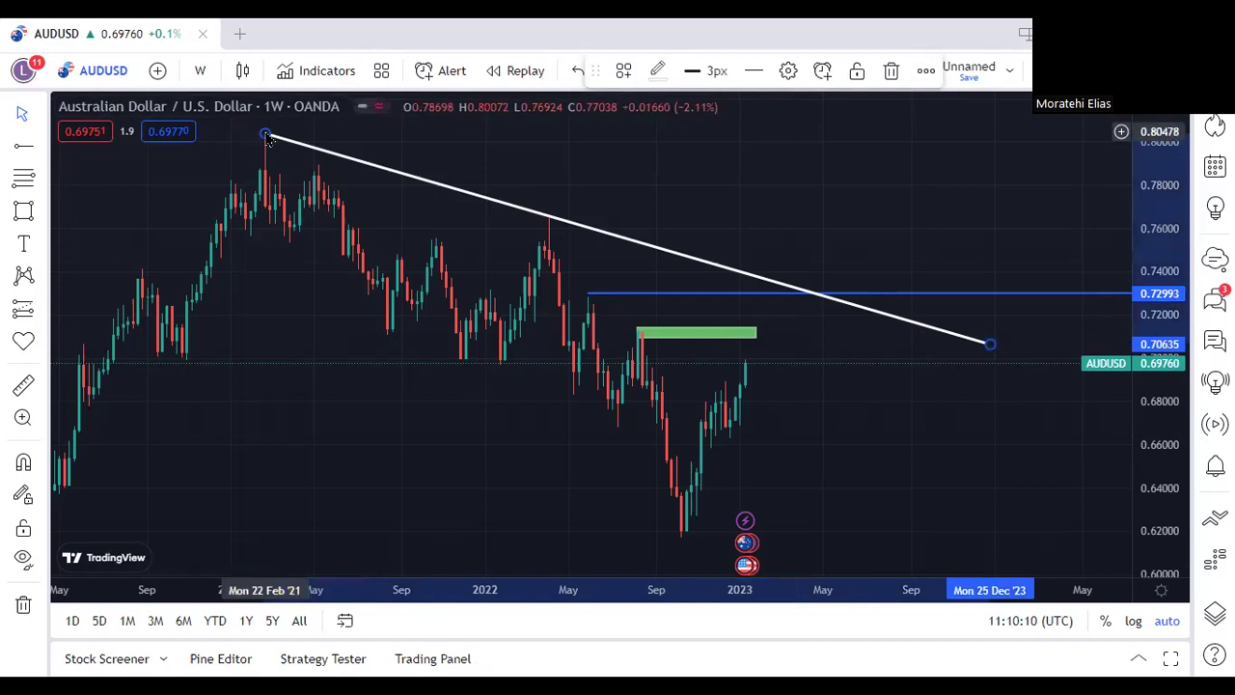
pyautogui.moveTo(269, 140); pyautogui.dragTo(266, 140)
pyautogui.moveTo(994, 349); pyautogui.dragTo(995, 341)
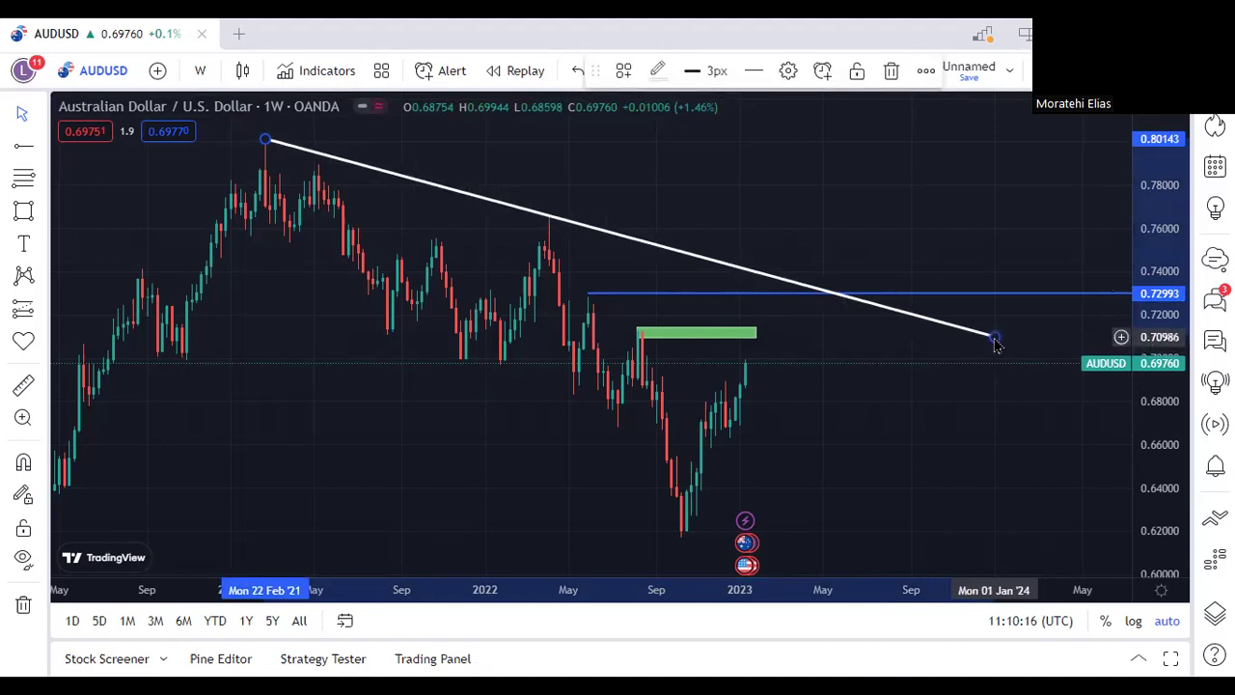
pyautogui.click(750, 333)
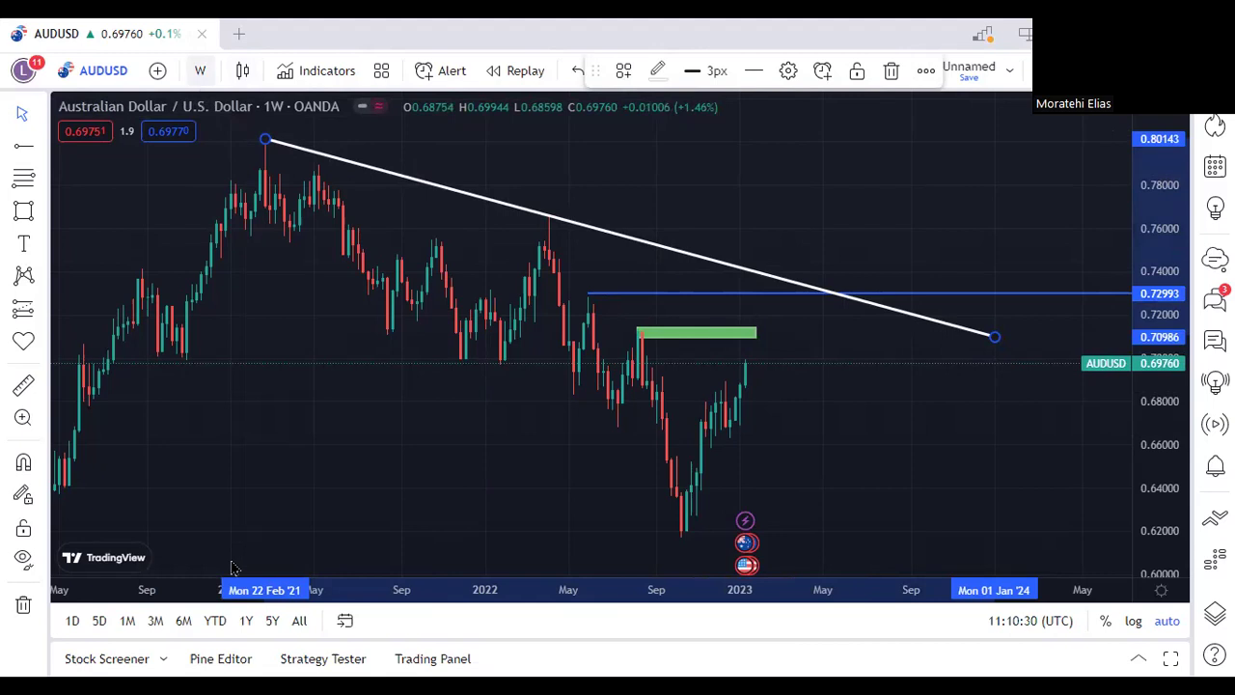
# Switch to daily bars and draw a rising trend line from the 12 October to 8 November 2022 lows
pyautogui.click(200, 70)
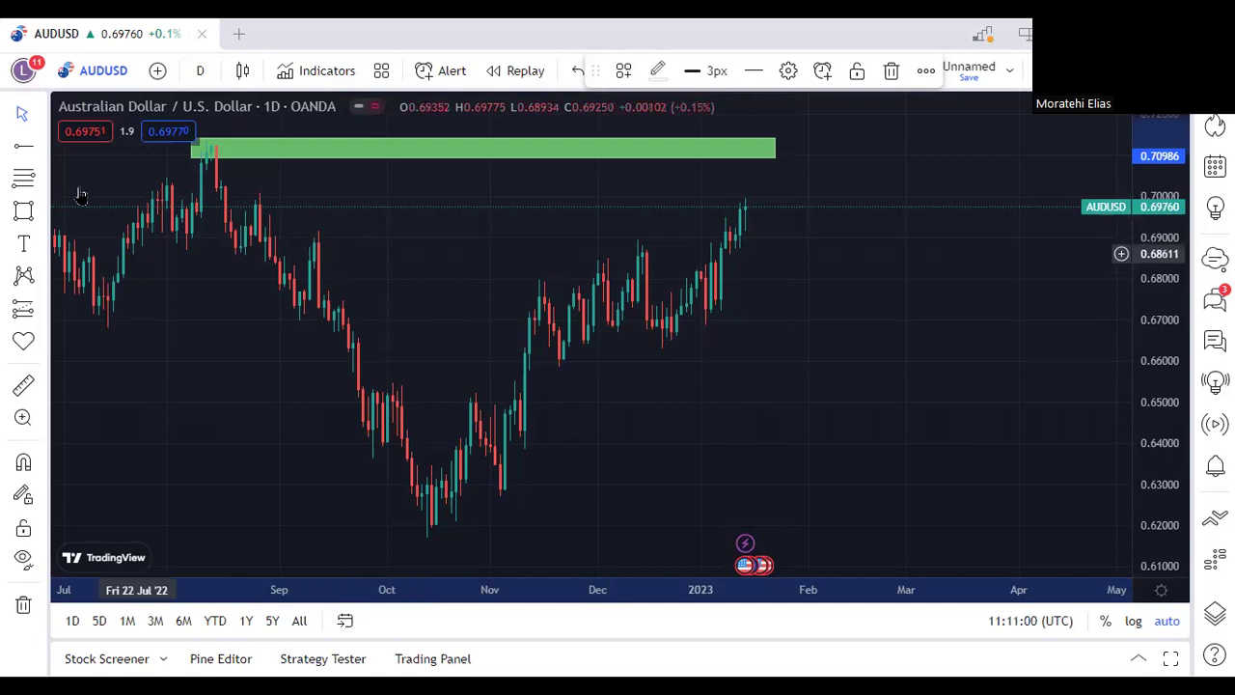
pyautogui.click(42, 148)
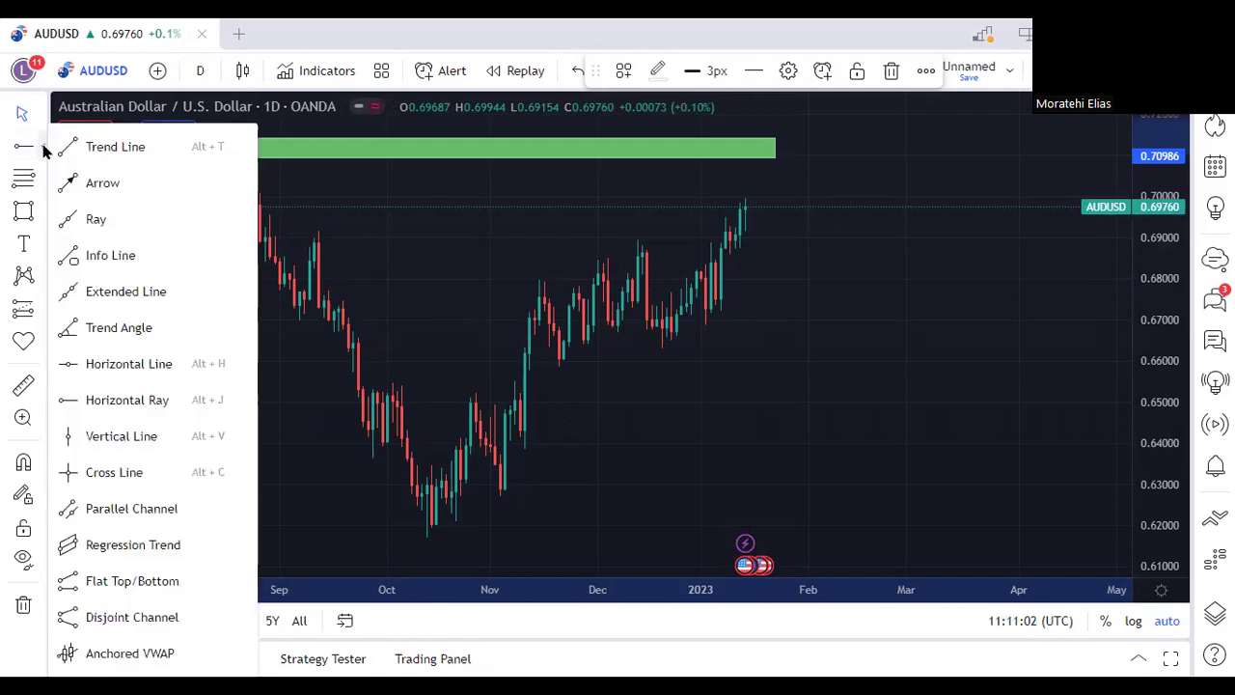
pyautogui.click(74, 151)
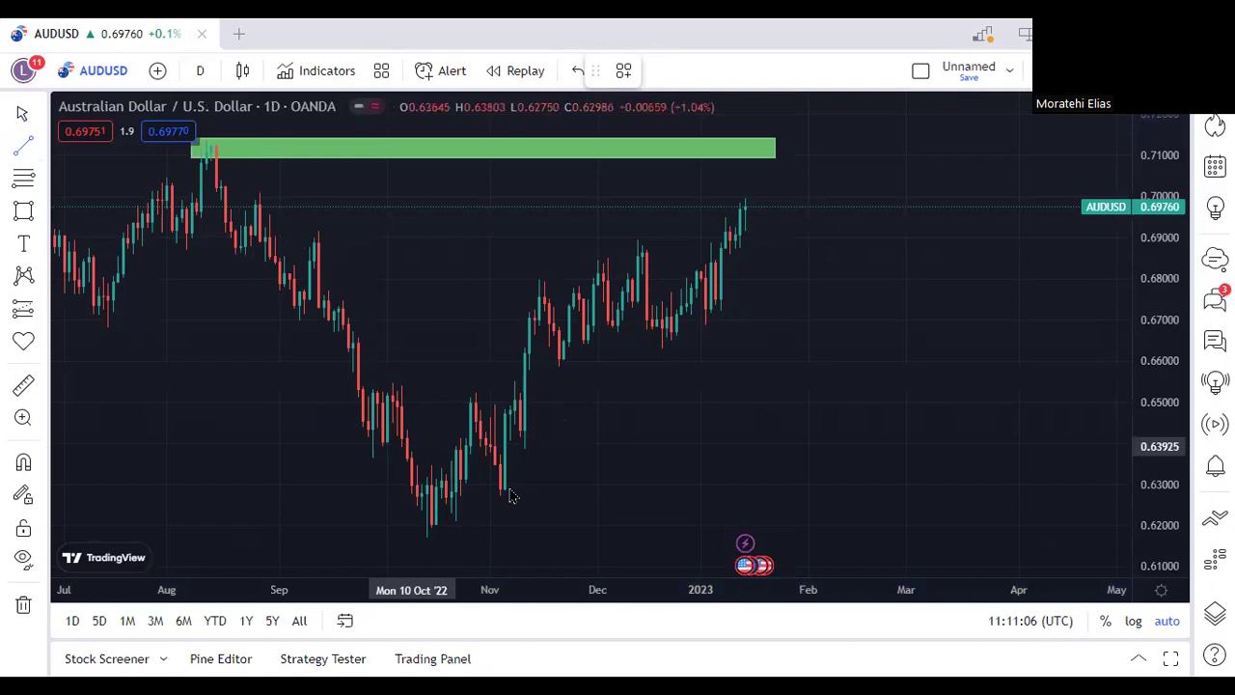
pyautogui.click(422, 536)
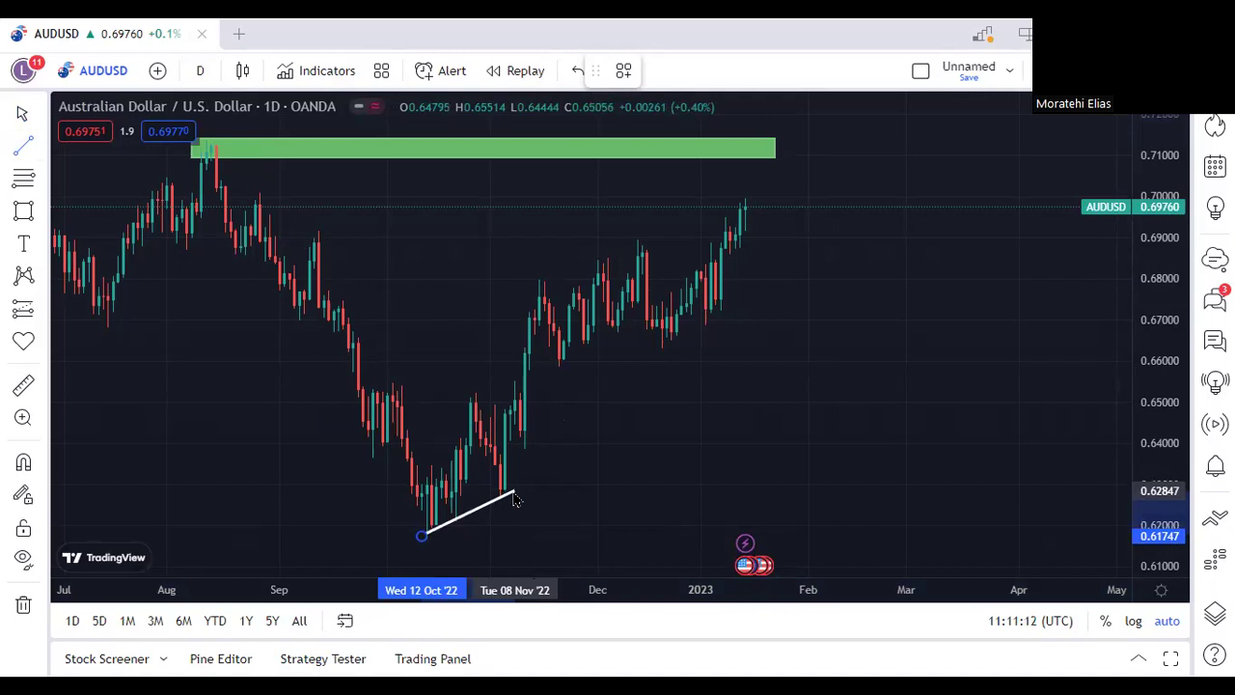
pyautogui.click(514, 497)
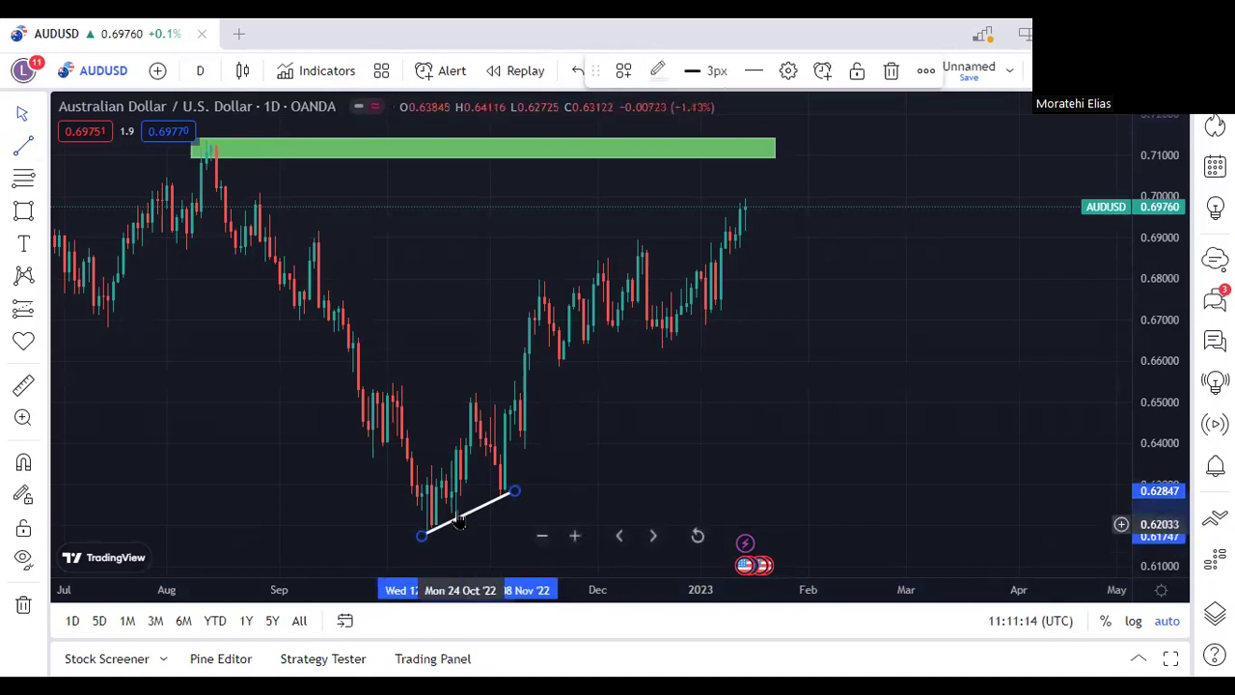
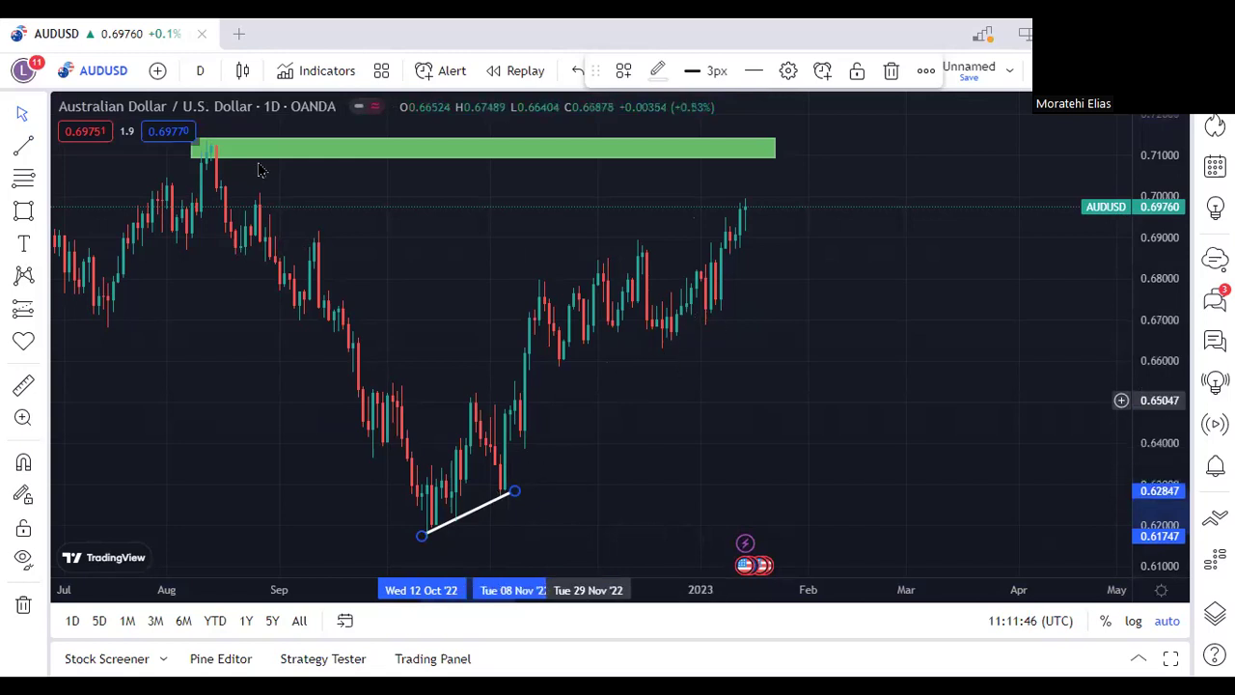
# Draw a trend line from the 10 Nov low up to near 0.680 on 24 Jan
pyautogui.click(23, 147)
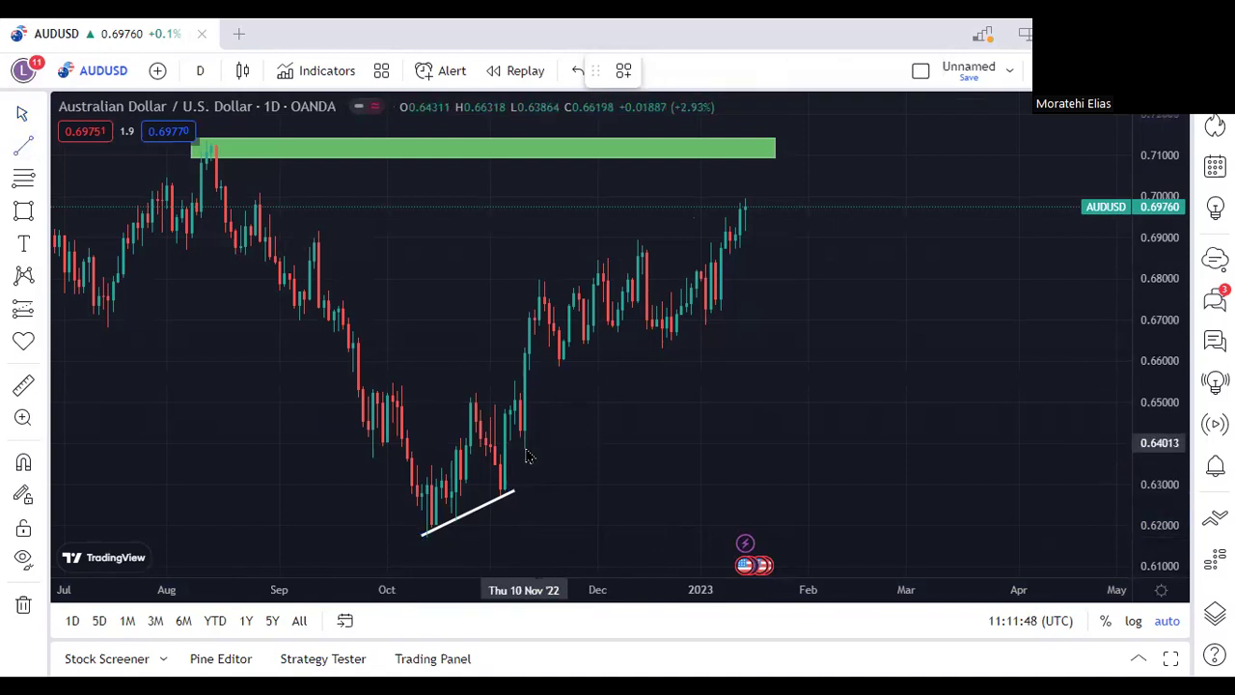
pyautogui.click(524, 445)
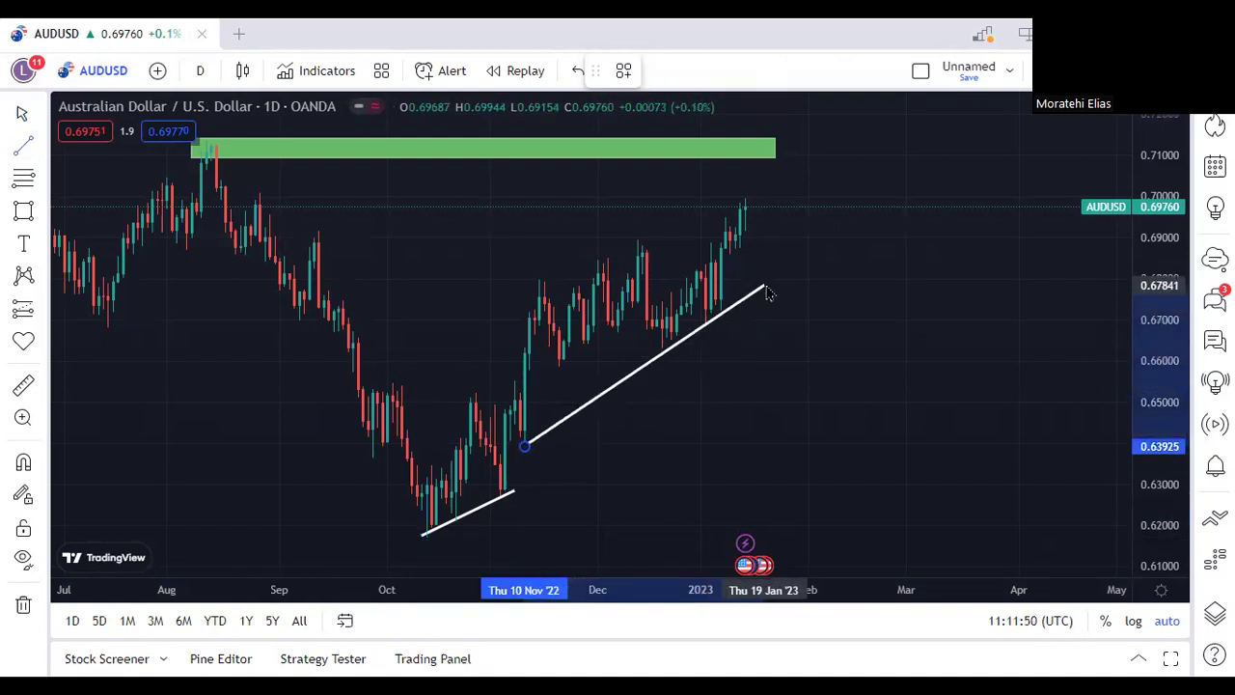
pyautogui.click(768, 279)
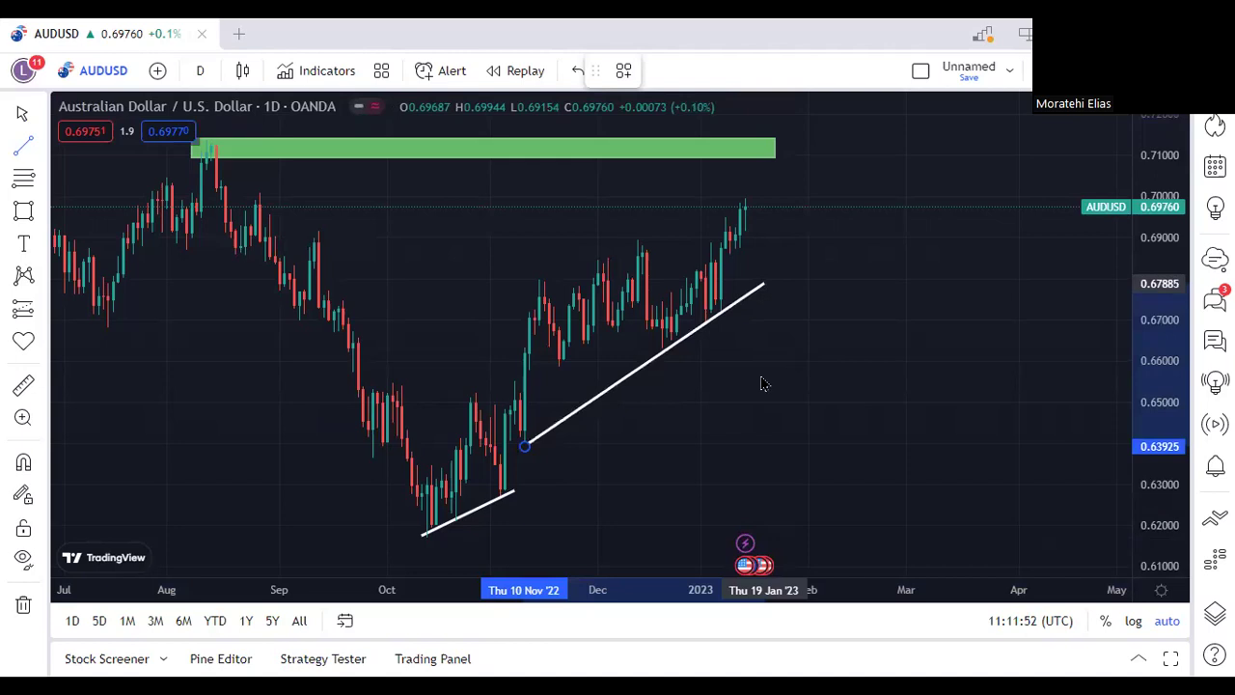
pyautogui.click(779, 277)
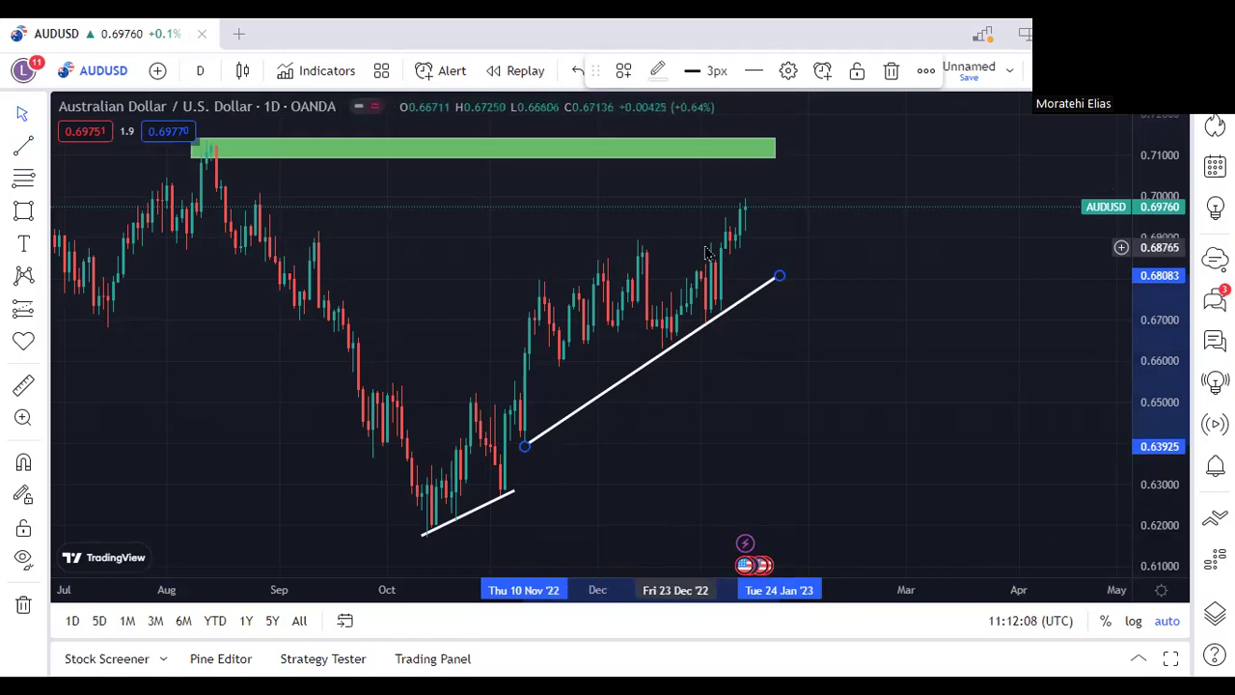
# Change the AUDUSD interval from D to 4 hours and zoom out
pyautogui.click(200, 71)
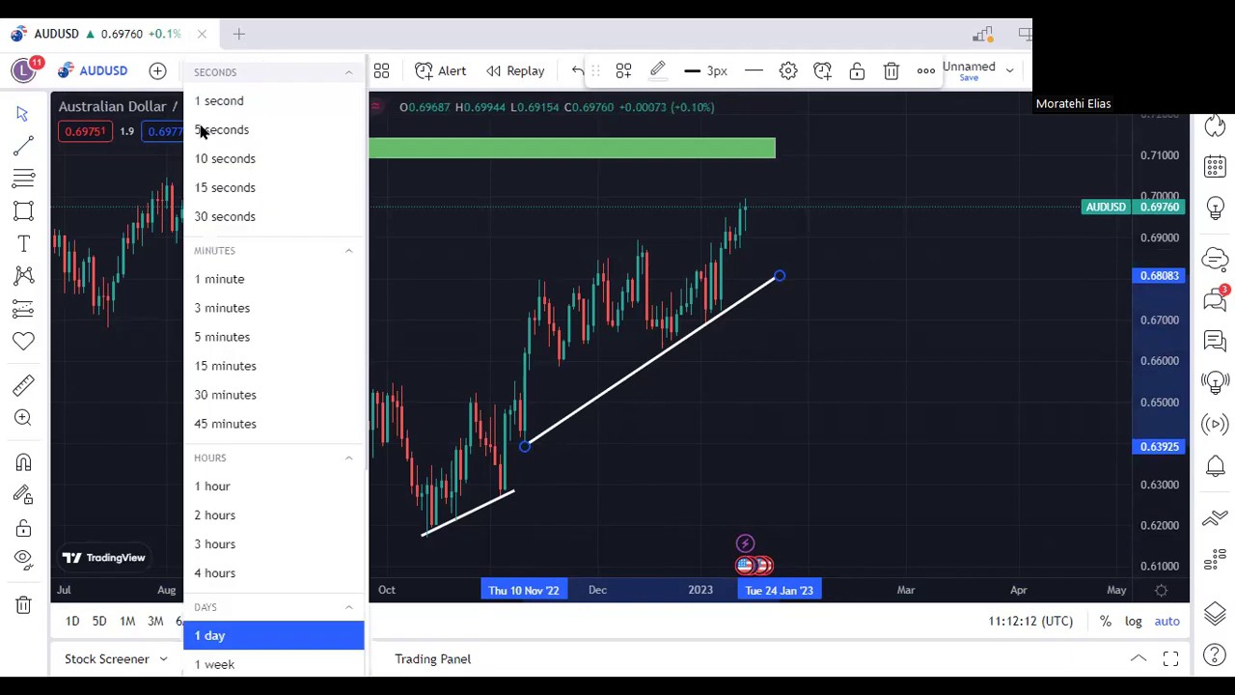
pyautogui.click(214, 573)
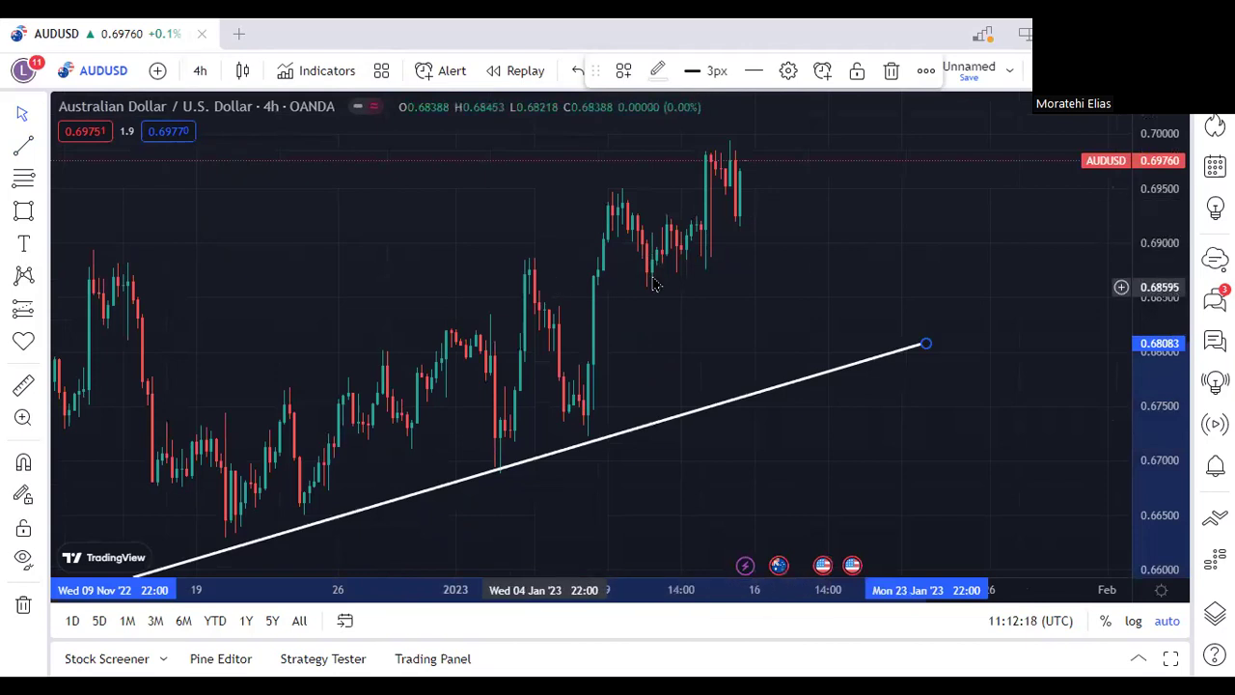
pyautogui.scroll(-2, 531, 225)
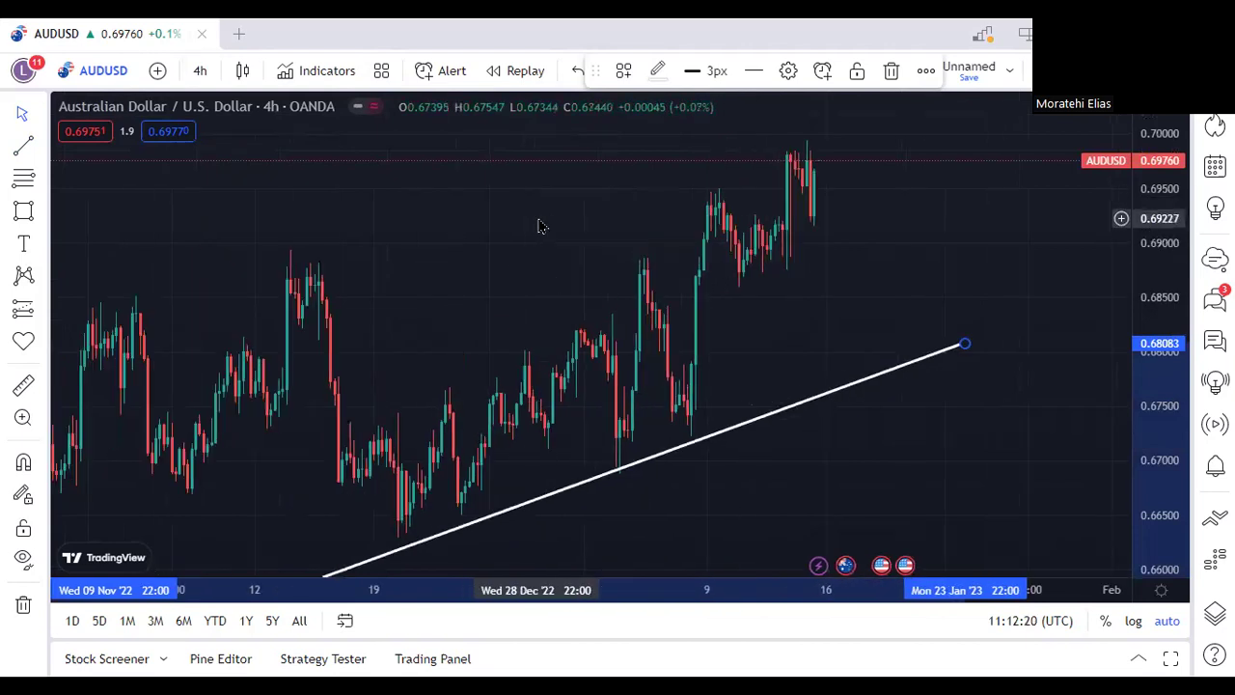
# Add a horizontal ray at the December high, show a line chart, and set the ray to 0.68727
pyautogui.click(43, 145)
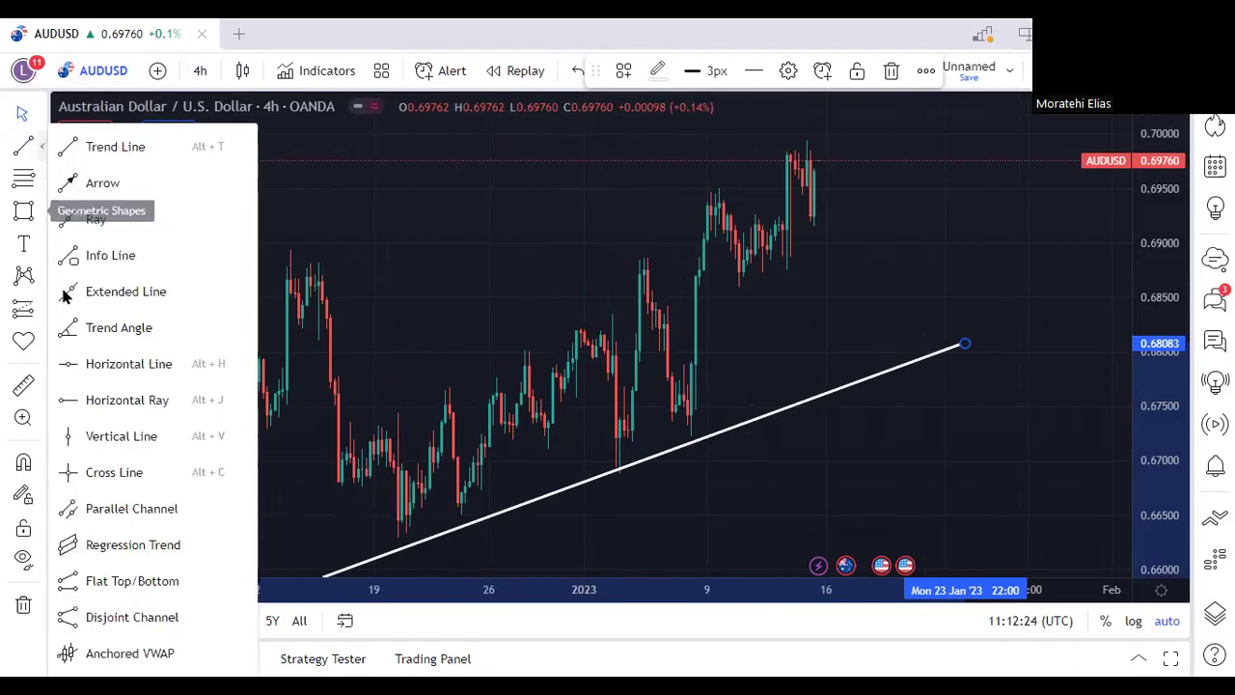
pyautogui.click(108, 400)
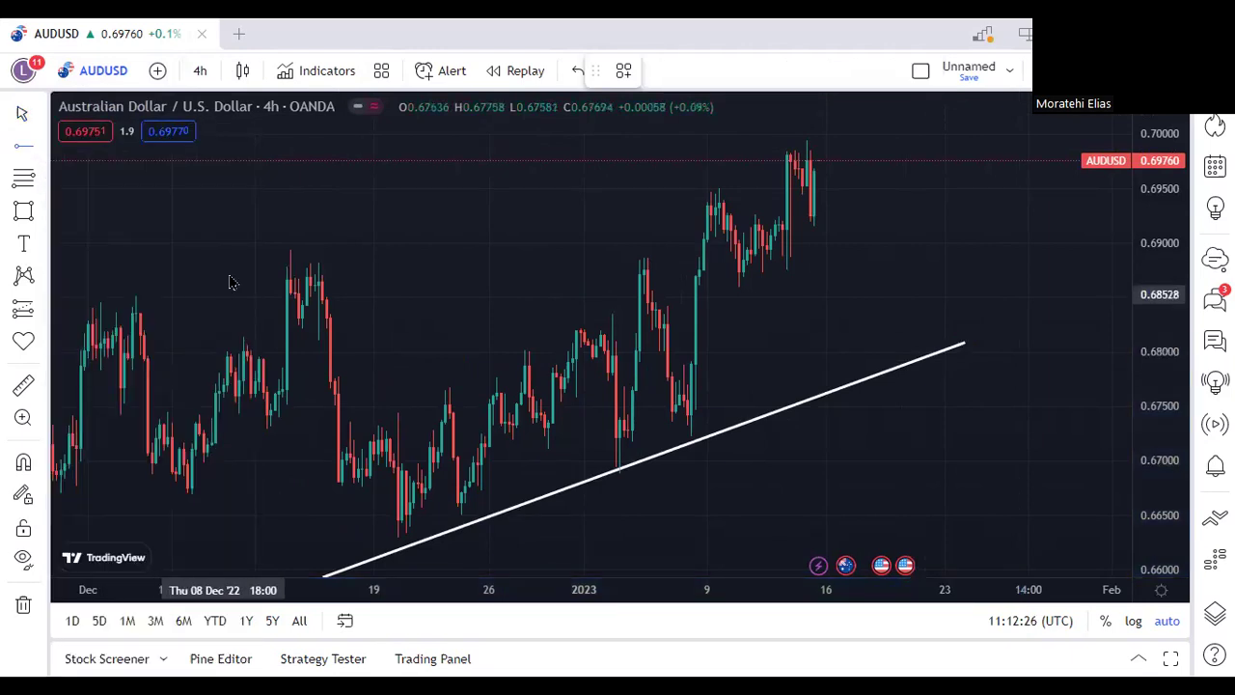
pyautogui.click(290, 249)
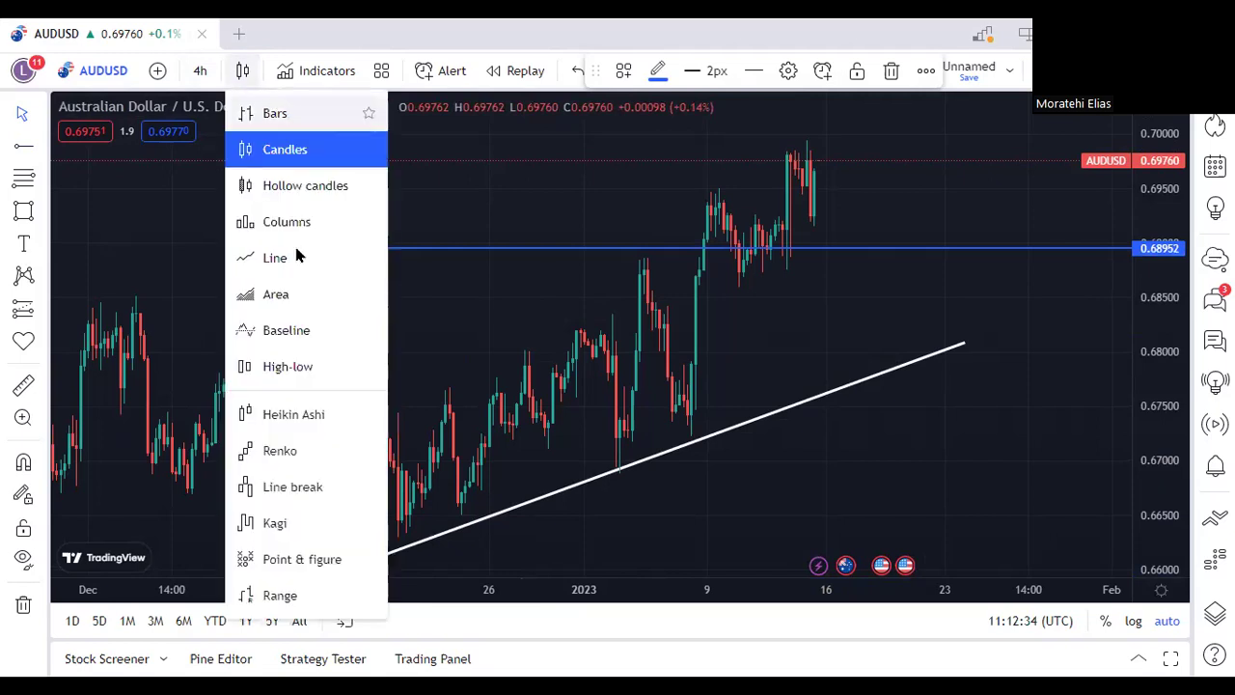
pyautogui.click(296, 257)
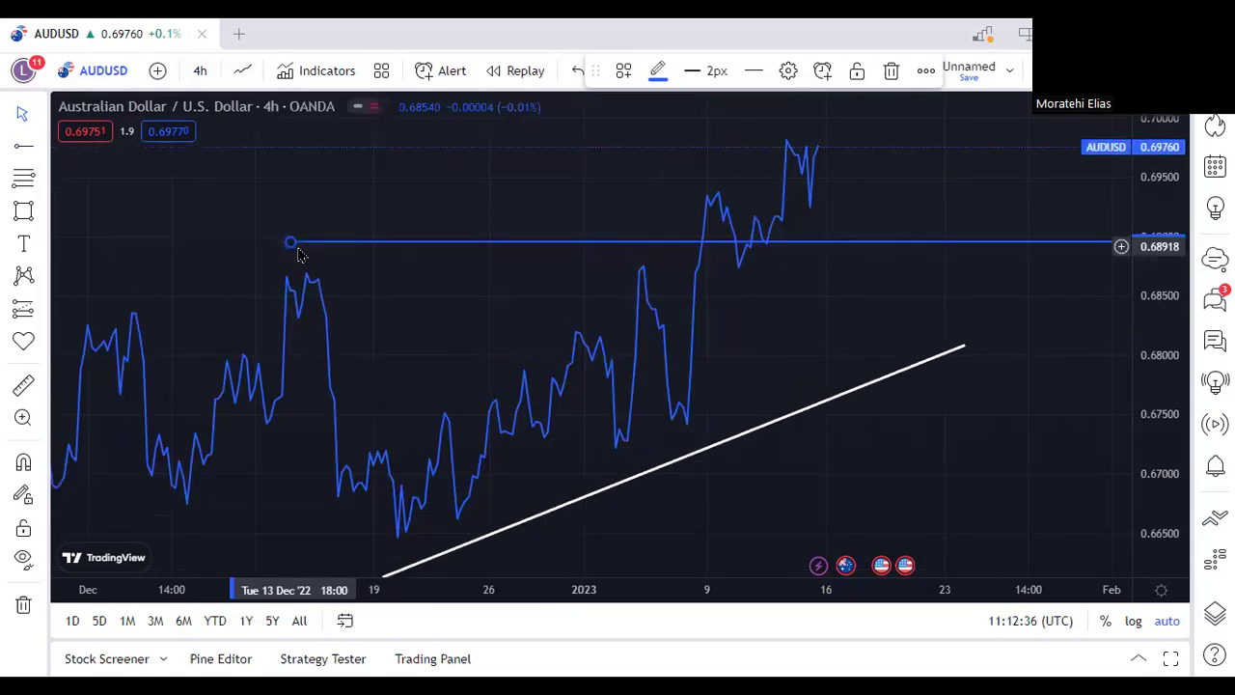
pyautogui.moveTo(260, 248)
pyautogui.mouseDown()
pyautogui.moveTo(287, 245)
pyautogui.moveTo(273, 275)
pyautogui.mouseUp()
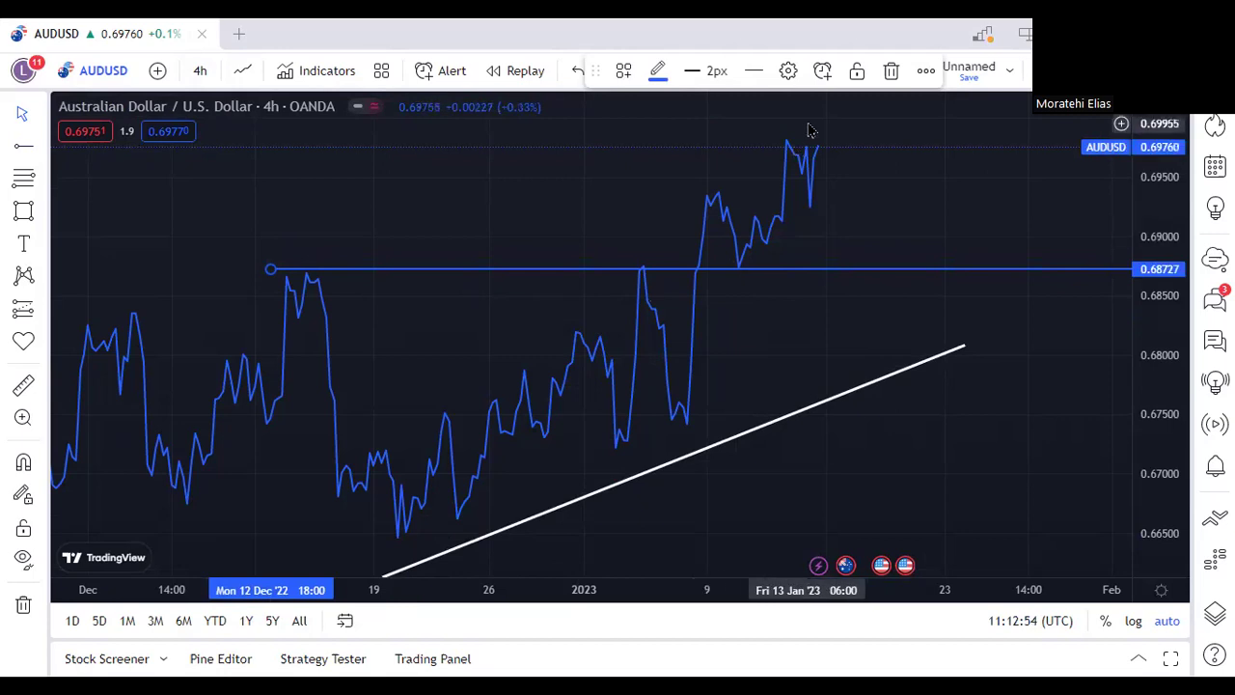
# Change the chart style from Line back to Candles
pyautogui.click(244, 73)
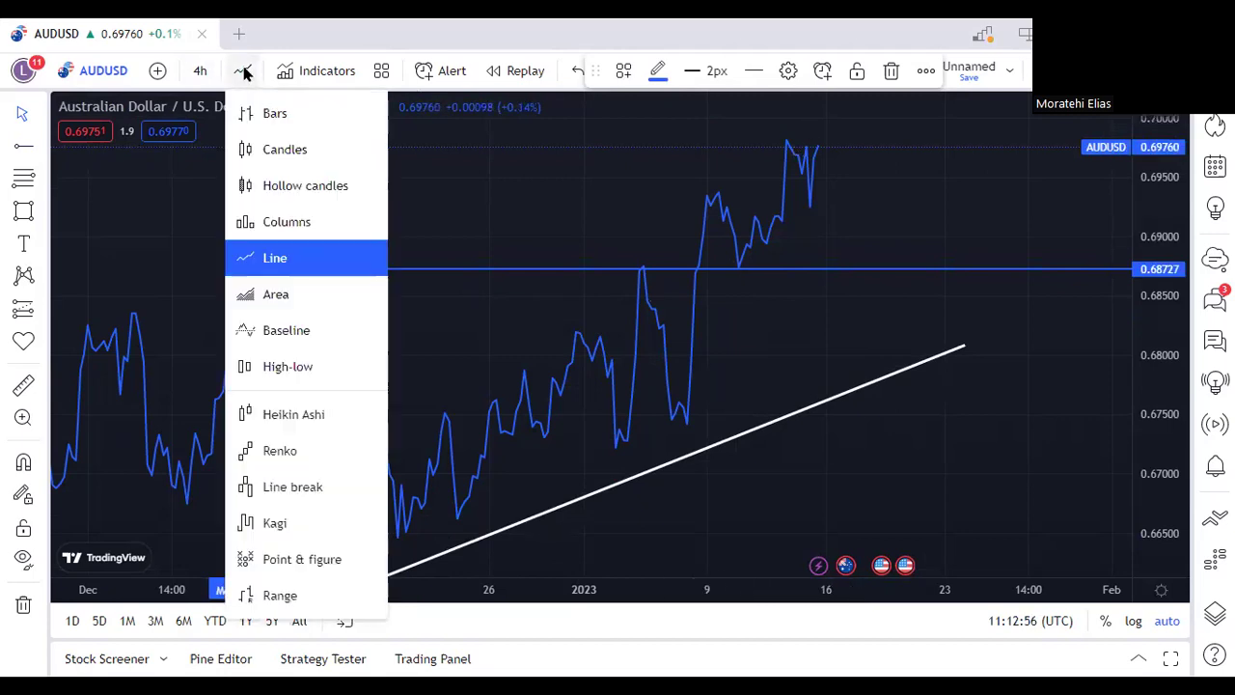
pyautogui.click(285, 150)
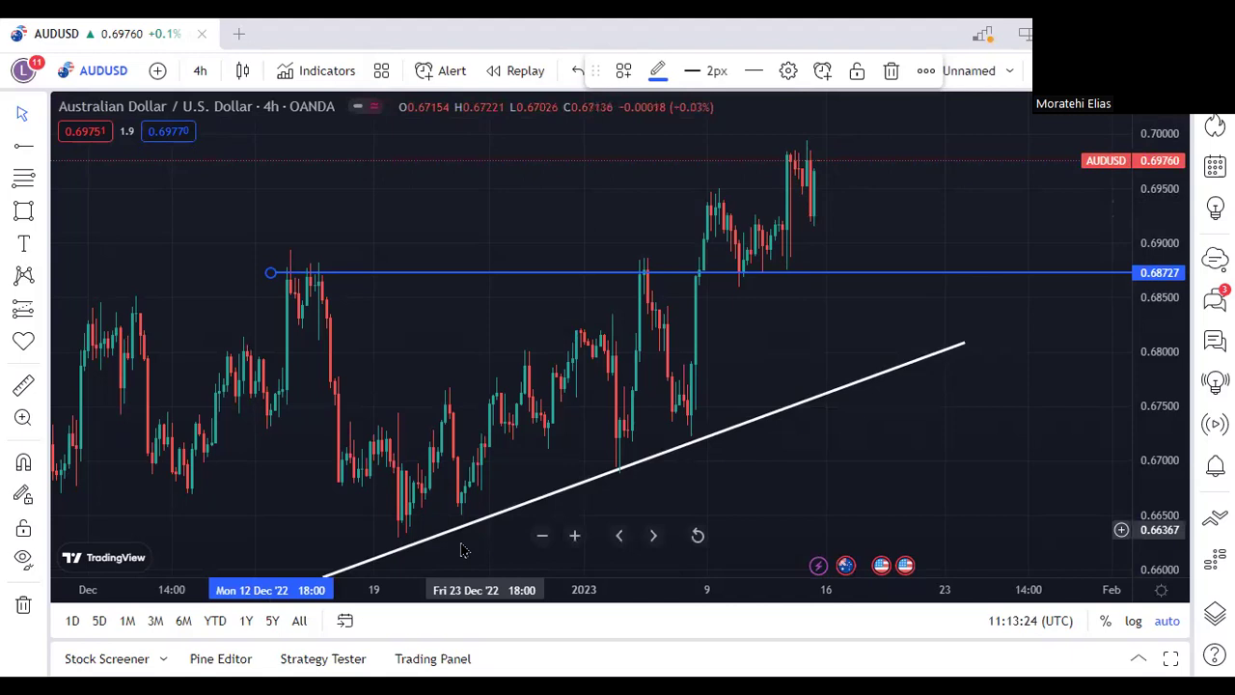
# Zoom in on the recent 4-hour candles
pyautogui.click(574, 535)
pyautogui.click(574, 536)
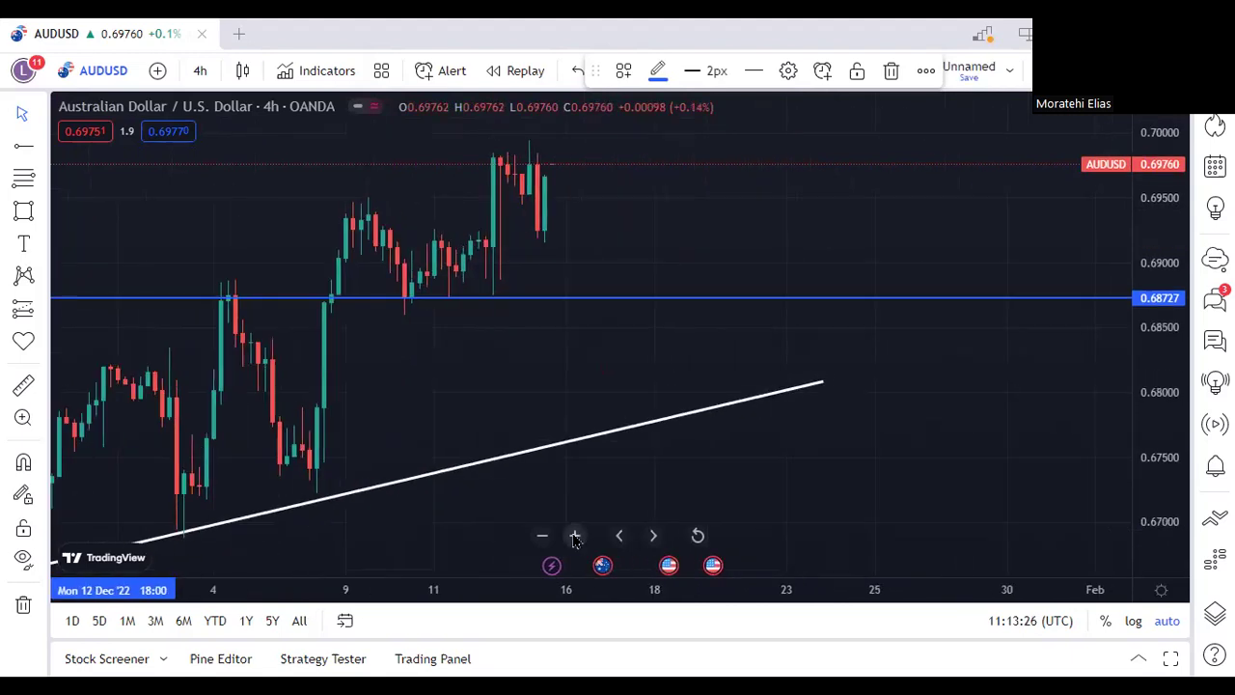
pyautogui.click(574, 536)
pyautogui.scroll(-2, 506, 364)
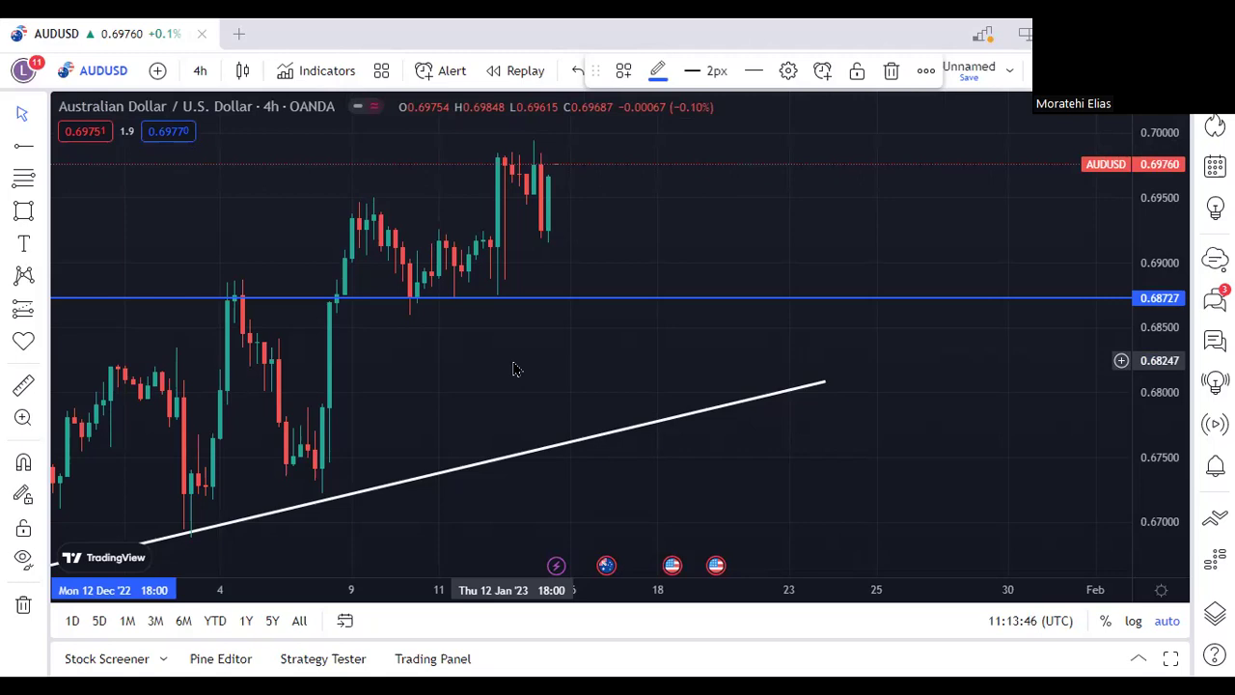
pyautogui.moveTo(572, 539)
pyautogui.click(574, 536)
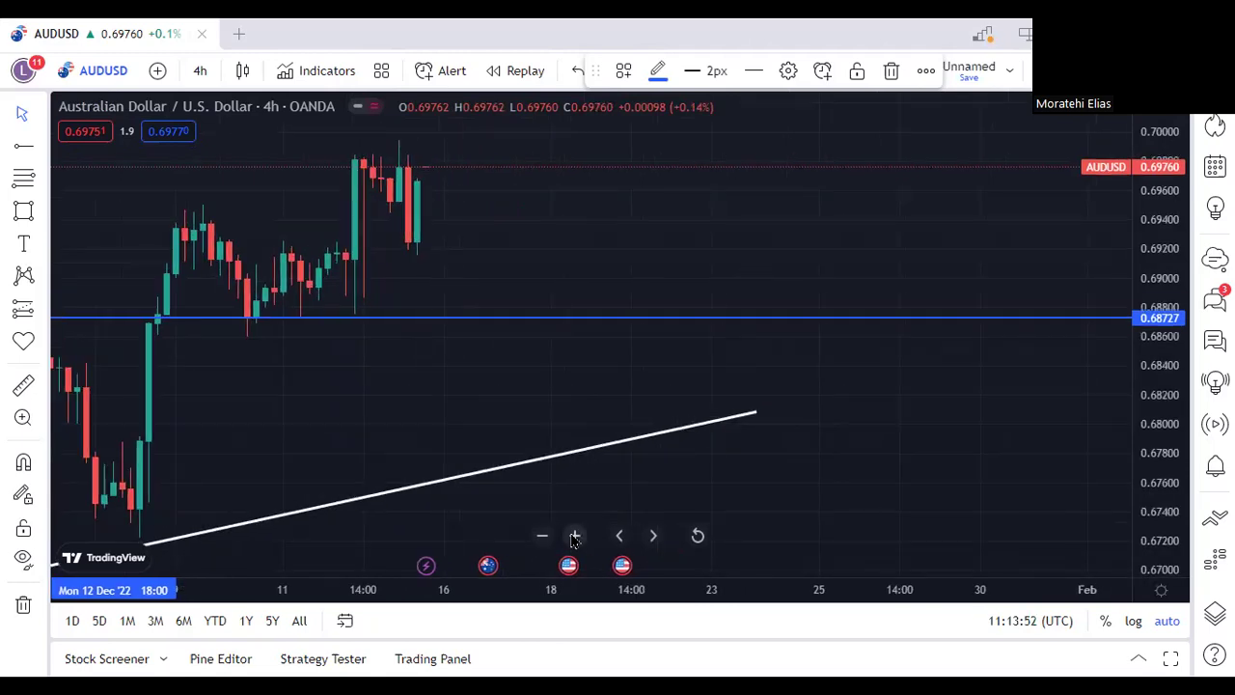
pyautogui.scroll(-1, 416, 356)
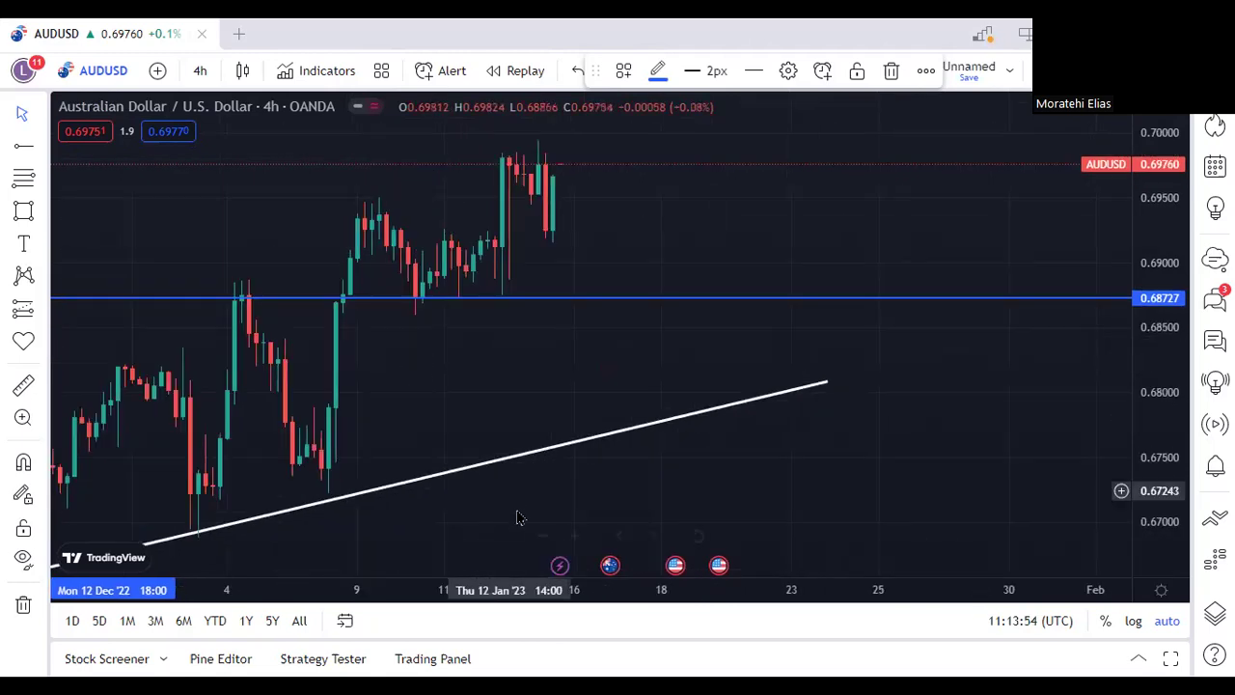
# Zoom out to bring November into view, then zoom back in two steps
pyautogui.click(534, 540)
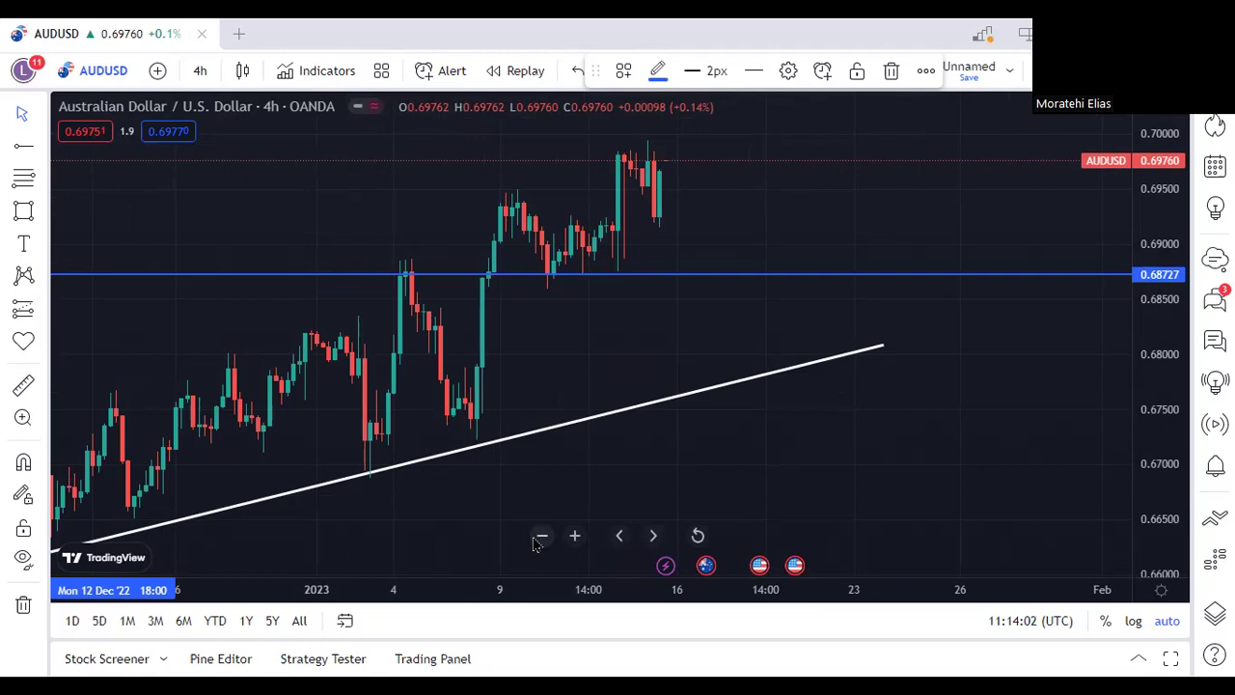
pyautogui.click(537, 541)
pyautogui.click(536, 540)
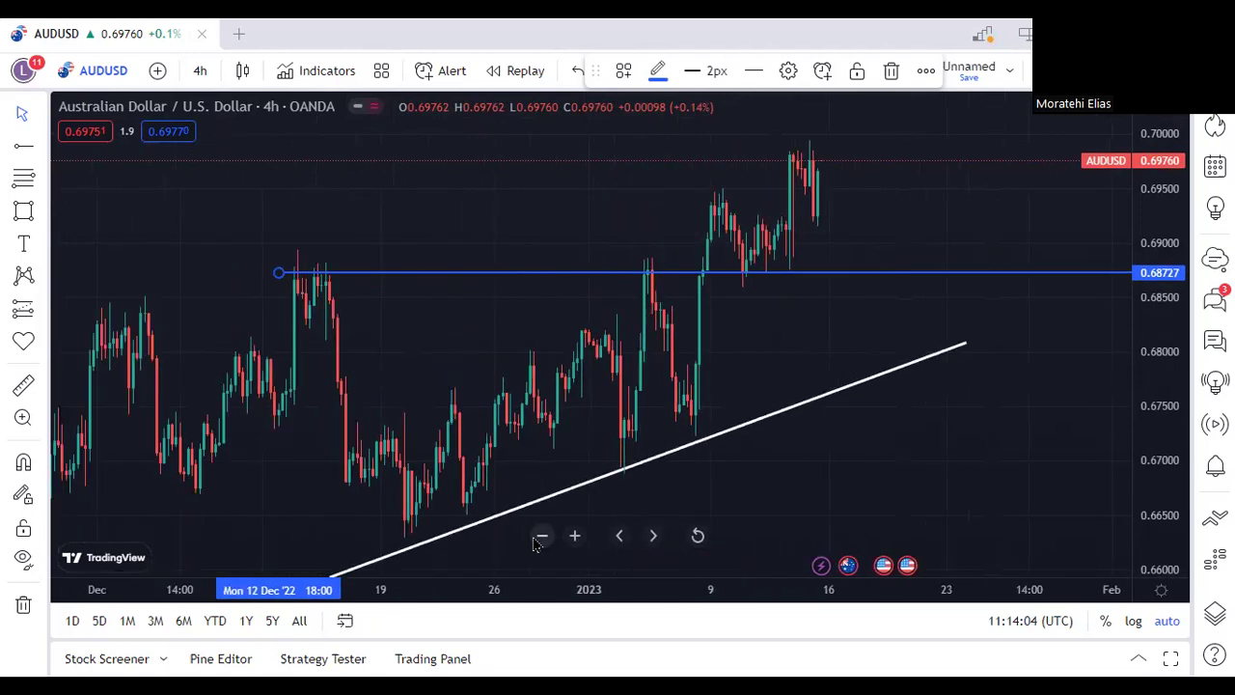
pyautogui.click(537, 540)
pyautogui.click(542, 536)
pyautogui.click(542, 537)
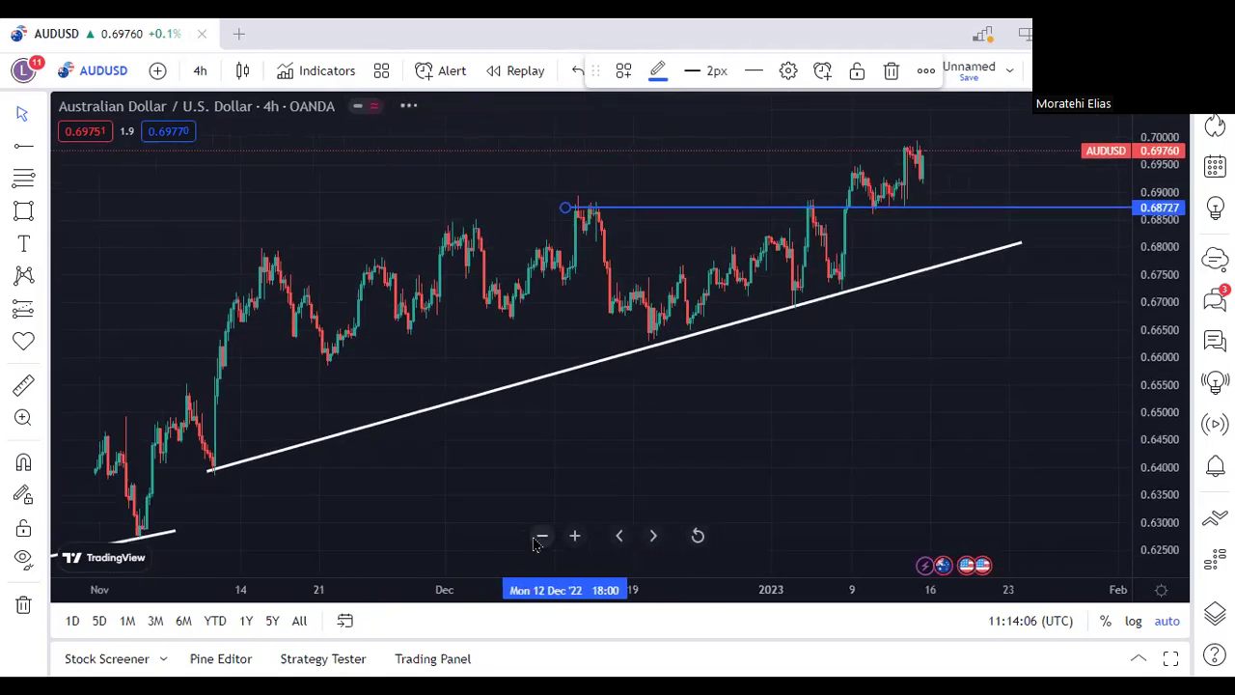
pyautogui.click(541, 536)
pyautogui.click(541, 536)
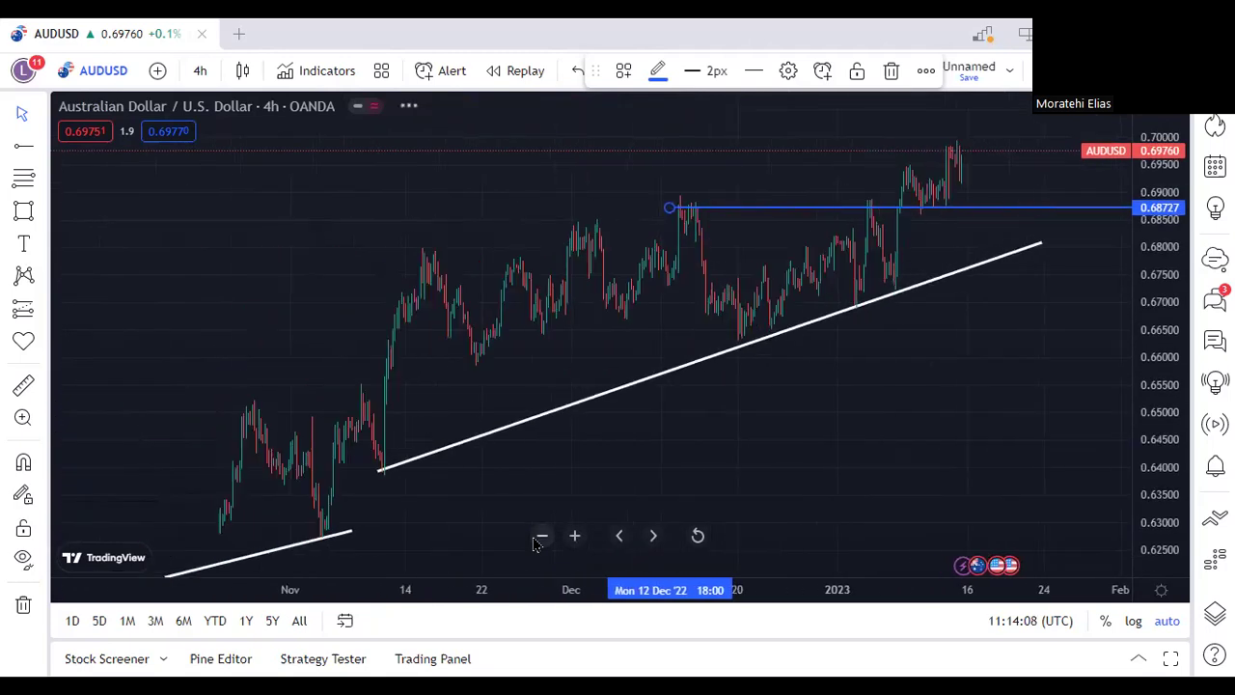
pyautogui.click(541, 536)
pyautogui.click(575, 536)
pyautogui.click(575, 536)
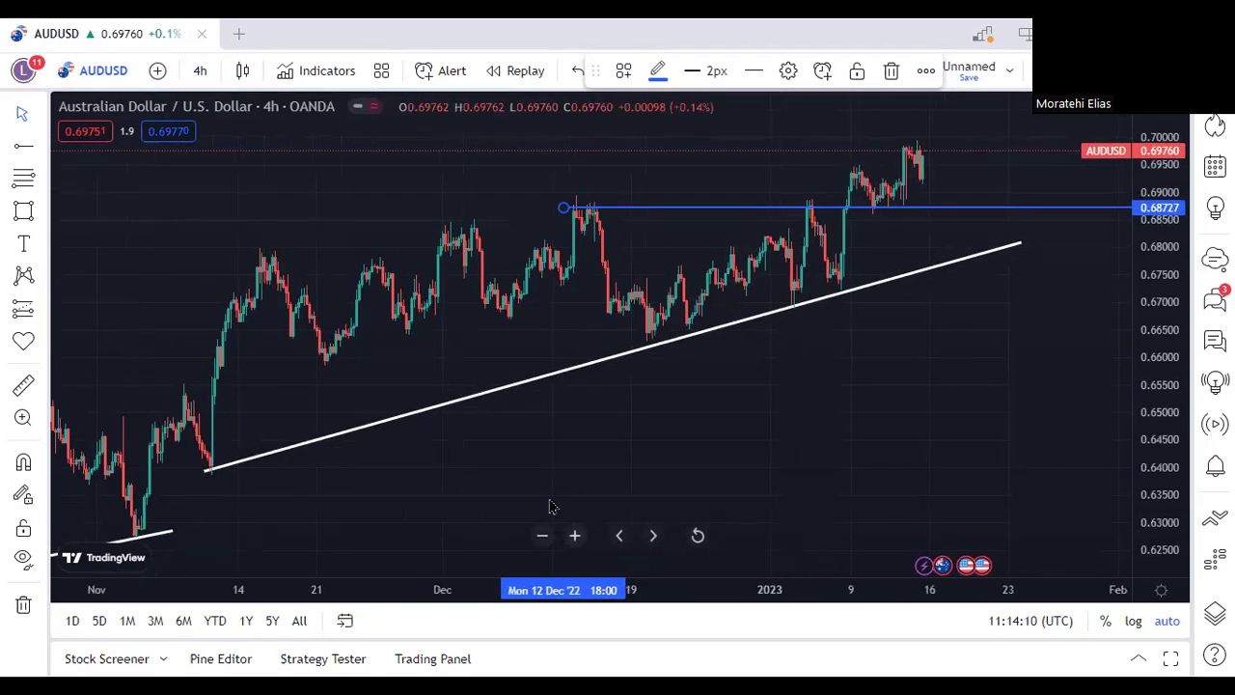
# Deselect the blue level and pan the chart to center the December–January candles
pyautogui.click(813, 421)
pyautogui.moveTo(813, 421); pyautogui.dragTo(666, 460)
pyautogui.scroll(3, 543, 493)
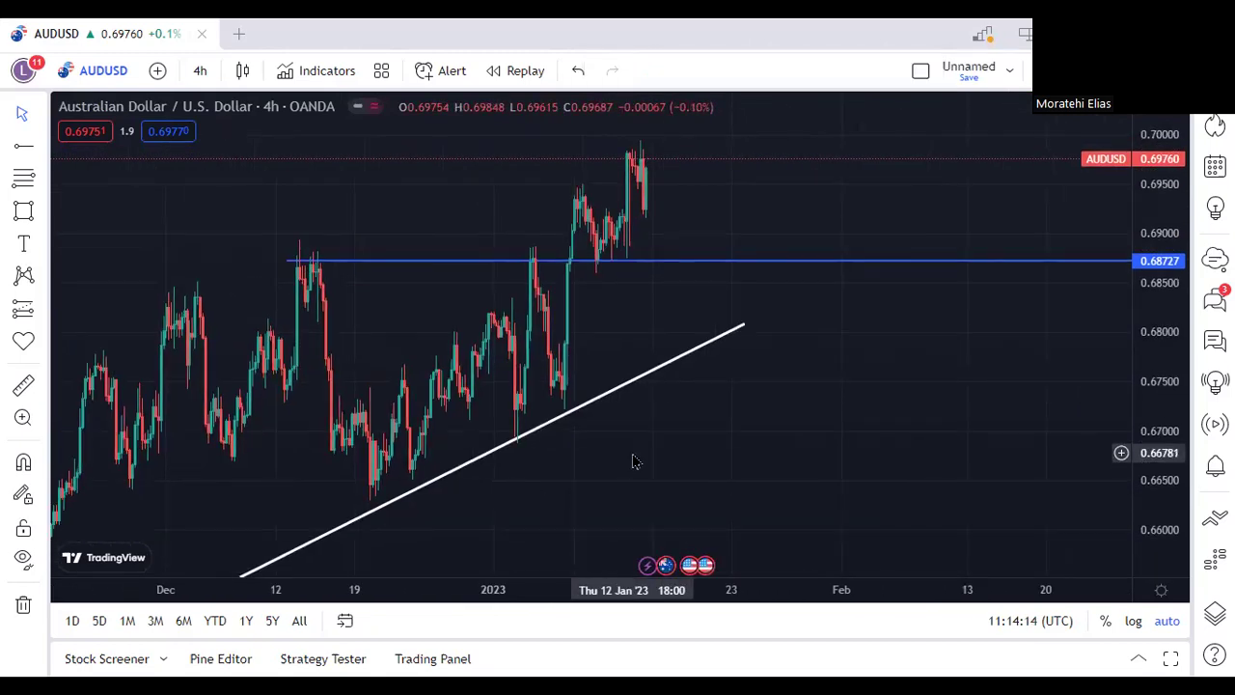
pyautogui.moveTo(650, 450); pyautogui.dragTo(734, 459)
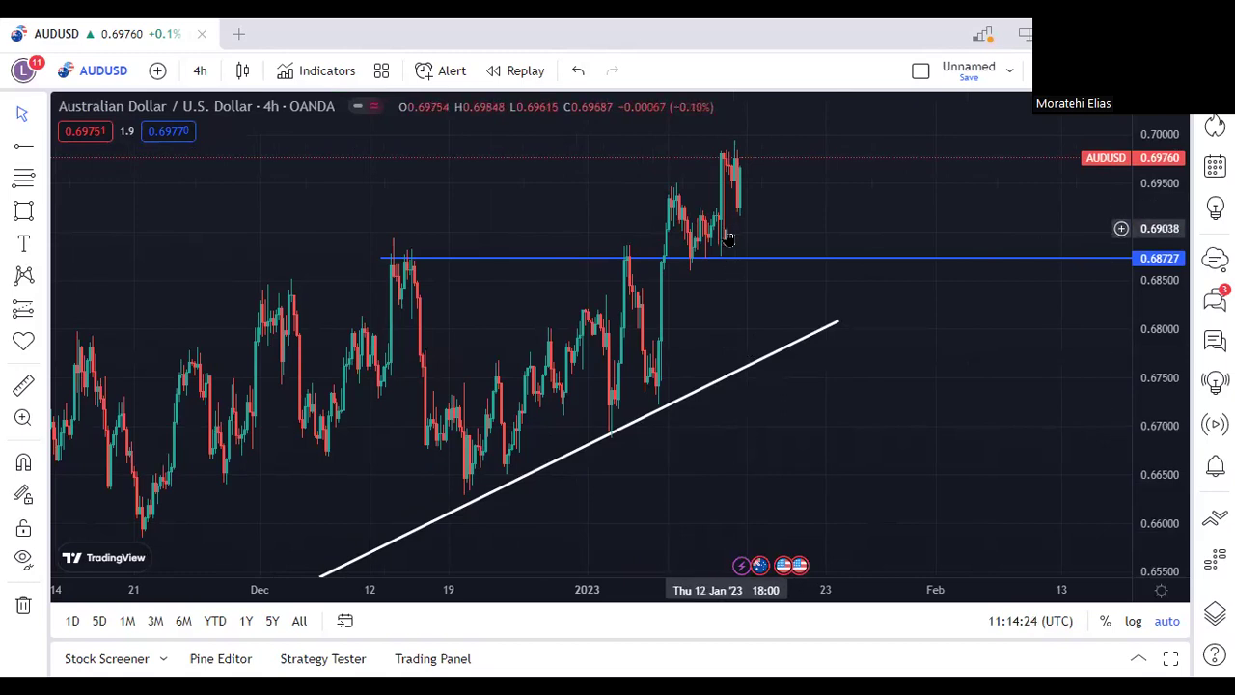
# Draw a steeper trend line from the early-January low near 0.67230 to the 16 Jan candles
pyautogui.click(43, 147)
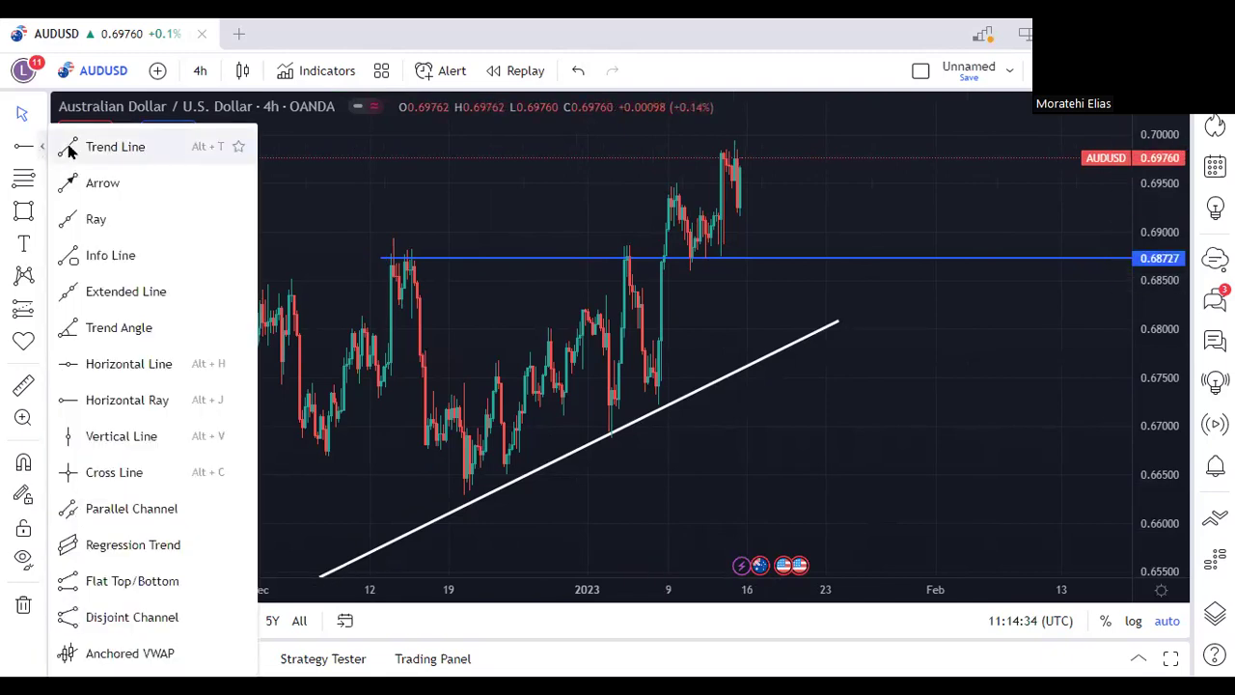
pyautogui.click(69, 148)
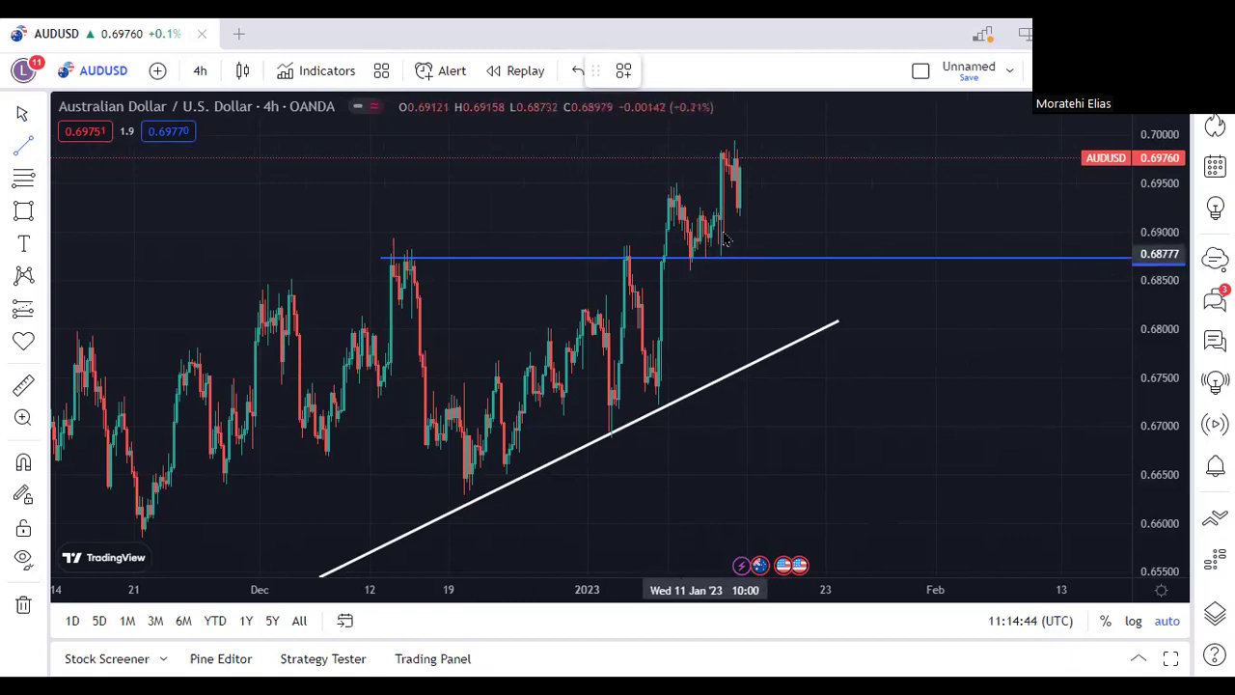
pyautogui.click(658, 403)
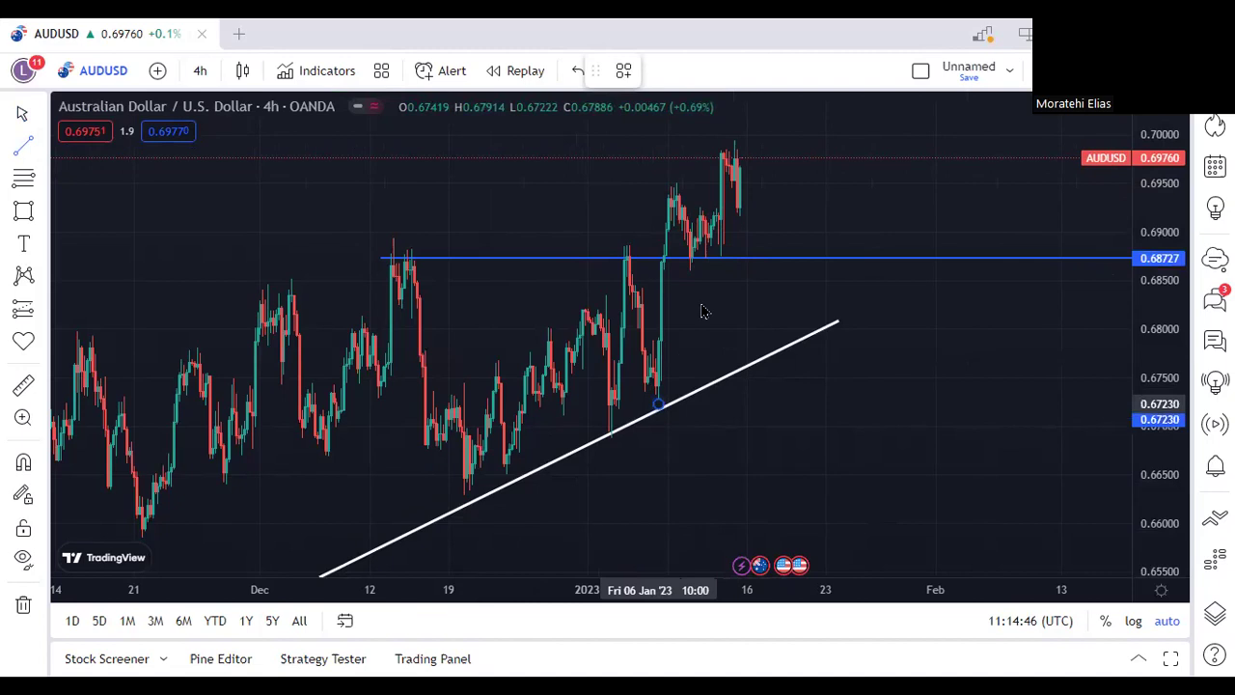
pyautogui.click(751, 206)
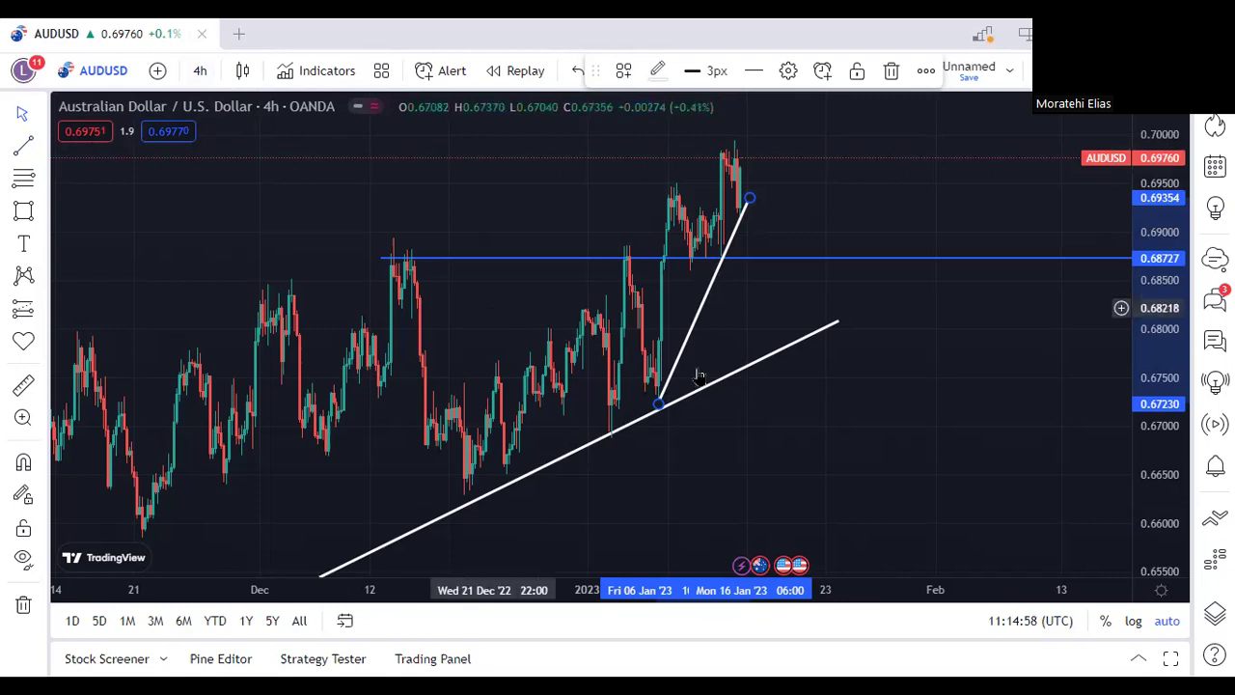
pyautogui.click(830, 405)
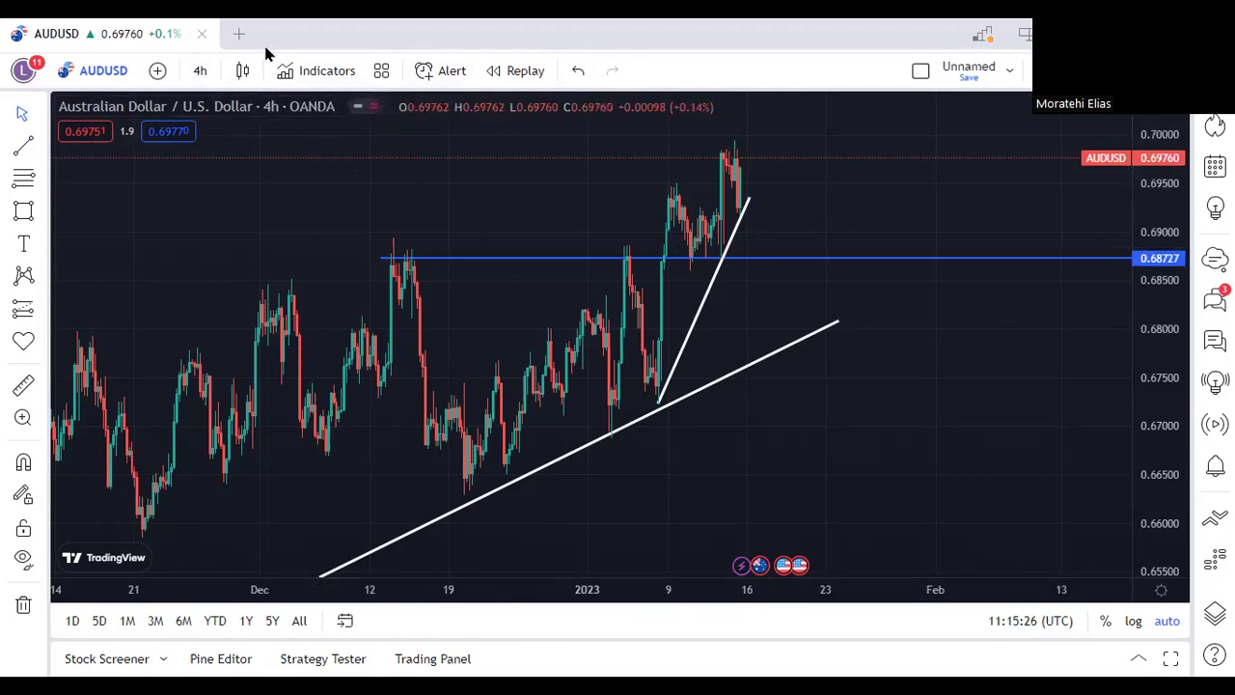
# Step the chart interval down from 3 hours to 2 hours and then 1 hour
pyautogui.click(200, 72)
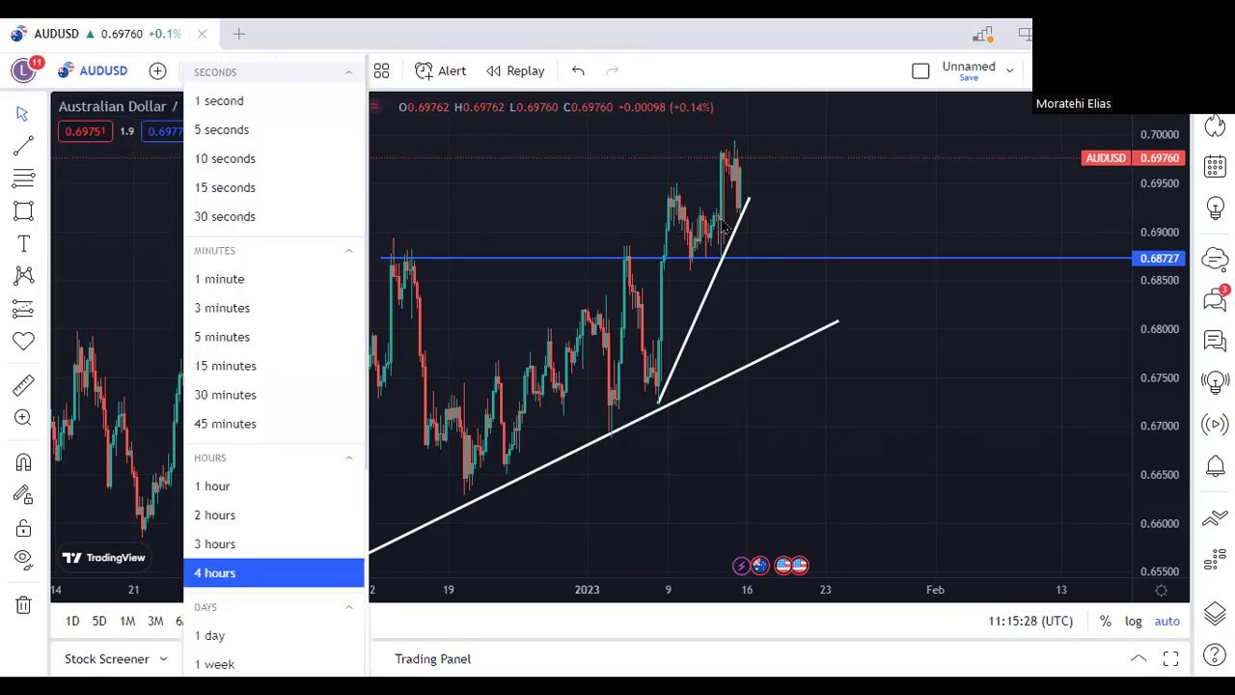
pyautogui.click(232, 543)
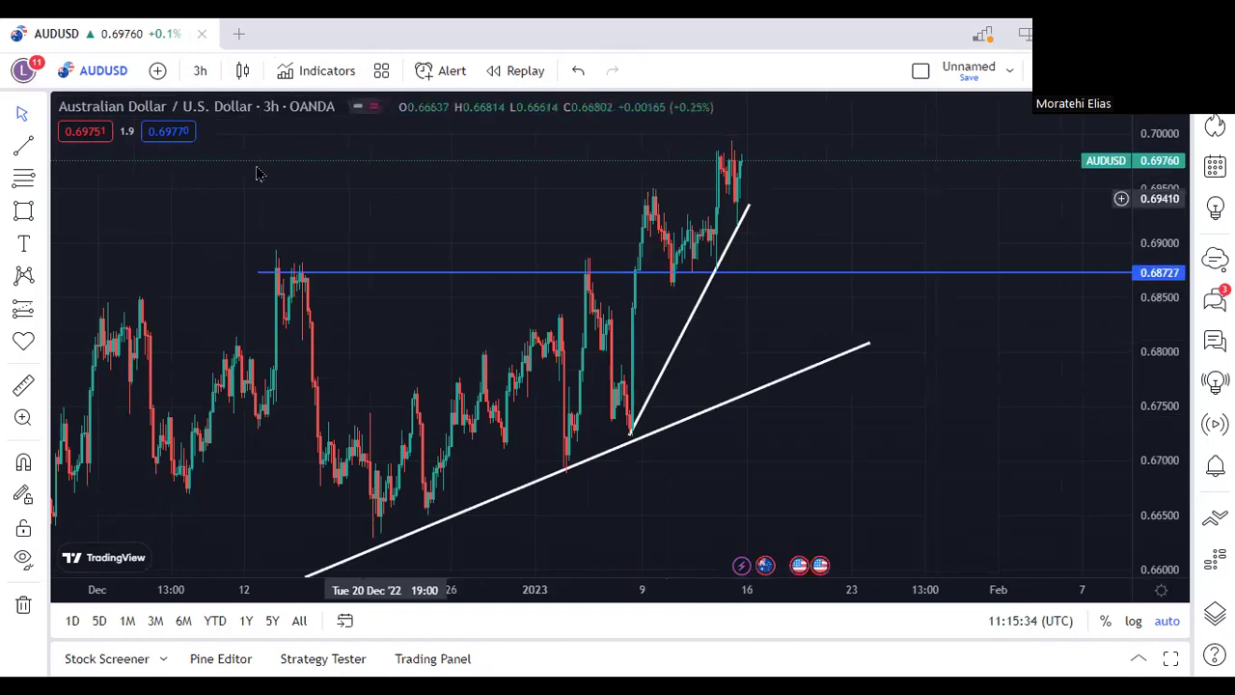
pyautogui.click(200, 71)
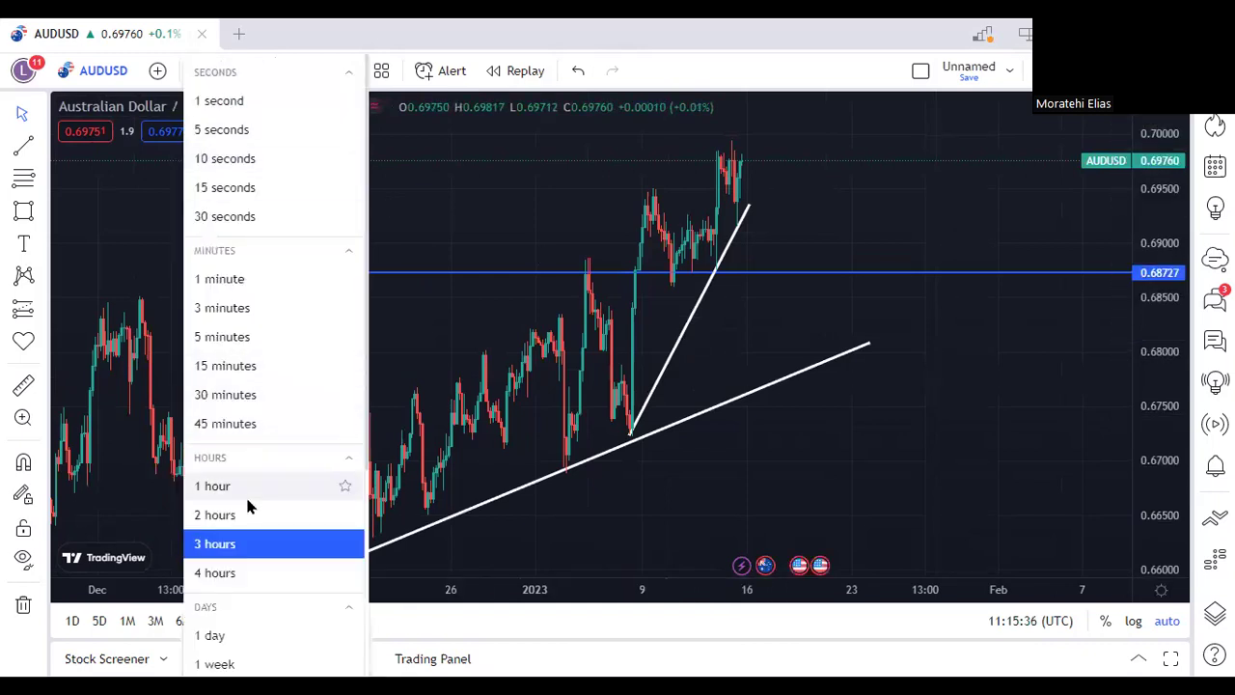
pyautogui.click(214, 514)
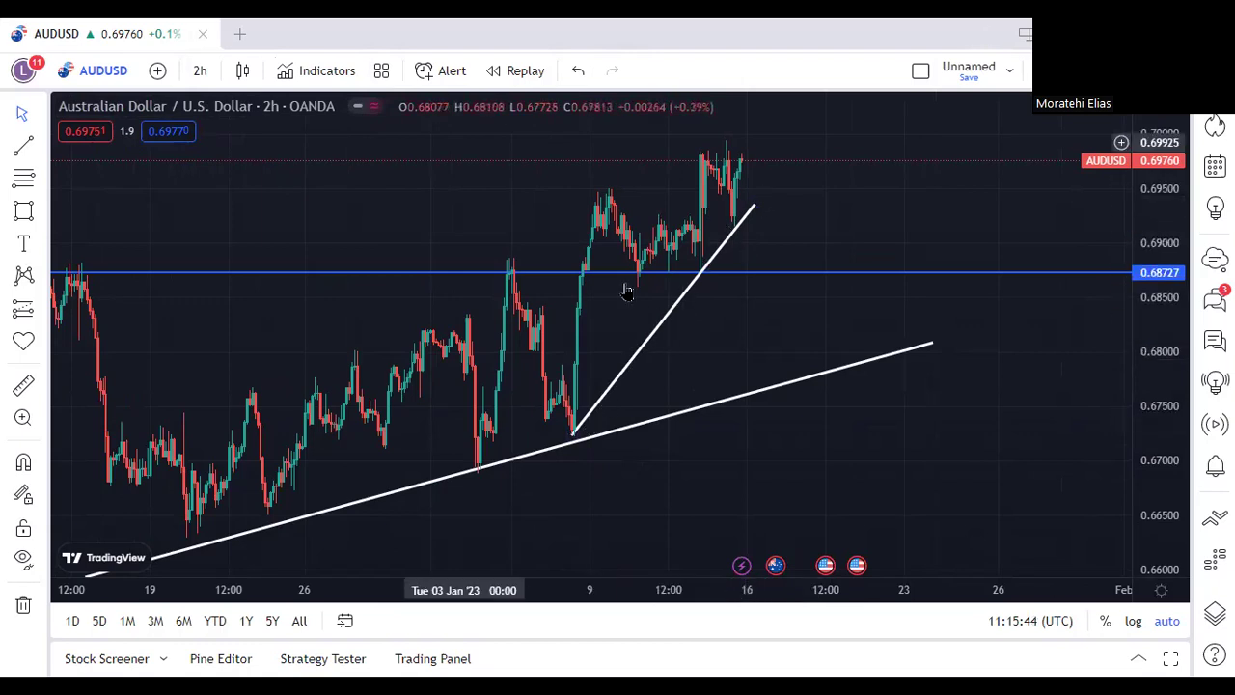
pyautogui.click(200, 70)
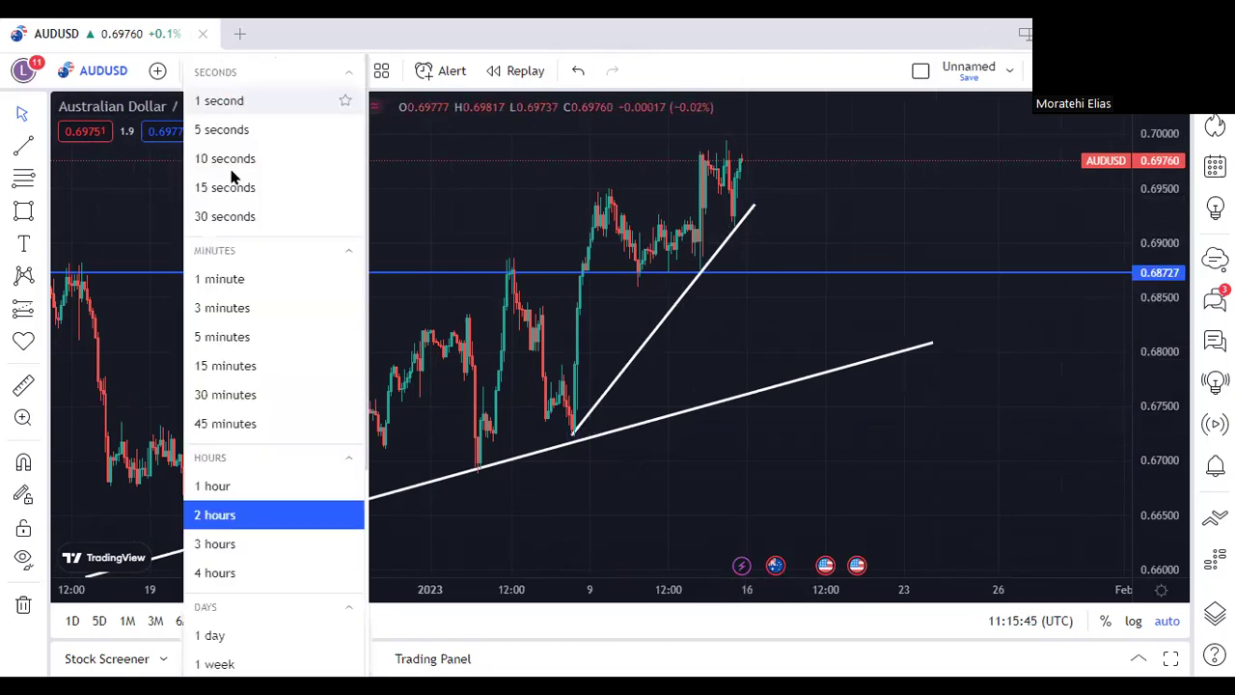
pyautogui.click(241, 485)
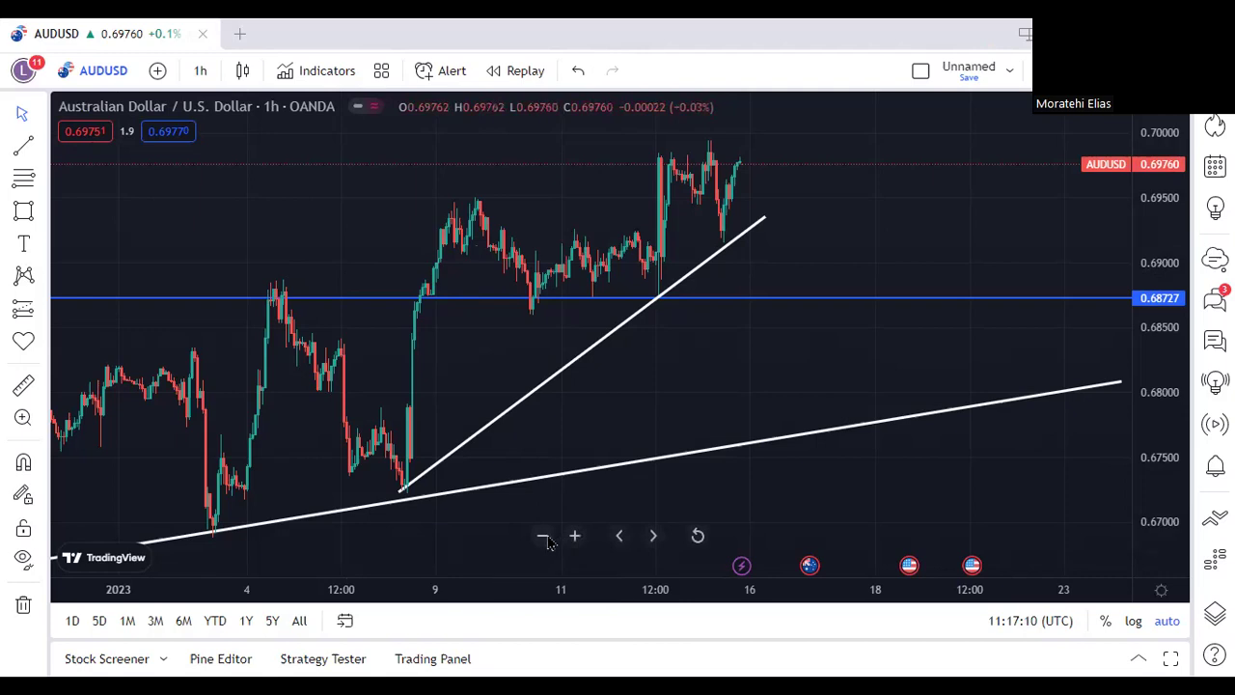
# Zoom out four steps and pan the 1-hour chart to reveal September–October
pyautogui.click(544, 537)
pyautogui.click(543, 537)
pyautogui.click(543, 537)
pyautogui.click(543, 536)
pyautogui.moveTo(422, 281); pyautogui.dragTo(281, 344)
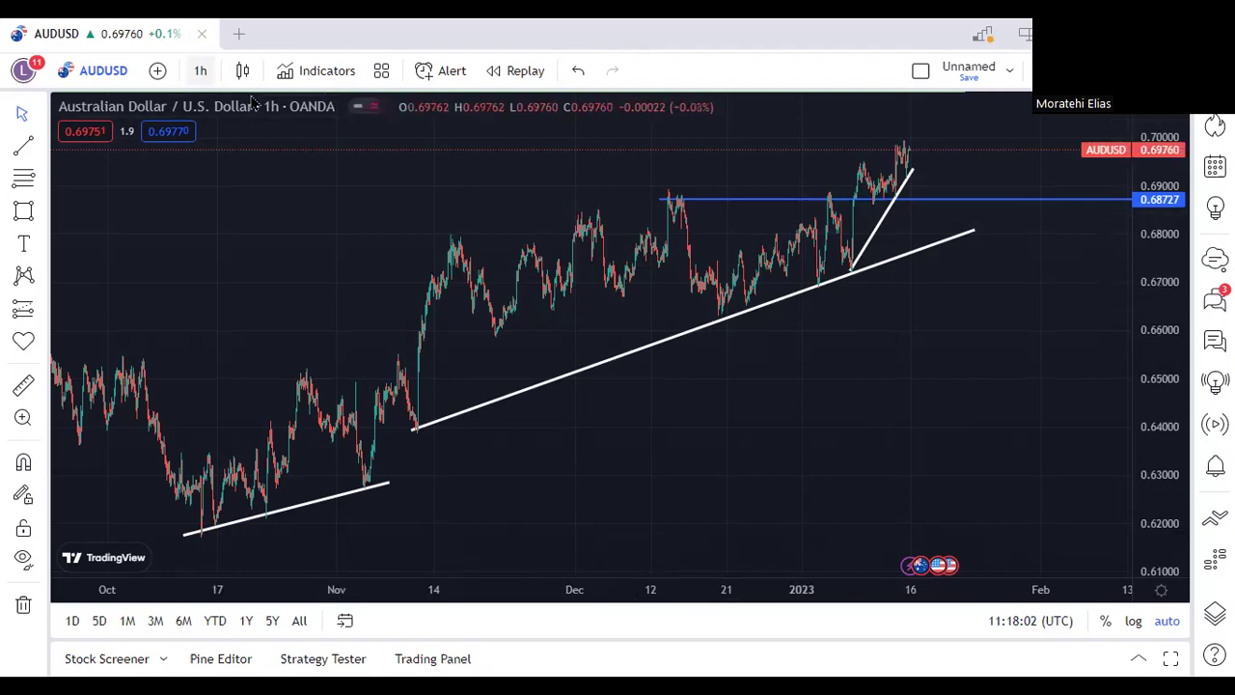
# Set the interval back to 4 hours and zoom in three steps on recent candles
pyautogui.click(199, 70)
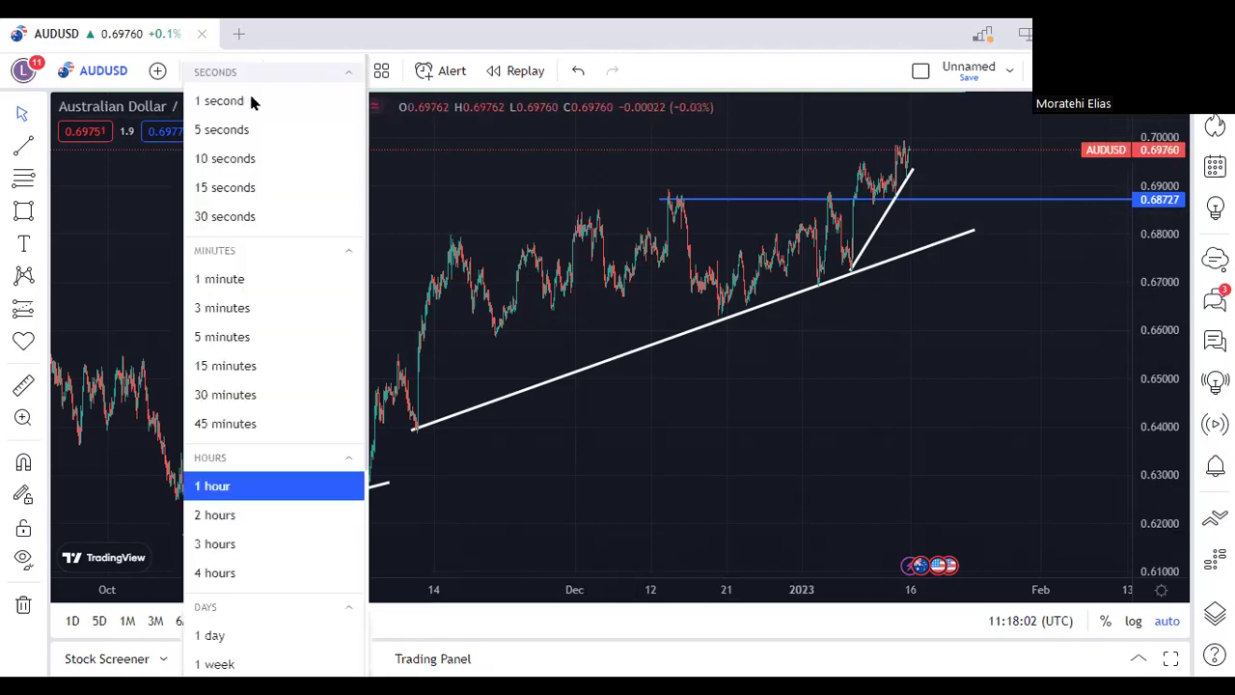
pyautogui.click(241, 571)
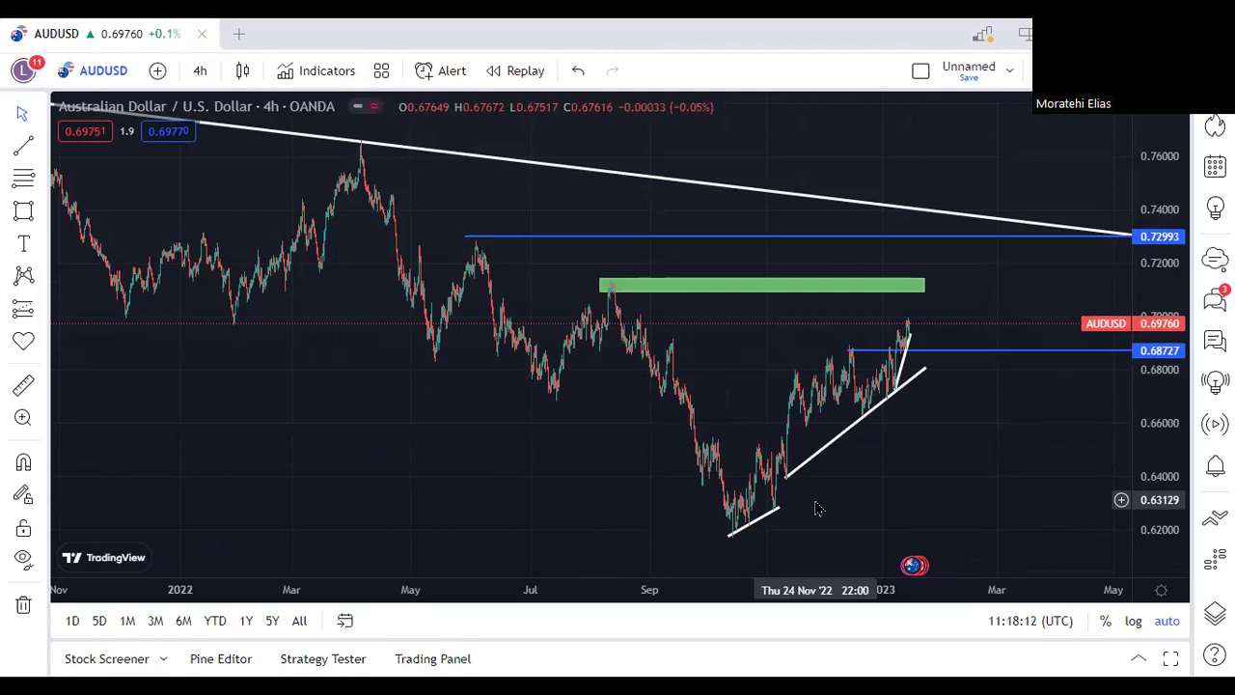
pyautogui.moveTo(559, 534)
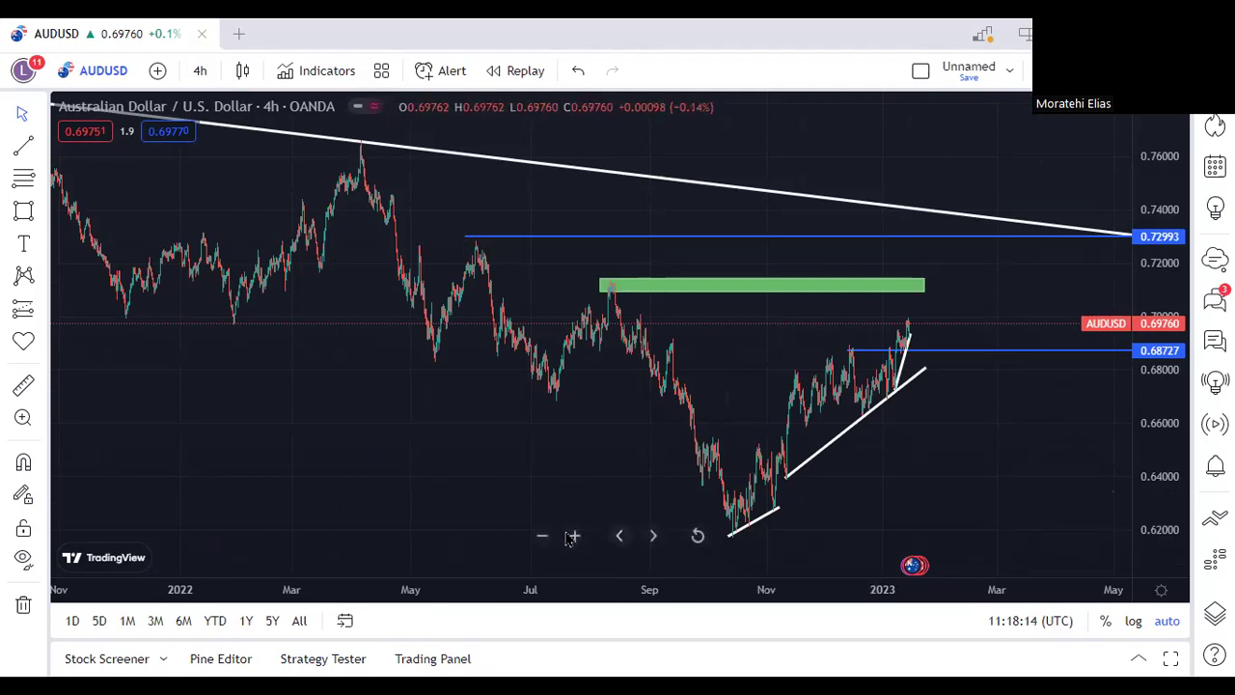
pyautogui.click(575, 536)
pyautogui.click(575, 536)
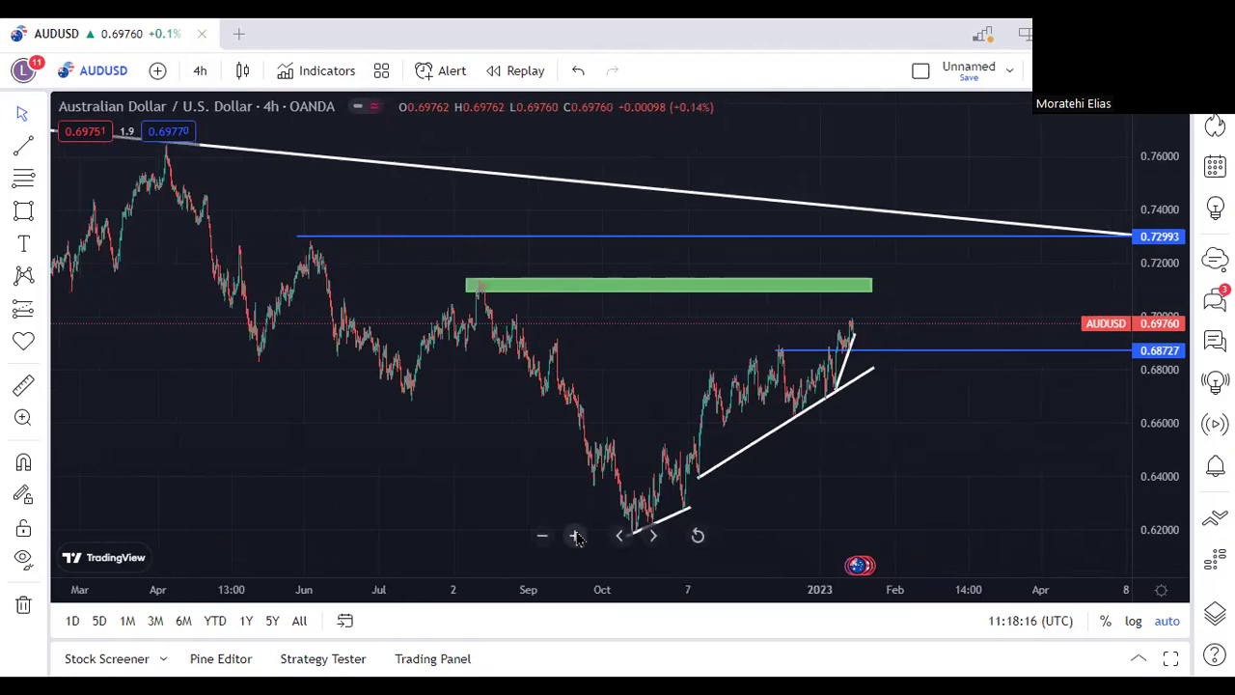
pyautogui.click(575, 536)
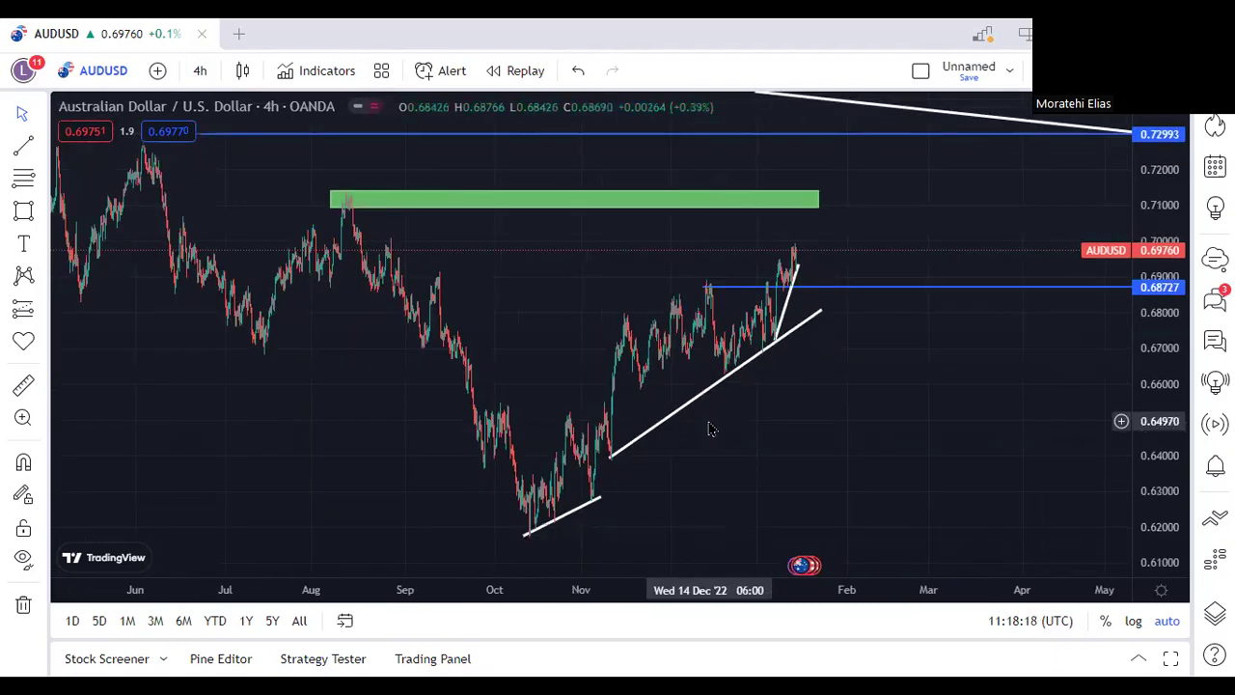
# Remove the extra blue horizontal ray near the 0.68727 level
pyautogui.click(880, 289)
pyautogui.rightClick(879, 295)
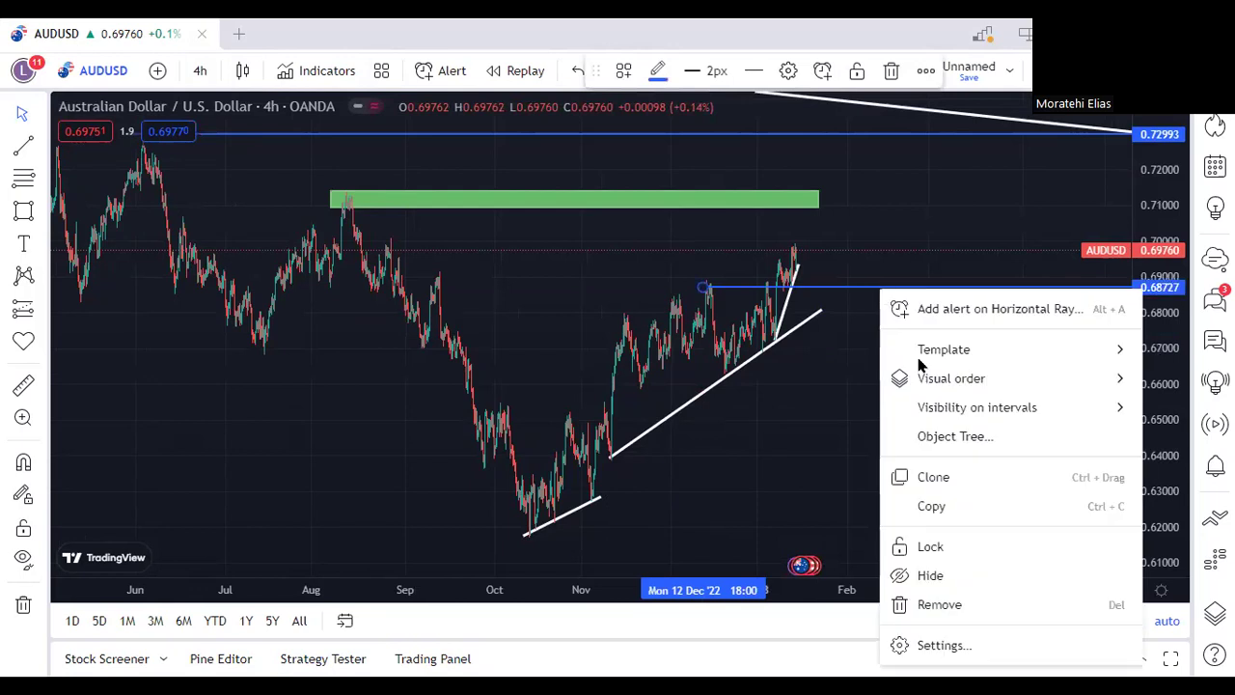
pyautogui.click(932, 603)
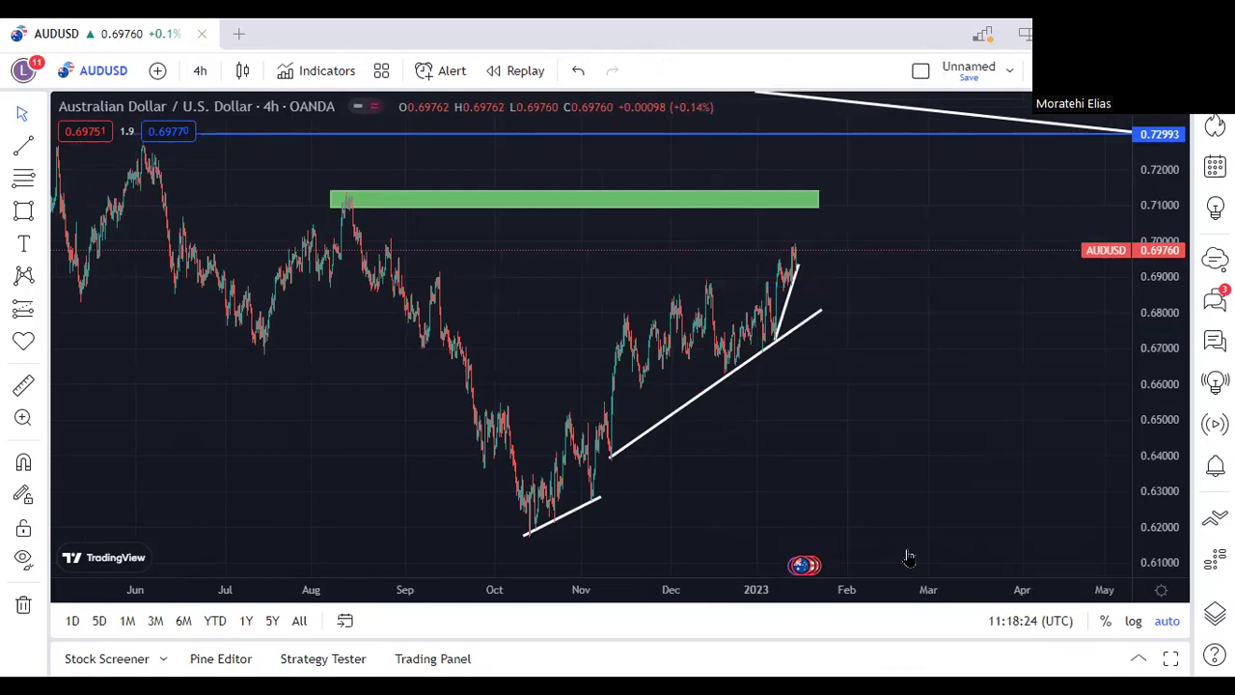
# Remove the short, steep trend line drawn over the January candles
pyautogui.click(791, 289)
pyautogui.rightClick(796, 290)
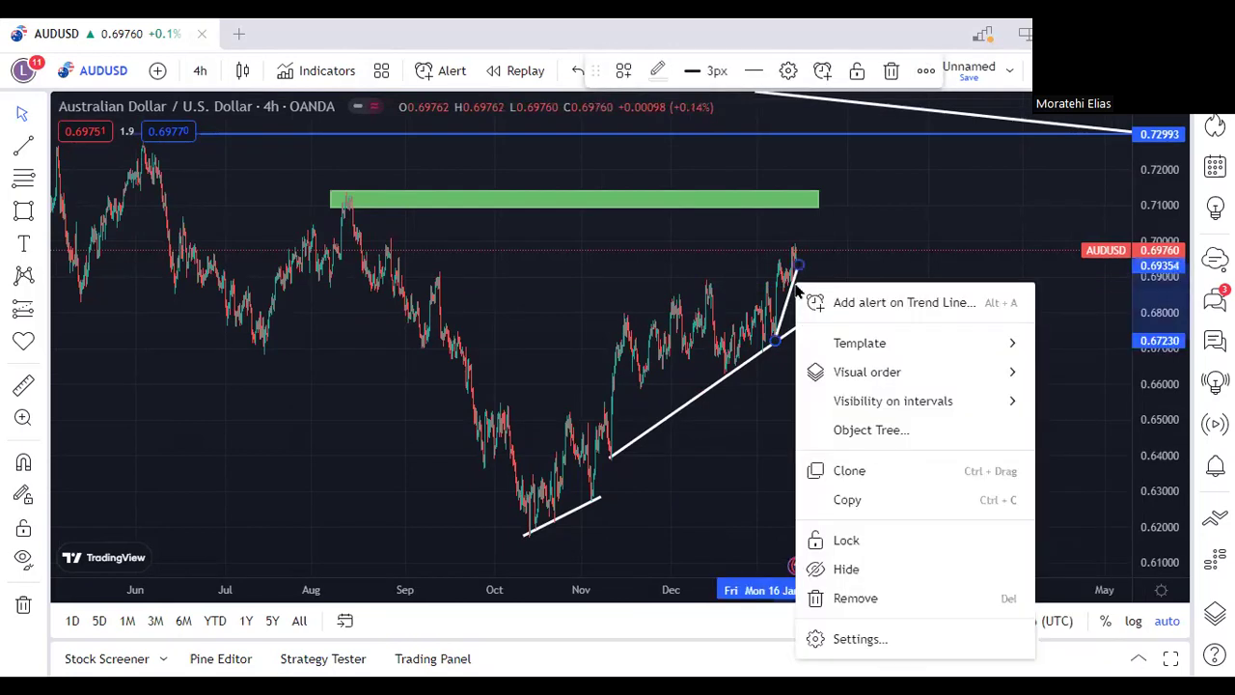
pyautogui.click(889, 595)
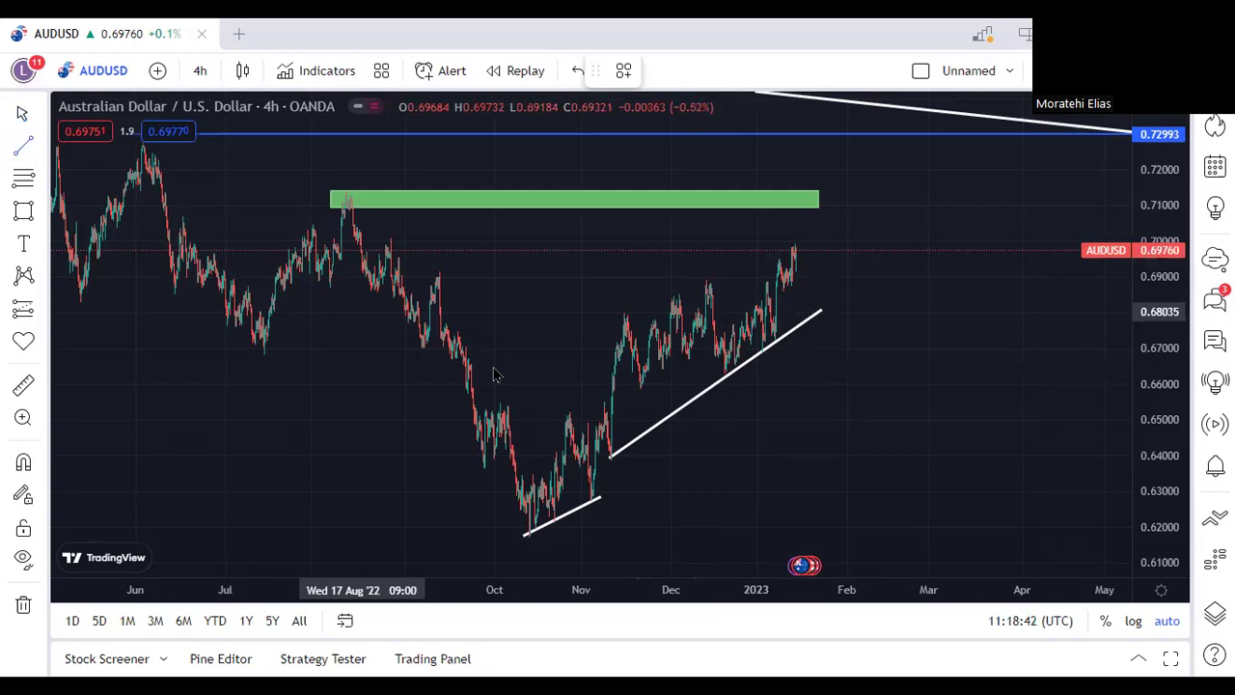
# Draw a short rising trendline from the late-December low near 0.6755 to early January near 0.6834
pyautogui.click(717, 328)
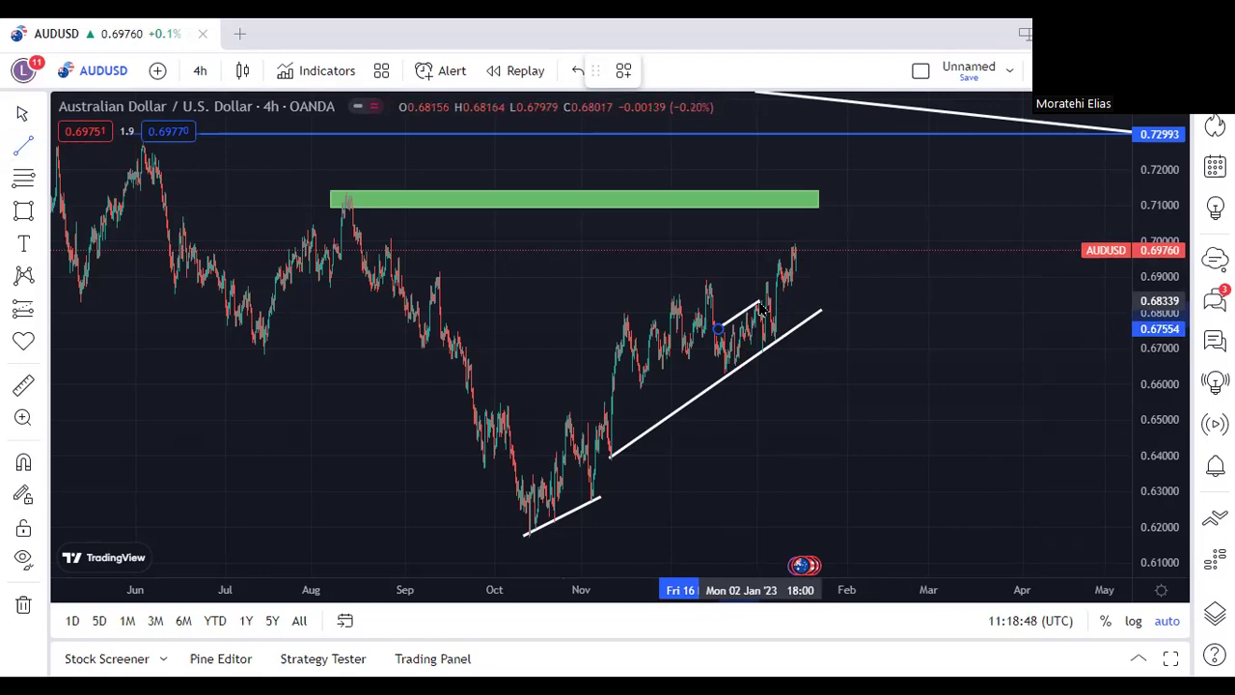
pyautogui.click(760, 303)
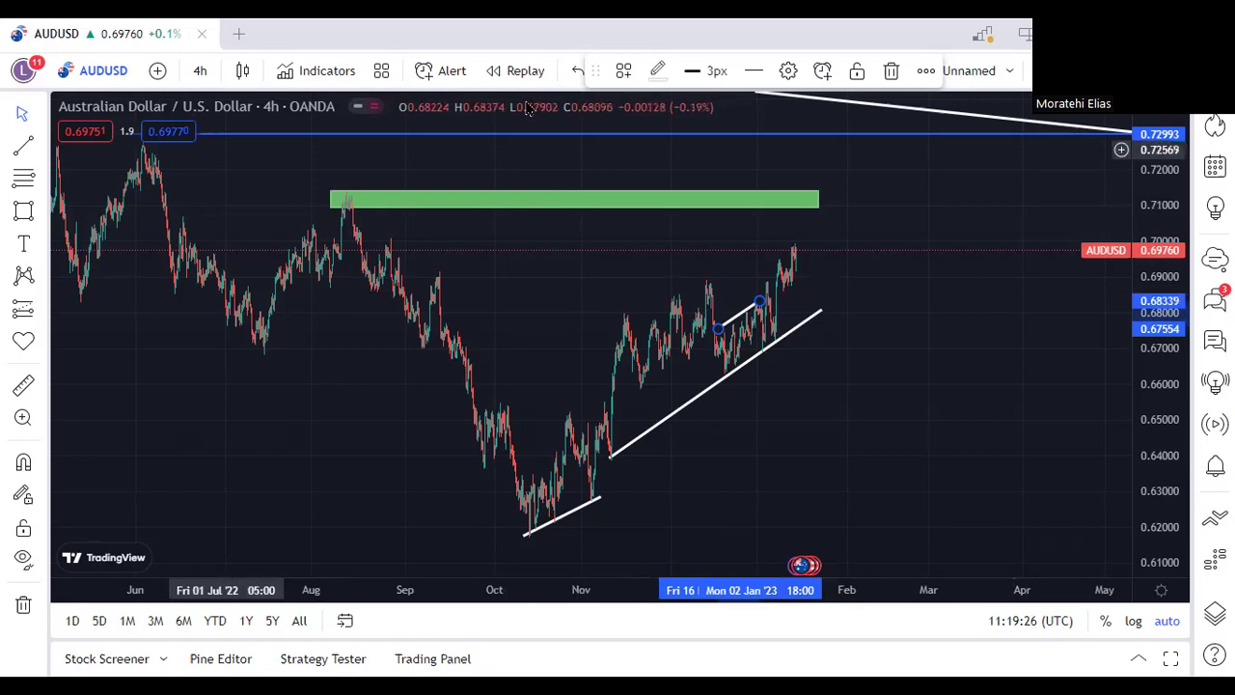
pyautogui.click(211, 223)
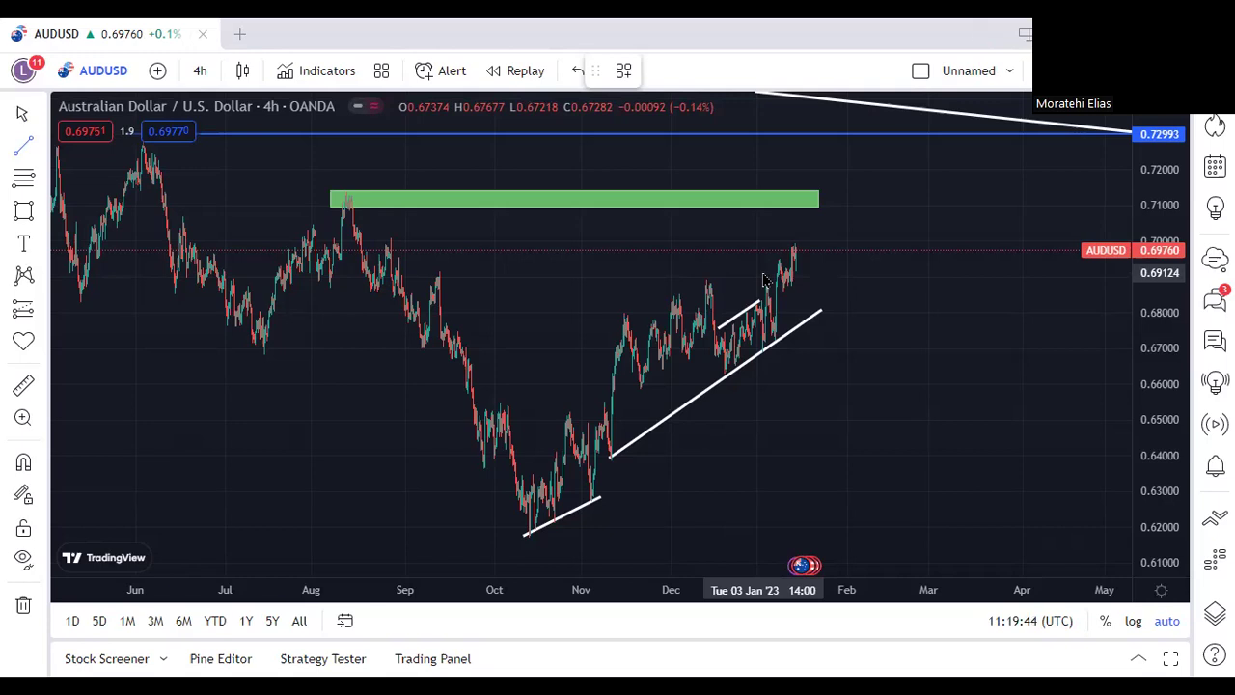
pyautogui.click(468, 392)
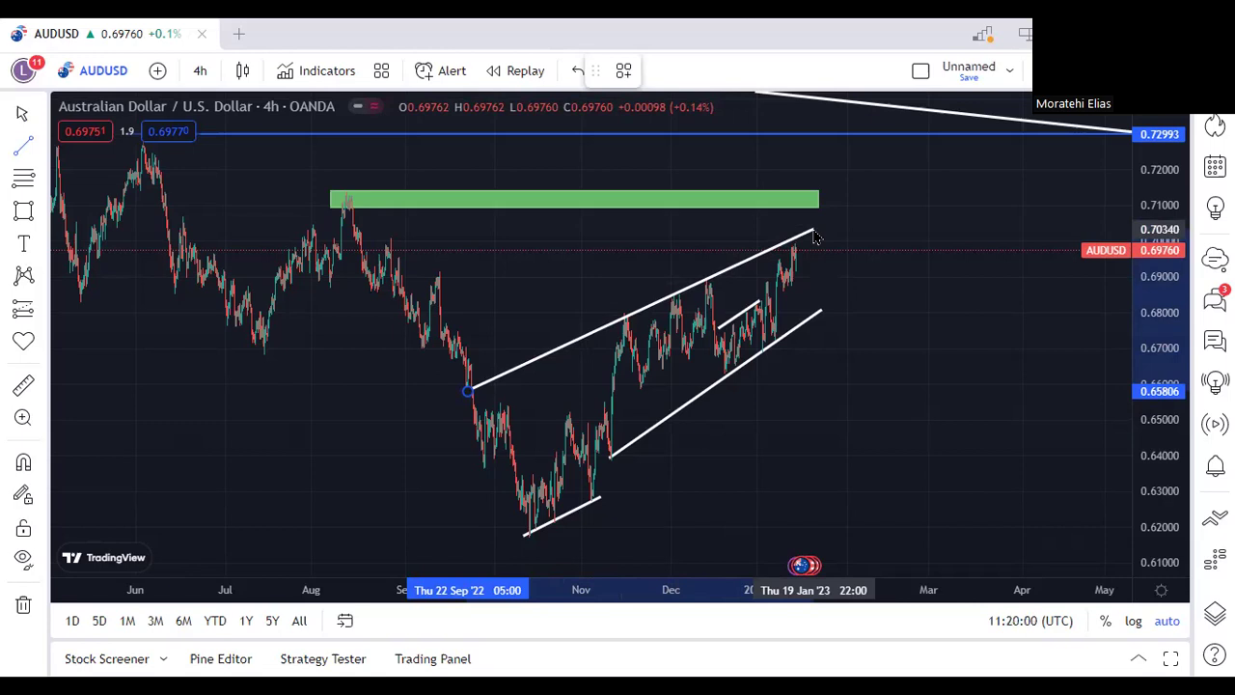
pyautogui.moveTo(815, 237)
pyautogui.mouseDown()
pyautogui.moveTo(825, 249)
pyautogui.moveTo(830, 222)
pyautogui.moveTo(836, 234)
pyautogui.mouseUp()
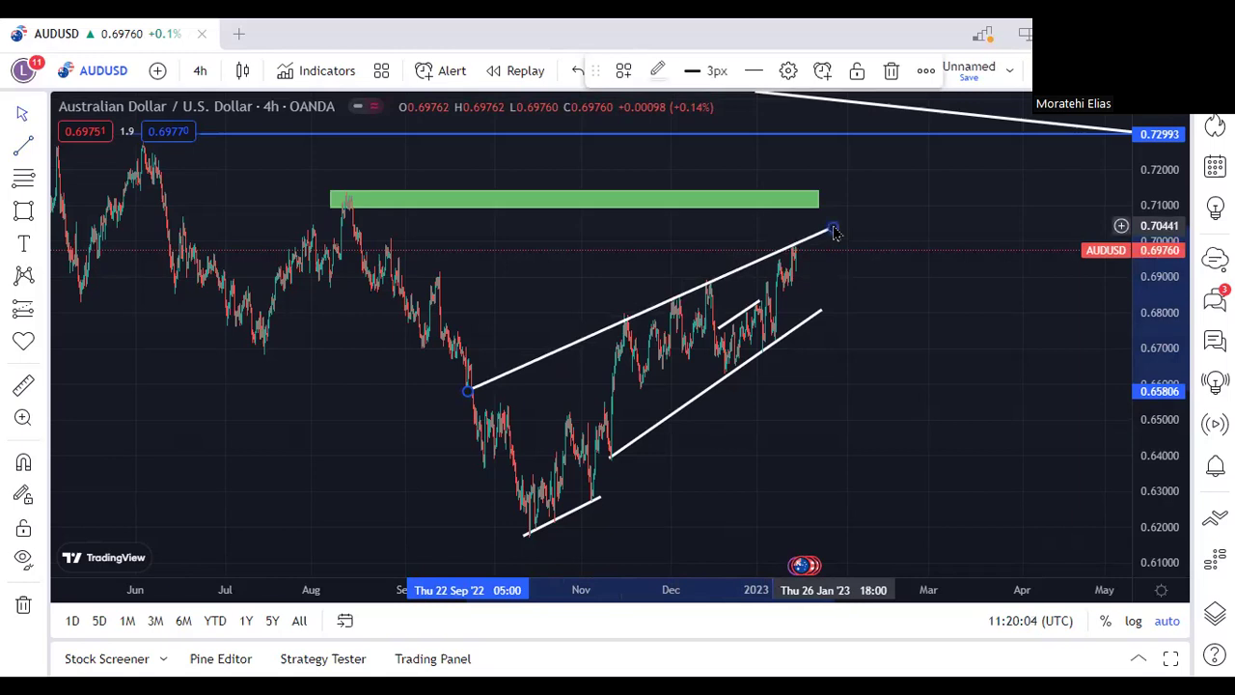
pyautogui.click(668, 322)
pyautogui.moveTo(668, 321); pyautogui.dragTo(646, 313)
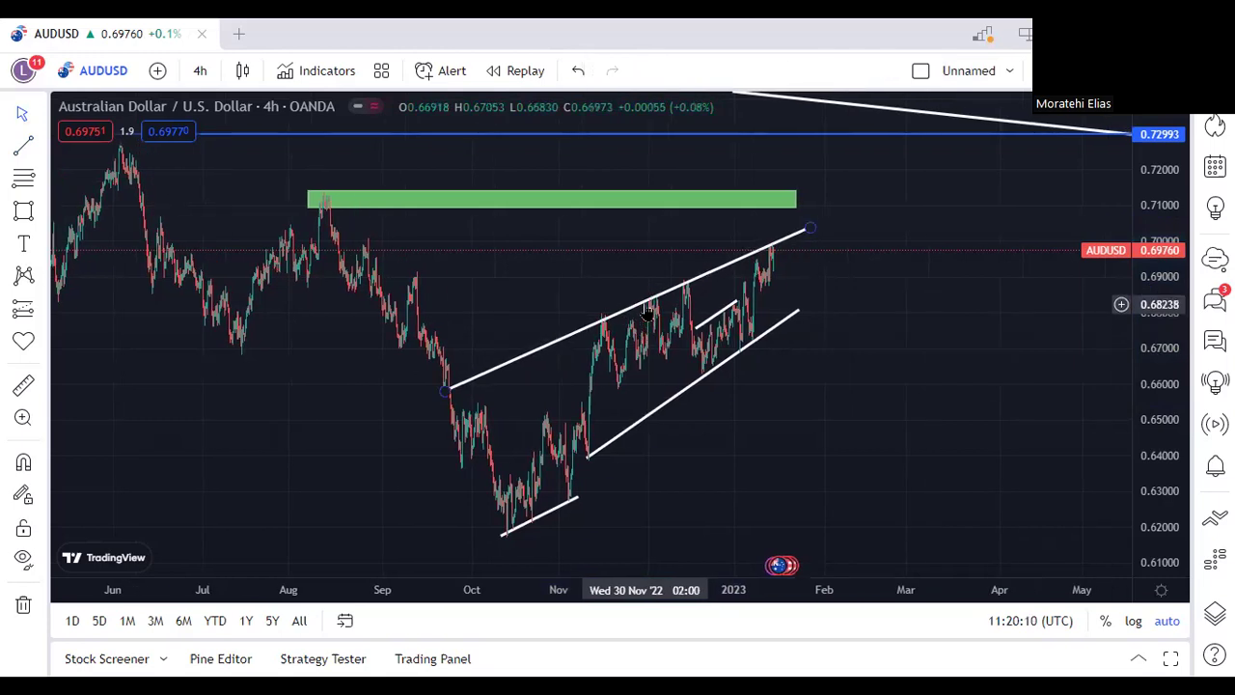
pyautogui.rightClick(644, 303)
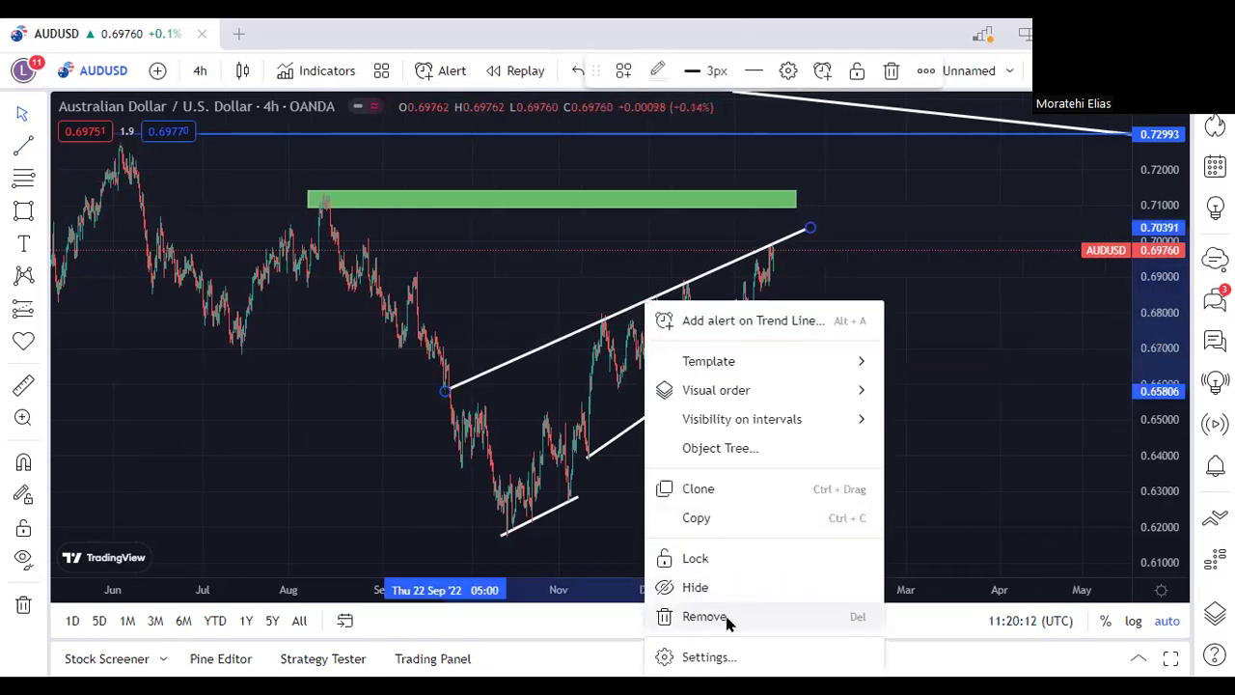
pyautogui.press('Delete')
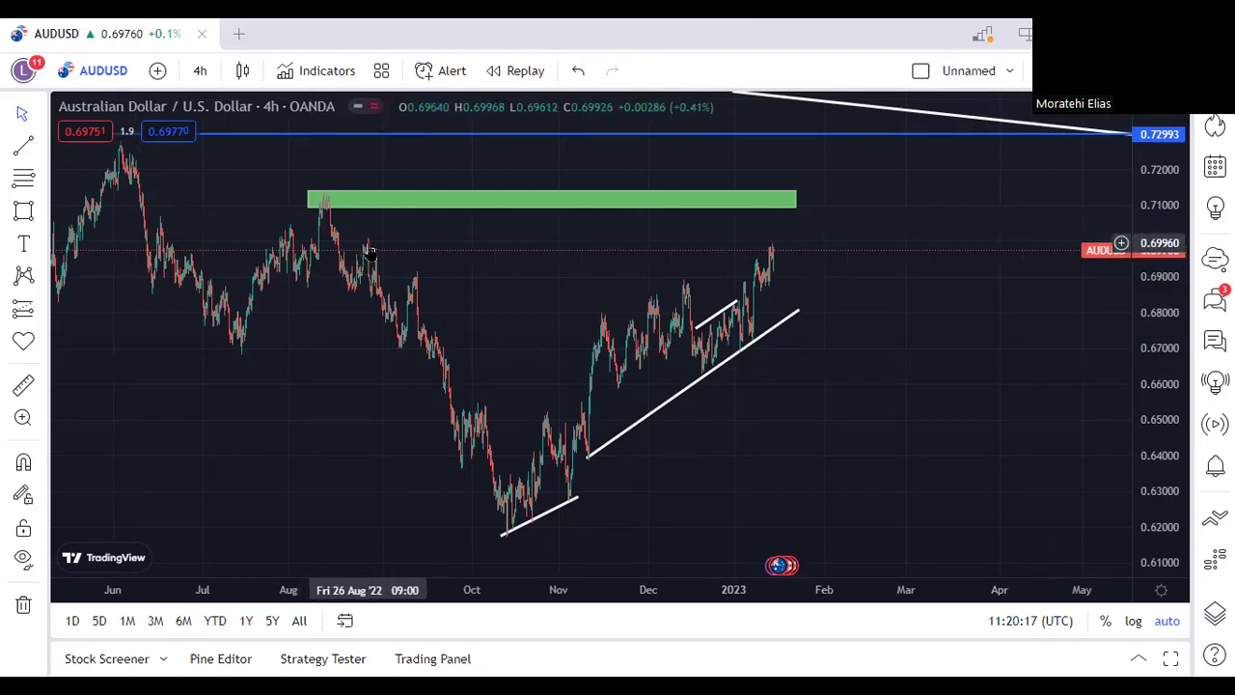
pyautogui.click(328, 198)
pyautogui.click(332, 222)
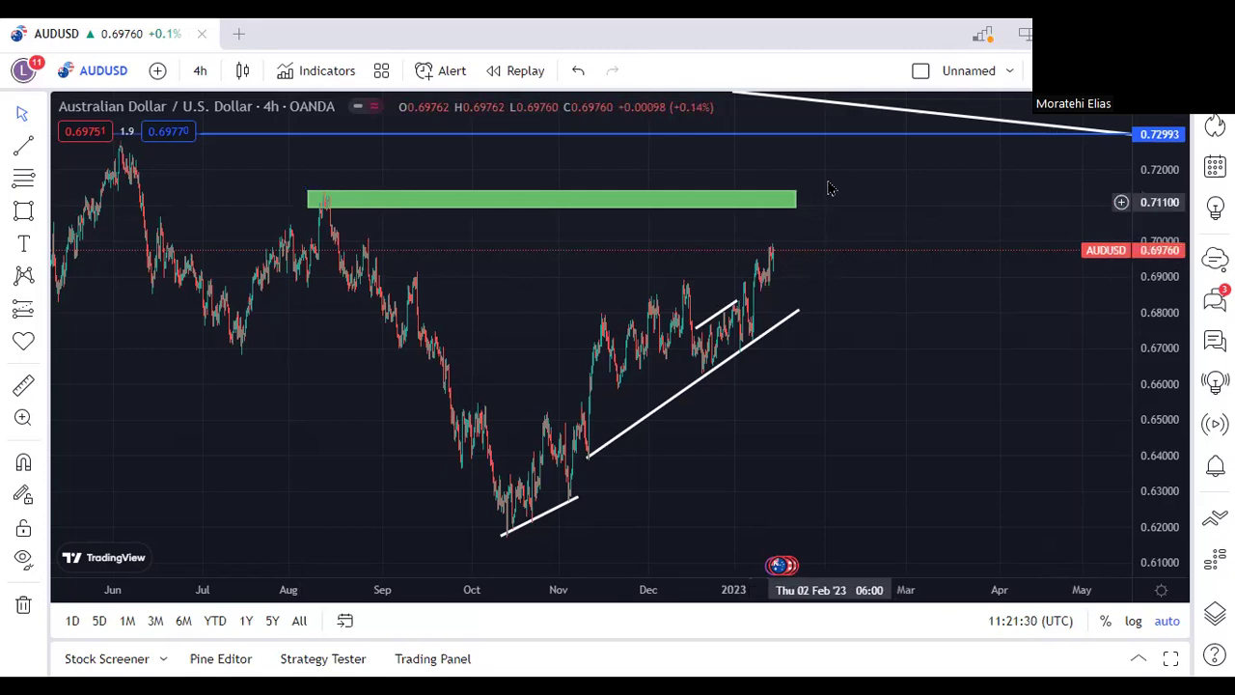
# Zoom out and drag the blue horizontal level's start back to the April 2022 high near 0.727
pyautogui.scroll(-2, 825, 172)
pyautogui.scroll(-1, 828, 193)
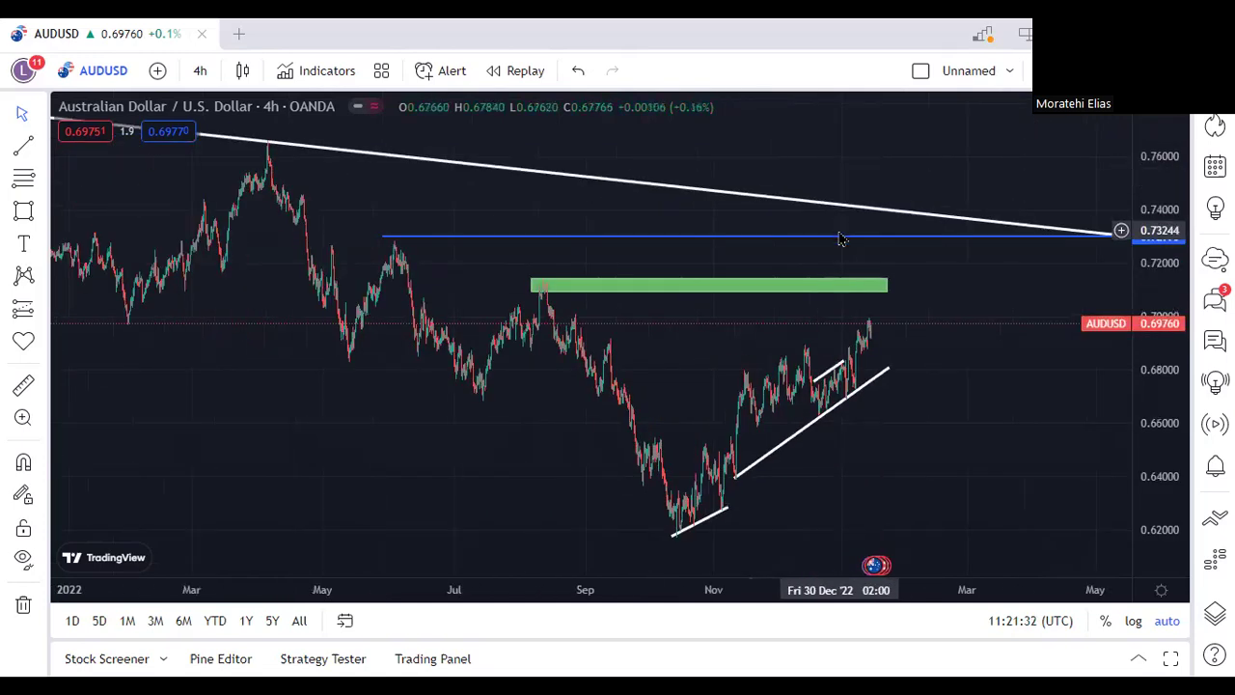
pyautogui.moveTo(819, 244); pyautogui.dragTo(734, 248)
# Fine-tune the blue horizontal level to 0.72802, then pick the Rectangle tool
pyautogui.moveTo(875, 249); pyautogui.dragTo(875, 252)
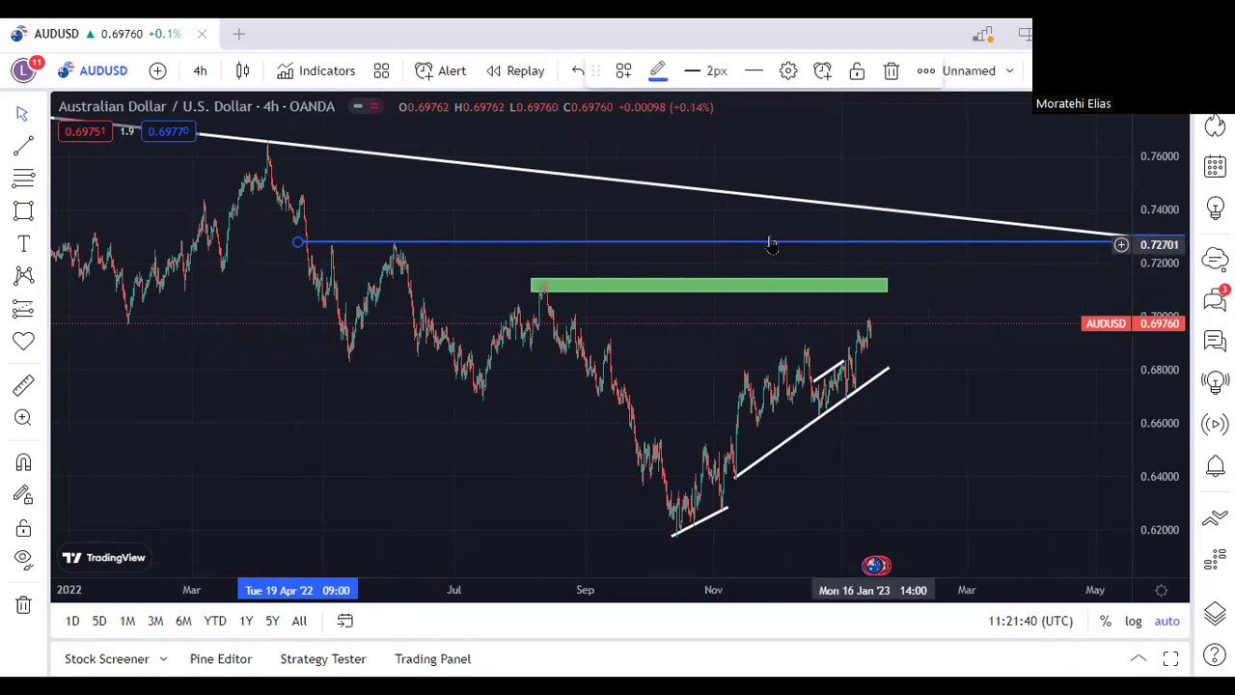
pyautogui.moveTo(772, 245); pyautogui.dragTo(772, 242)
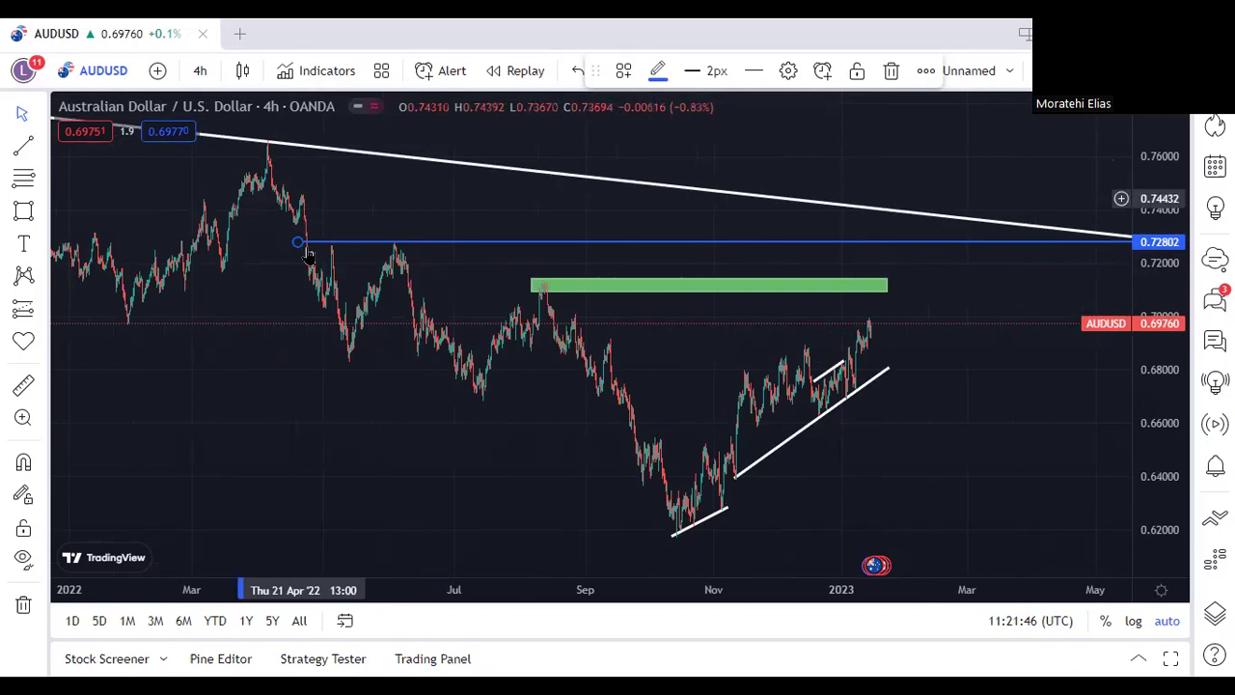
pyautogui.click(22, 212)
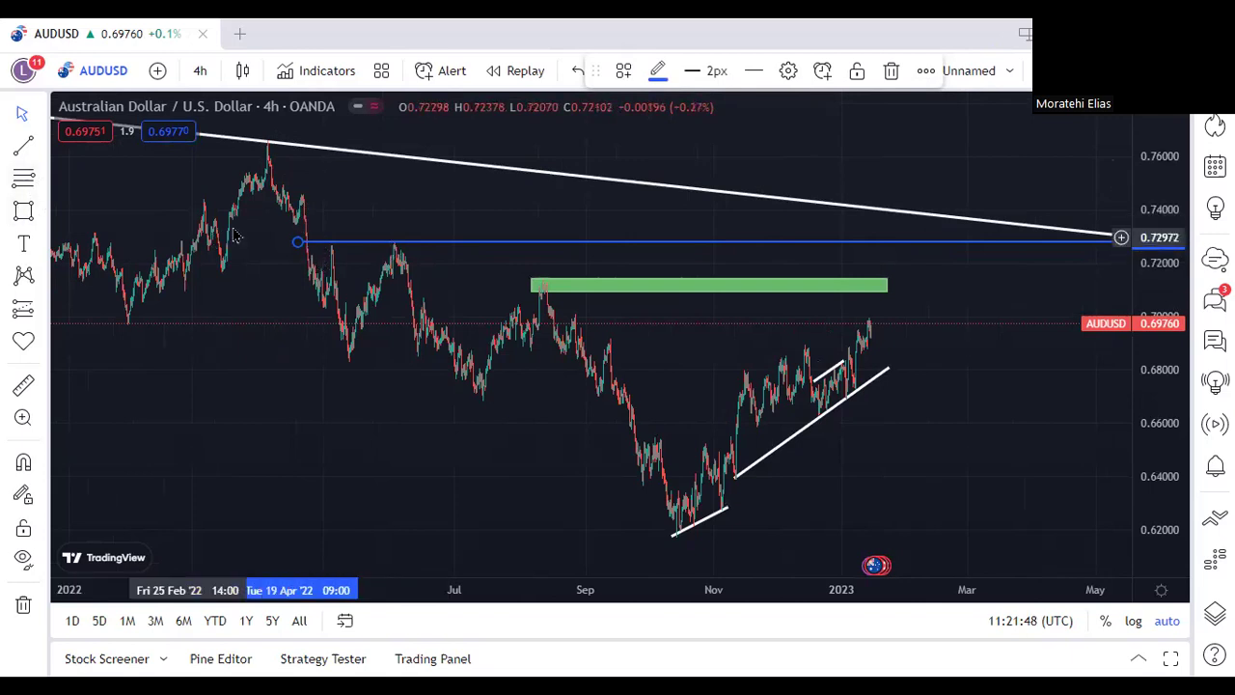
# Draw a green zone from the April 2022 candles stretched to early March 2023, about 0.7338–0.7464
pyautogui.click(298, 194)
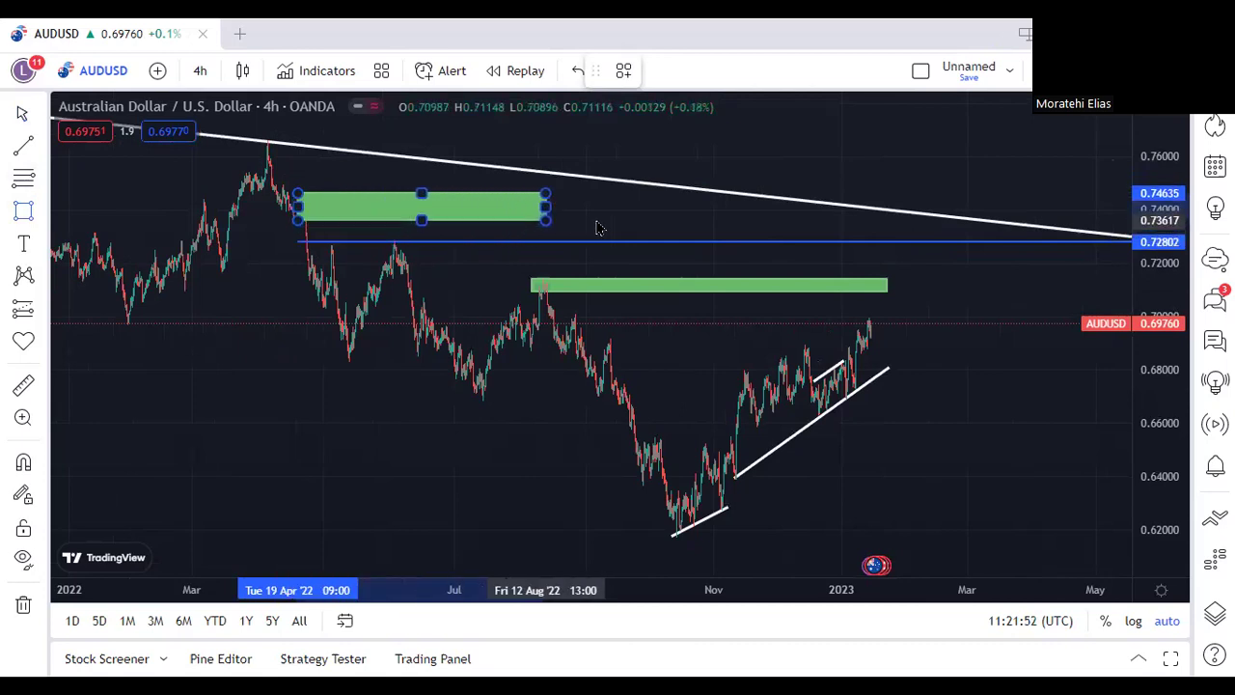
pyautogui.click(641, 224)
pyautogui.moveTo(707, 233); pyautogui.dragTo(976, 234)
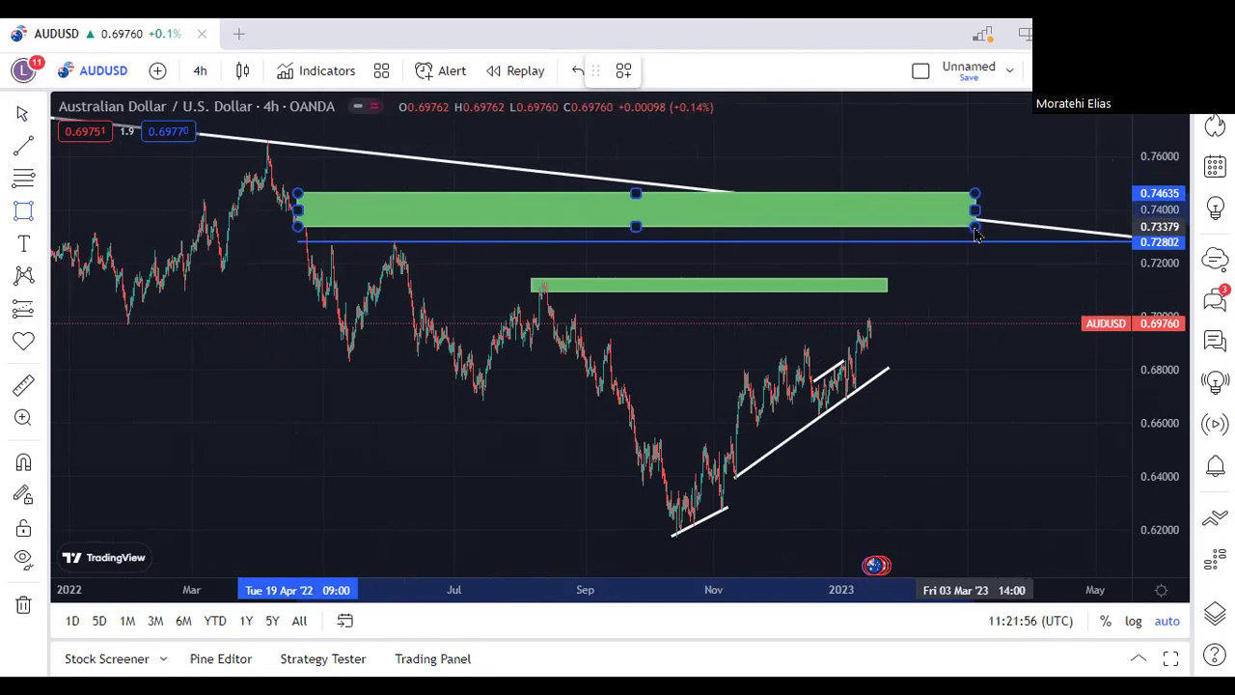
# Check the new zone's settings, leave them unchanged, and deselect the zone
pyautogui.doubleClick(961, 227)
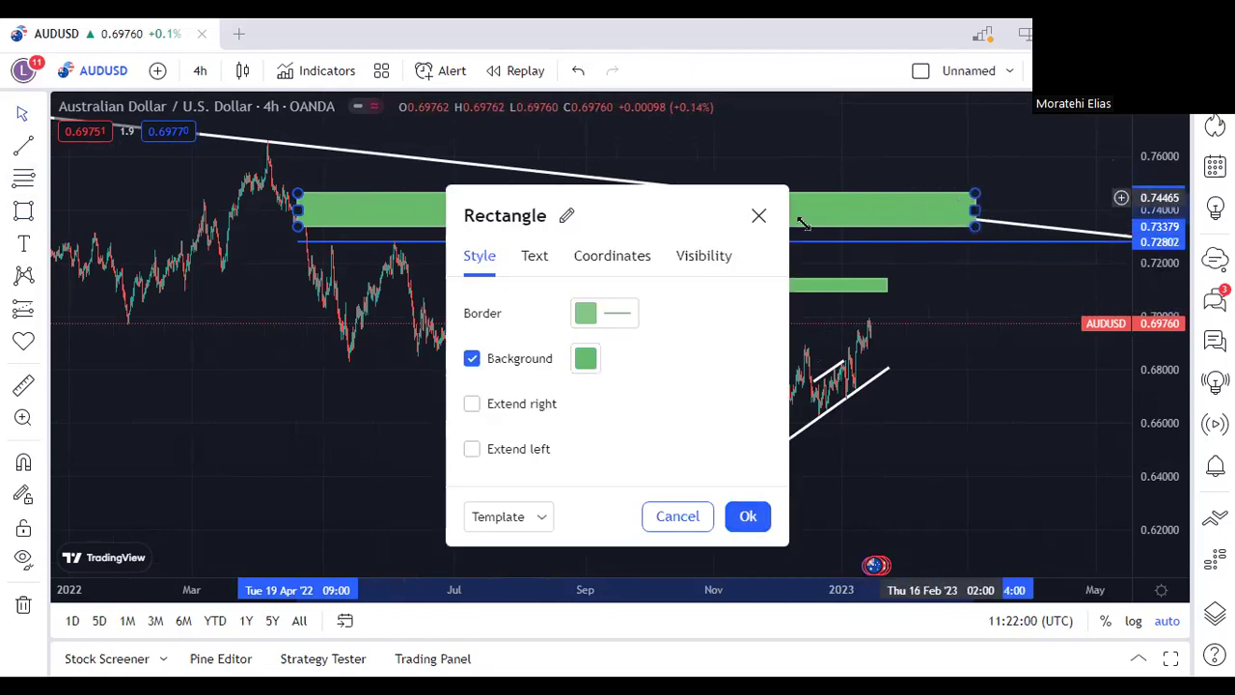
pyautogui.click(746, 517)
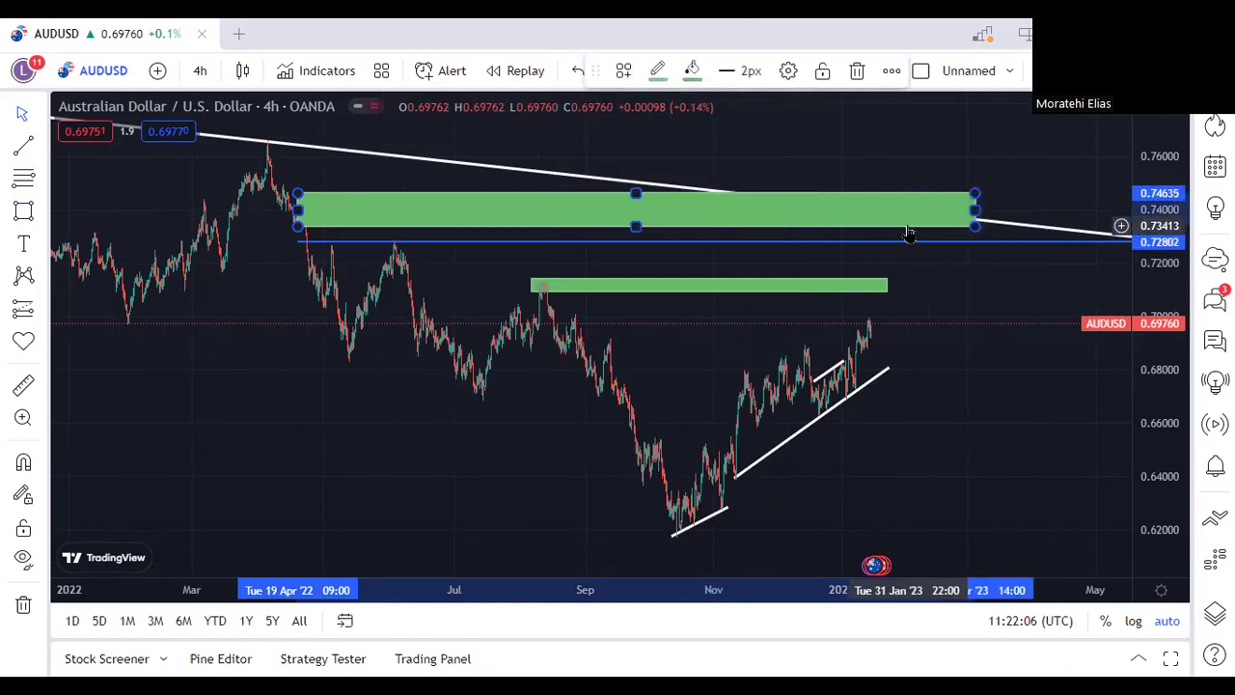
pyautogui.doubleClick(954, 229)
pyautogui.press('Escape')
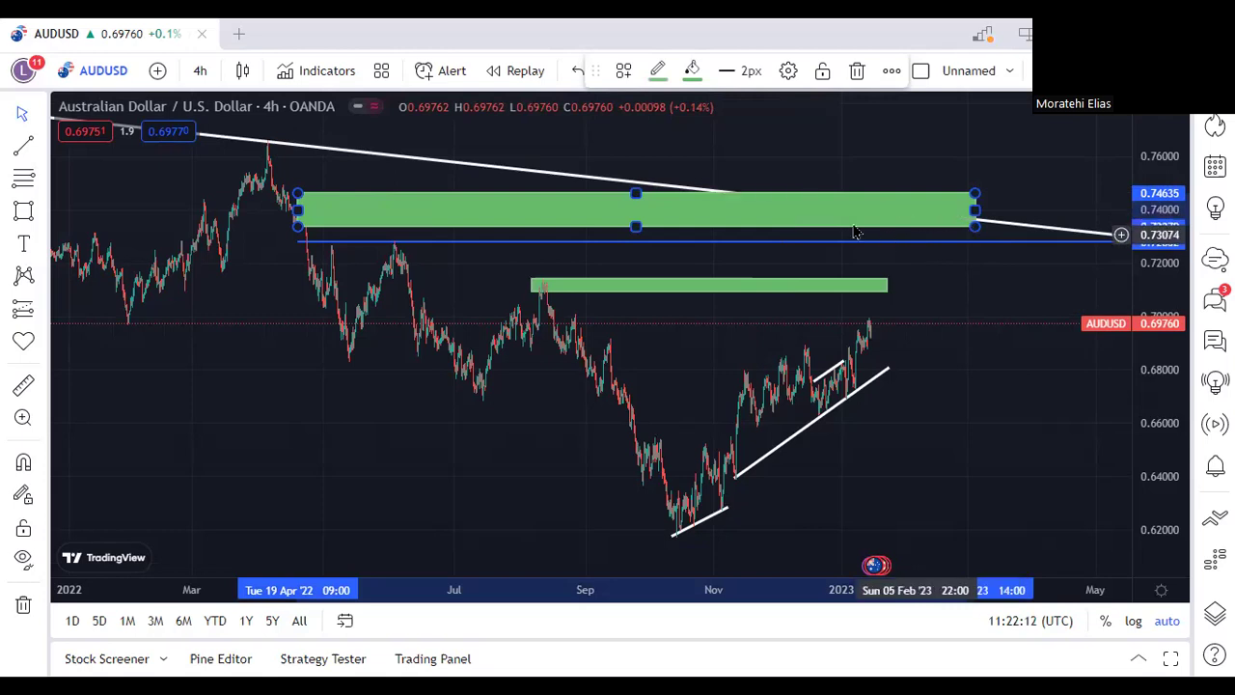
pyautogui.click(885, 168)
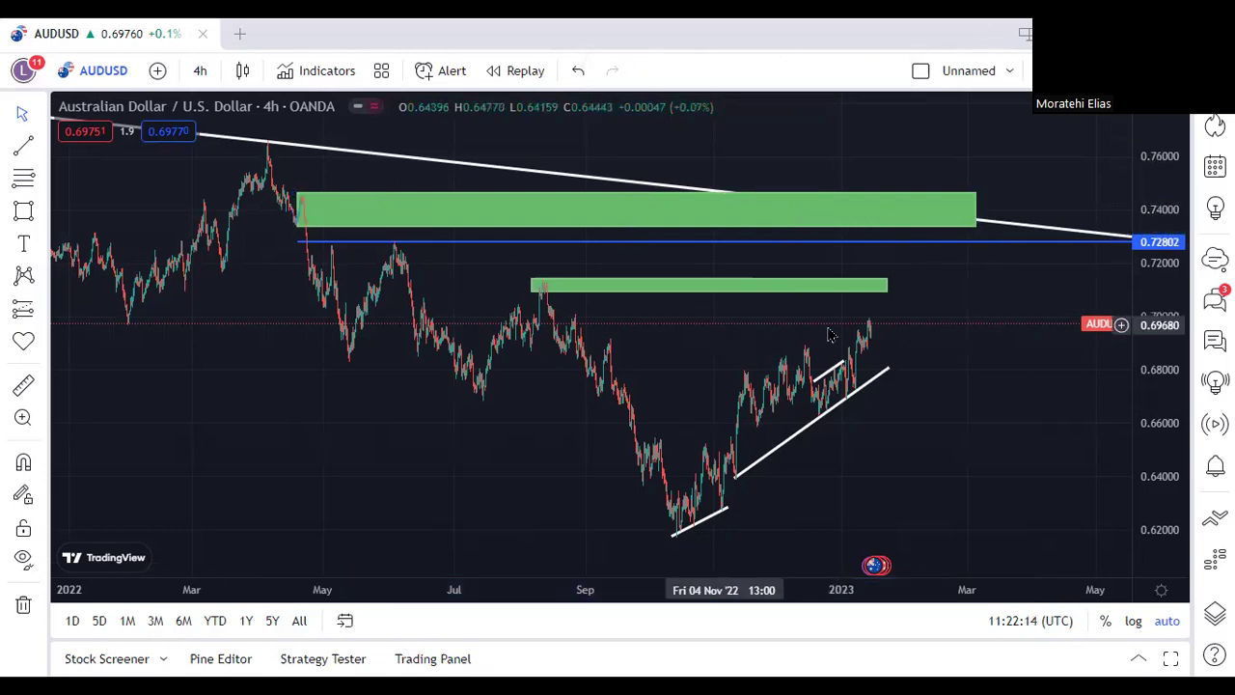